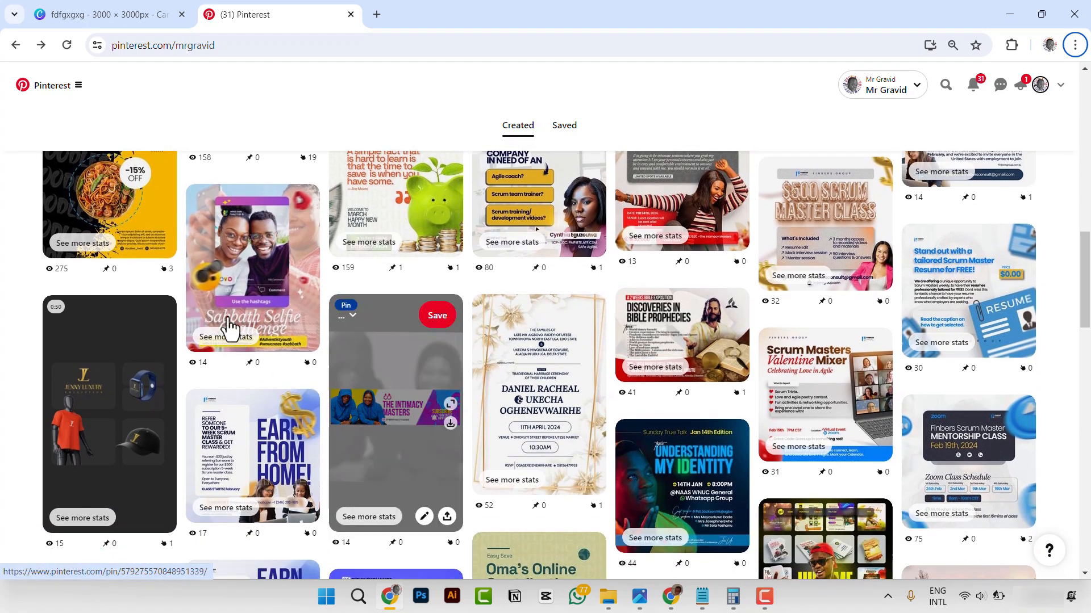
# - Browse the created designs on the Pinterest profile and view the finished Ricky Exchange flyer image
pyautogui.scroll(3, 436, 417)
pyautogui.scroll(-7, 436, 417)
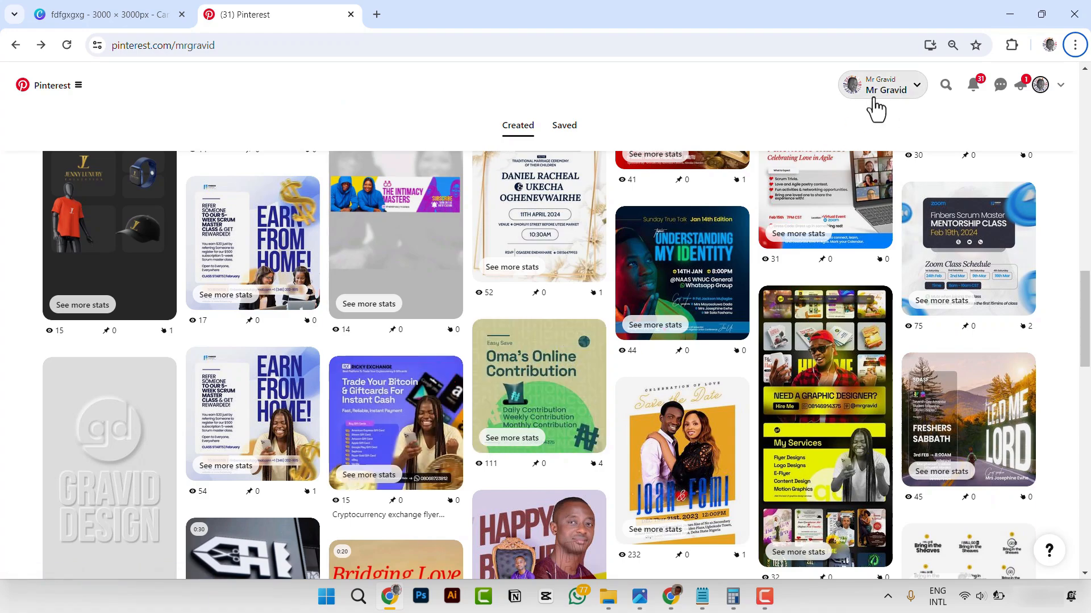
pyautogui.scroll(10, 579, 256)
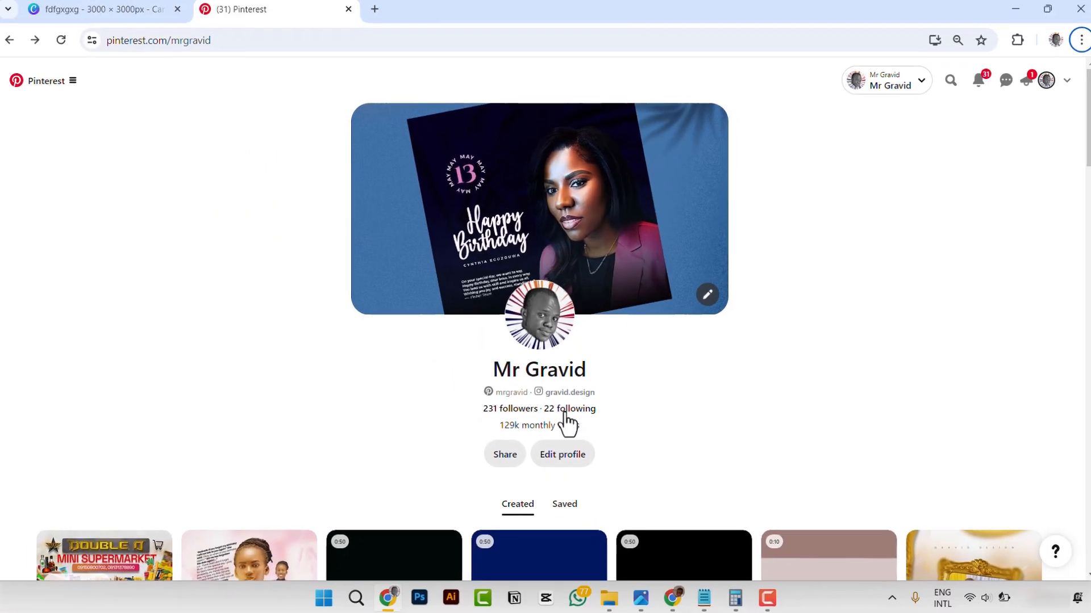
pyautogui.scroll(-3, 681, 369)
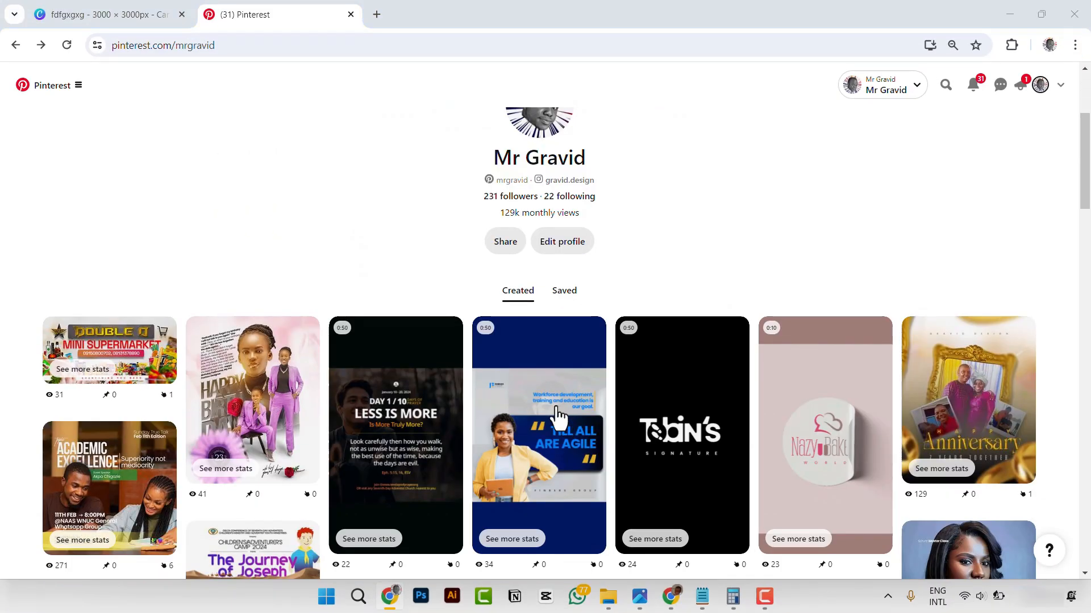
pyautogui.hotkey('alt', 'Tab')
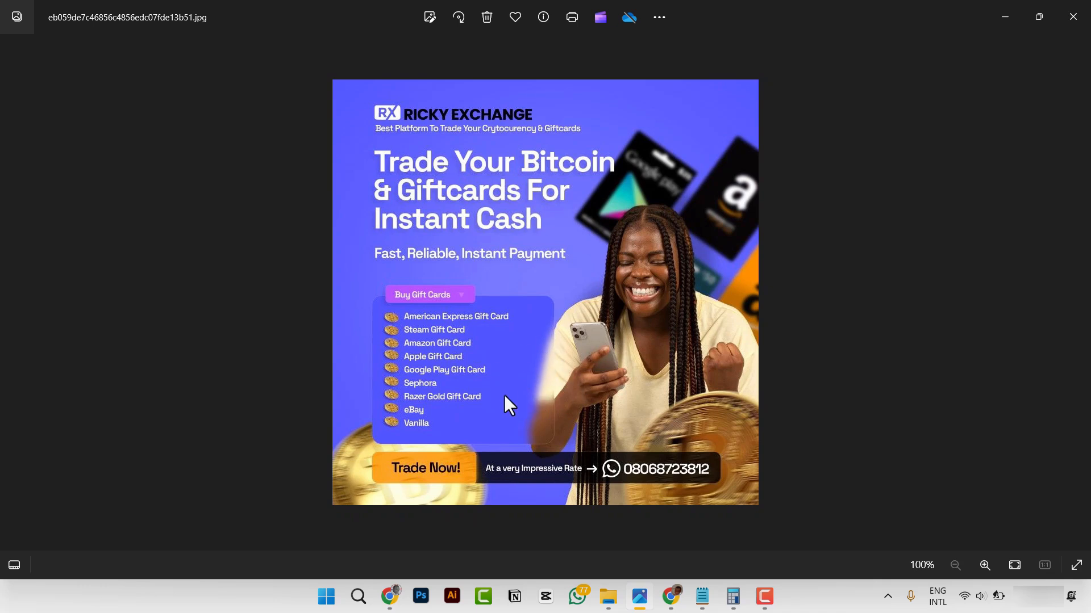
# - Switch to the Canva design and compare the flyer versions on its first two pages
pyautogui.hotkey('alt', 'Tab')
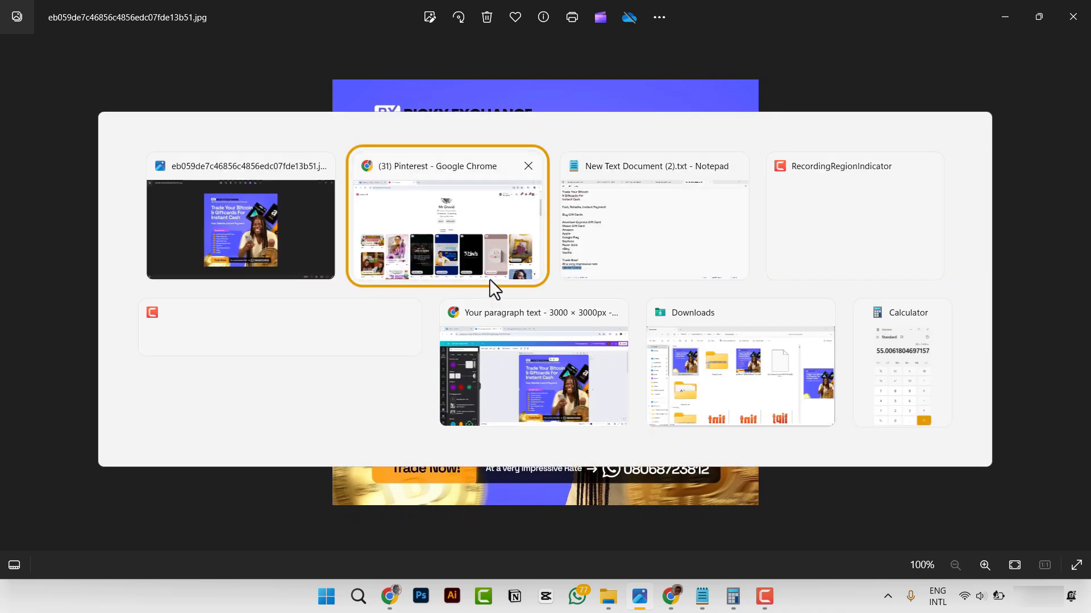
pyautogui.click(526, 387)
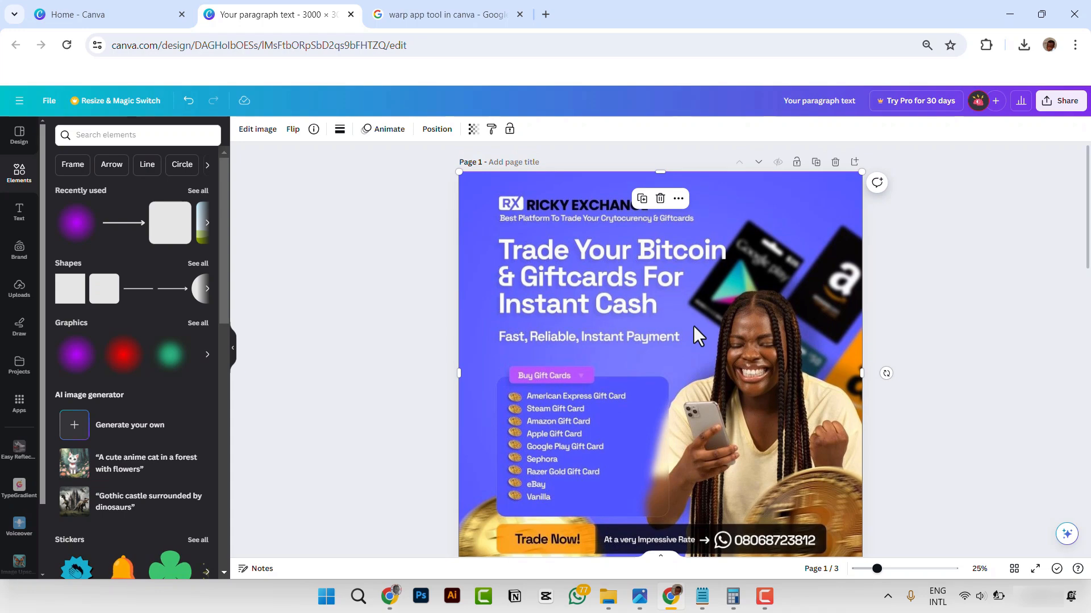
pyautogui.scroll(-4, 693, 335)
pyautogui.scroll(-4, 686, 348)
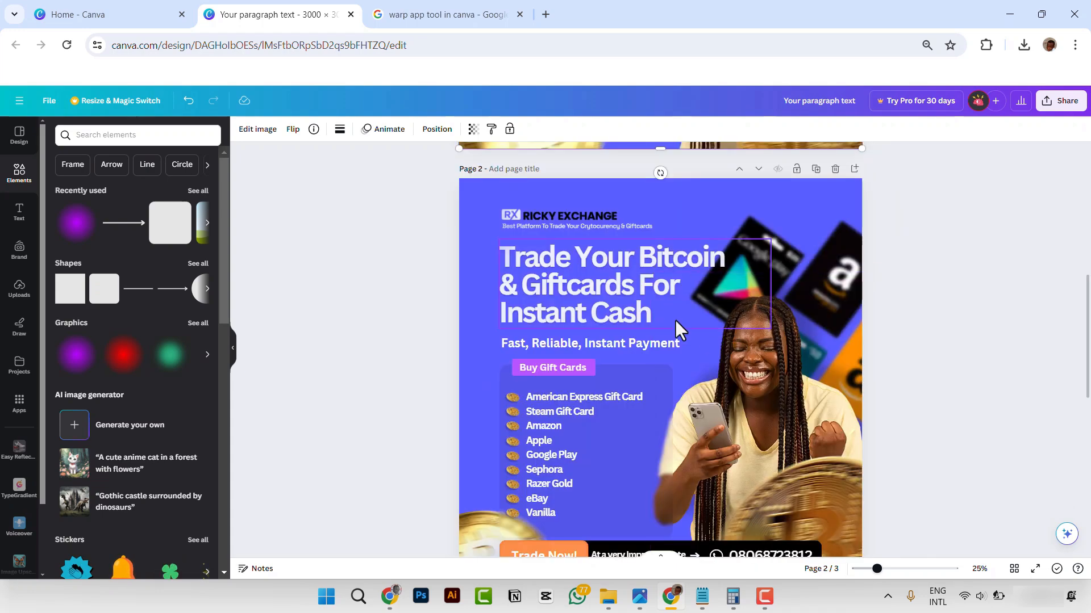
pyautogui.scroll(5, 675, 319)
pyautogui.moveTo(477, 314); pyautogui.dragTo(680, 288)
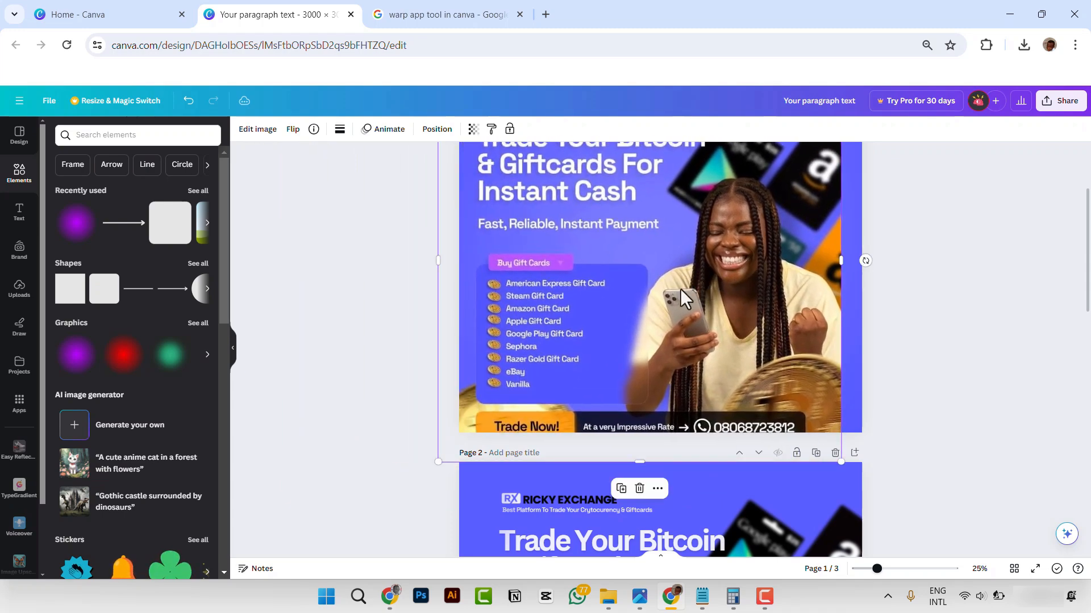
pyautogui.scroll(-4, 681, 295)
pyautogui.scroll(-3, 733, 358)
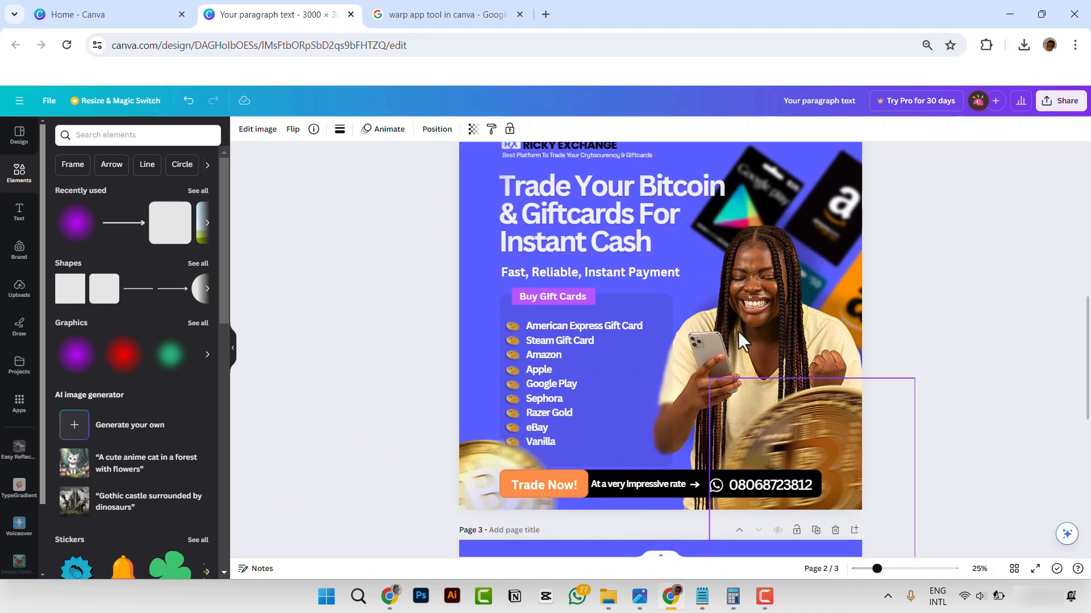
pyautogui.scroll(5, 653, 420)
# - Add the purple radial gradient graphic to the blank blue page 3, enlarge it and centre it
pyautogui.scroll(-10, 665, 397)
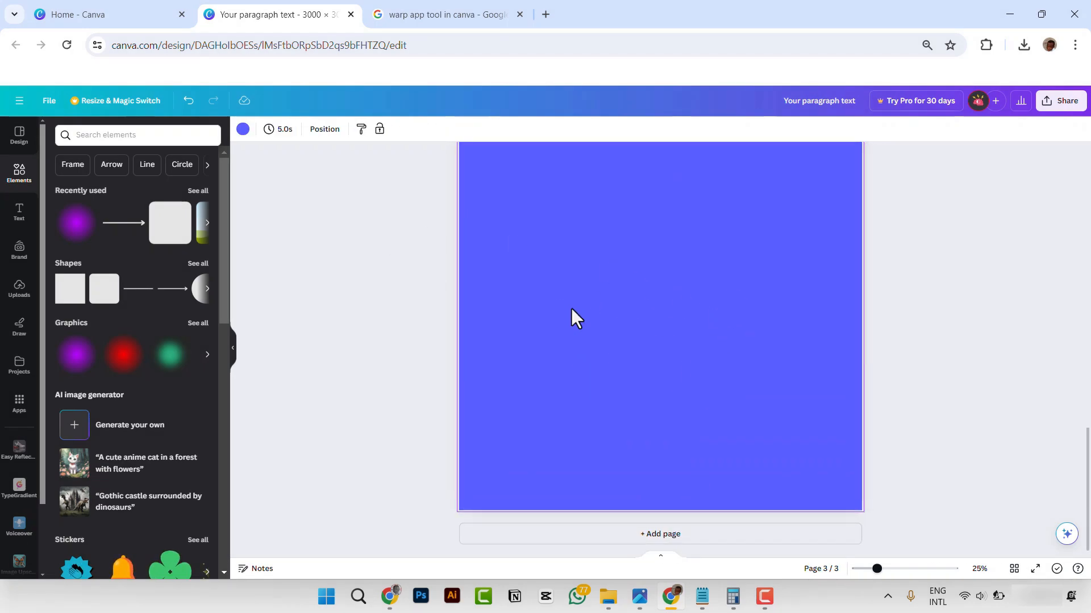
pyautogui.click(76, 222)
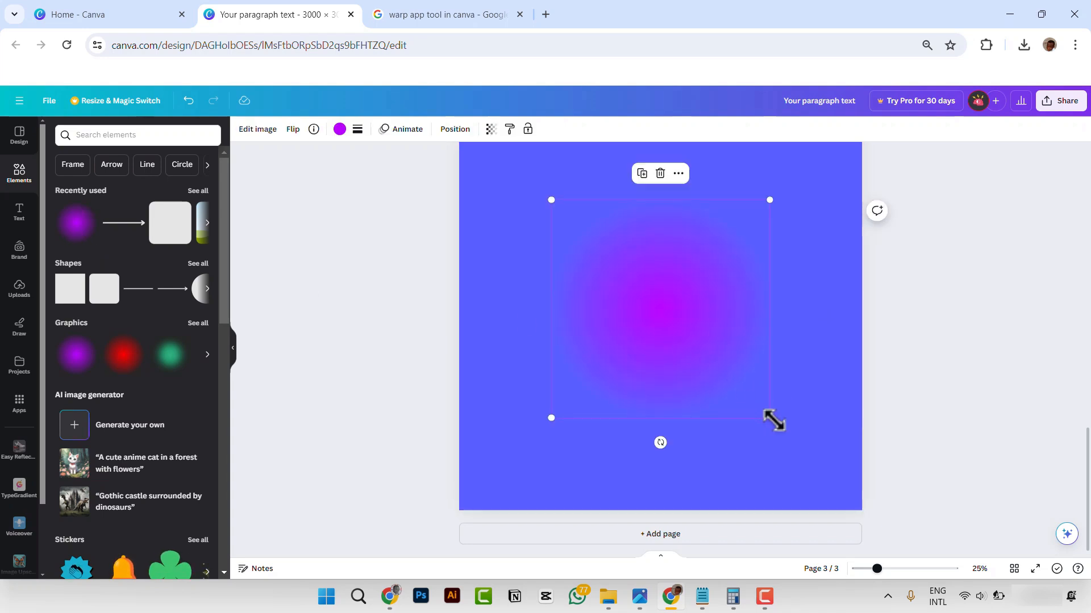
pyautogui.moveTo(770, 418); pyautogui.dragTo(848, 496)
pyautogui.moveTo(752, 385); pyautogui.dragTo(700, 332)
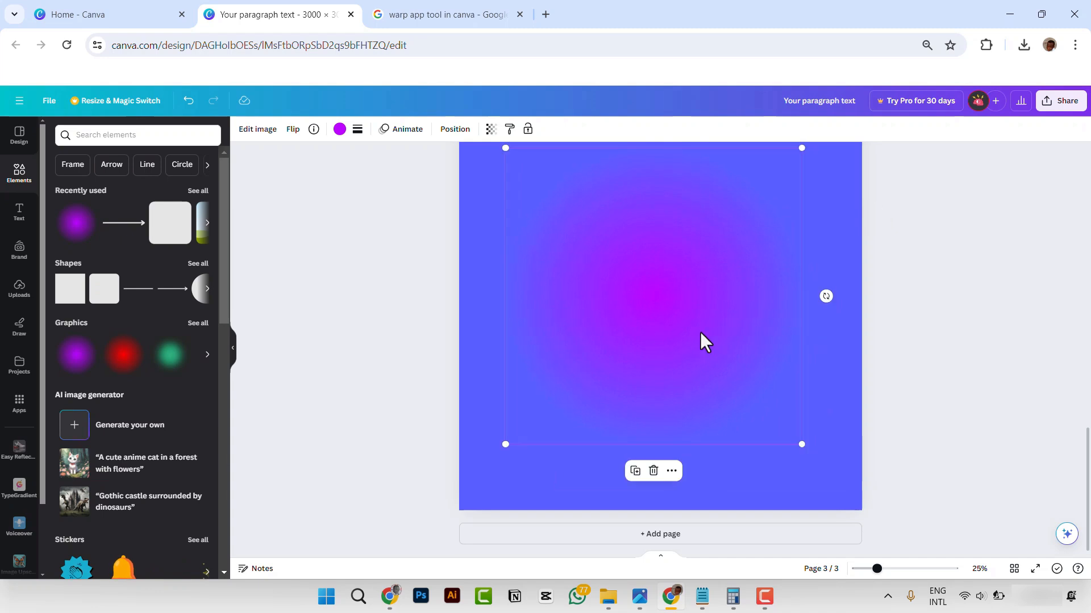
# - Recolour the gradient graphic to the near-white document colour, set its transparency to 24 and re-centre it on the page
pyautogui.click(340, 129)
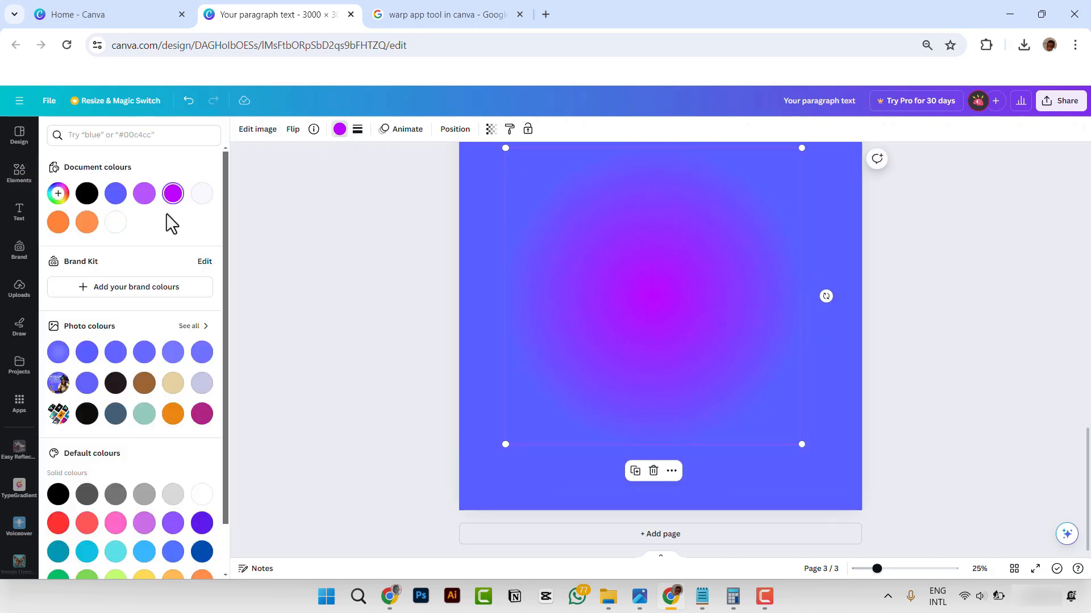
pyautogui.click(201, 195)
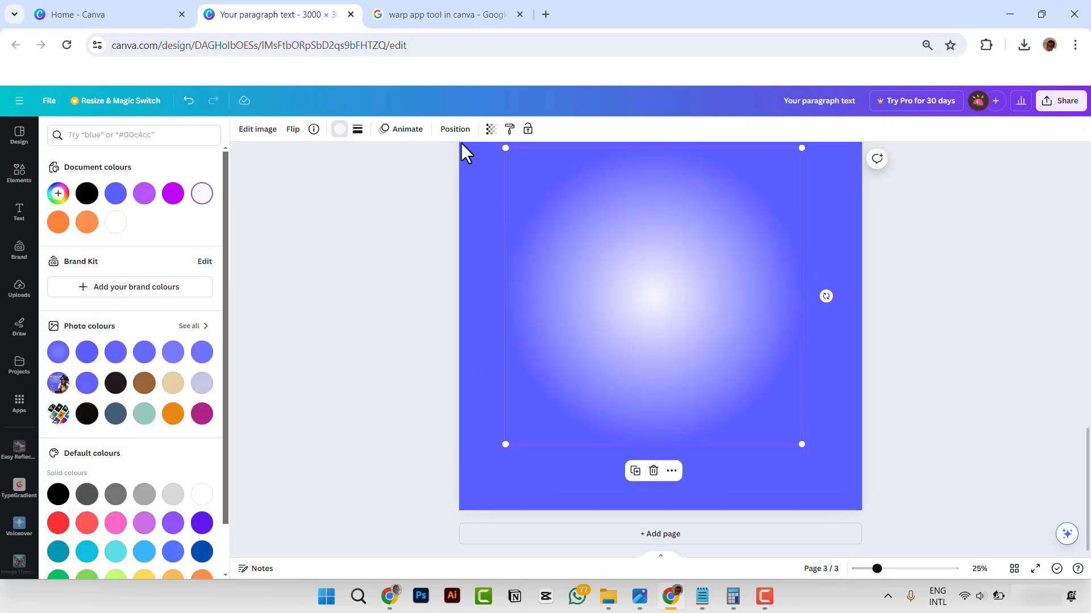
pyautogui.click(491, 130)
pyautogui.moveTo(461, 180); pyautogui.dragTo(410, 192)
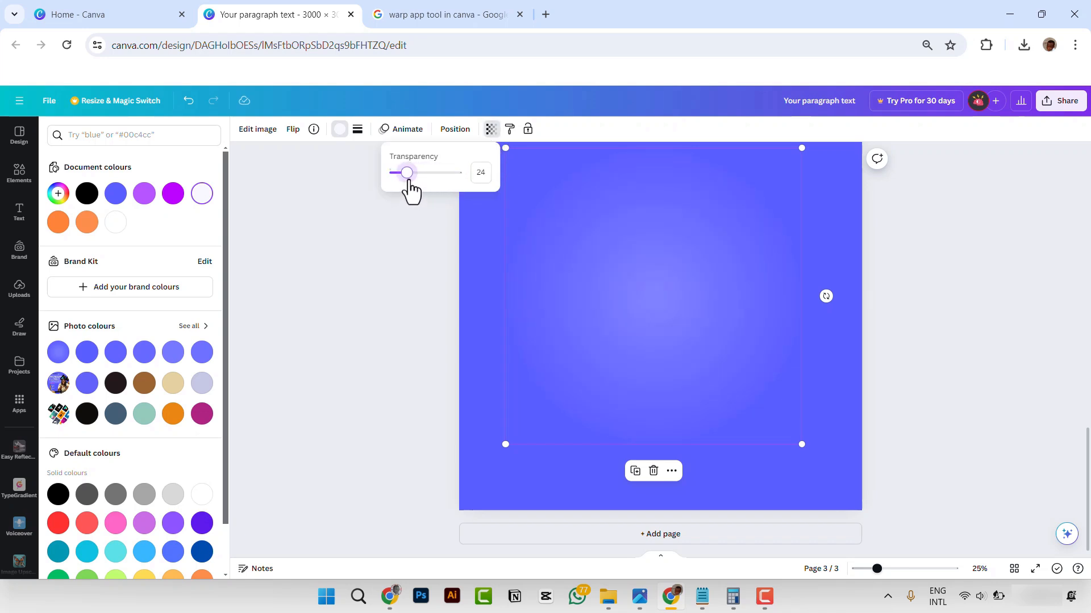
pyautogui.click(658, 313)
pyautogui.moveTo(608, 300); pyautogui.dragTo(659, 316)
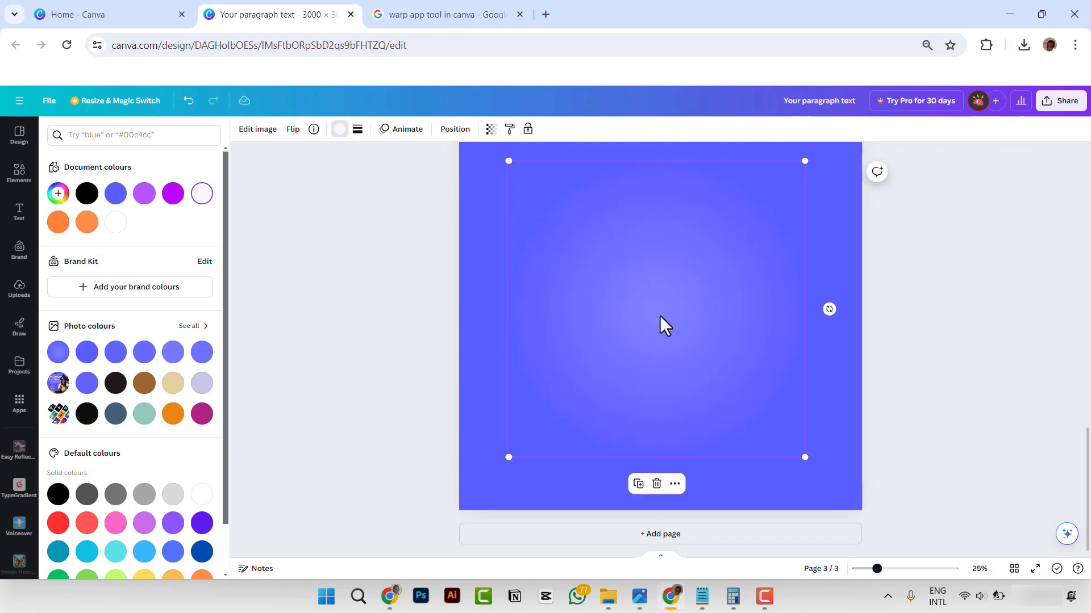
# - Add the uploaded cutout of the smiling woman with a phone to the glowing background on page 2, in its lower-right part
pyautogui.scroll(1, 704, 332)
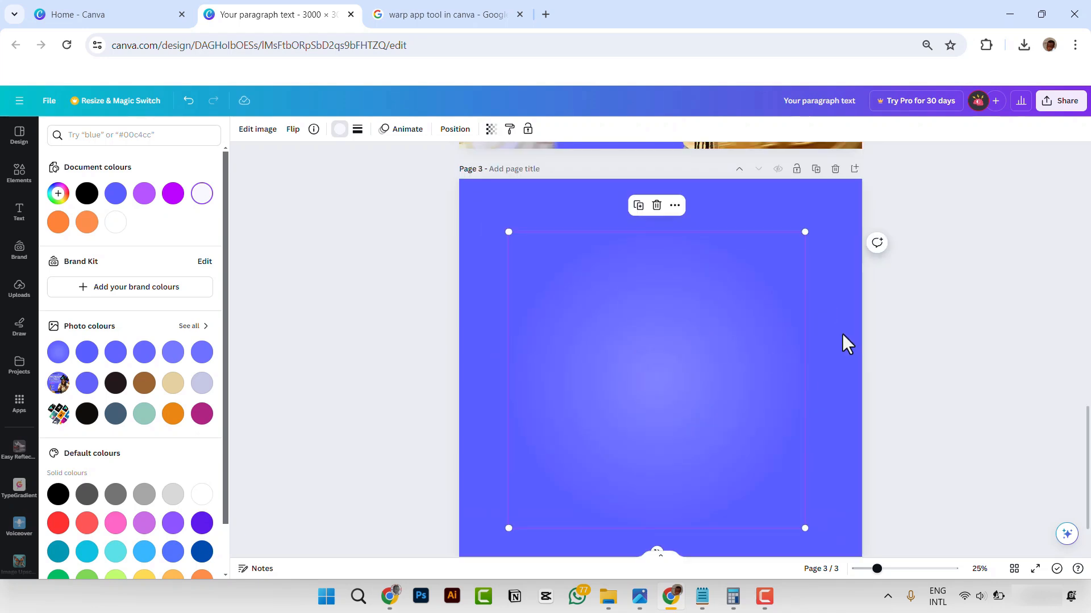
pyautogui.scroll(6, 842, 333)
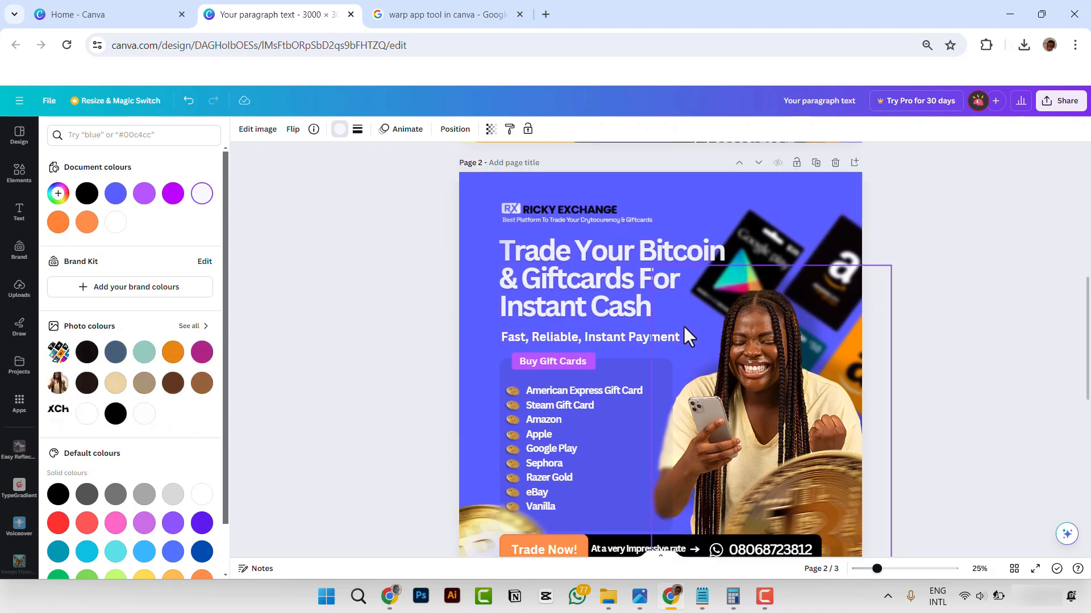
pyautogui.scroll(-1, 721, 254)
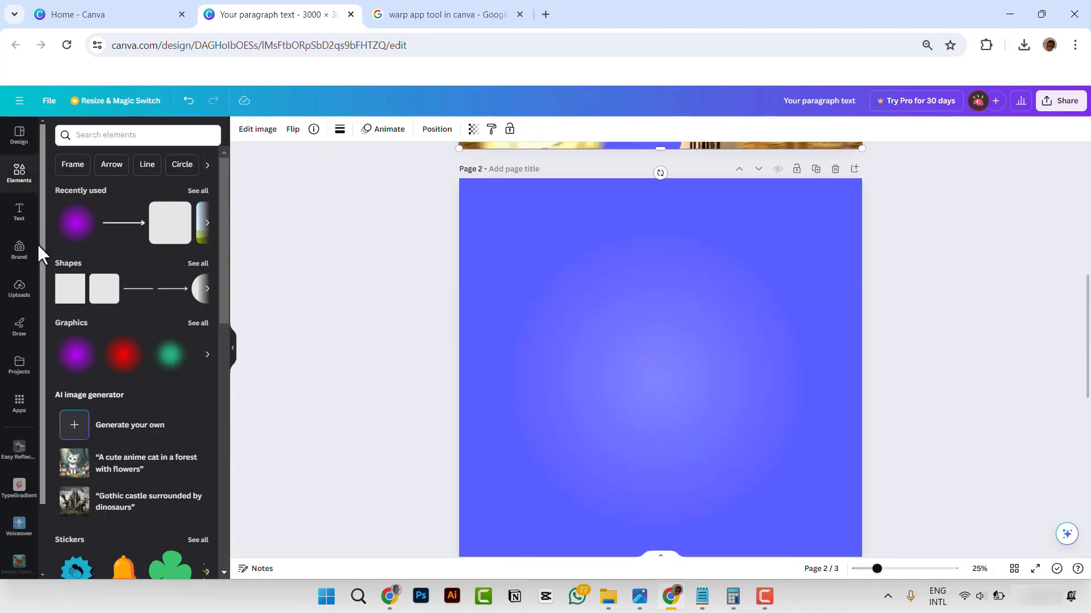
pyautogui.click(19, 289)
pyautogui.scroll(-2, 66, 312)
pyautogui.scroll(3, 130, 353)
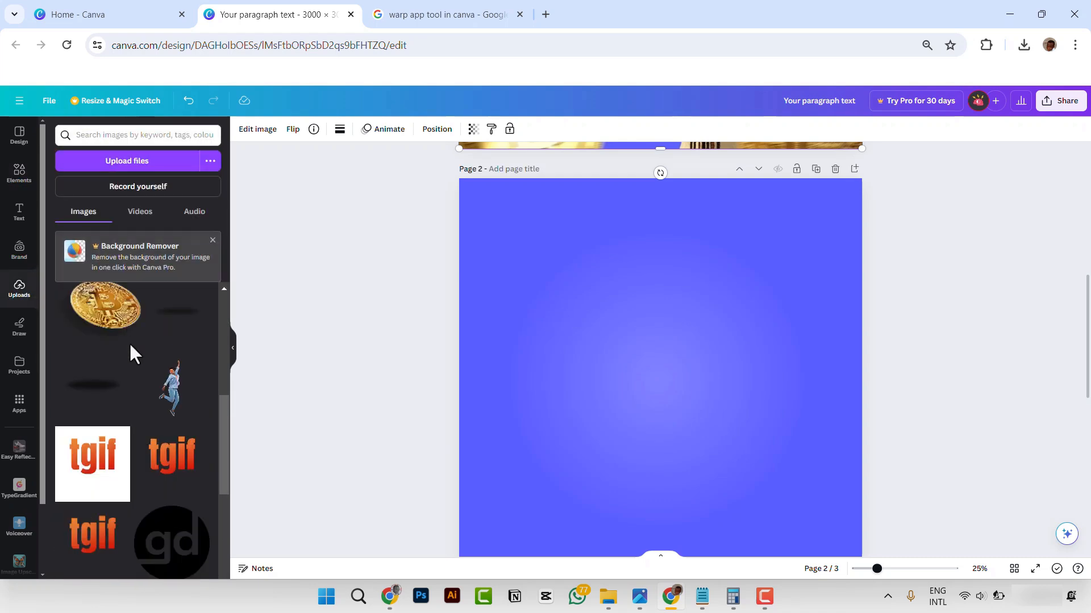
pyautogui.scroll(4, 142, 369)
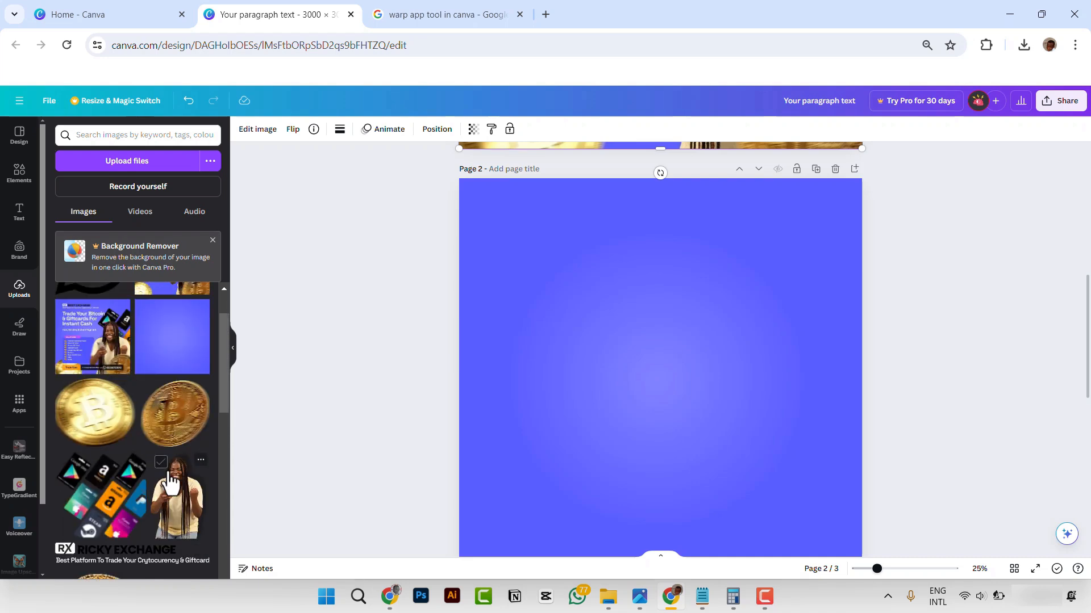
pyautogui.click(180, 514)
pyautogui.moveTo(738, 477); pyautogui.dragTo(787, 497)
# - Add the uploaded Ricky Exchange logo and place it in the upper-left corner of page 2
pyautogui.scroll(-3, 135, 357)
pyautogui.click(136, 355)
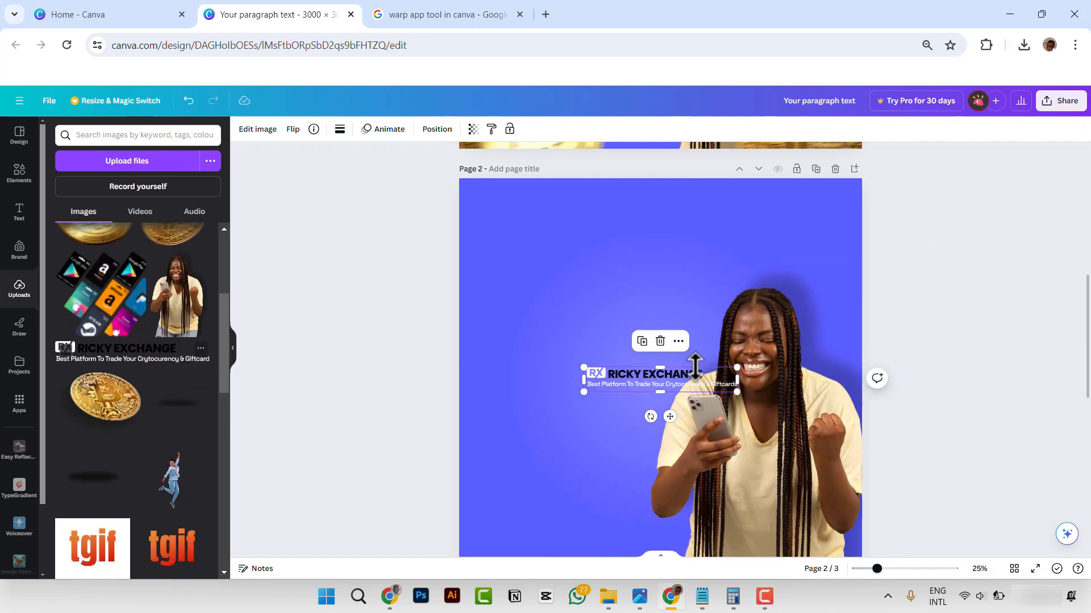
pyautogui.moveTo(697, 373); pyautogui.dragTo(612, 212)
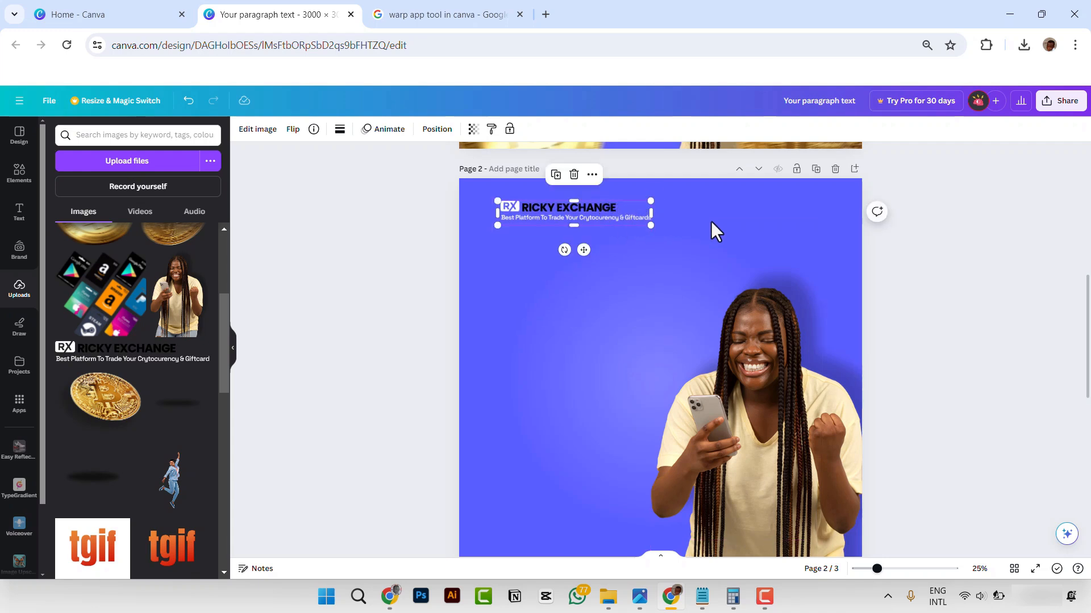
# - Add the uploaded gift cards image, place it on the right side of page 2 and layer it behind the woman
pyautogui.click(110, 316)
pyautogui.moveTo(661, 443); pyautogui.dragTo(791, 414)
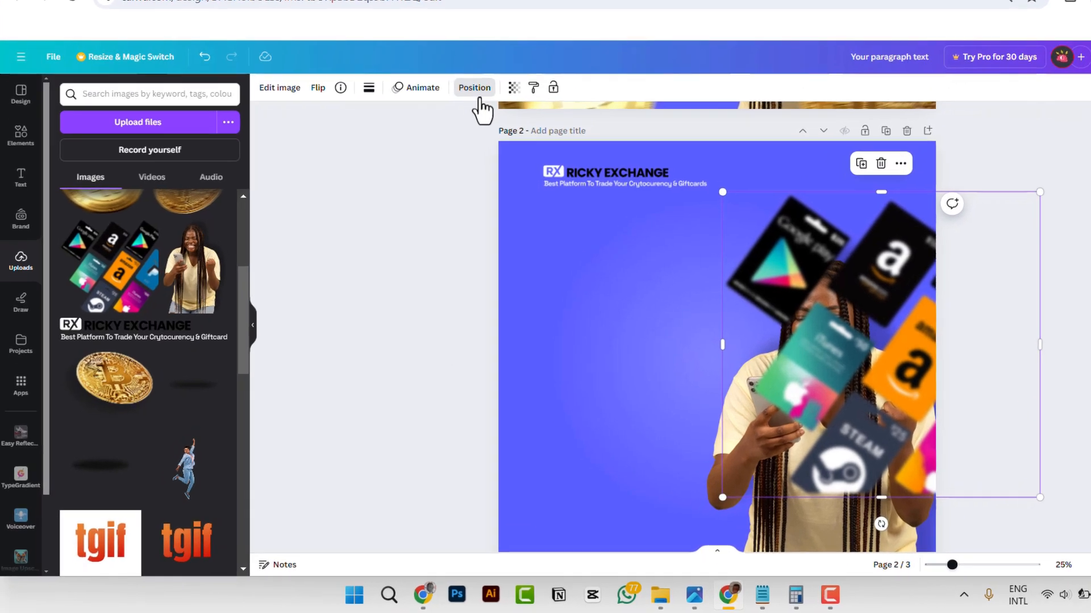
pyautogui.click(437, 129)
pyautogui.moveTo(180, 151); pyautogui.dragTo(173, 239)
pyautogui.click(866, 282)
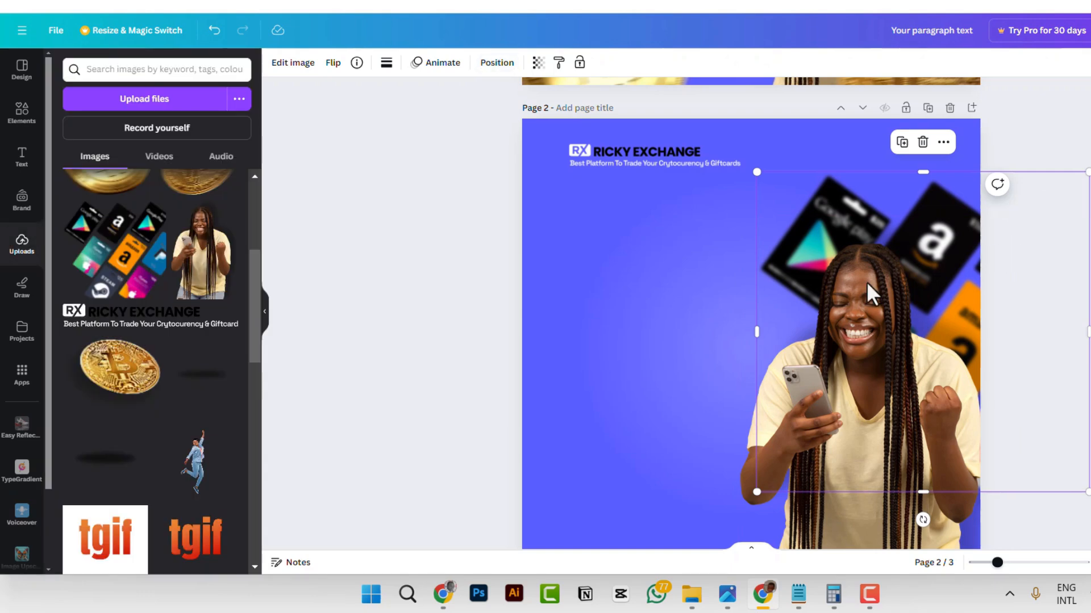
# - Add the uploaded dark-gold Bitcoin coin and place it partly off the lower-right corner of page 2, over the woman
pyautogui.click(881, 318)
pyautogui.scroll(2, 179, 342)
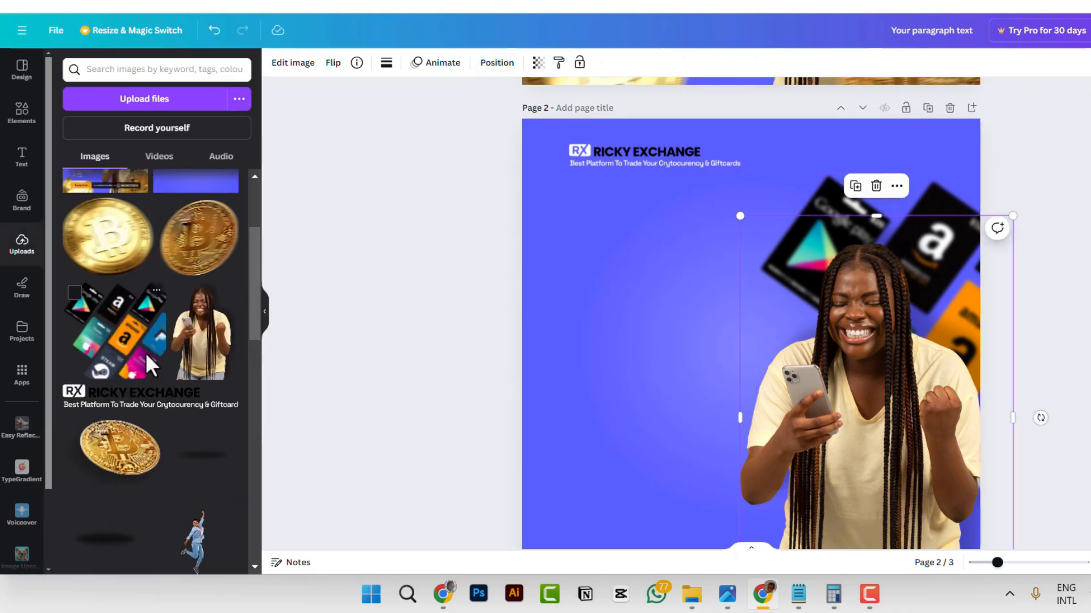
pyautogui.click(206, 254)
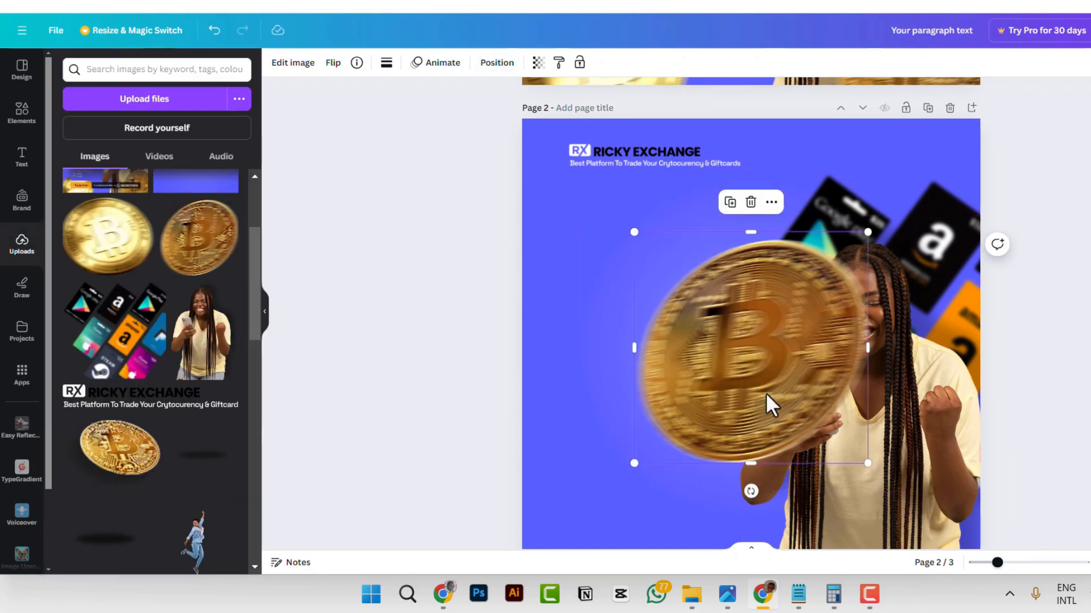
pyautogui.moveTo(769, 404); pyautogui.dragTo(938, 574)
pyautogui.scroll(-2, 958, 494)
pyautogui.scroll(-1, 954, 480)
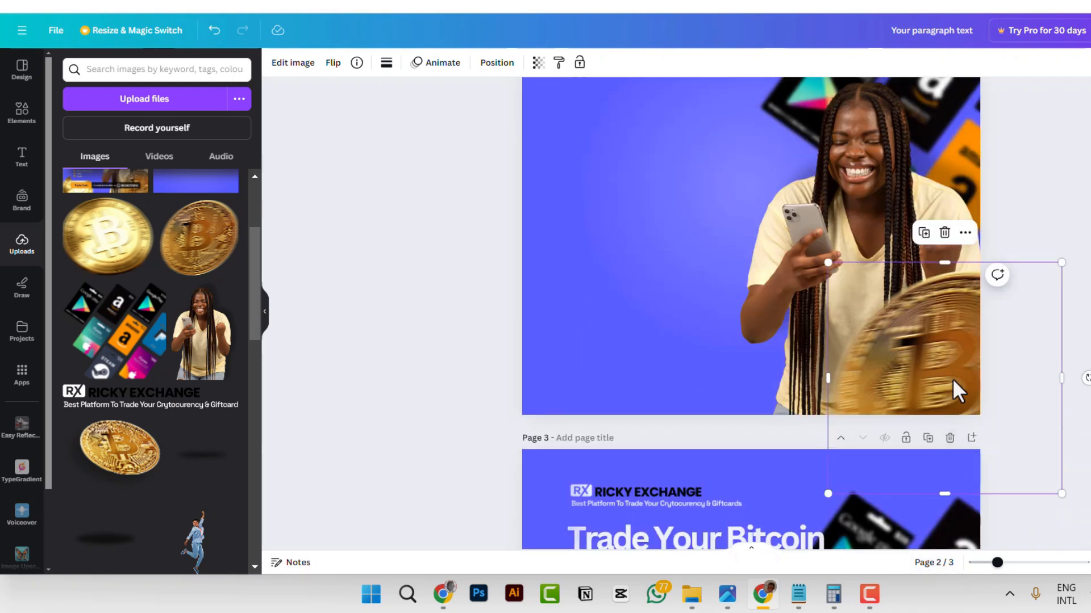
# - Add the uploaded bright-gold Bitcoin coin and place it partly off the lower-left corner of page 2
pyautogui.click(110, 266)
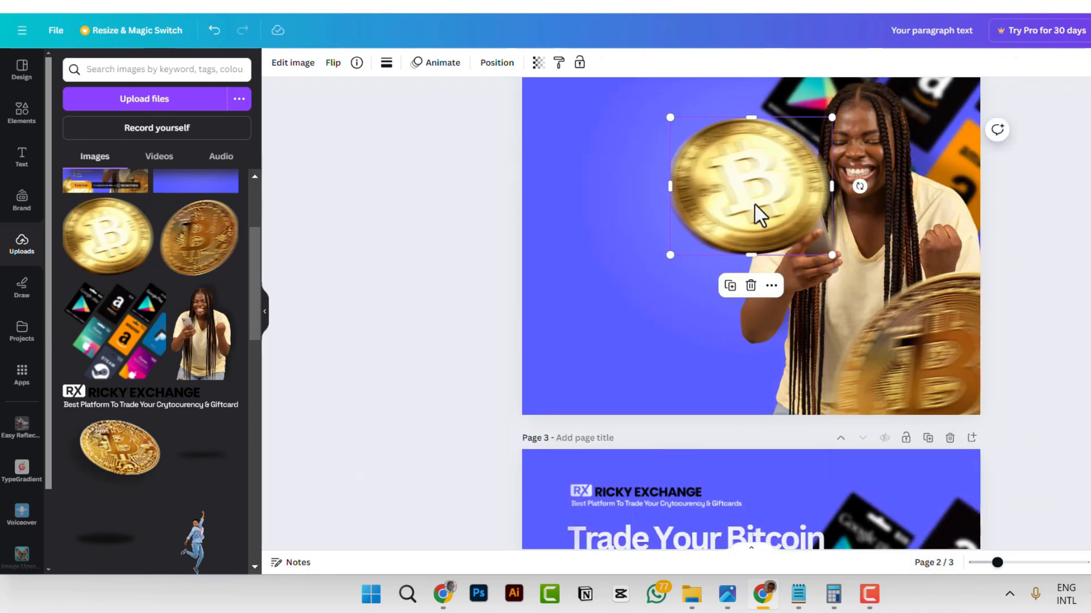
pyautogui.moveTo(755, 214); pyautogui.dragTo(560, 409)
pyautogui.scroll(3, 849, 421)
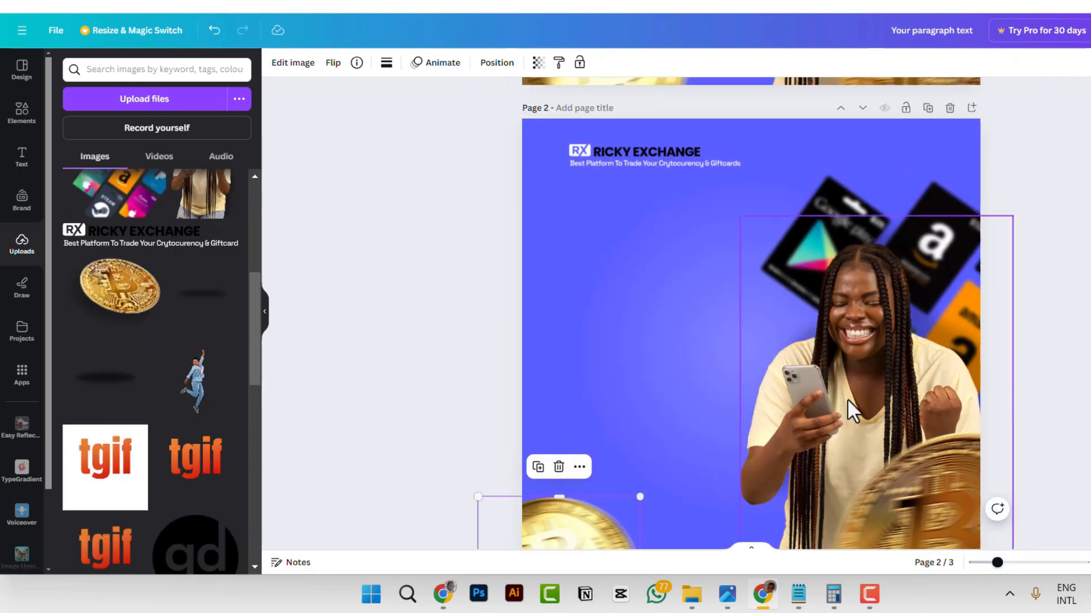
# - Switch to Notepad and select the three headline lines "Trade Your Bitcoin & Giftcards For Instant Cash" for copying
pyautogui.hotkey('alt', 'Tab')
pyautogui.click(949, 196)
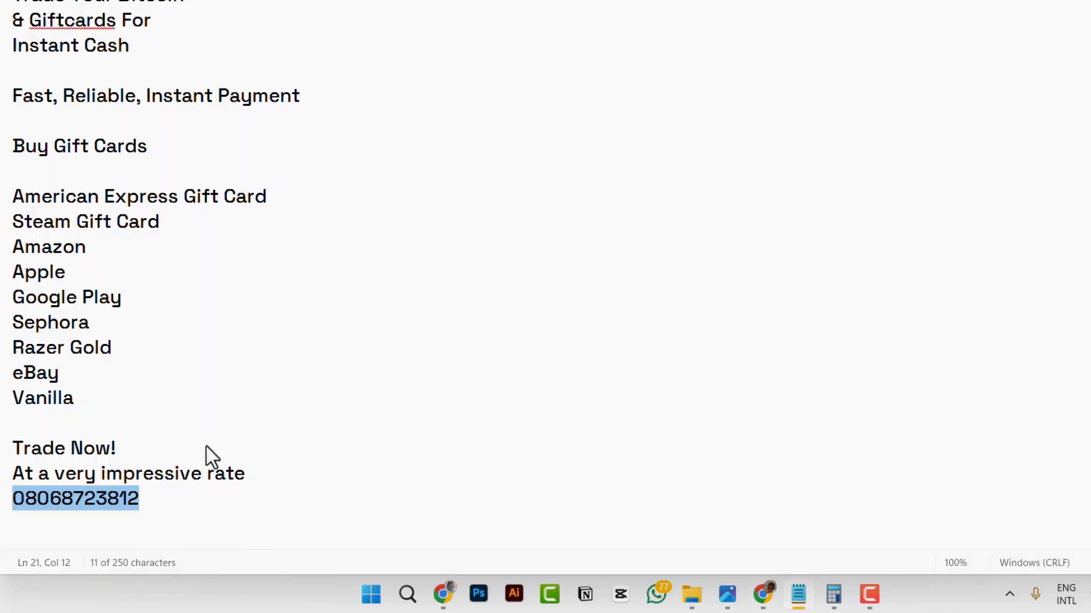
pyautogui.press('alt')
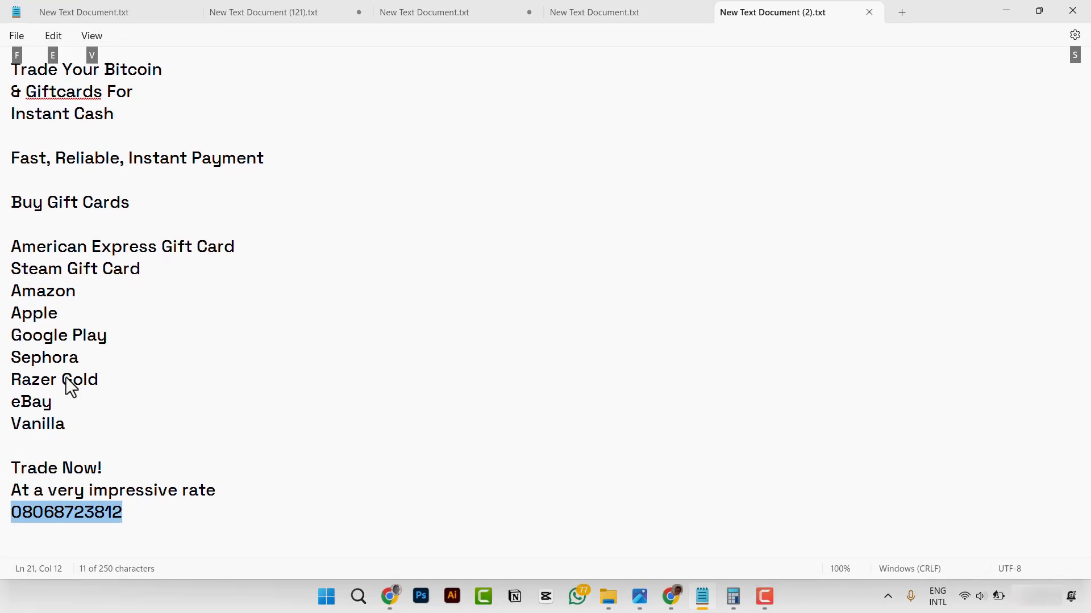
pyautogui.press('alt')
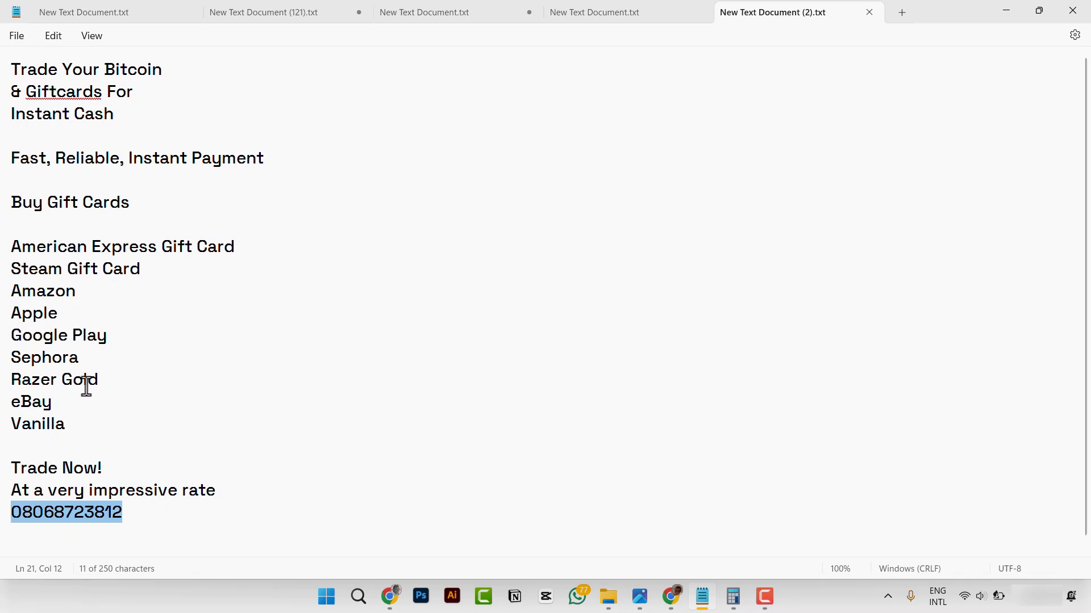
pyautogui.click(281, 493)
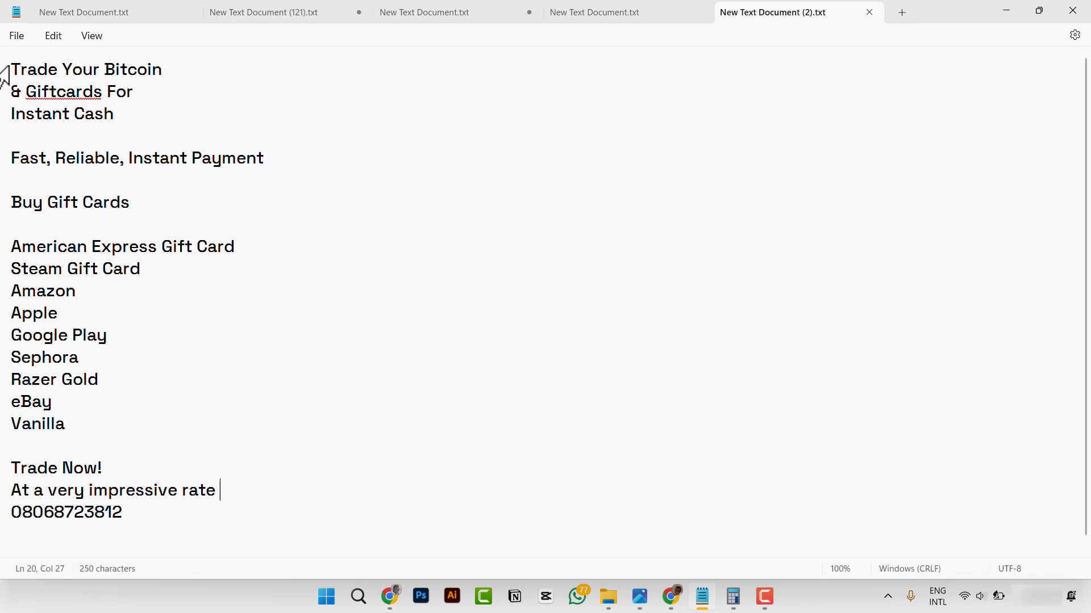
pyautogui.moveTo(12, 64); pyautogui.dragTo(133, 116)
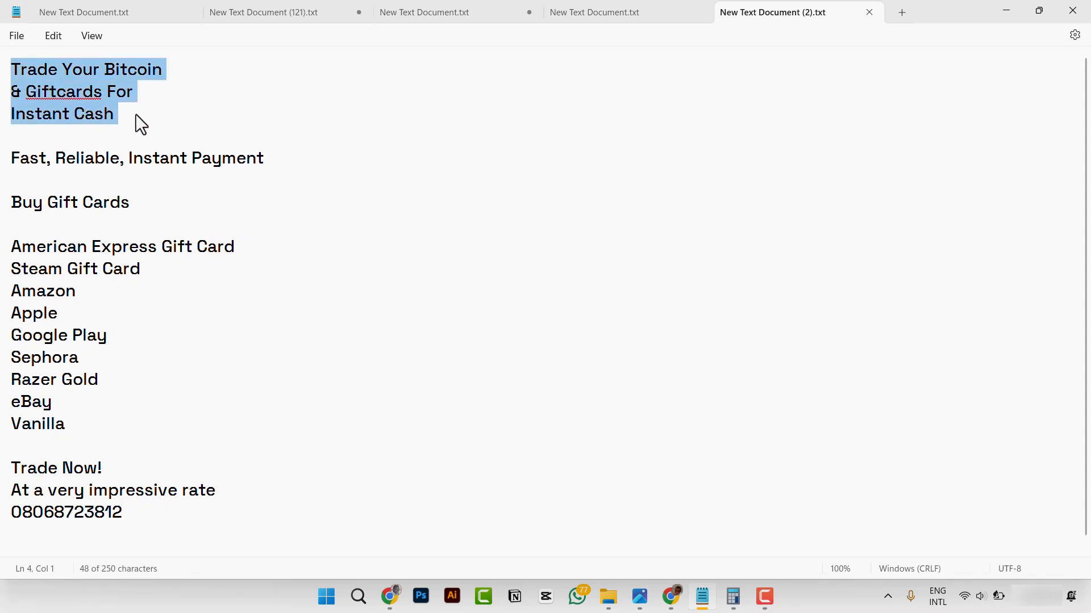
# - Switch back to Canva, add a text box reading "Trade Your Bitcoin & Giftcards For Instant Cash" and place it below the page 2 logo
pyautogui.hotkey('alt', 'Tab')
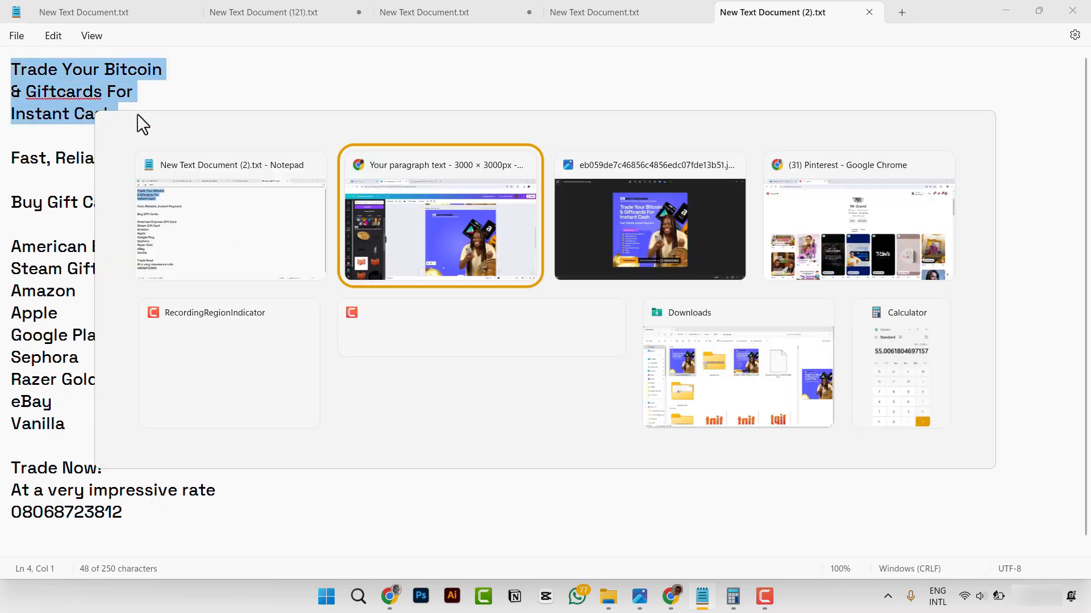
pyautogui.click(489, 254)
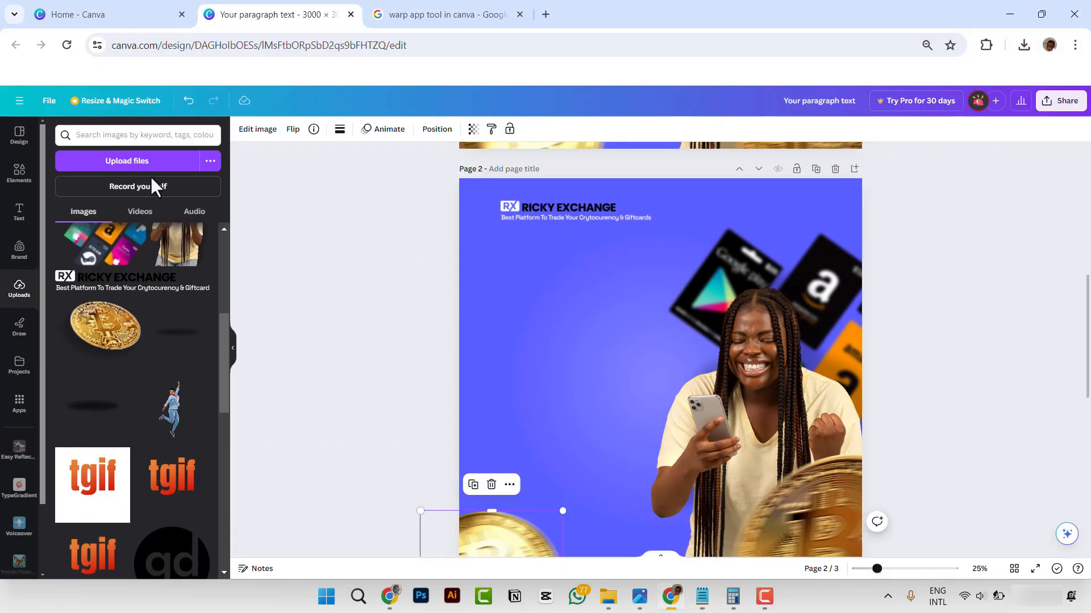
pyautogui.click(19, 213)
pyautogui.click(114, 165)
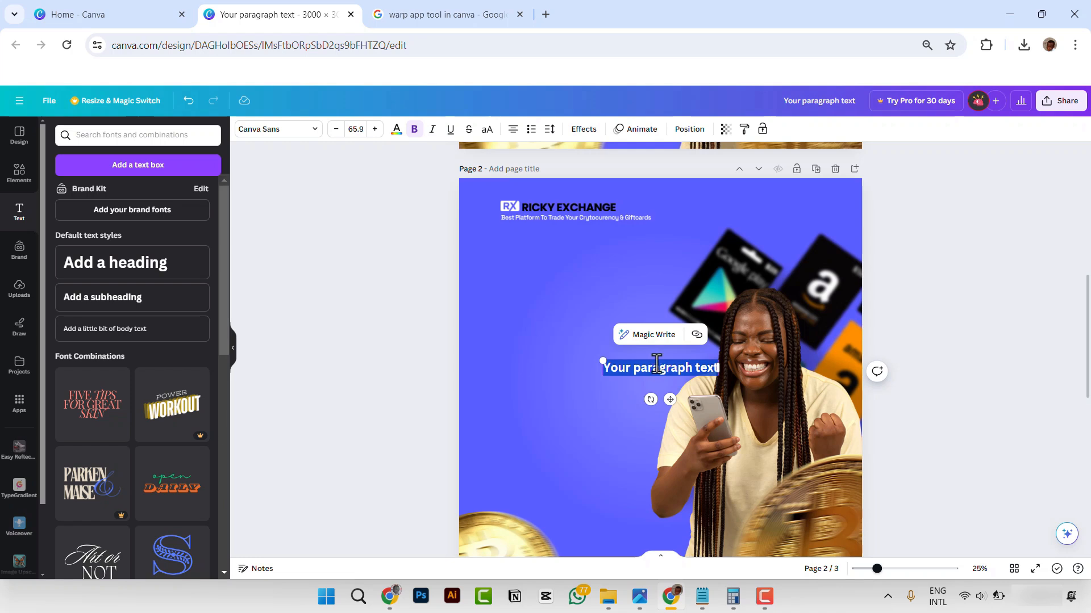
pyautogui.write('Trade Your Bitcoin & Giftcards For Instant Cash.')
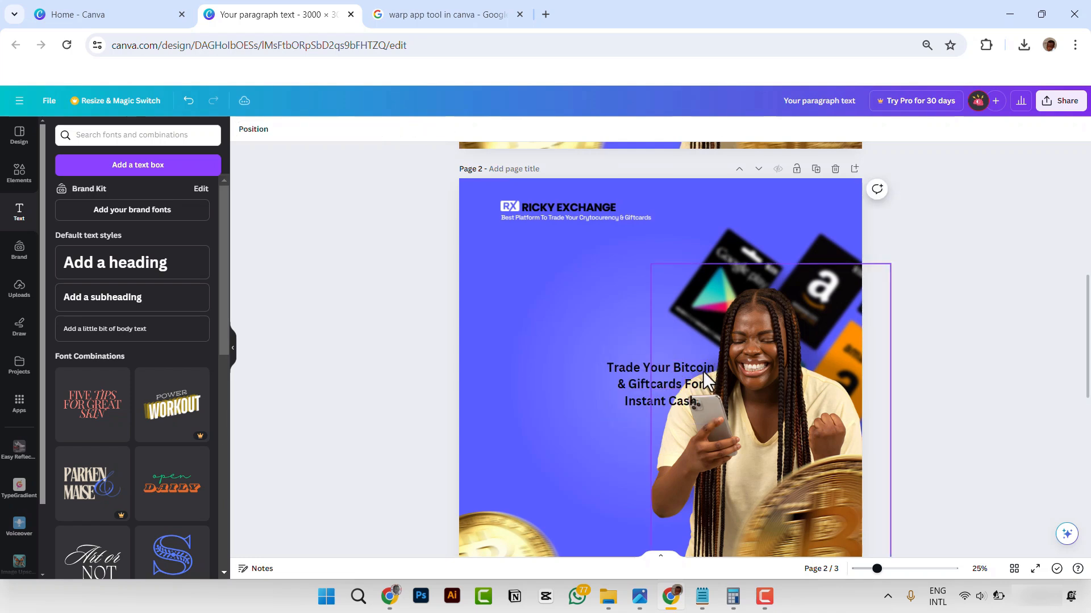
pyautogui.moveTo(703, 371); pyautogui.dragTo(584, 290)
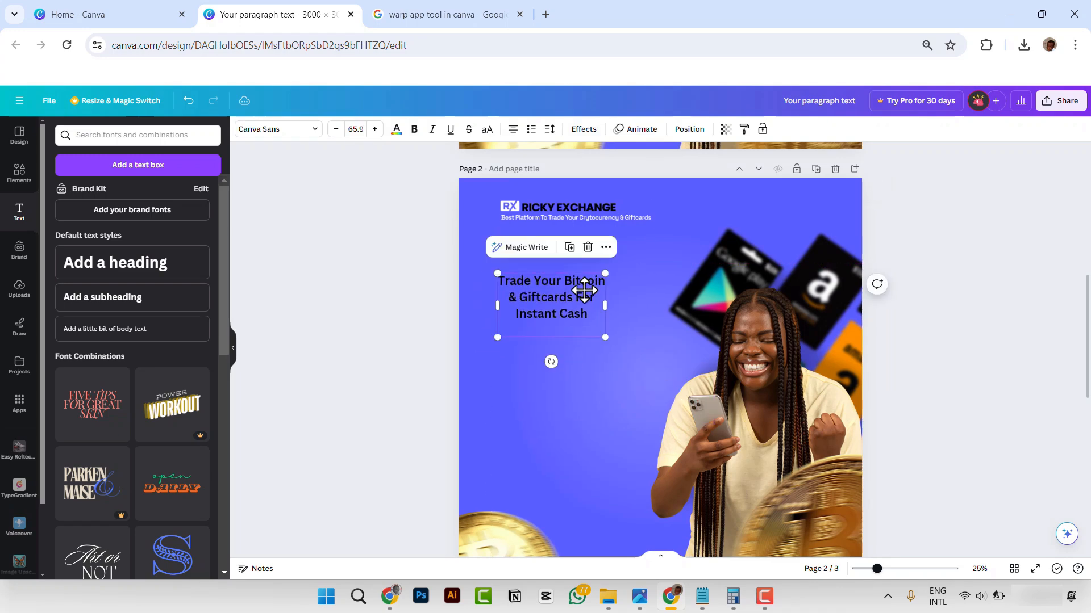
# - Compare the headline with the finished flyer on page 1 and widen the page 2 headline text box
pyautogui.scroll(5, 623, 316)
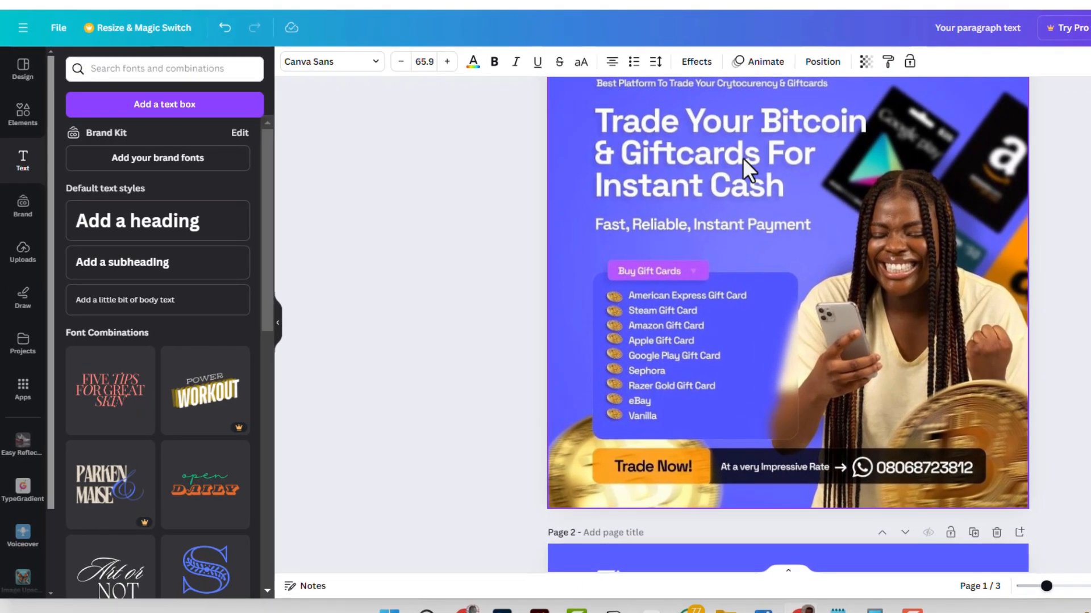
pyautogui.scroll(-5, 738, 404)
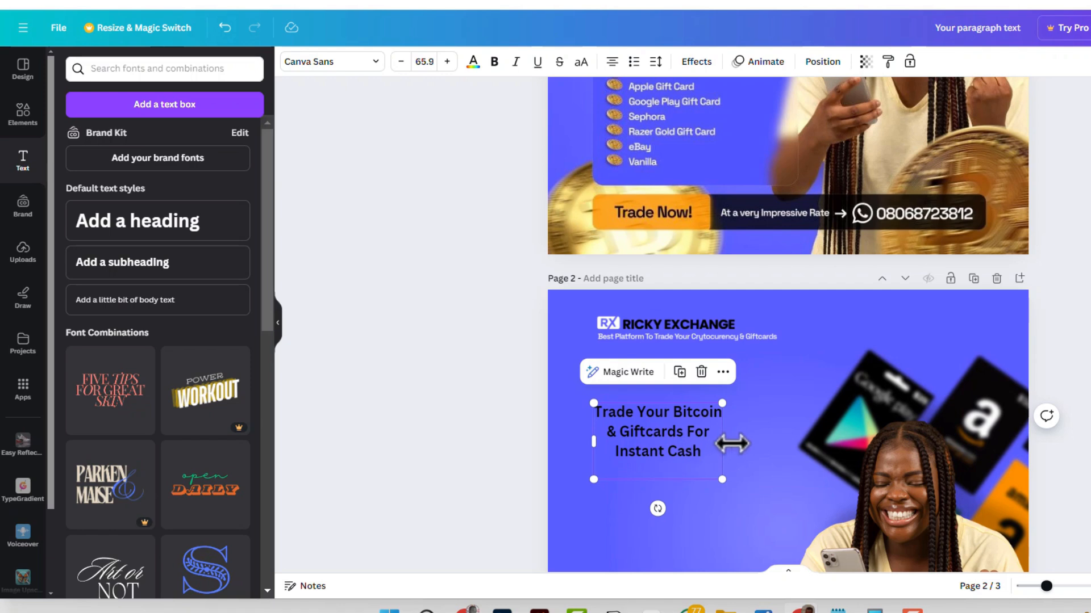
pyautogui.moveTo(722, 442); pyautogui.dragTo(760, 440)
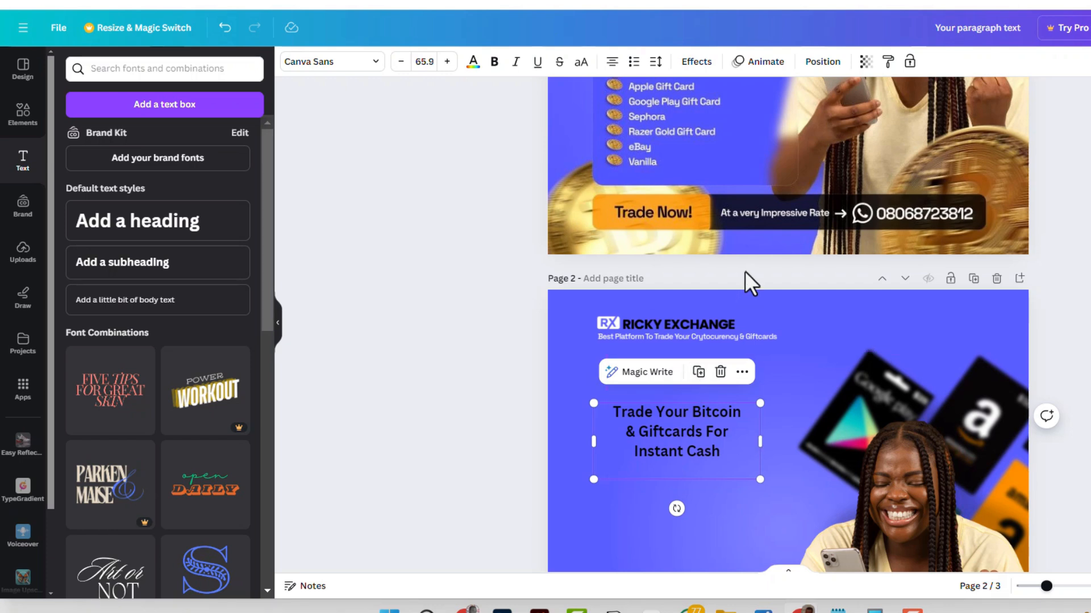
# - Search the fonts for "space grotesk" for the headline, and open the brand kit
pyautogui.click(348, 69)
pyautogui.click(141, 102)
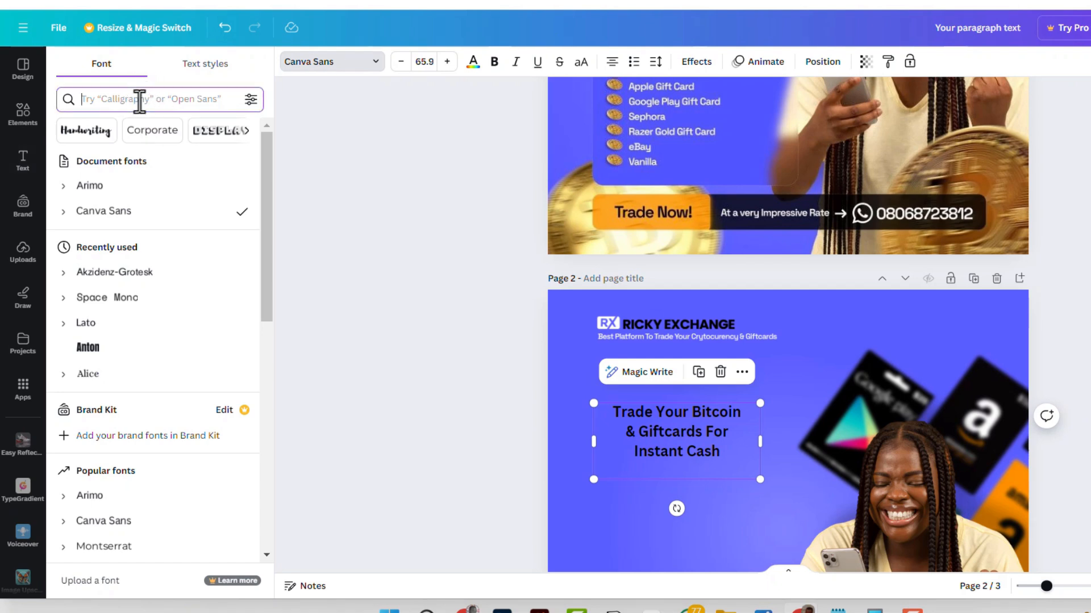
pyautogui.click(107, 183)
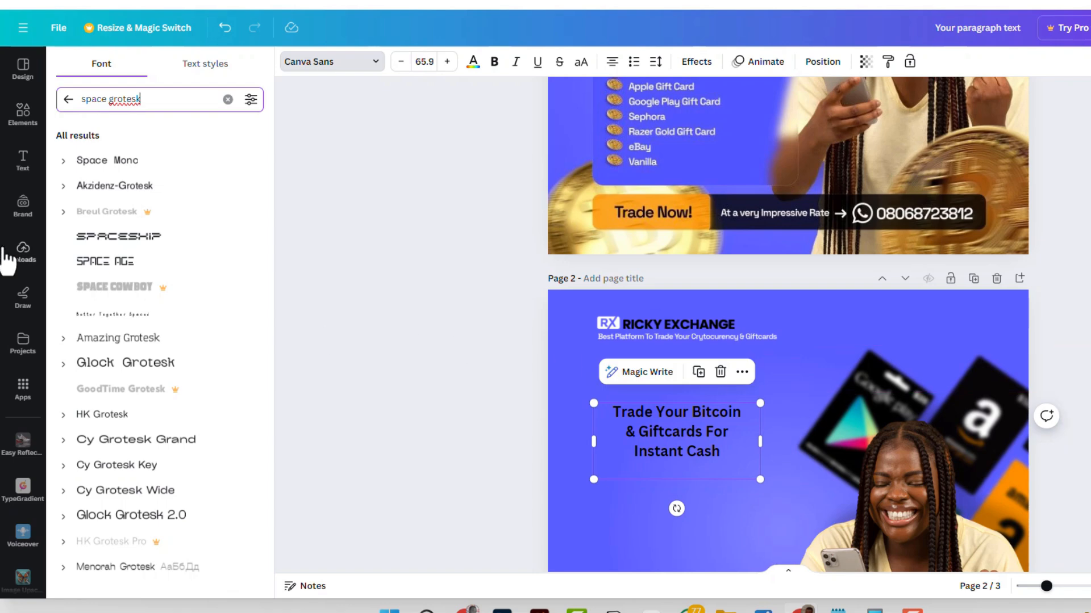
pyautogui.click(24, 210)
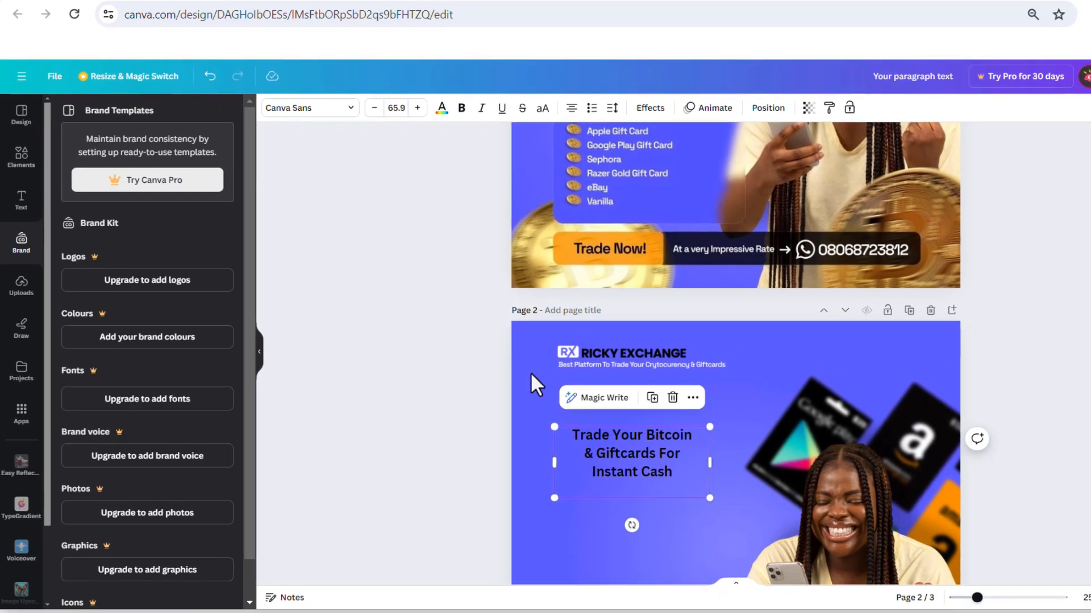
# - Switch to the other Canva design, fdfgxgxg, and open the uploaded fonts manager of its Gravid Design brand kit
pyautogui.hotkey('alt', 'Tab')
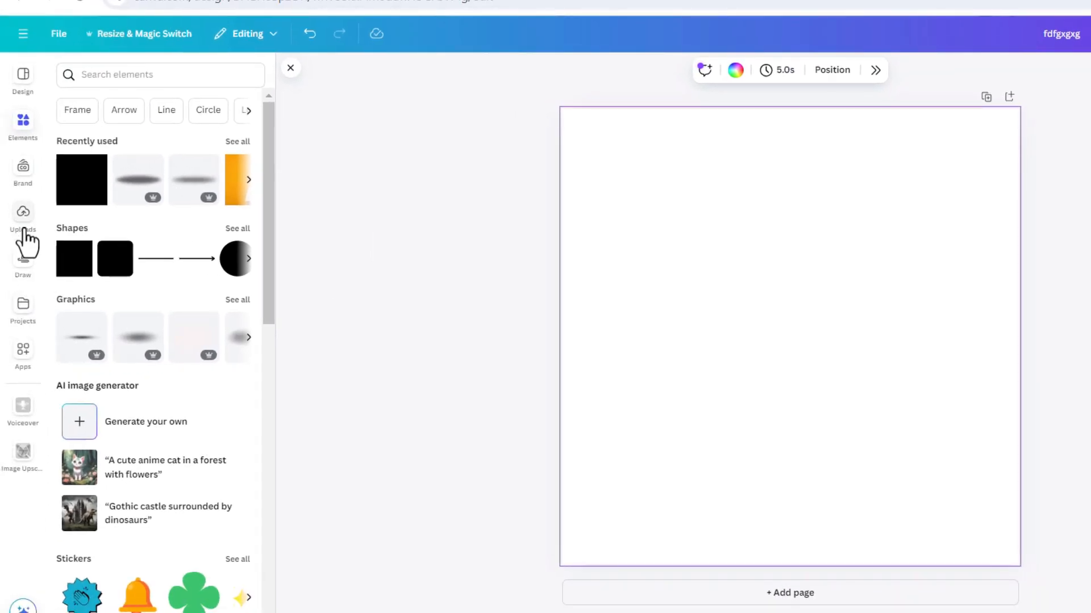
pyautogui.click(23, 170)
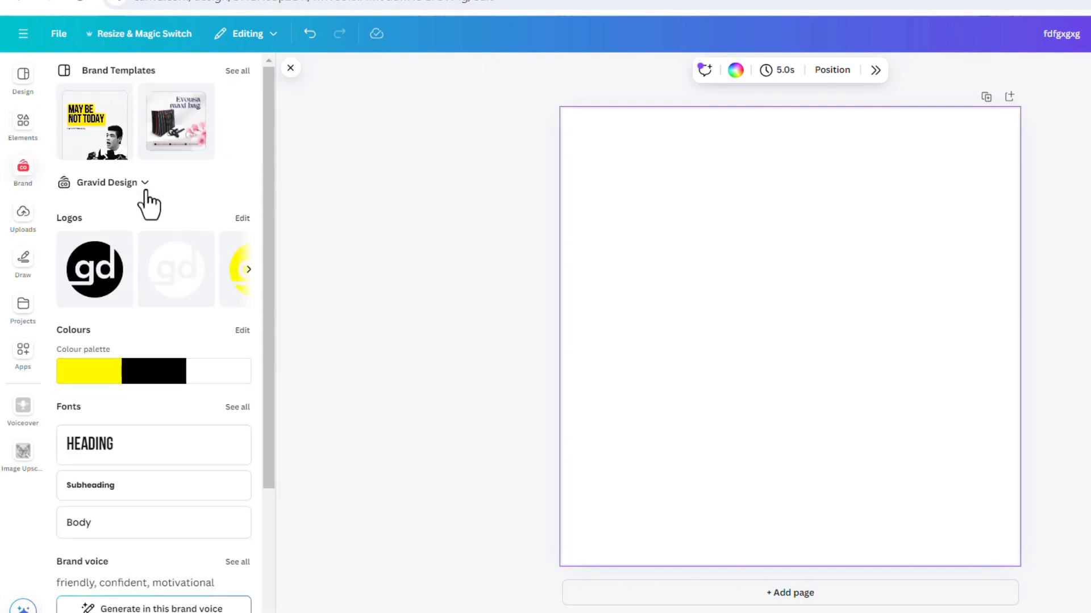
pyautogui.scroll(-3, 171, 255)
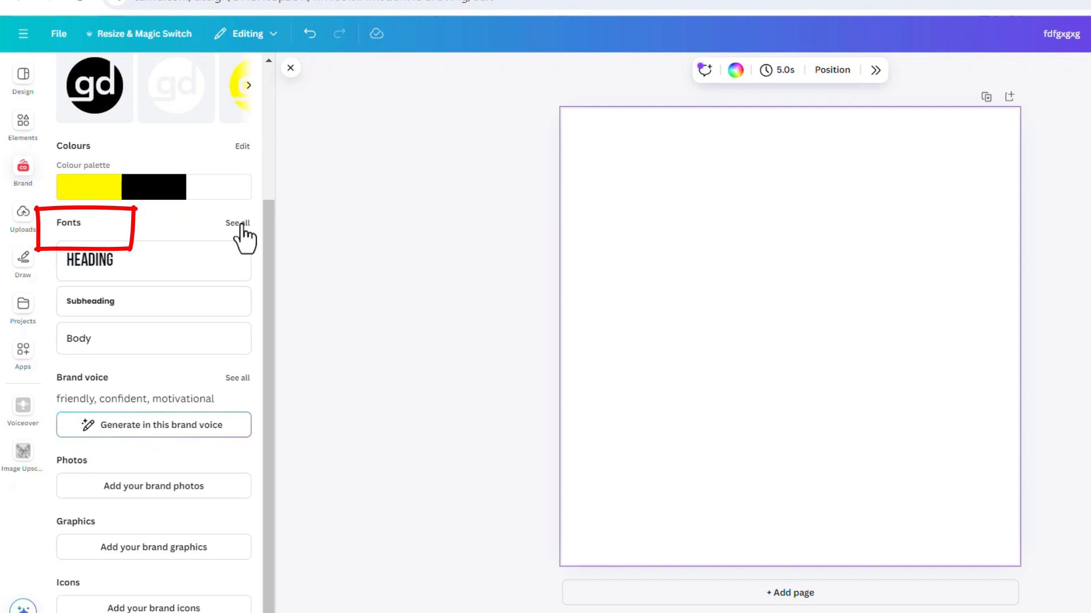
pyautogui.click(241, 230)
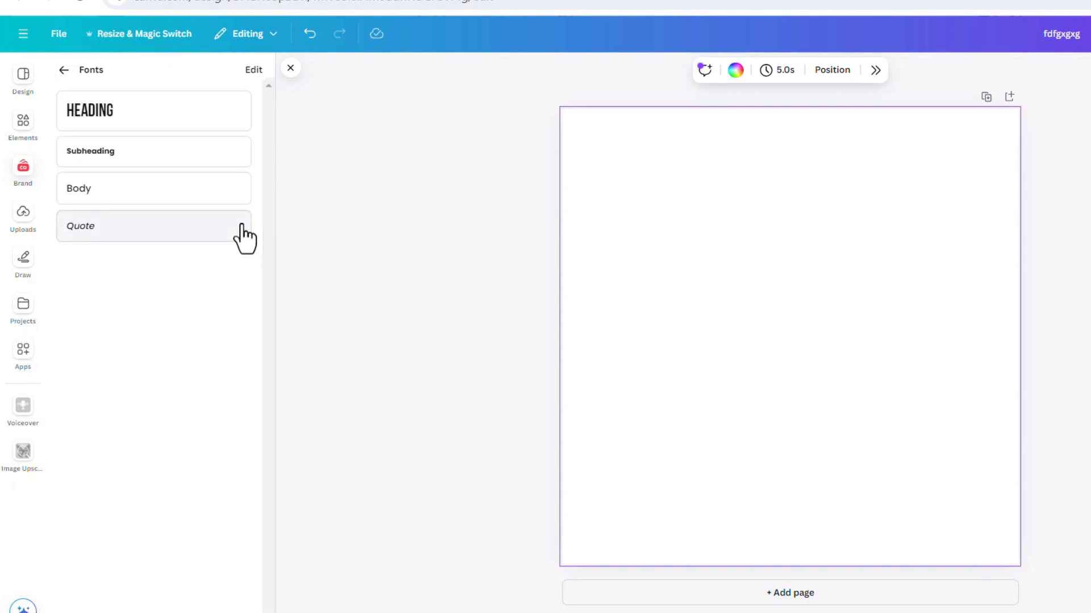
pyautogui.click(254, 70)
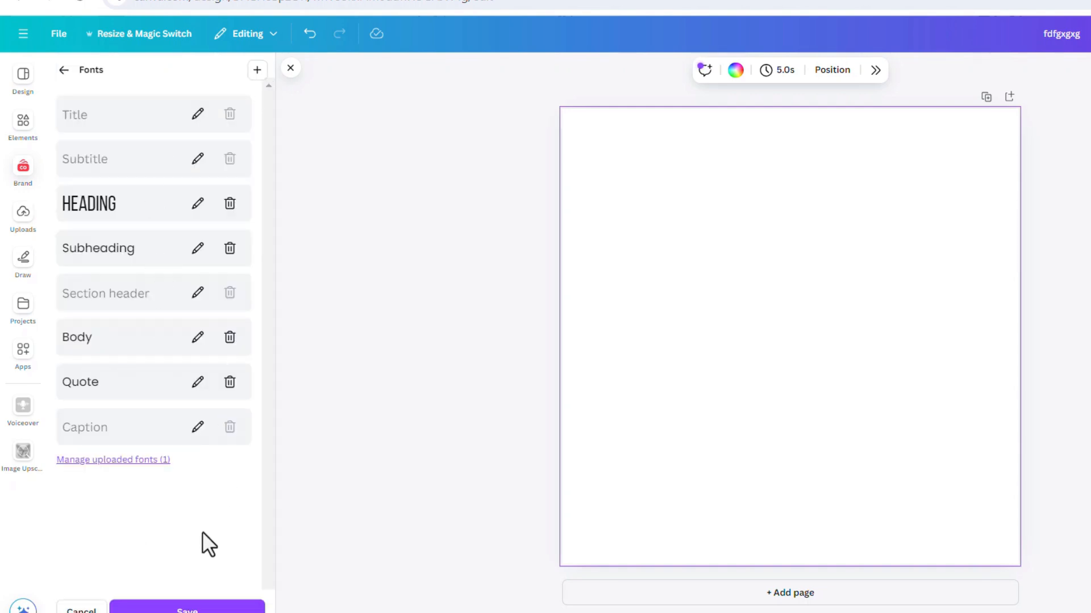
pyautogui.click(122, 461)
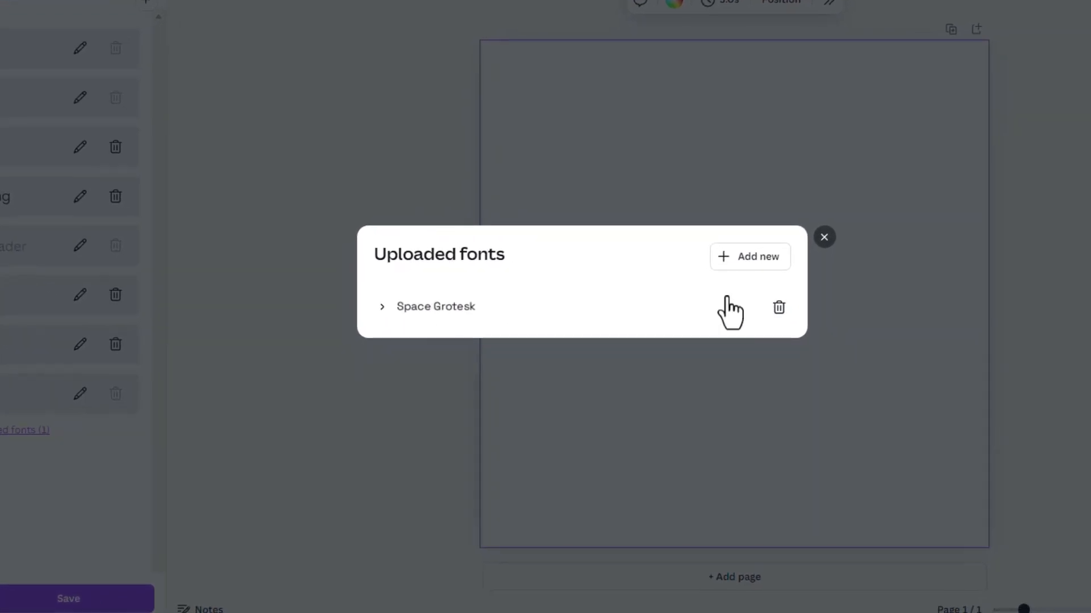
# - Upload the five SpaceGrotesk font files from Downloads > Space_Grotesk > static, accepting the usage-rights statement and skipping conflicts
pyautogui.click(762, 262)
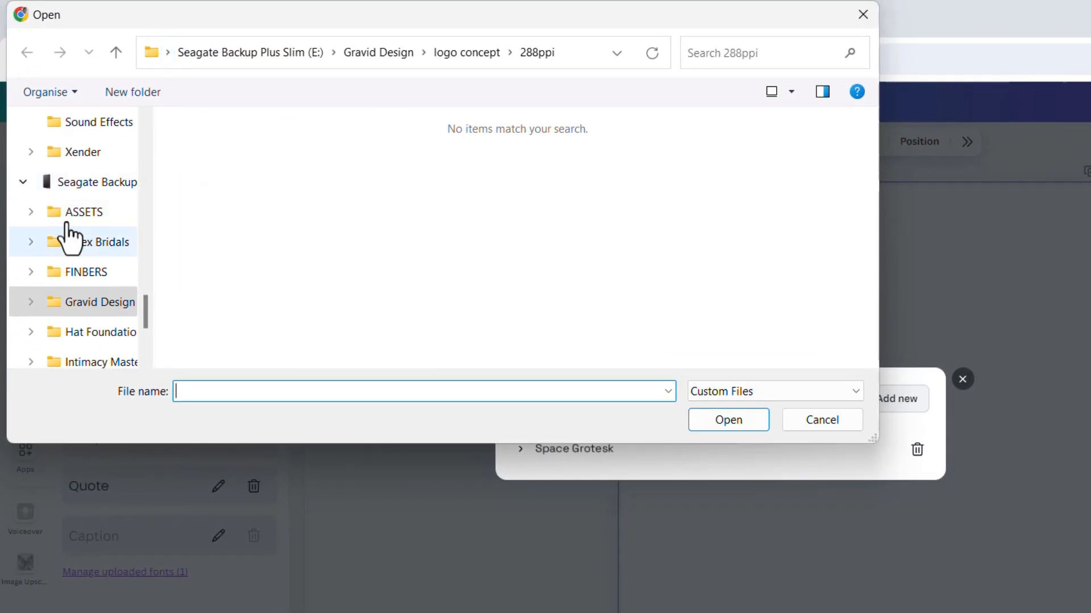
pyautogui.scroll(2, 77, 165)
pyautogui.scroll(8, 85, 204)
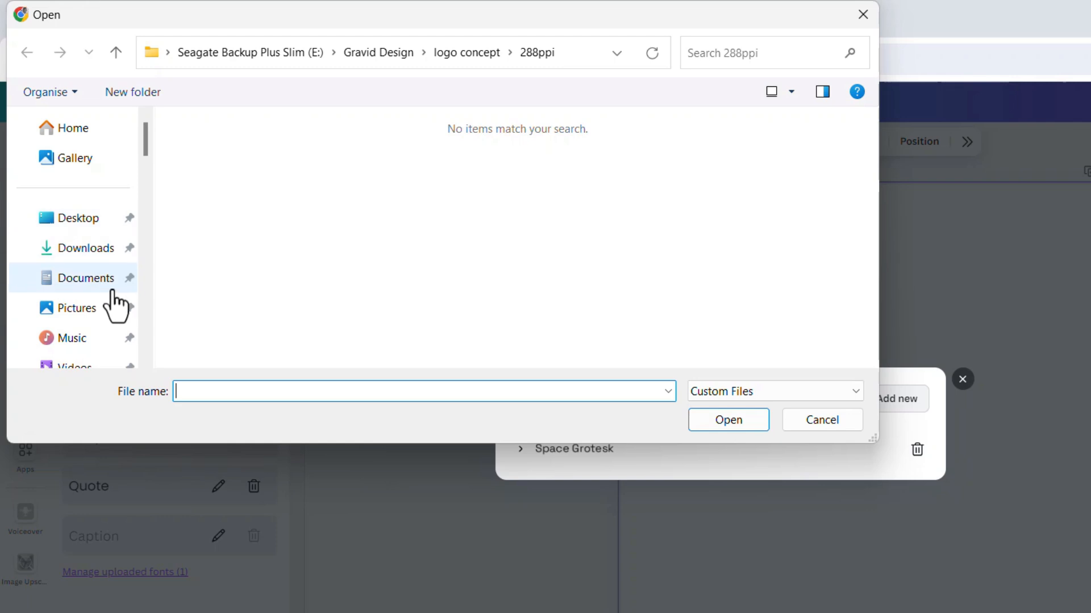
pyautogui.click(85, 250)
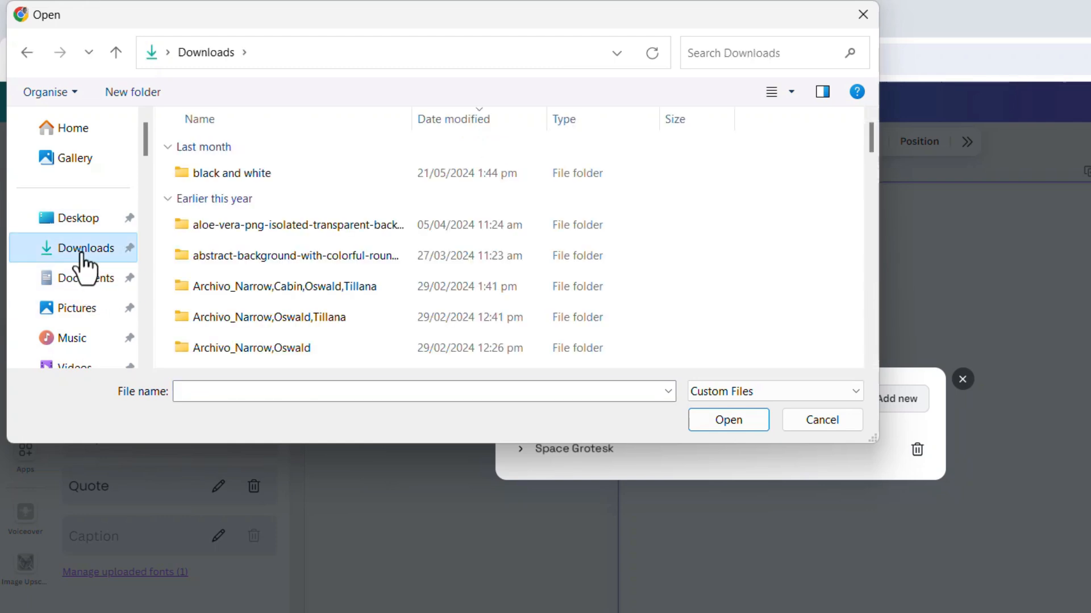
pyautogui.doubleClick(248, 175)
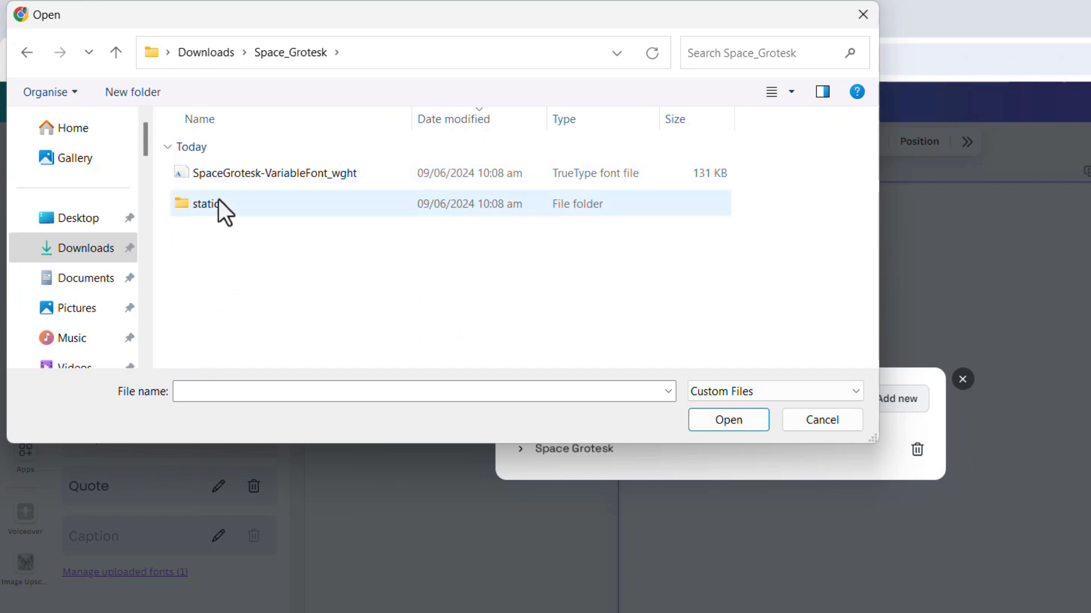
pyautogui.doubleClick(218, 202)
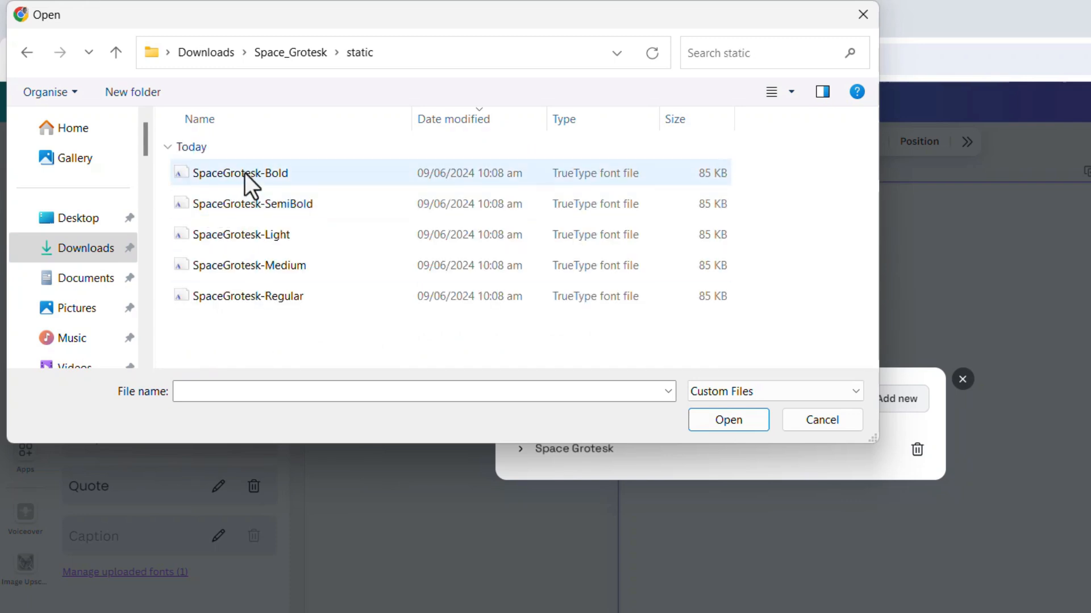
pyautogui.moveTo(292, 319); pyautogui.dragTo(296, 179)
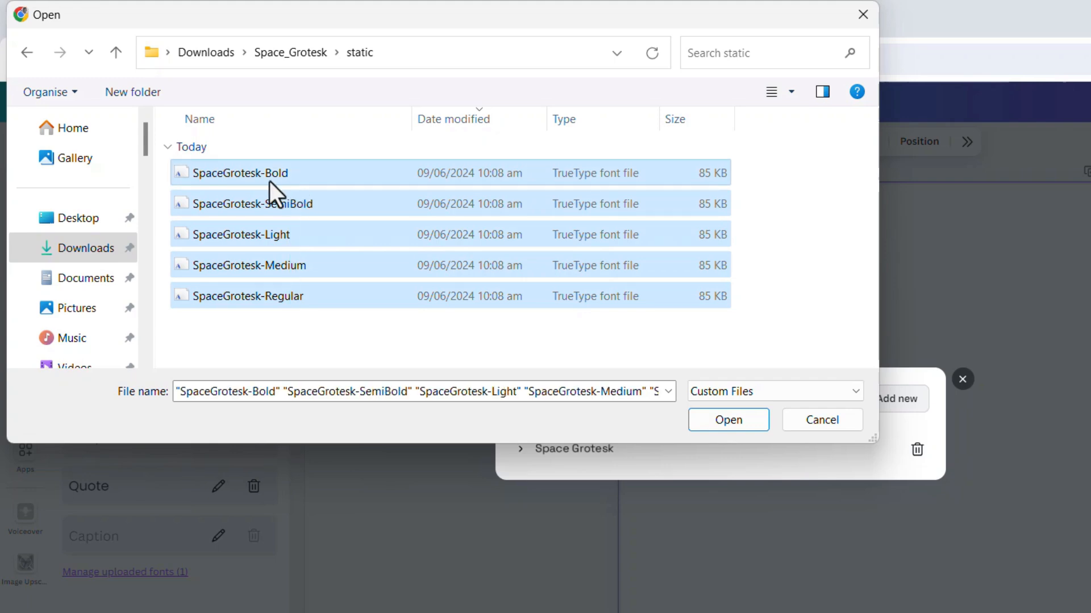
pyautogui.click(735, 422)
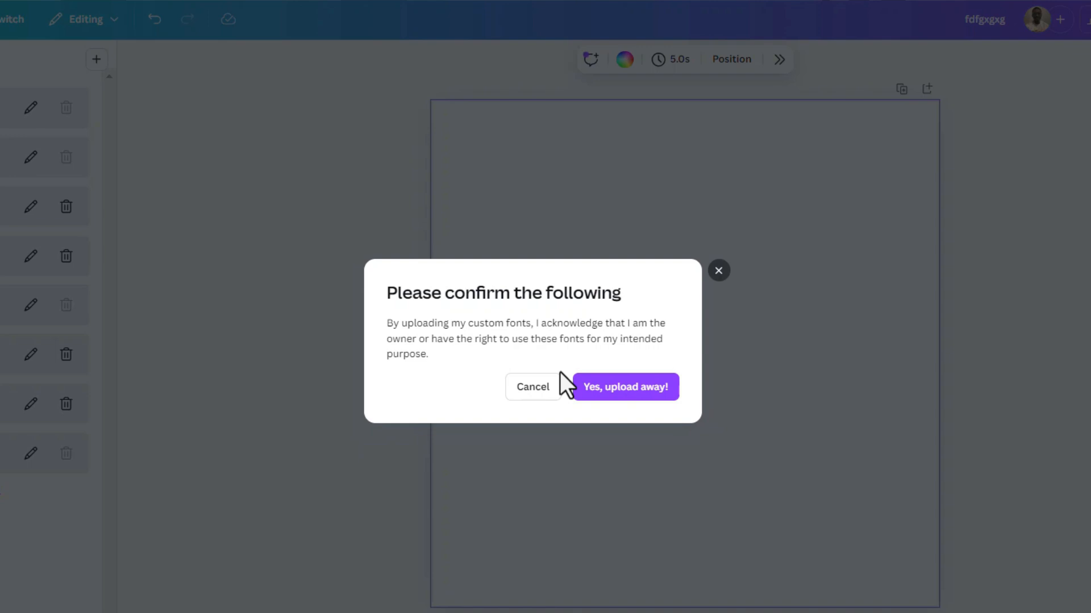
pyautogui.click(642, 389)
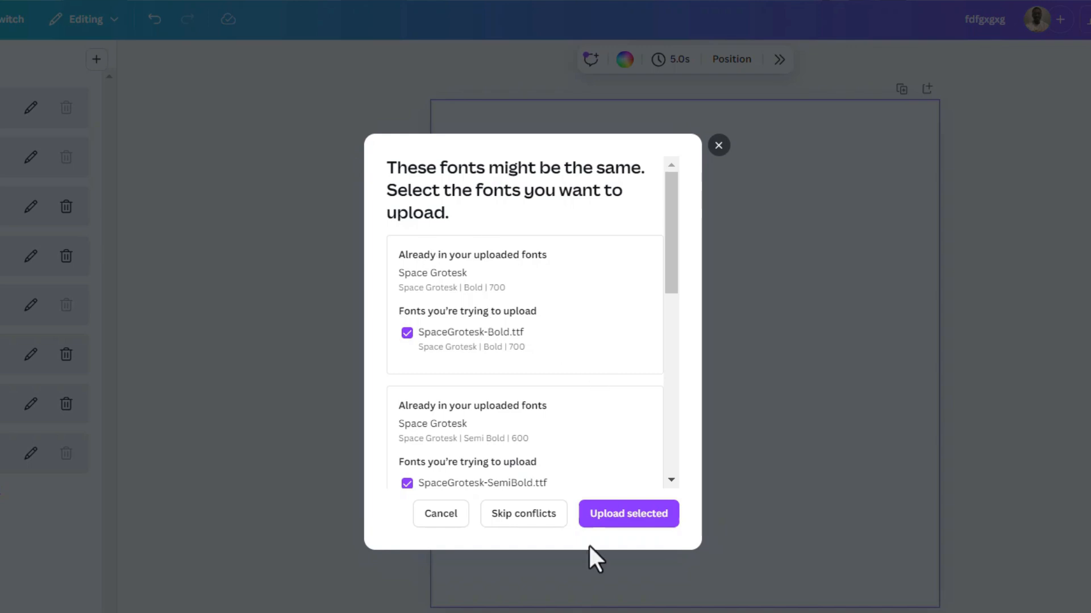
pyautogui.click(511, 515)
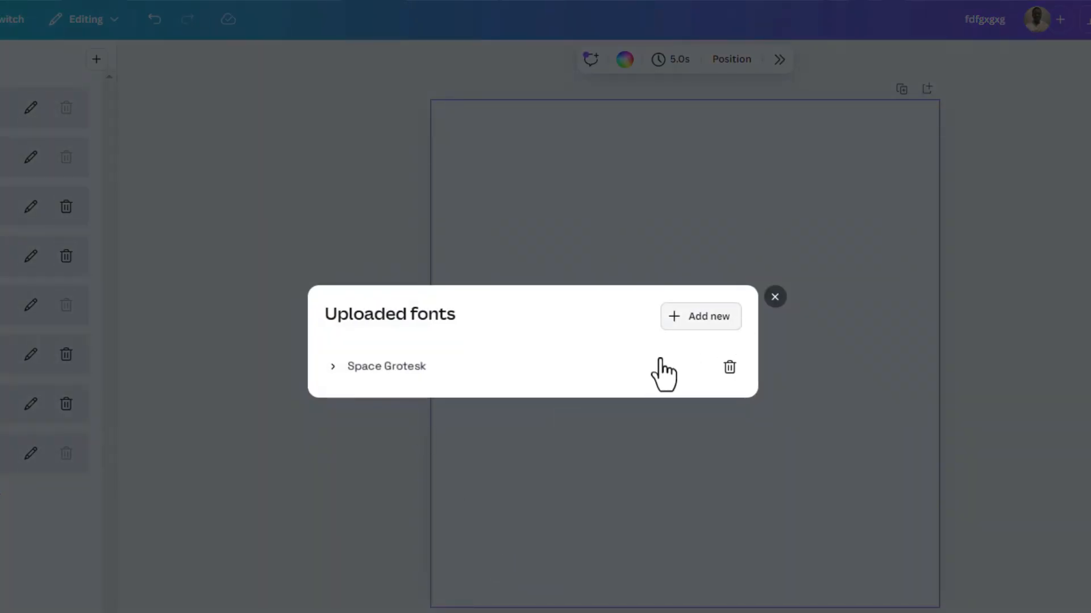
# - Review the weights of the uploaded Space Grotesk family, close the uploaded fonts list and return to the flyer design
pyautogui.click(333, 366)
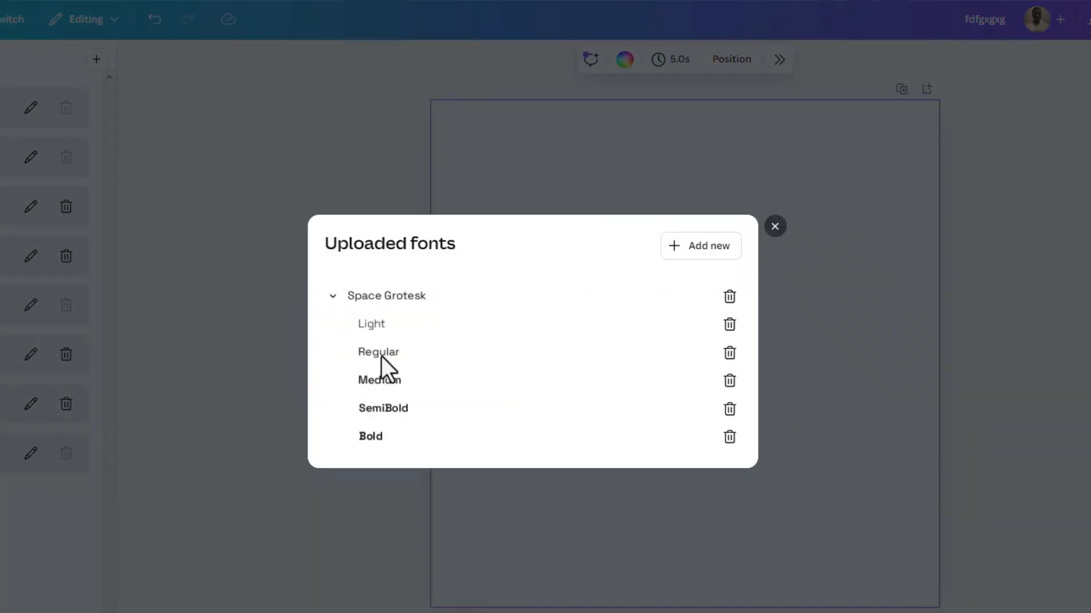
pyautogui.click(405, 301)
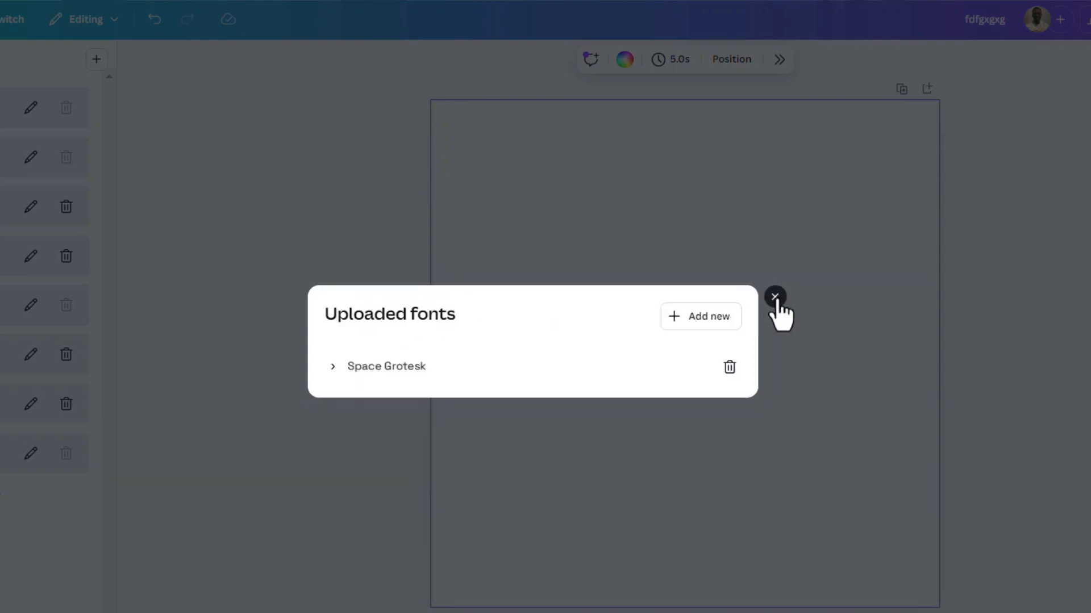
pyautogui.click(774, 297)
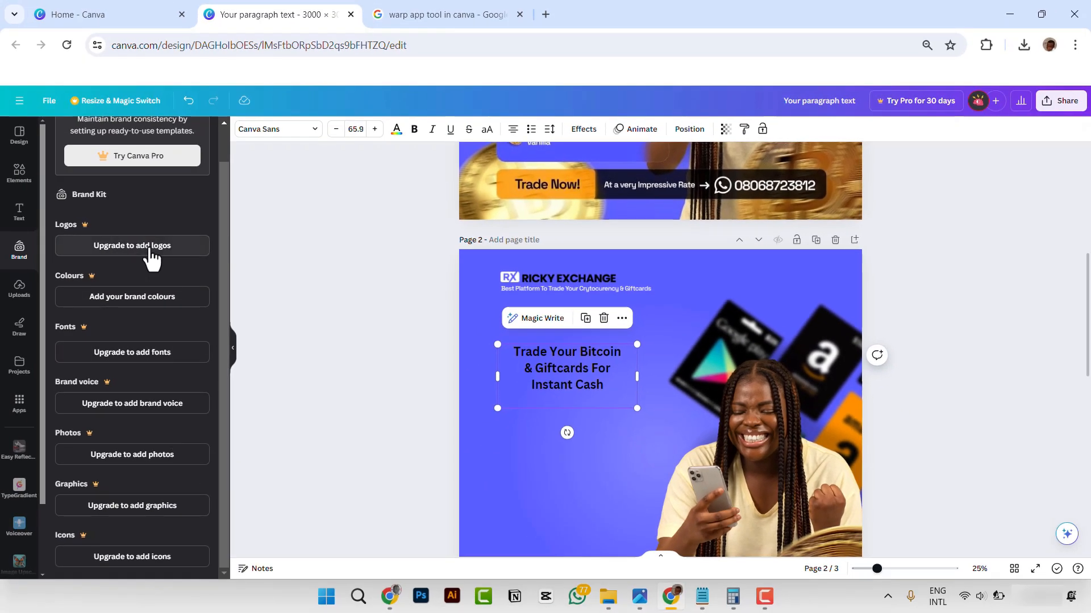
pyautogui.scroll(1, 151, 259)
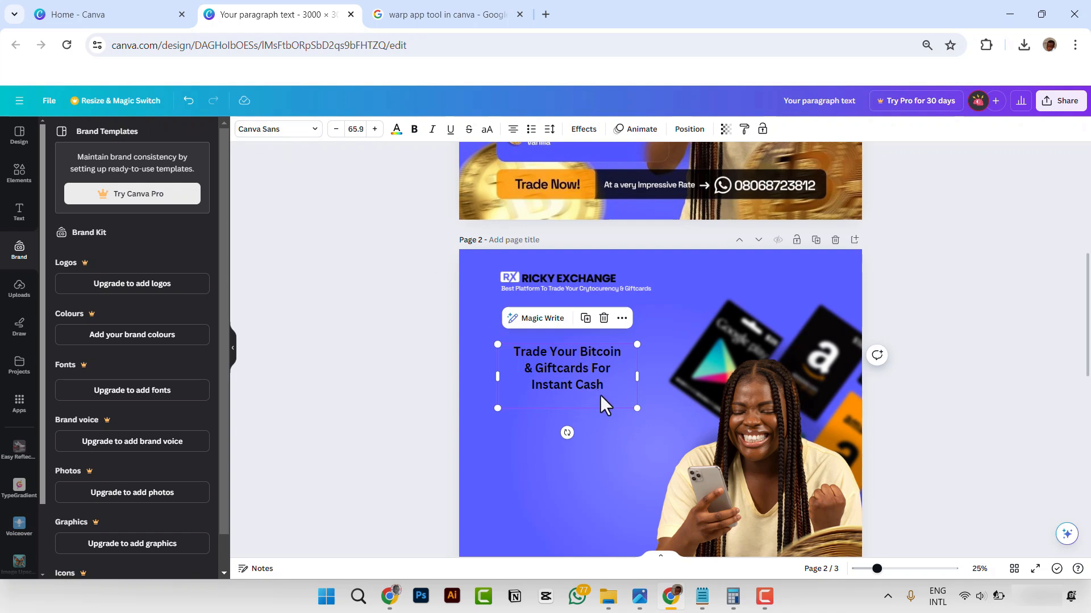
# - Compare the reference flyer on page 1 with the recreated version on page 2, examining the headline lettering, subheading and gift card list
pyautogui.scroll(6, 607, 393)
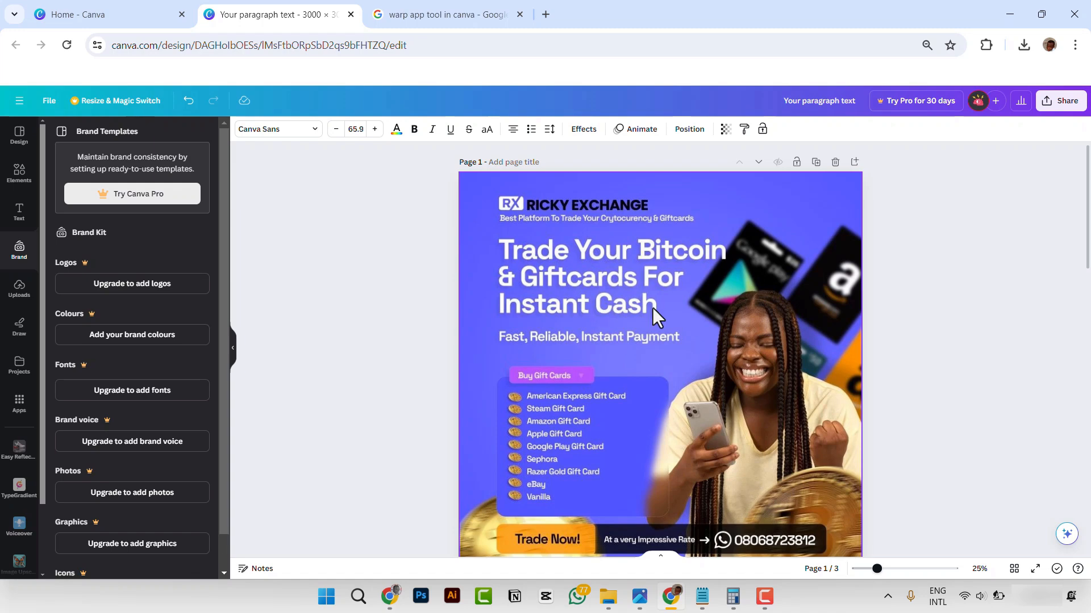
pyautogui.click(535, 329)
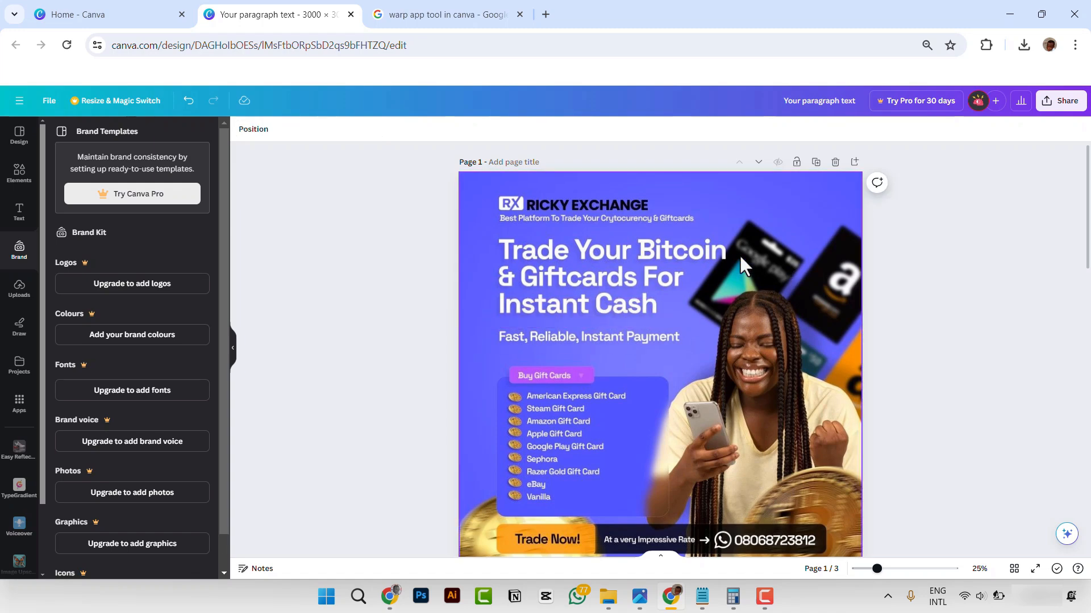
pyautogui.moveTo(739, 256); pyautogui.dragTo(782, 256)
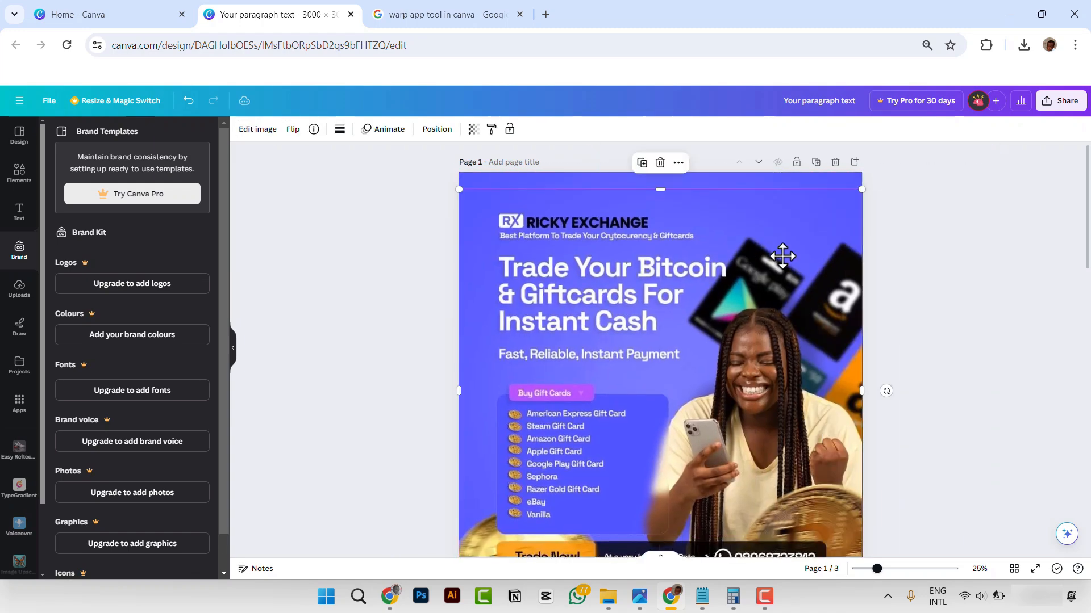
pyautogui.hotkey('ctrl', 'z')
pyautogui.scroll(-3, 608, 257)
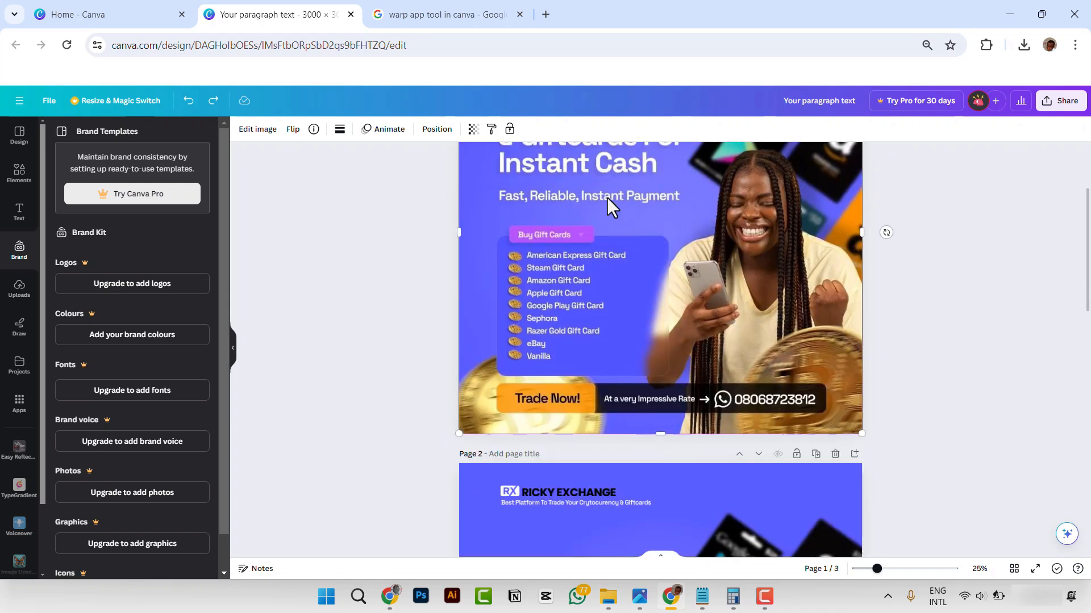
pyautogui.scroll(1, 606, 196)
pyautogui.scroll(-2, 772, 402)
pyautogui.scroll(-8, 797, 409)
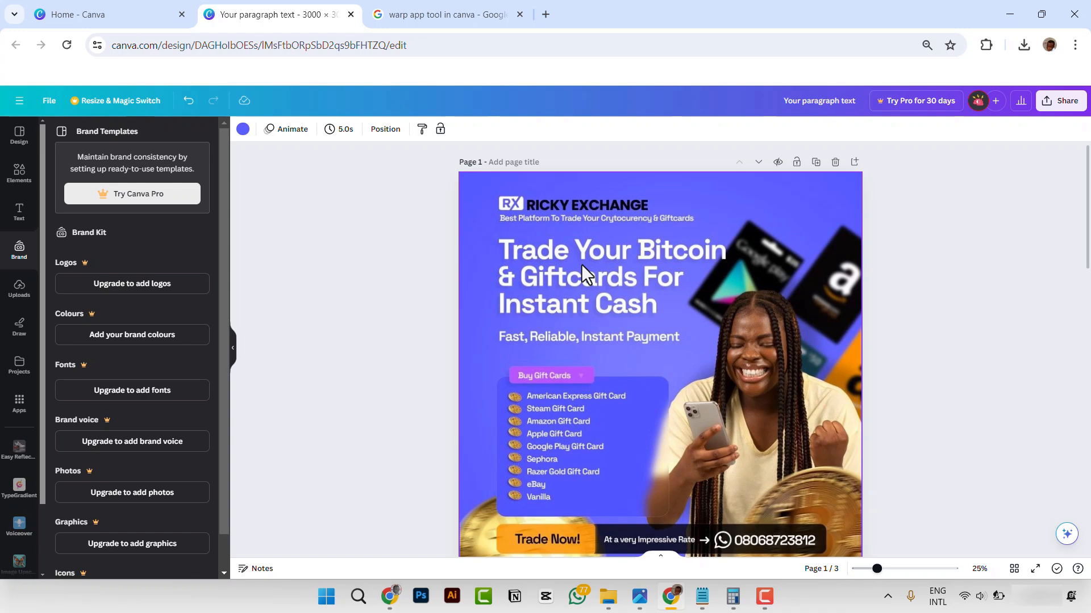
pyautogui.scroll(-5, 605, 413)
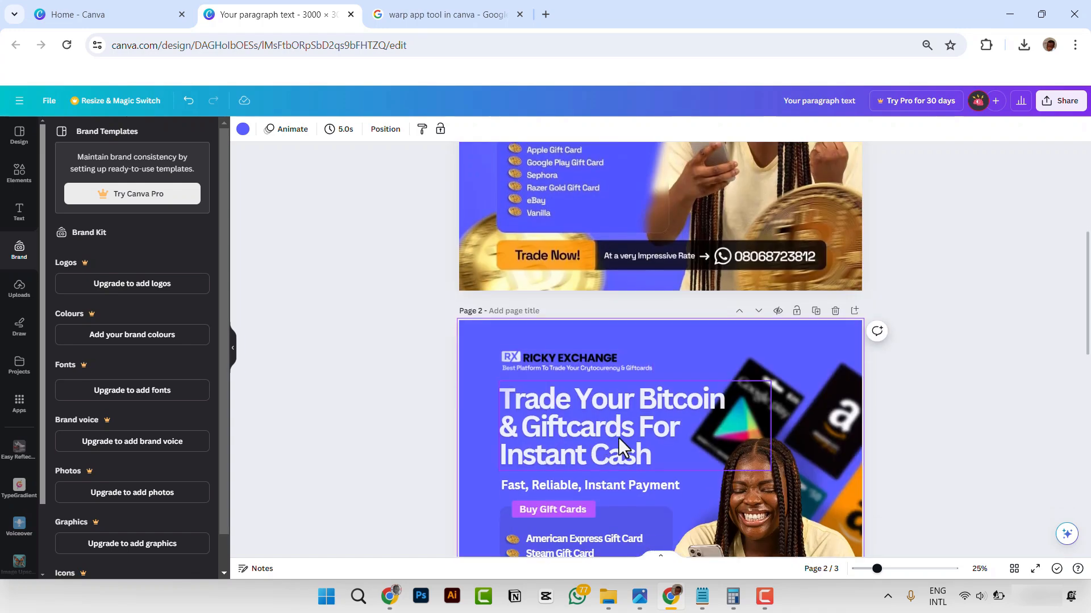
pyautogui.scroll(4, 591, 375)
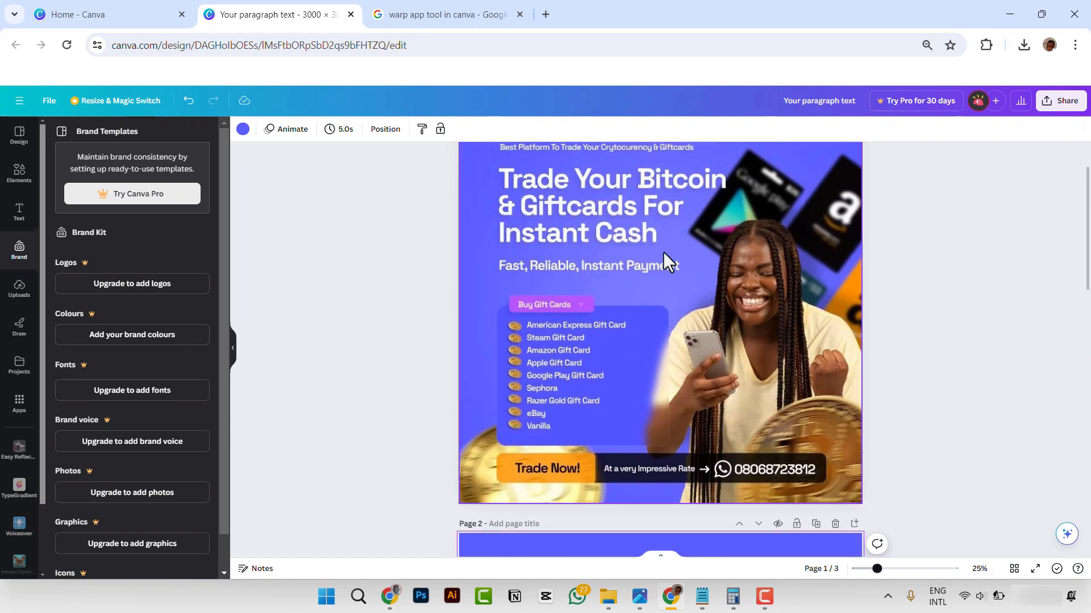
pyautogui.scroll(-5, 664, 253)
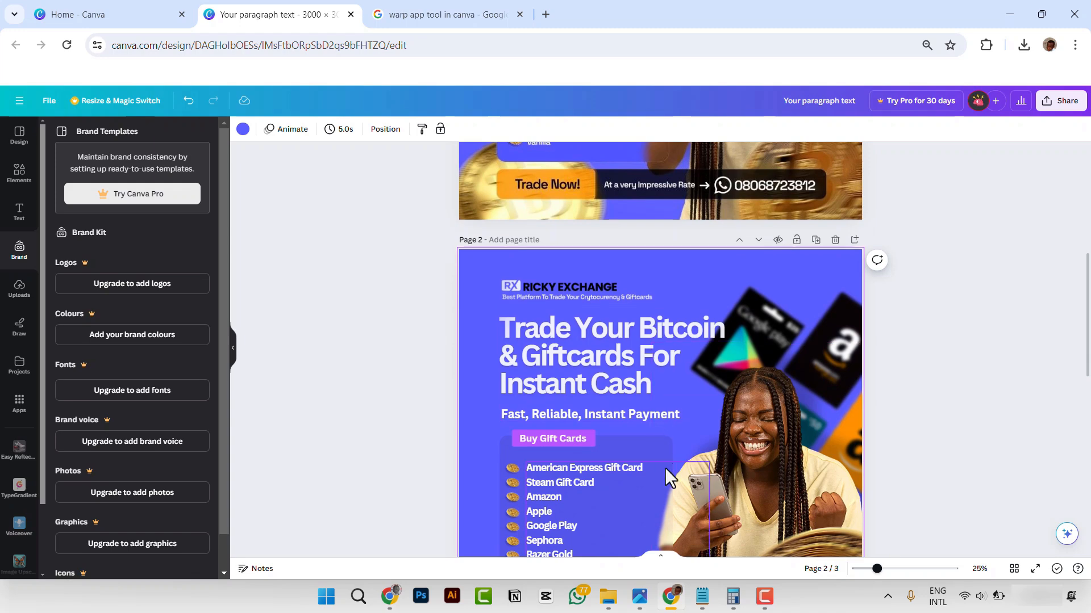
pyautogui.scroll(-5, 619, 421)
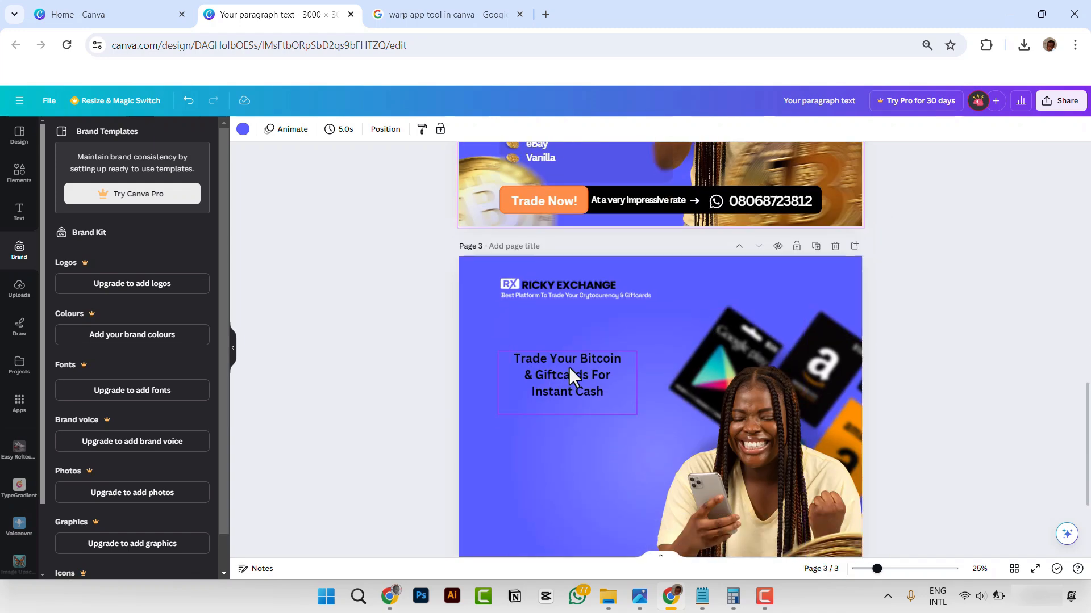
# - Left-align the headline on page 3, make it bold and enlarge it to font size 114
pyautogui.click(568, 367)
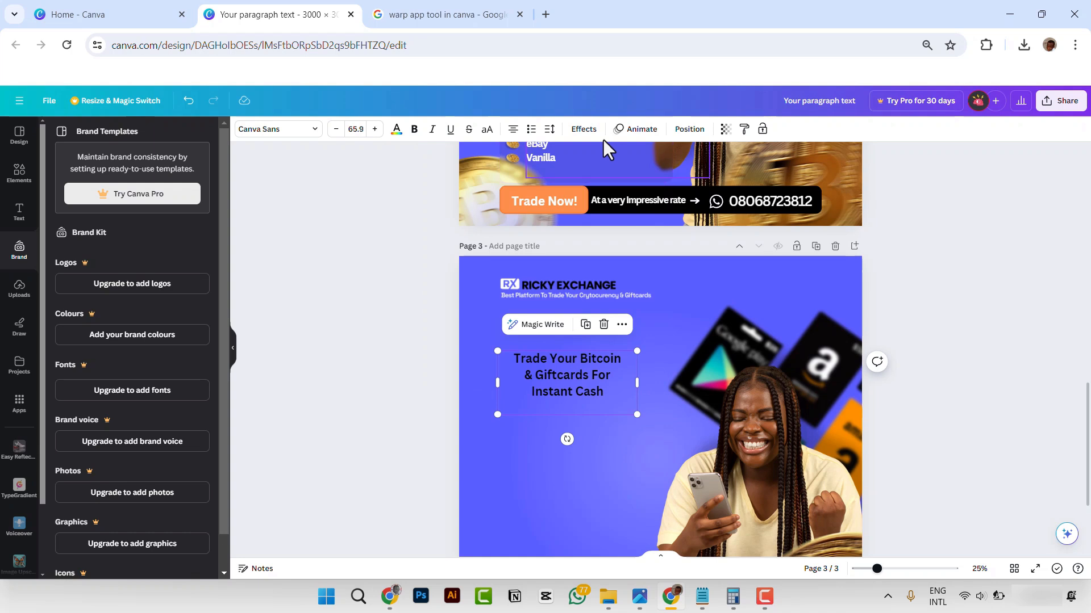
pyautogui.click(513, 130)
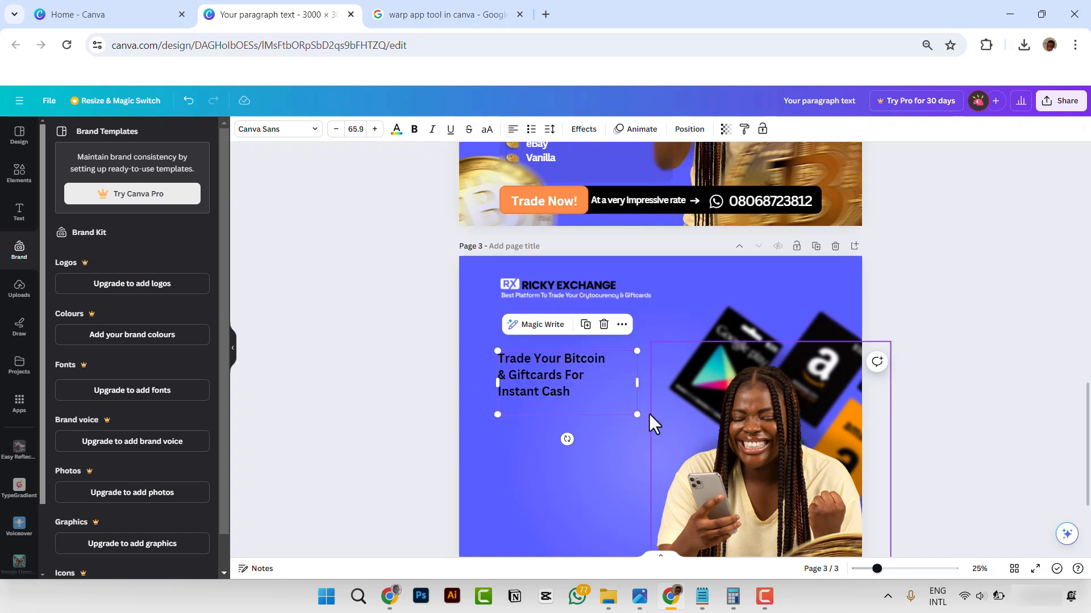
pyautogui.moveTo(638, 416); pyautogui.dragTo(733, 475)
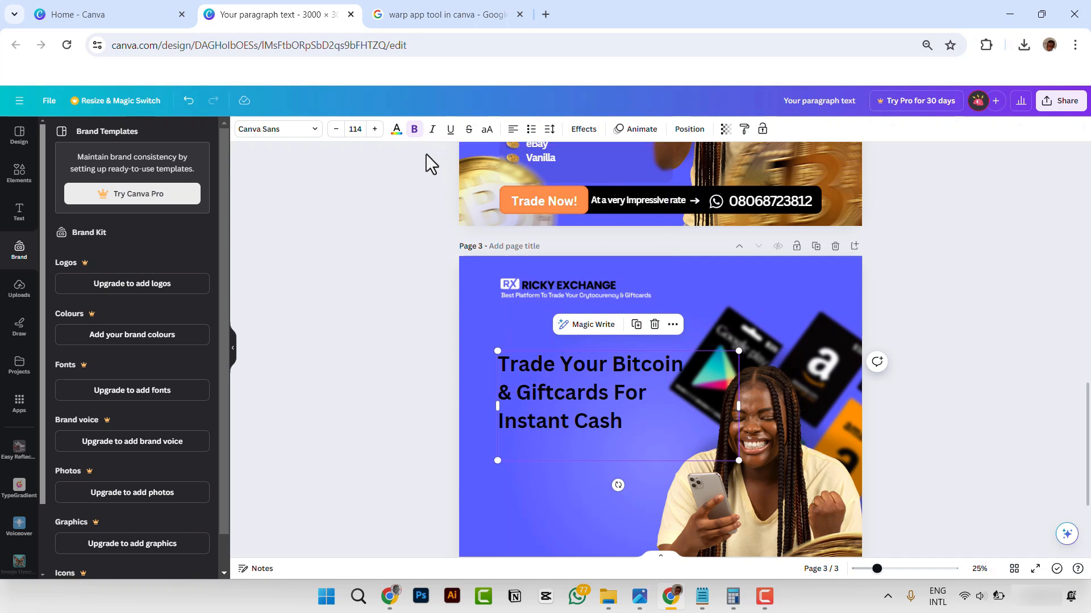
# - Search the fonts for "can" and show the available weights of Canva Sans for the headline
pyautogui.click(315, 130)
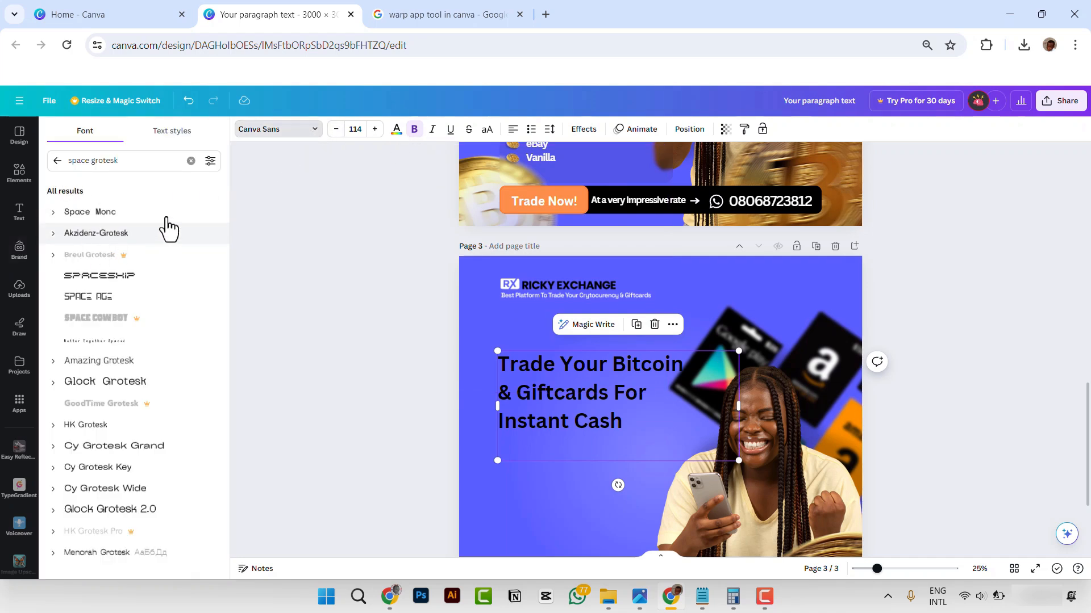
pyautogui.click(191, 161)
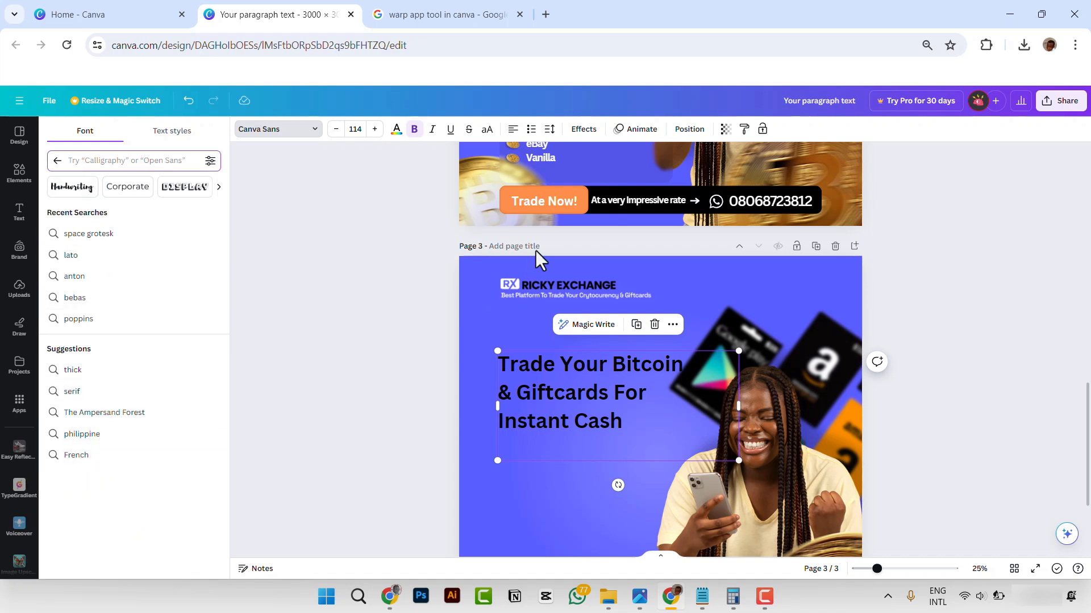
pyautogui.click(273, 131)
pyautogui.click(272, 131)
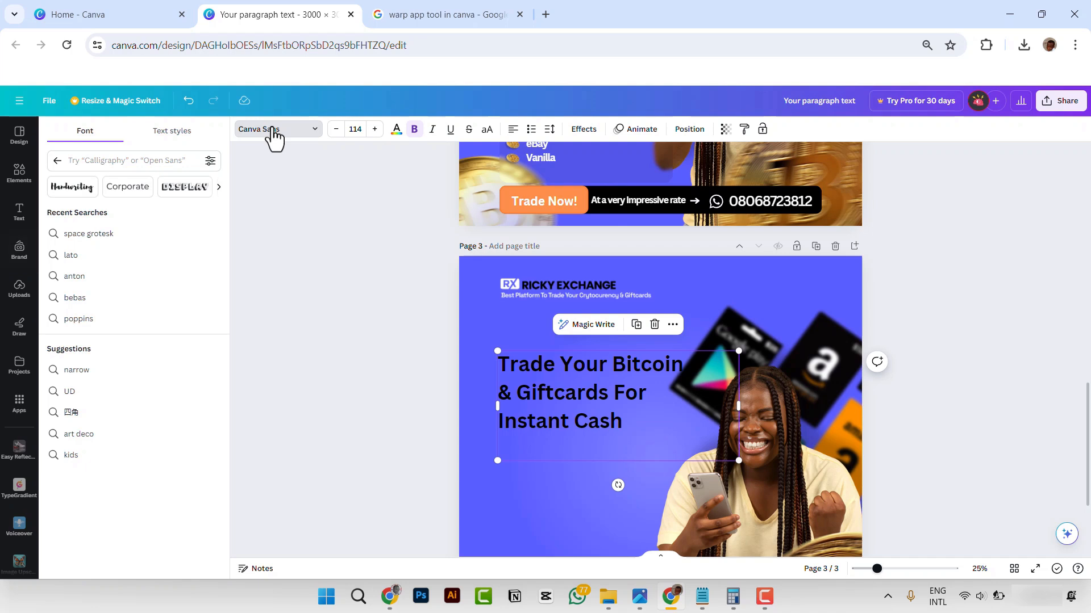
pyautogui.click(83, 162)
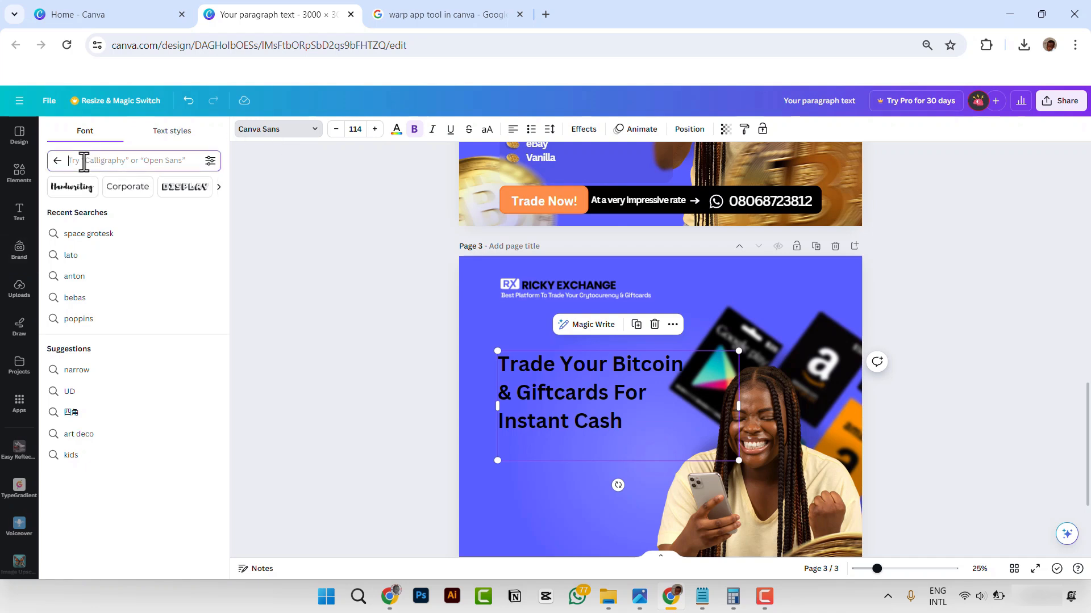
pyautogui.write('can')
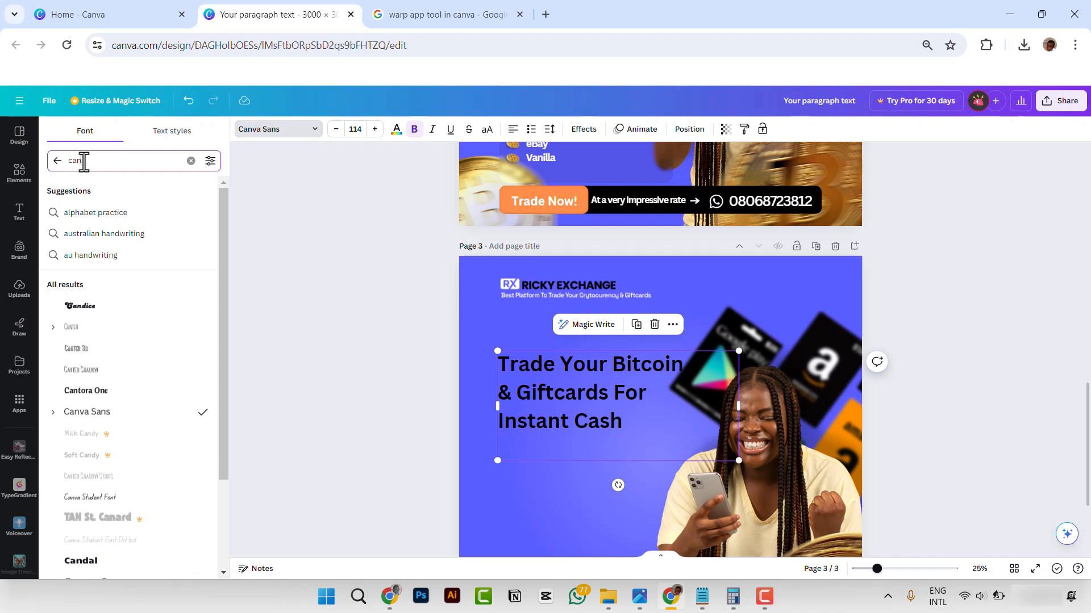
pyautogui.click(53, 413)
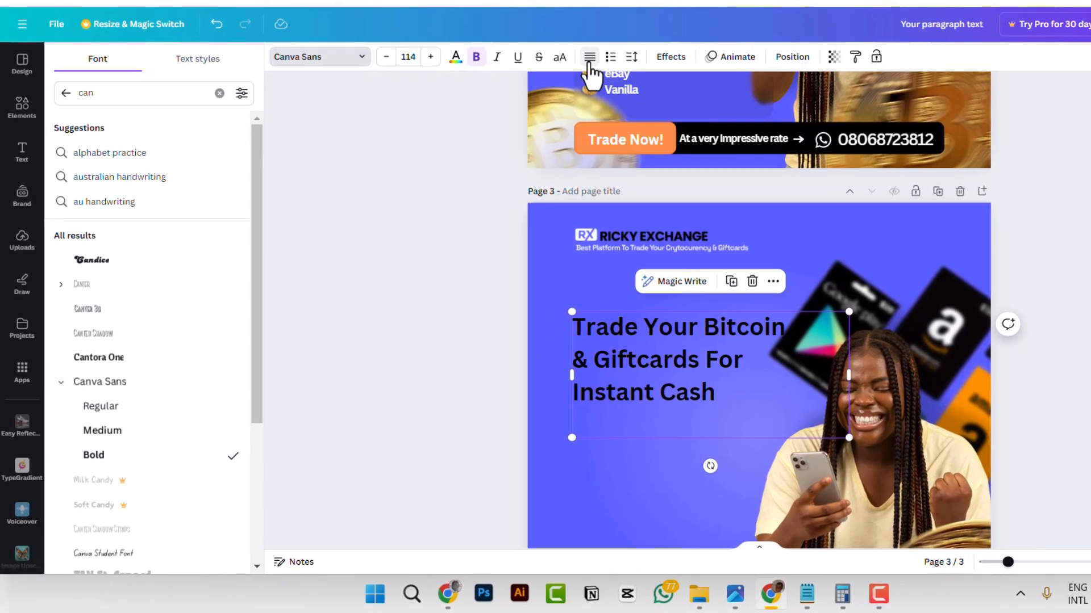
pyautogui.click(546, 103)
pyautogui.click(546, 103)
pyautogui.click(545, 104)
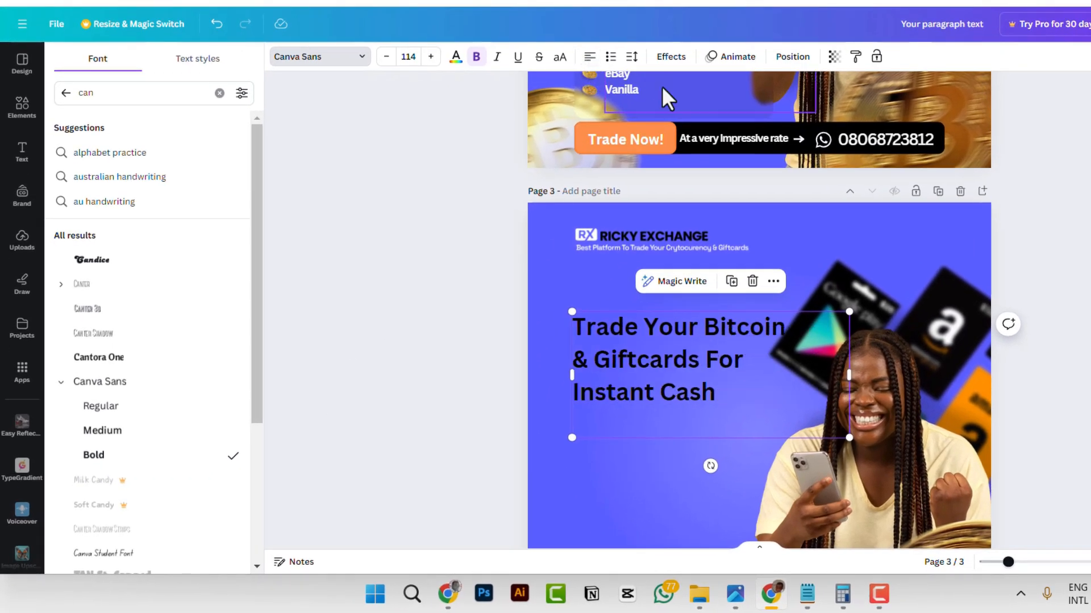
# - Tighten the headline to line spacing 0.98 and letter spacing -54, then fit its box to the text and scale it to size 144
pyautogui.click(631, 57)
pyautogui.moveTo(698, 155); pyautogui.dragTo(662, 165)
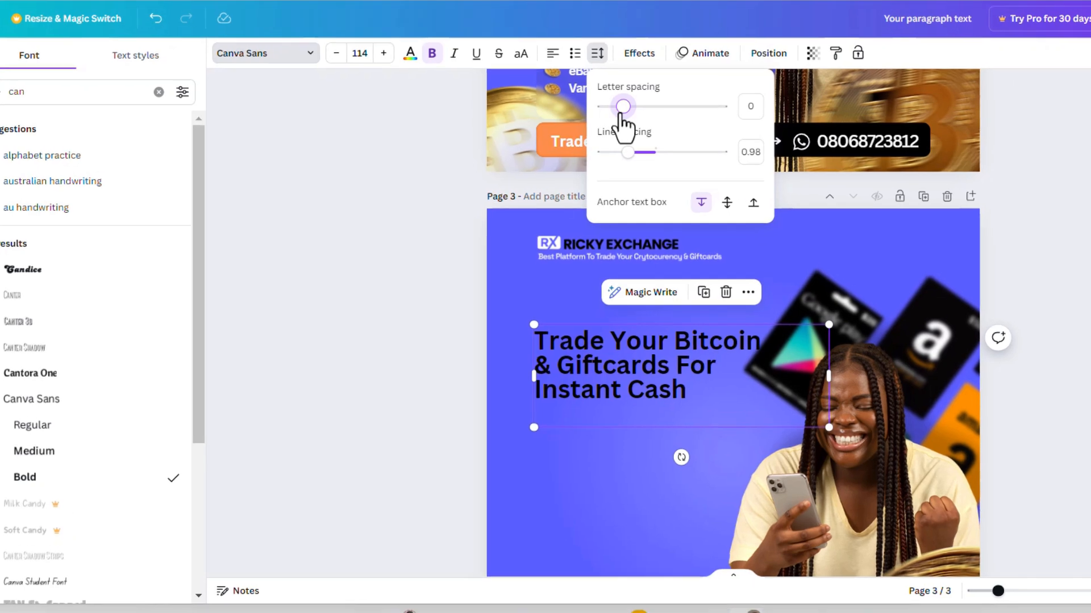
pyautogui.moveTo(623, 112); pyautogui.dragTo(615, 111)
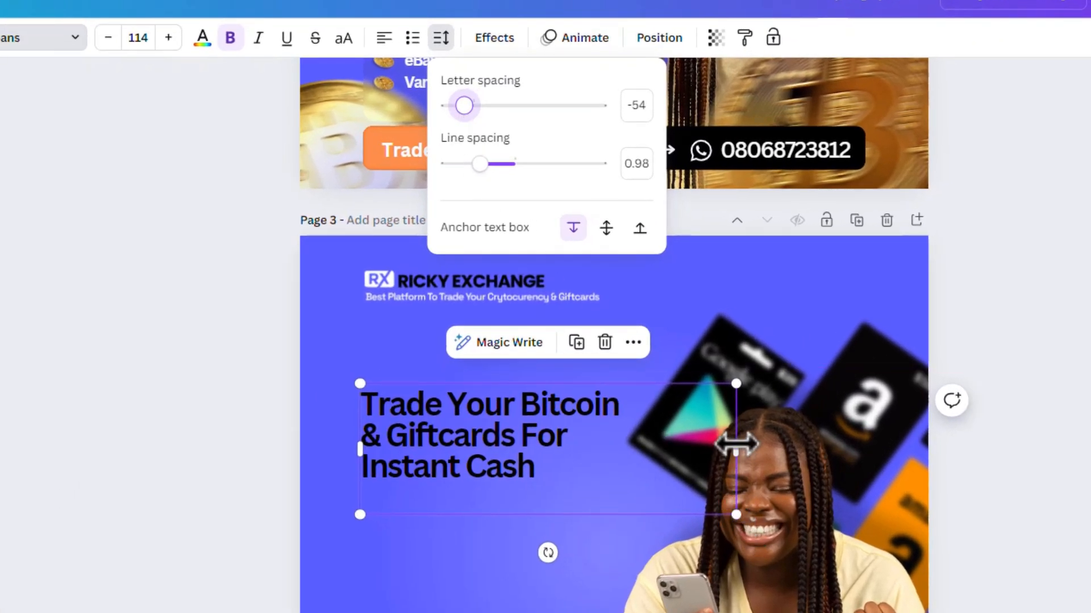
pyautogui.moveTo(735, 446); pyautogui.dragTo(641, 448)
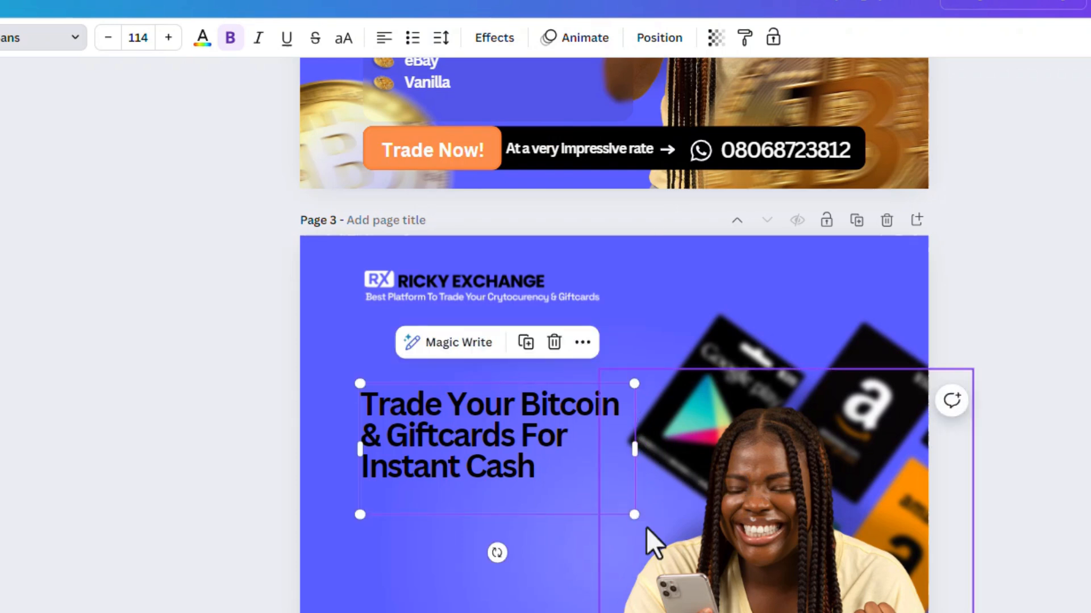
pyautogui.moveTo(642, 515); pyautogui.dragTo(708, 562)
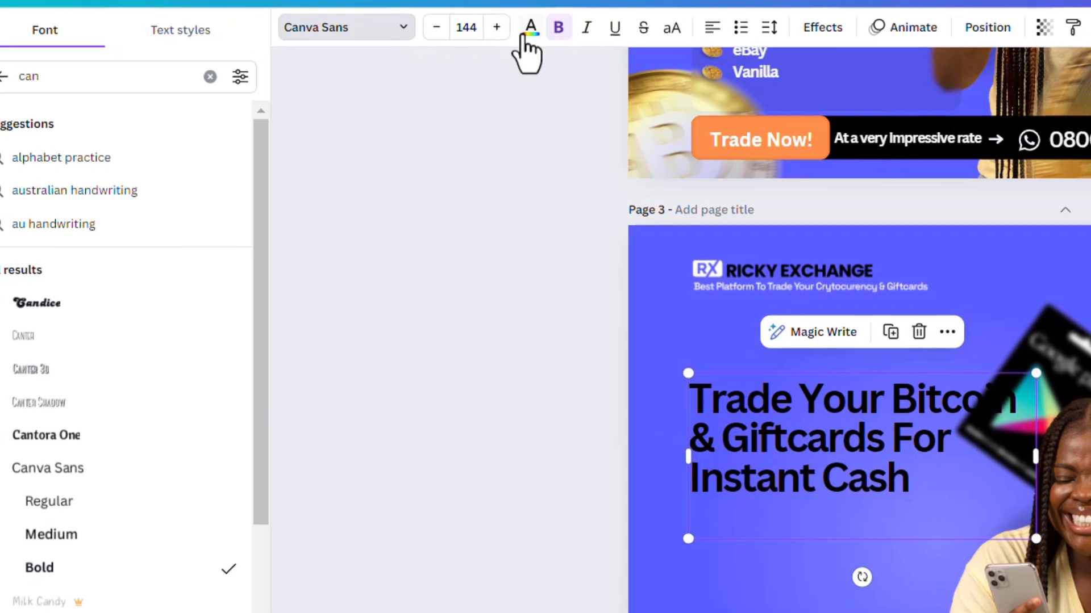
# - Set the headline's text colour to the custom off-white #FAF8FF
pyautogui.click(528, 36)
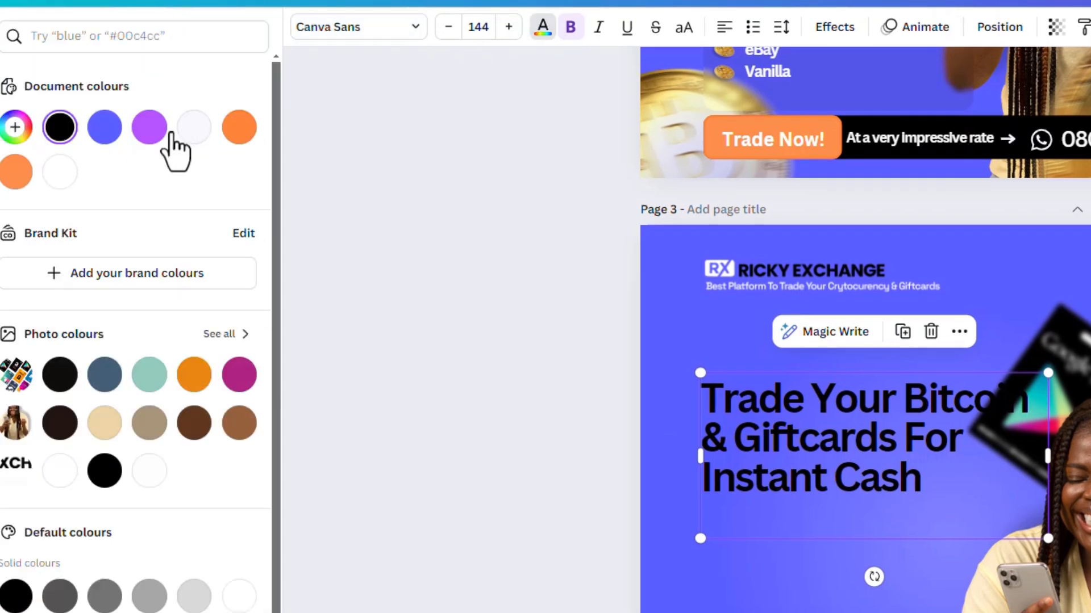
pyautogui.scroll(-2, 167, 503)
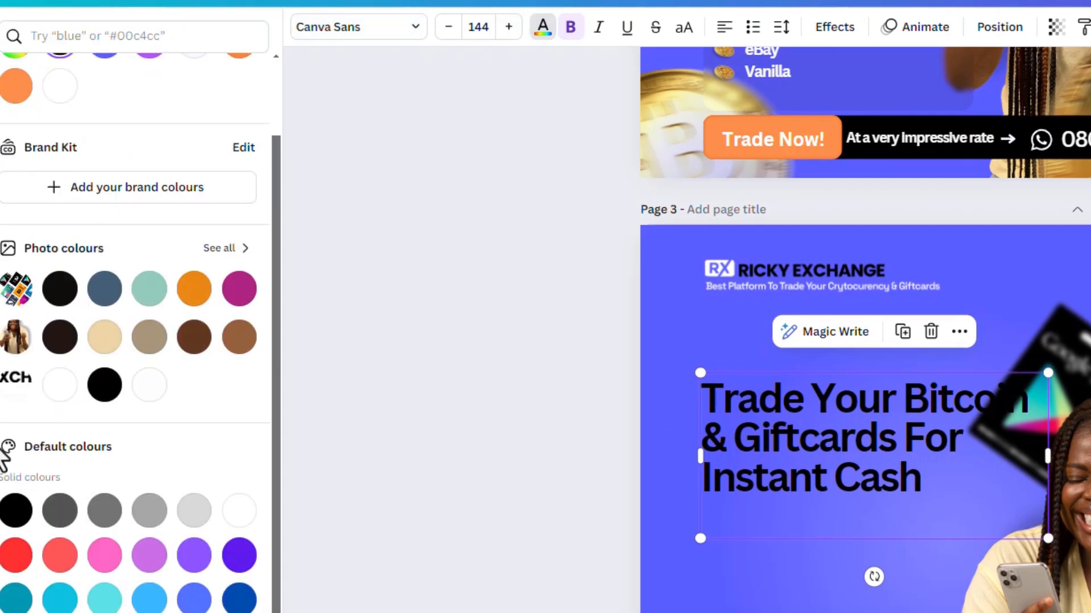
pyautogui.click(239, 555)
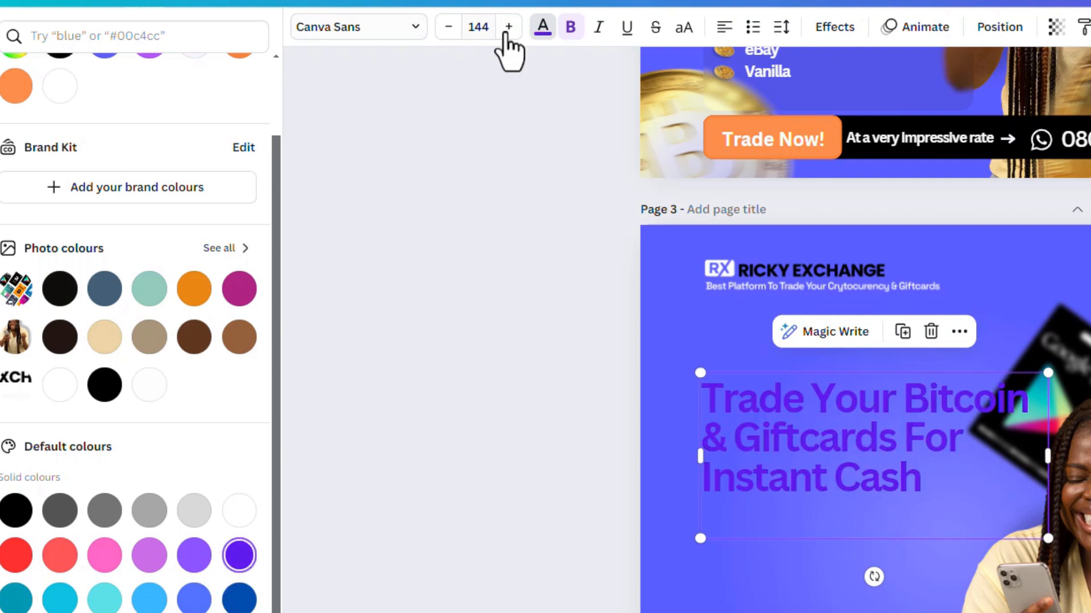
pyautogui.scroll(2, 86, 227)
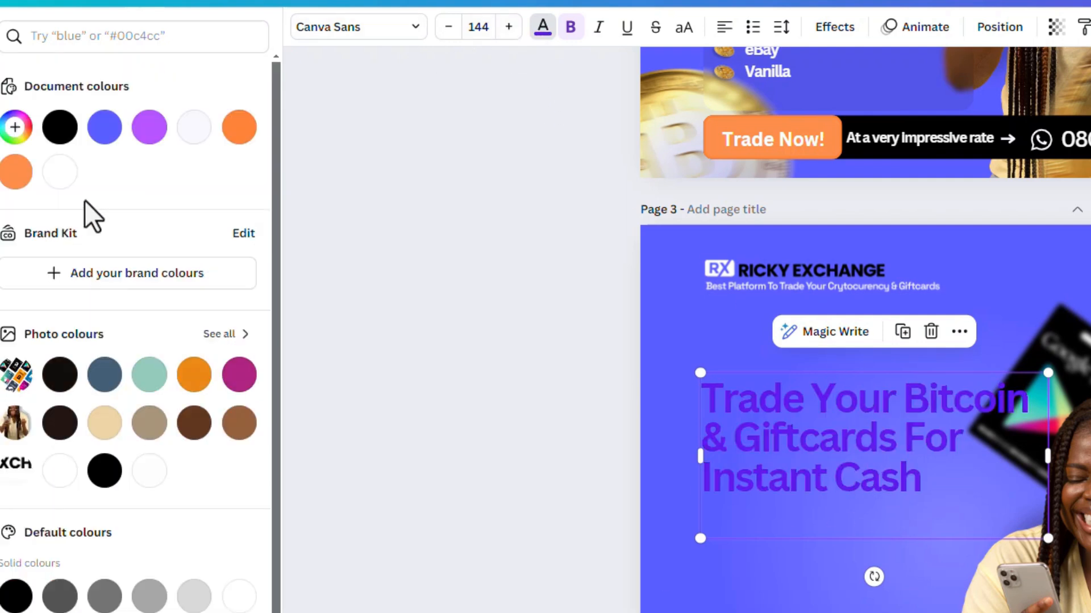
pyautogui.click(16, 128)
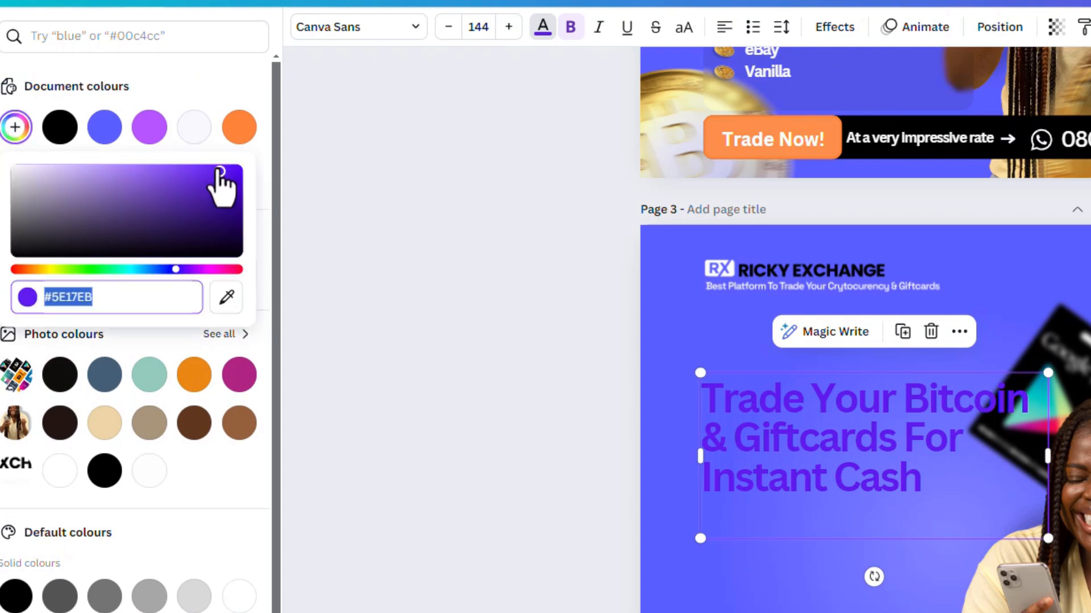
pyautogui.moveTo(220, 173); pyautogui.dragTo(18, 169)
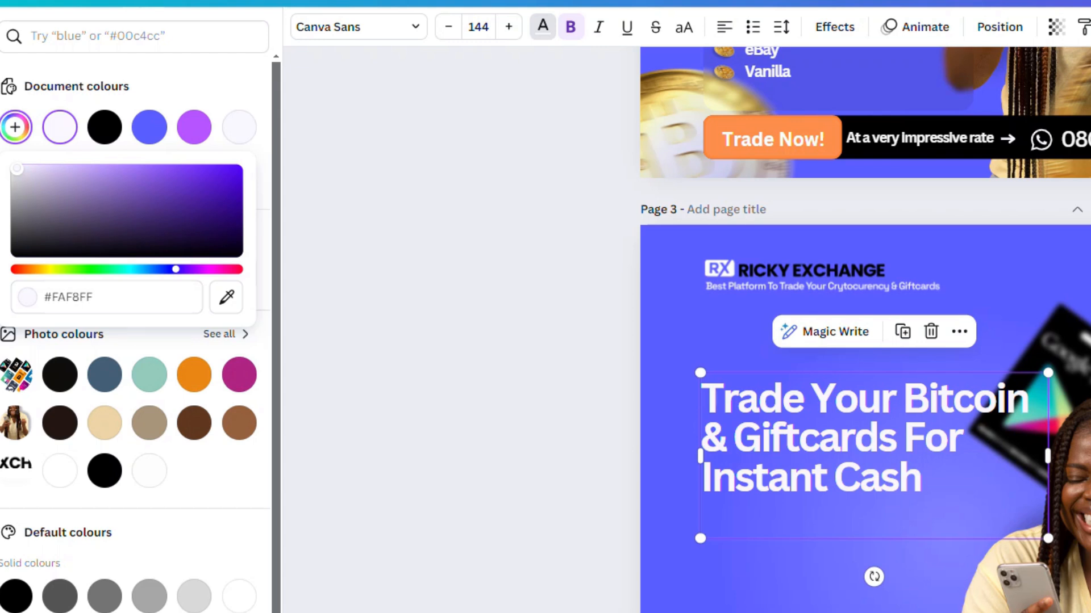
# - Move the headline up just beneath the logo tagline and enlarge it to font size 153, matching the layout of page 2
pyautogui.moveTo(827, 455); pyautogui.dragTo(828, 391)
pyautogui.scroll(6, 881, 349)
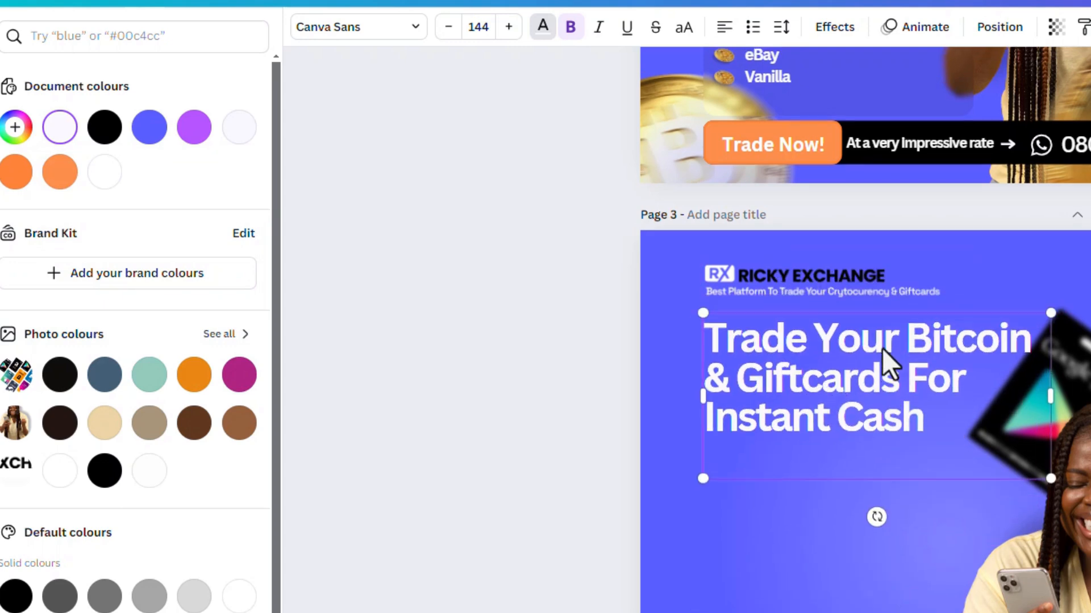
pyautogui.scroll(-8, 894, 401)
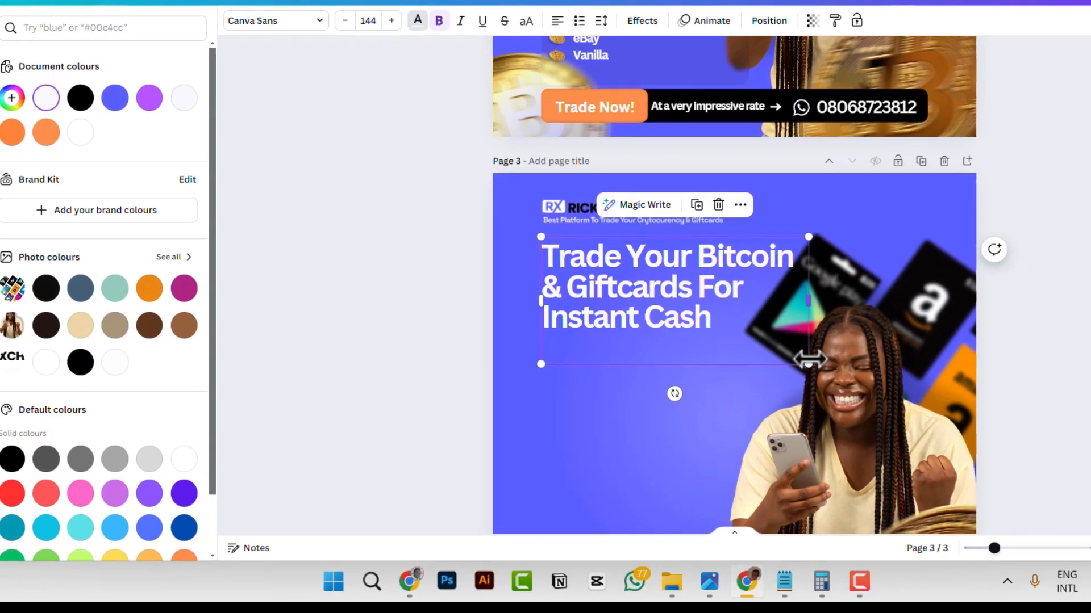
pyautogui.moveTo(808, 359); pyautogui.dragTo(824, 375)
pyautogui.scroll(6, 710, 225)
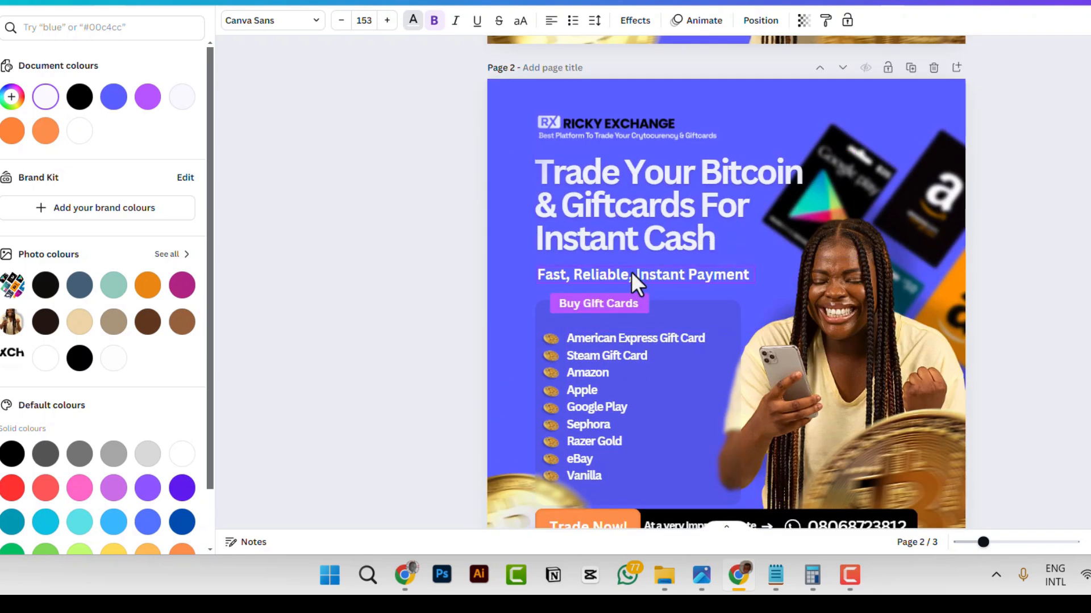
pyautogui.scroll(-8, 632, 271)
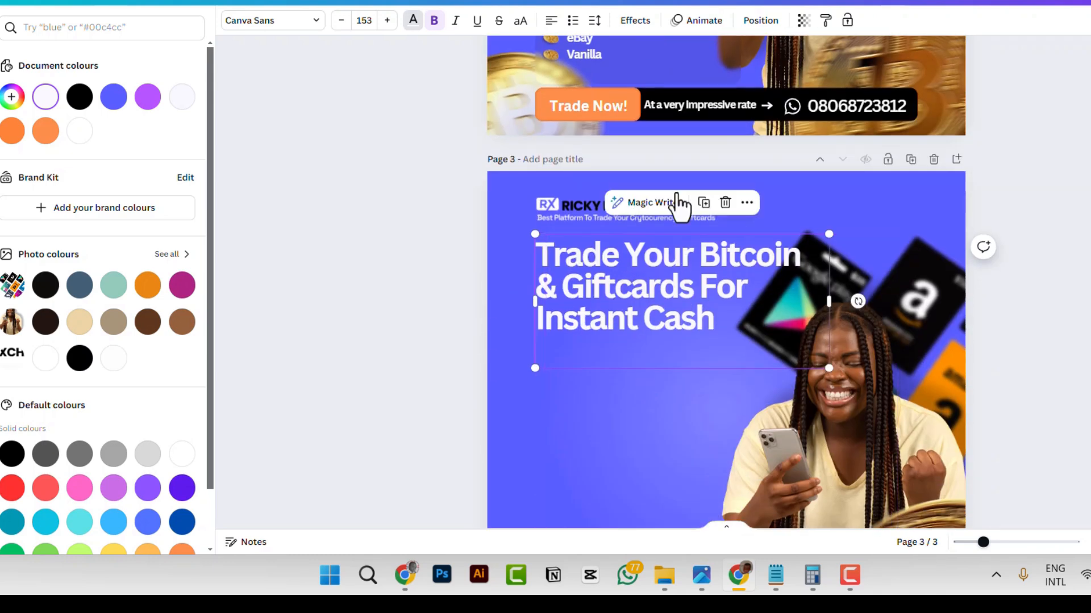
# - Duplicate the headline, place the copy directly below the original and shrink it to font size 73
pyautogui.click(703, 203)
pyautogui.moveTo(677, 312); pyautogui.dragTo(675, 418)
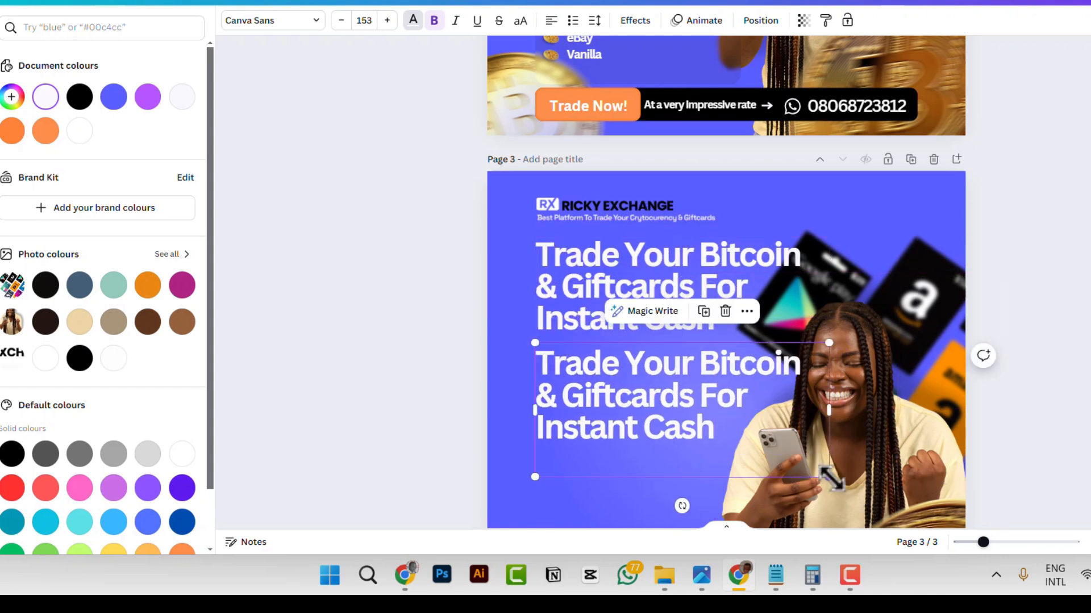
pyautogui.moveTo(829, 477); pyautogui.dragTo(673, 408)
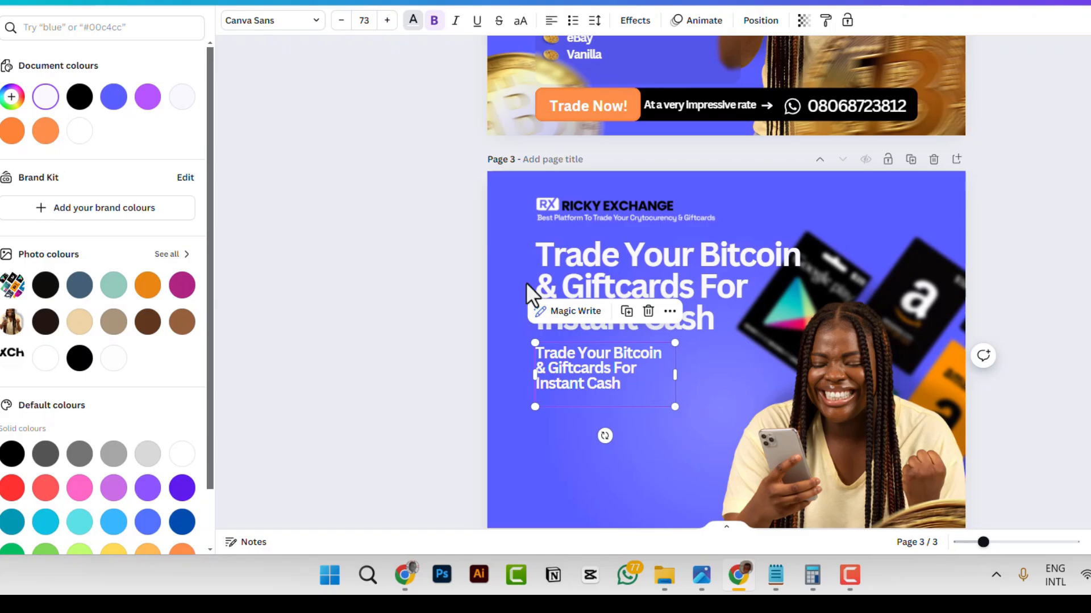
# - Copy the line "Fast, Reliable, Instant Payment" from the Notepad notes and replace the duplicated headline's text on page 3 with it
pyautogui.hotkey('alt', 'Tab')
pyautogui.click(704, 205)
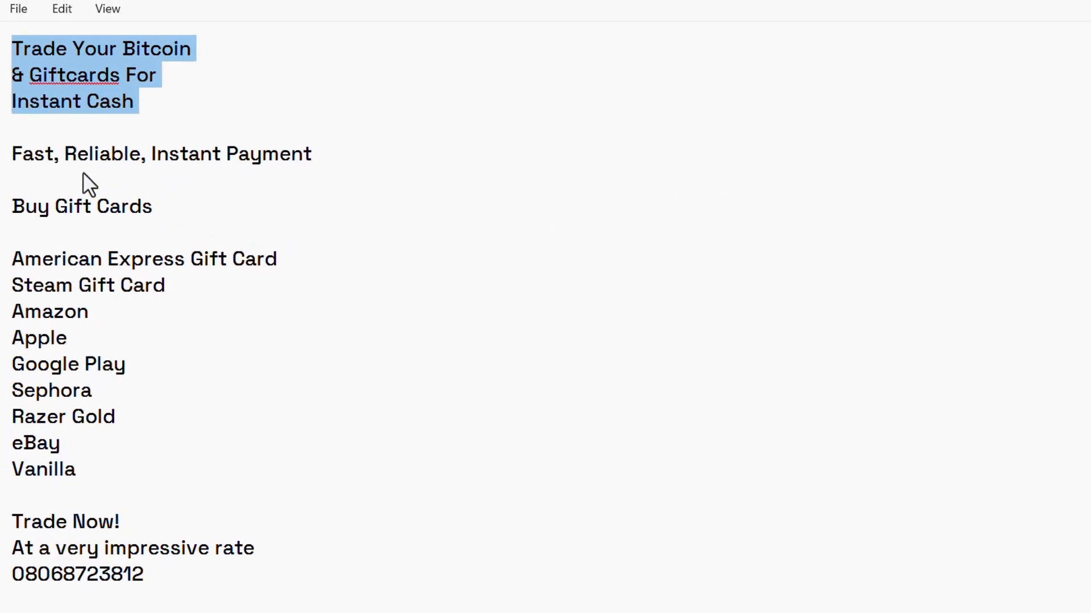
pyautogui.tripleClick(25, 153)
pyautogui.hotkey('ctrl', 'c')
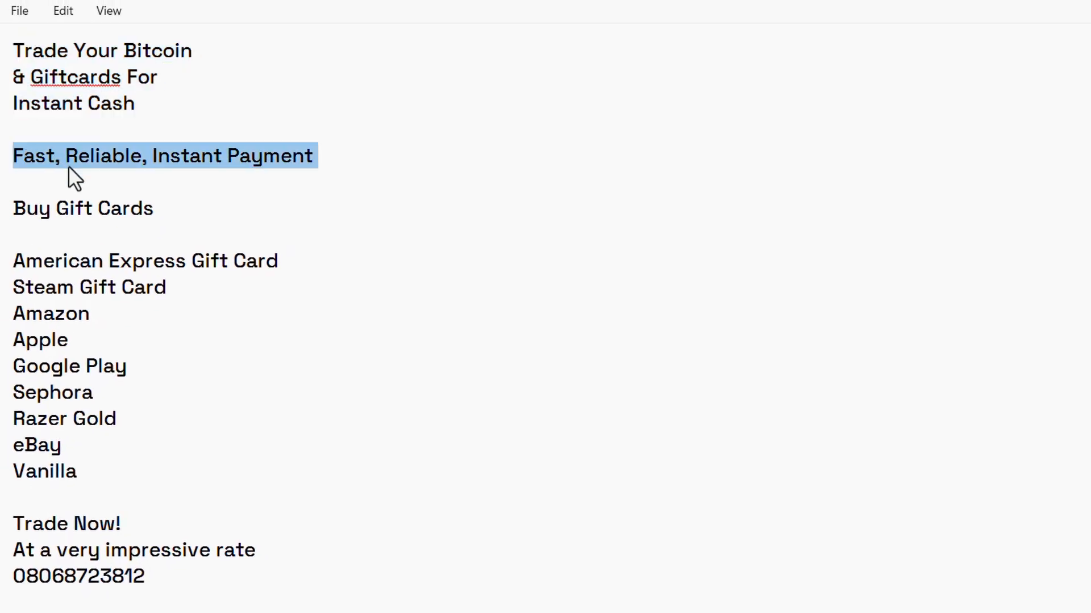
pyautogui.hotkey('alt', 'Tab')
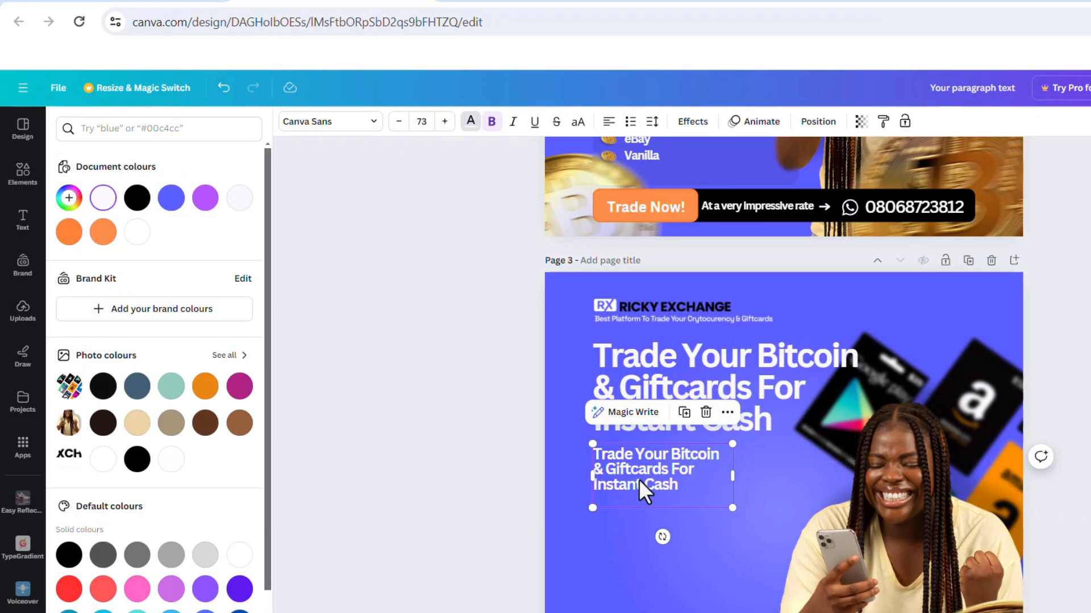
pyautogui.doubleClick(638, 480)
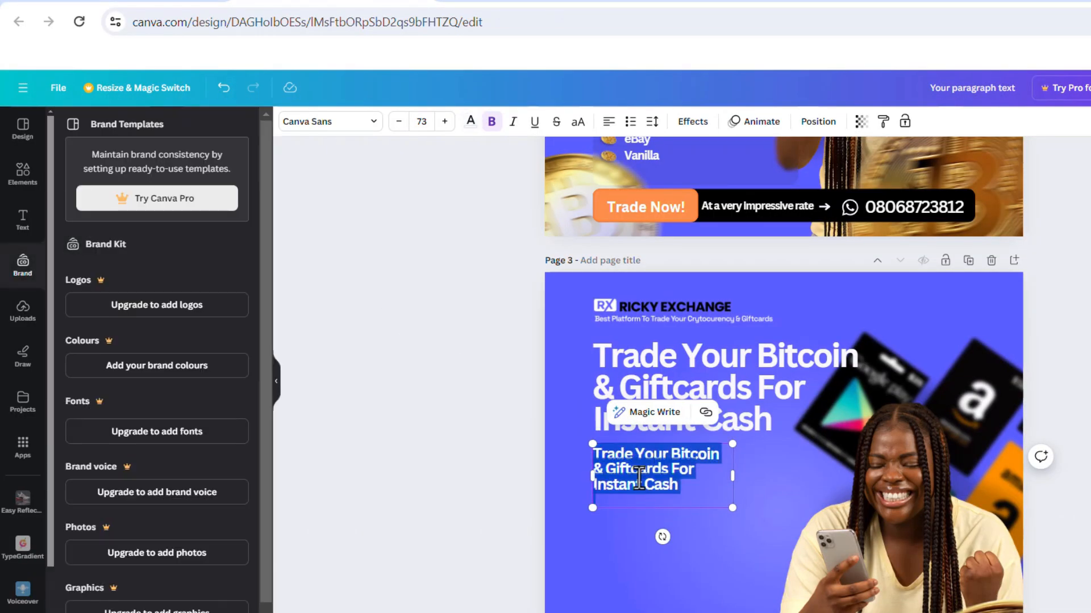
pyautogui.hotkey('ctrl', 'v')
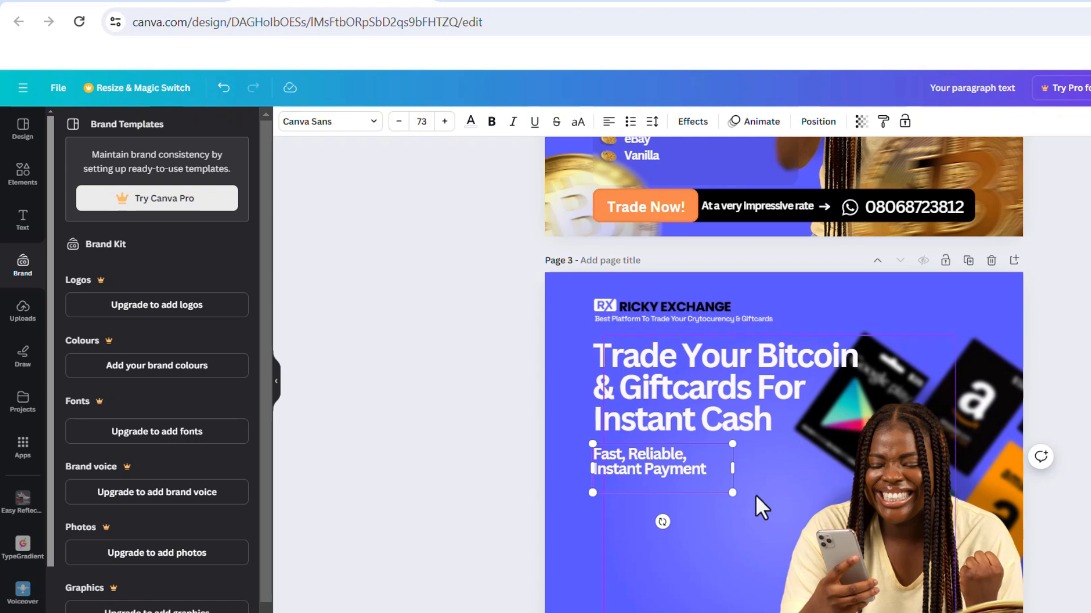
# - Widen the subheading's text box so it fits on one line and scale the text down to font size 62.6
pyautogui.moveTo(770, 466); pyautogui.dragTo(828, 462)
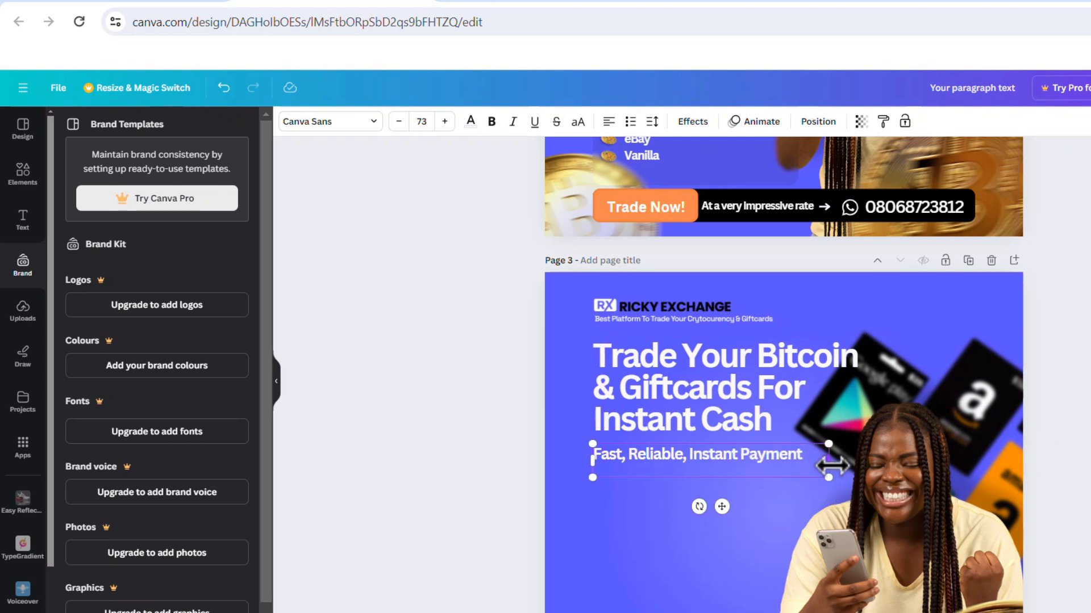
pyautogui.click(835, 490)
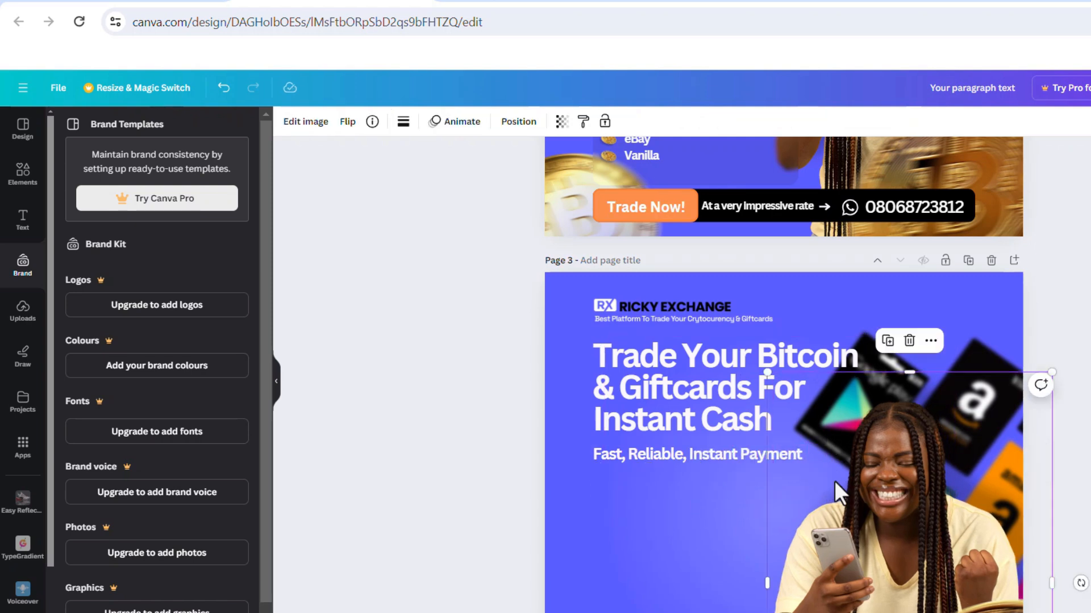
pyautogui.click(726, 462)
pyautogui.moveTo(829, 478); pyautogui.dragTo(783, 467)
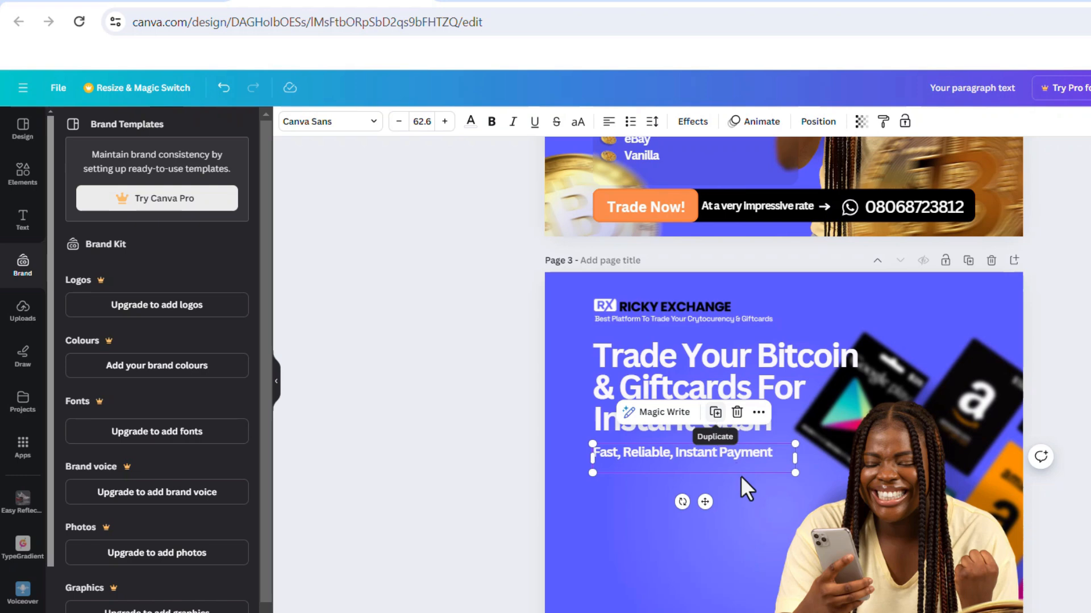
# - Shift the woman's photo slightly to the right so its edge aligns with the end of the subheading
pyautogui.scroll(-3, 741, 476)
pyautogui.scroll(2, 615, 477)
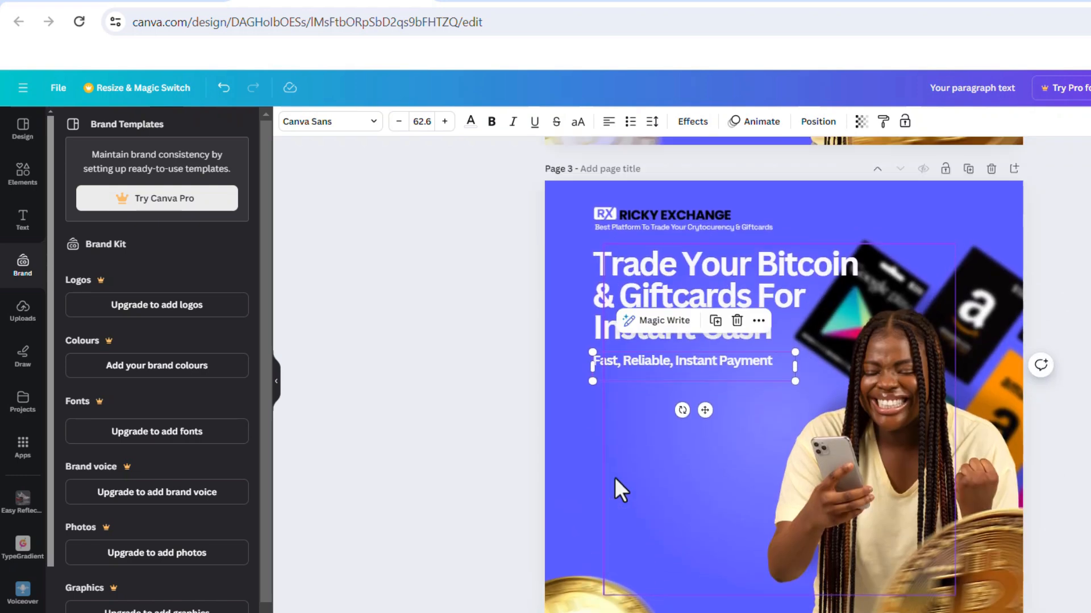
pyautogui.click(664, 502)
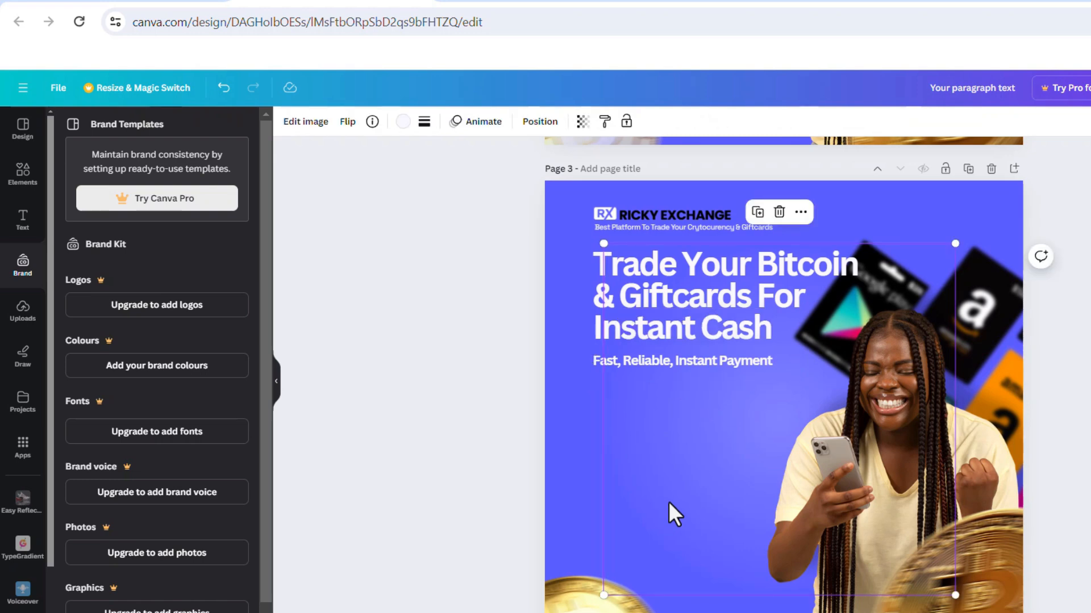
pyautogui.click(450, 460)
pyautogui.click(918, 485)
pyautogui.moveTo(922, 487); pyautogui.dragTo(924, 488)
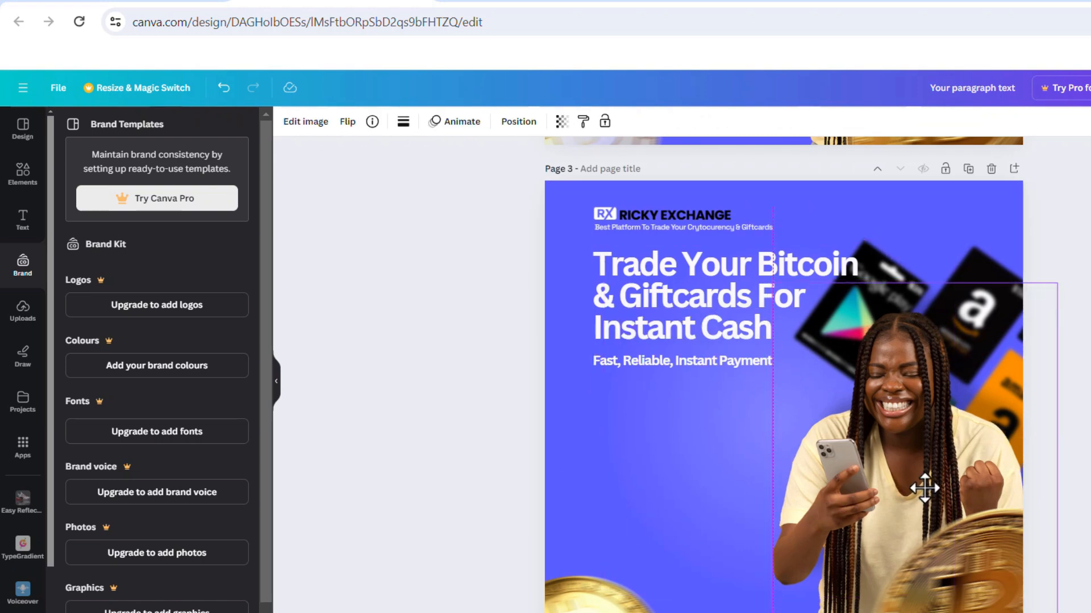
# - Examine the blurred translucent panel behind the gift card list on page 2 and compare that area with page 3
pyautogui.scroll(10, 844, 369)
pyautogui.scroll(-3, 854, 520)
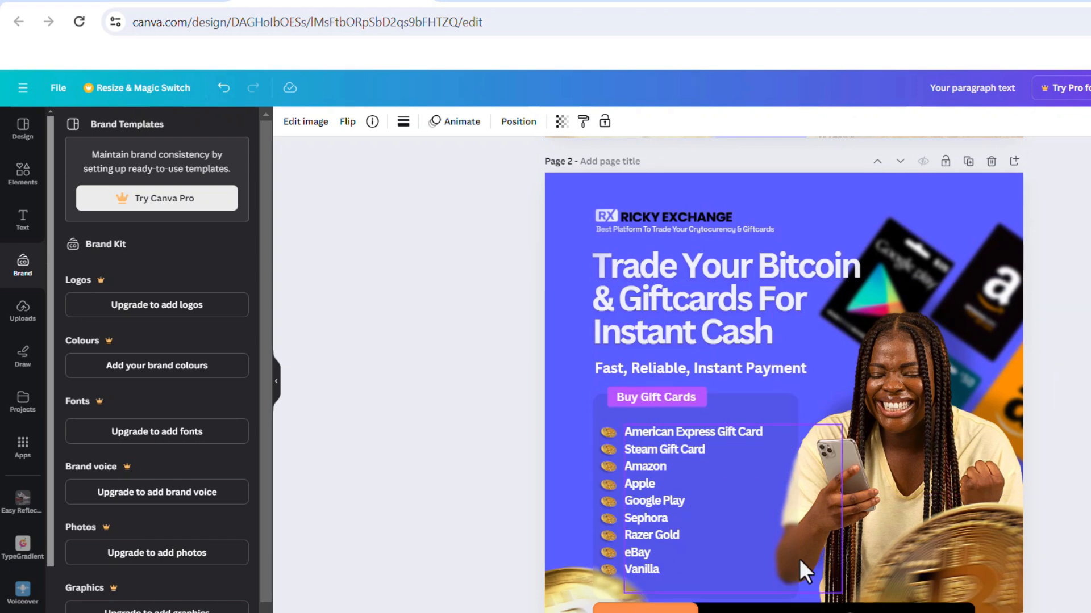
pyautogui.scroll(5, 798, 551)
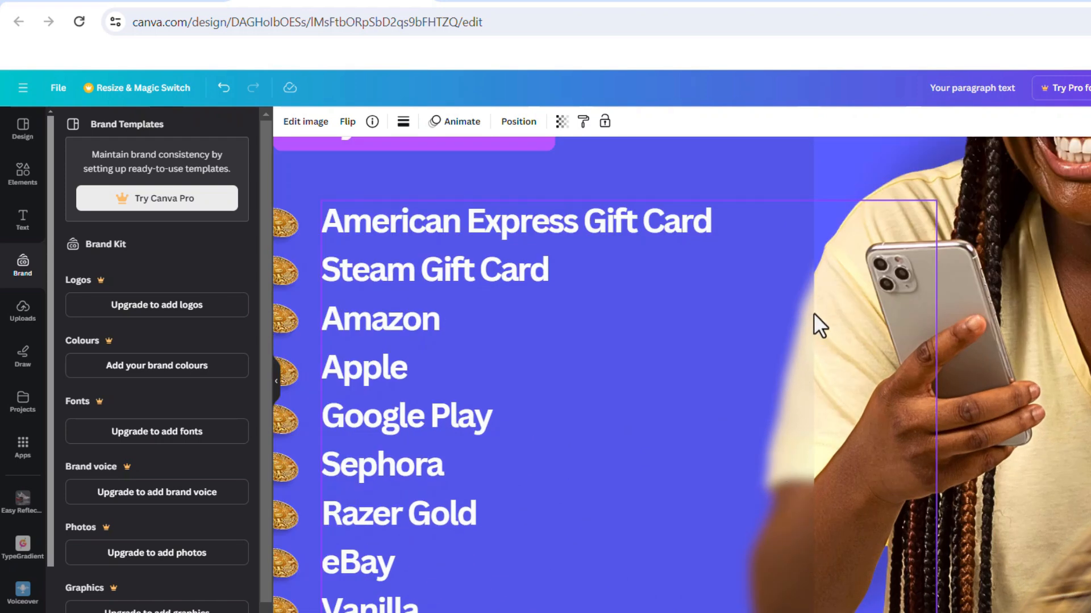
pyautogui.scroll(-2, 818, 548)
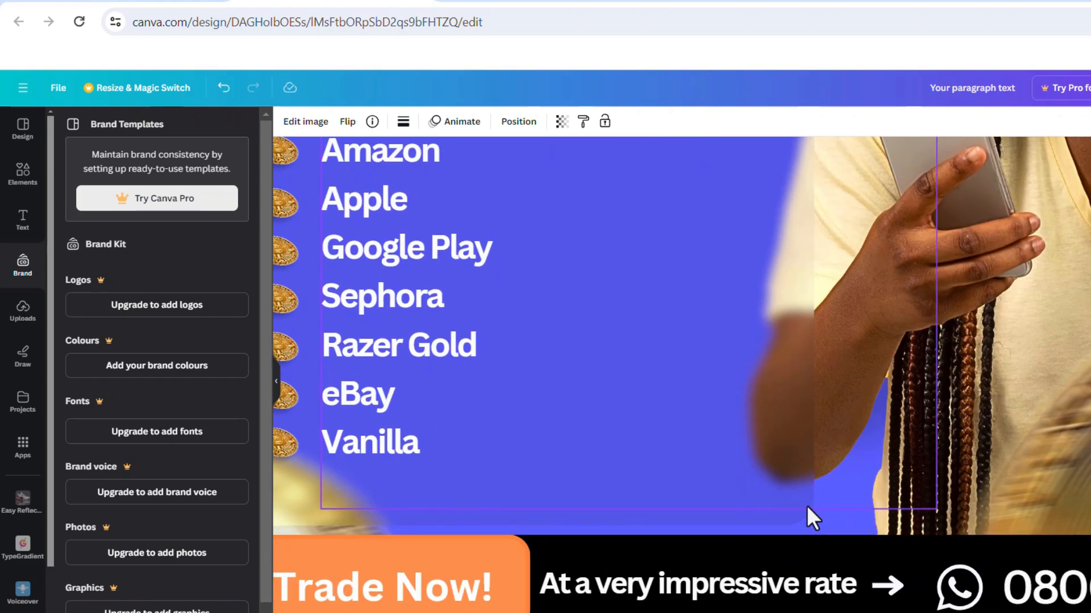
pyautogui.scroll(-1, 767, 452)
pyautogui.scroll(-3, 769, 466)
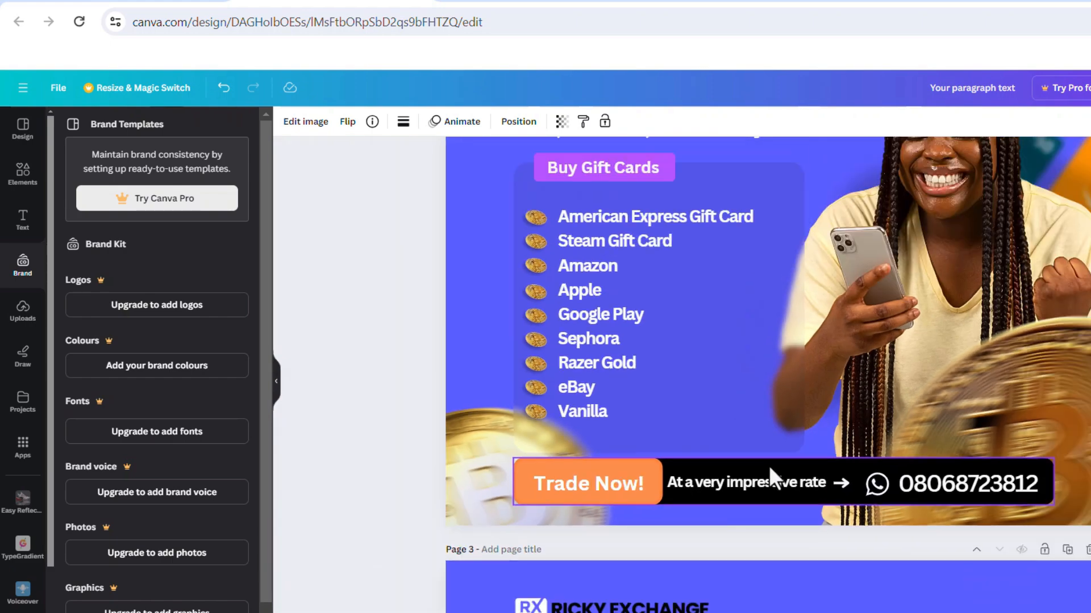
pyautogui.scroll(-2, 767, 468)
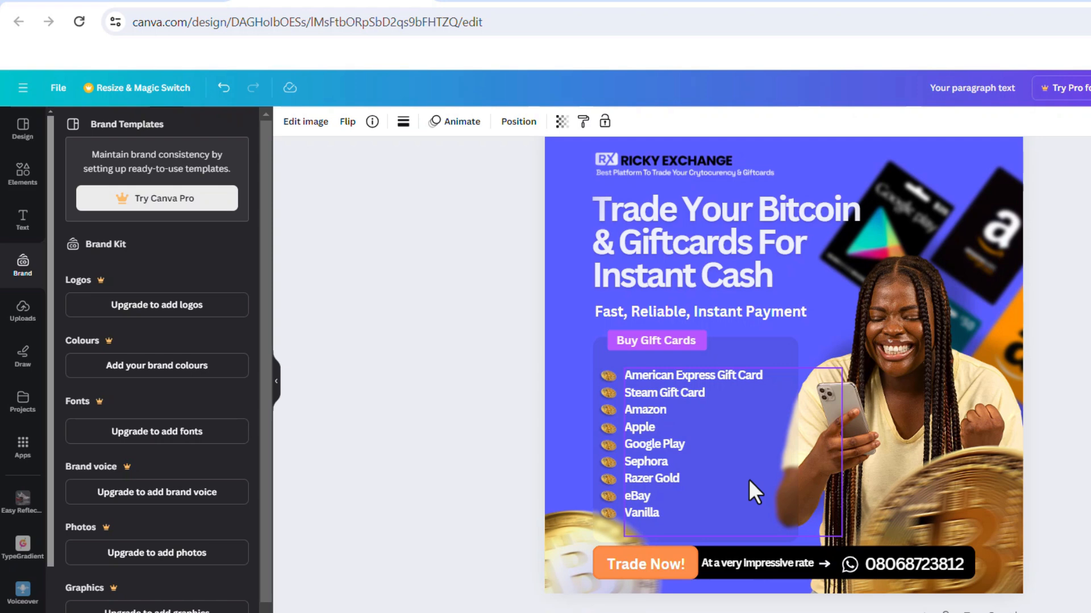
pyautogui.scroll(-8, 748, 480)
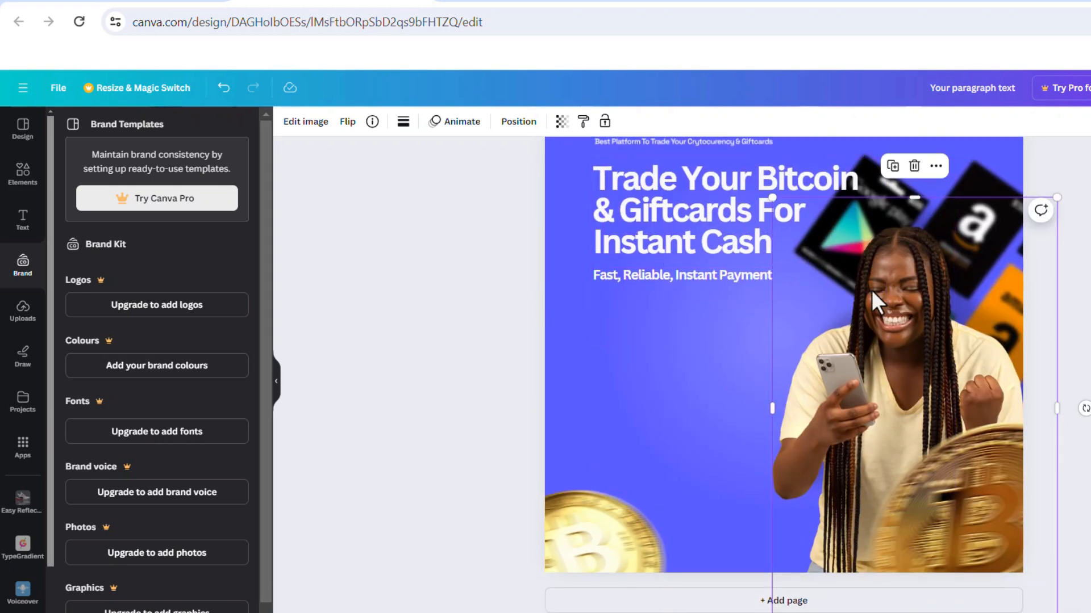
pyautogui.scroll(6, 858, 466)
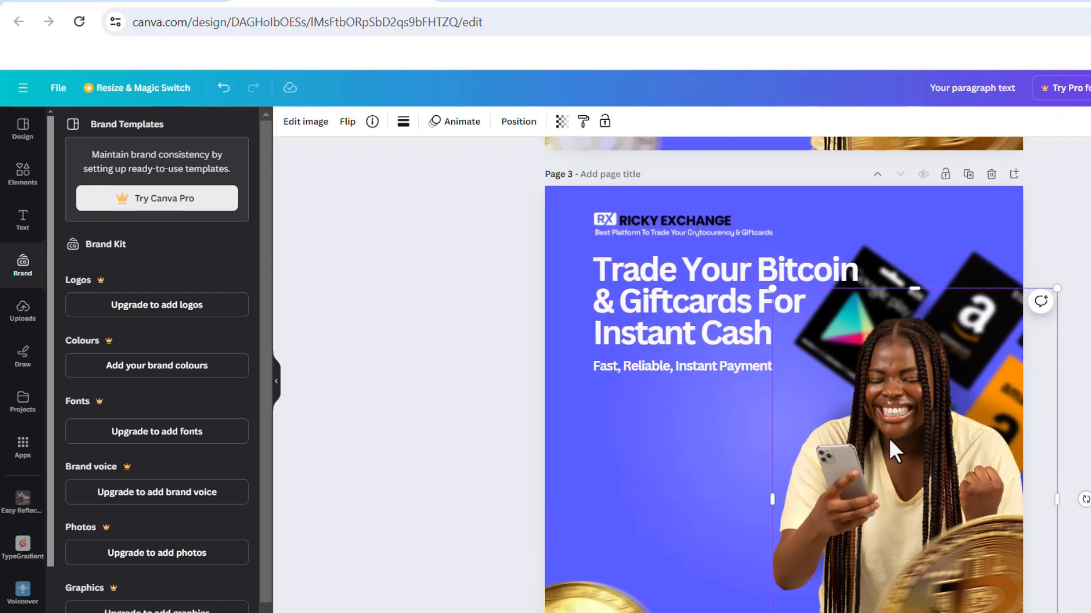
pyautogui.scroll(1, 889, 444)
pyautogui.scroll(-7, 889, 445)
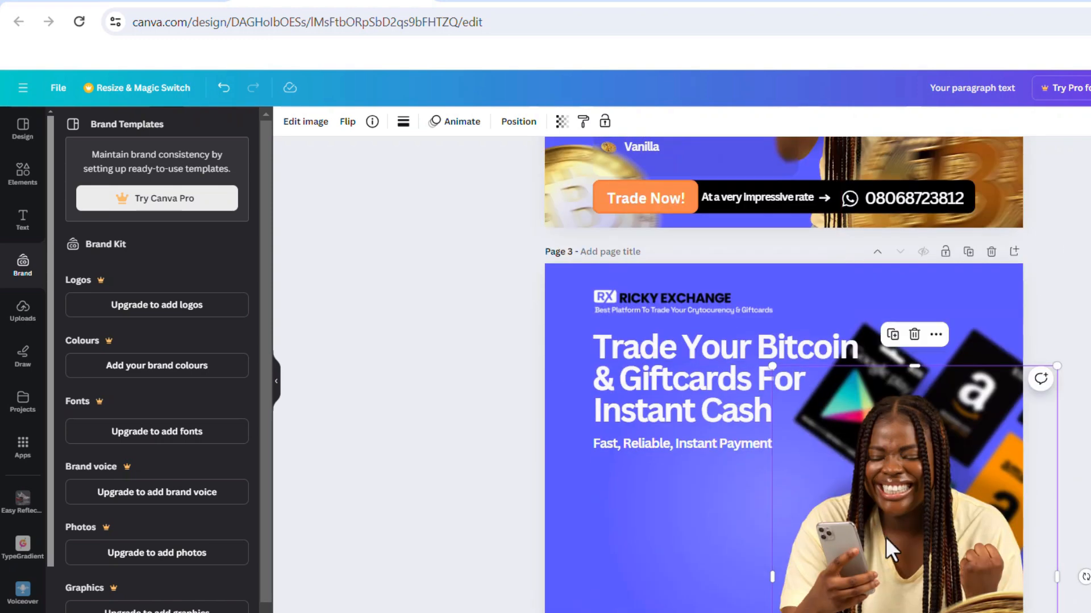
pyautogui.scroll(10, 917, 452)
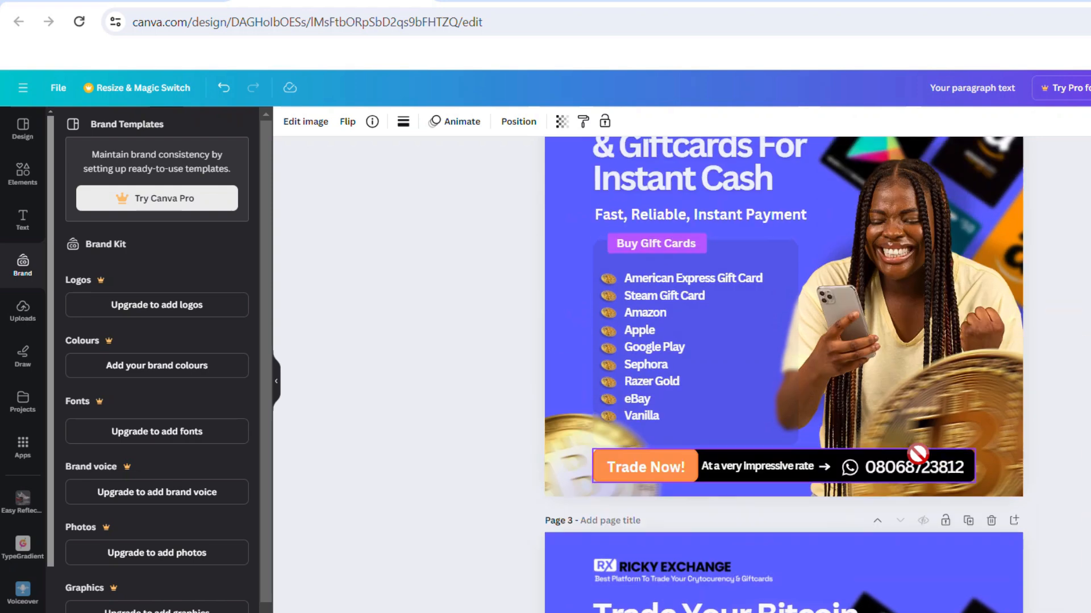
pyautogui.scroll(-10, 917, 451)
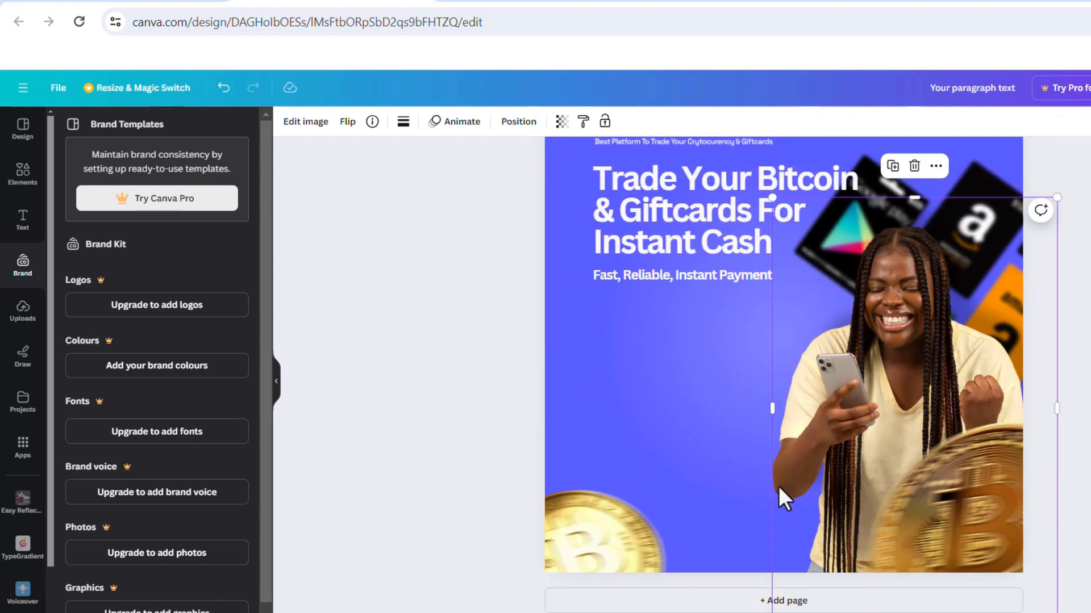
pyautogui.click(606, 543)
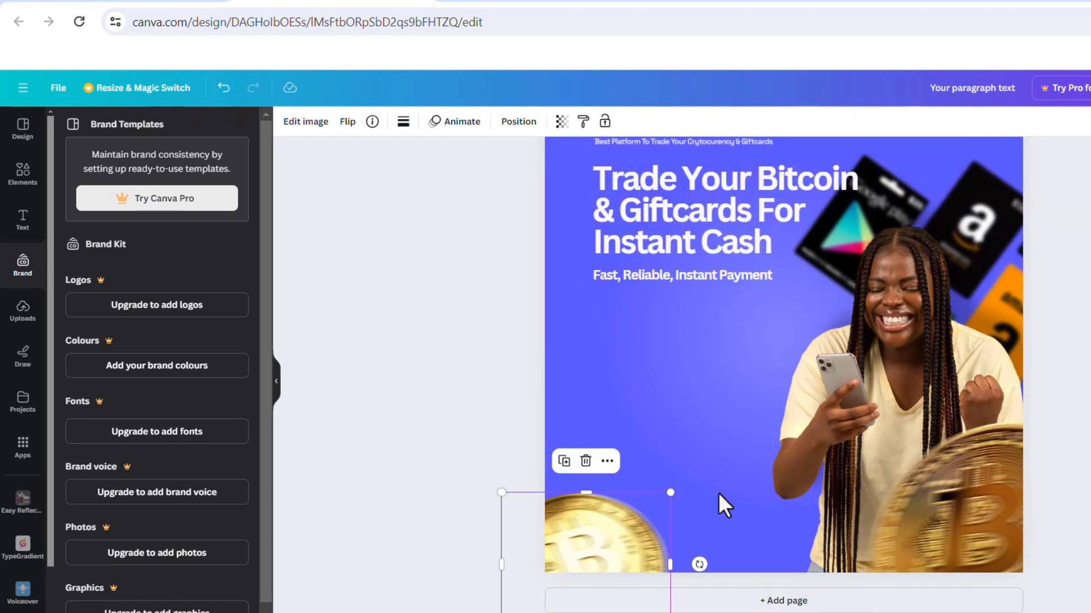
pyautogui.scroll(2, 767, 445)
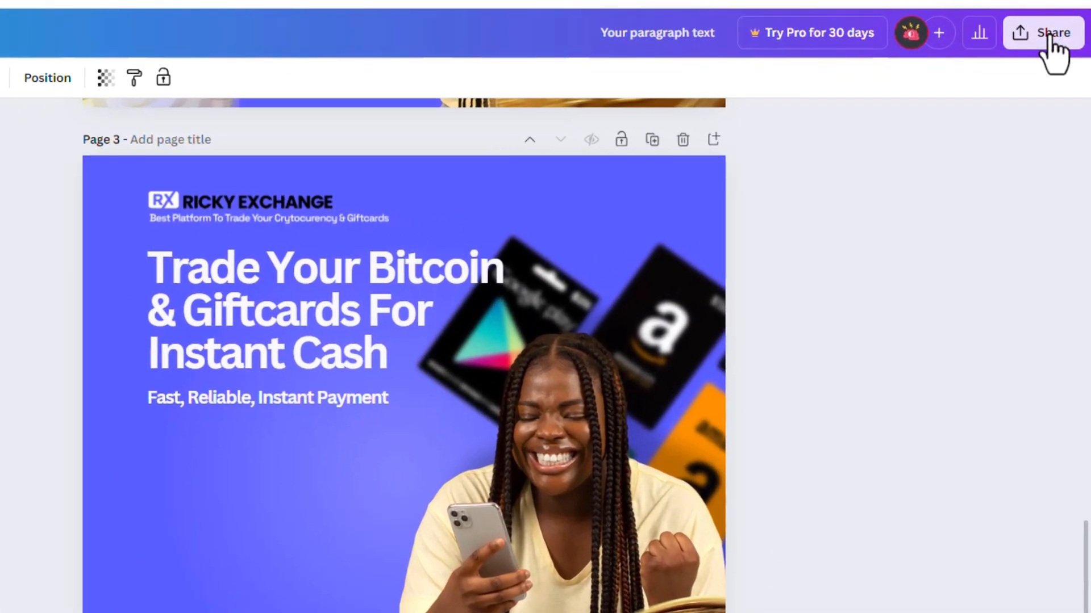
# - Download only the current page, page 3, as a PNG at 3,000 × 3,000 px
pyautogui.click(1049, 36)
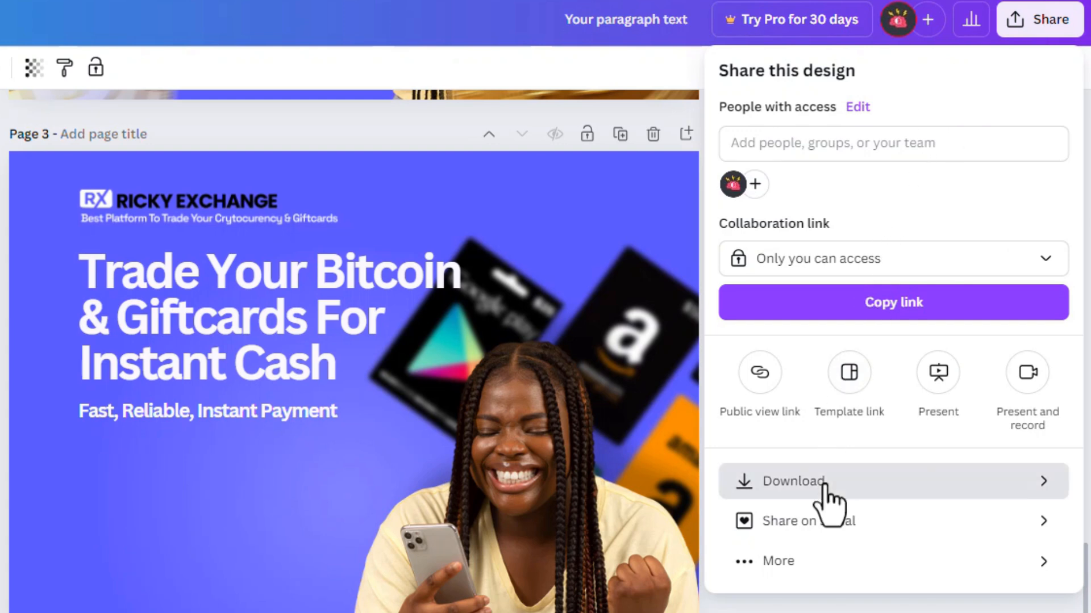
pyautogui.click(823, 484)
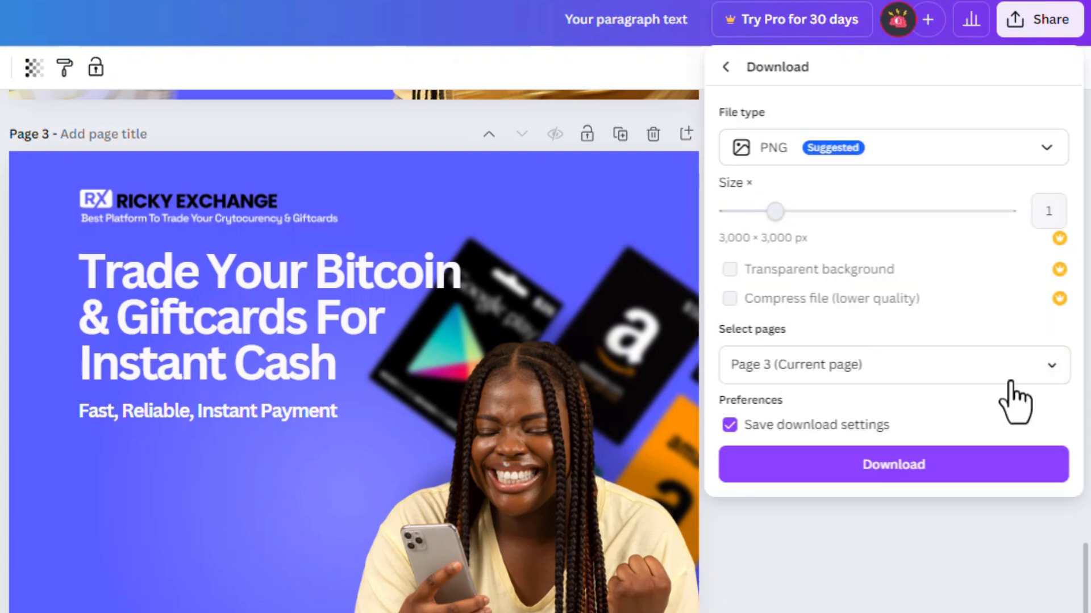
pyautogui.click(1046, 369)
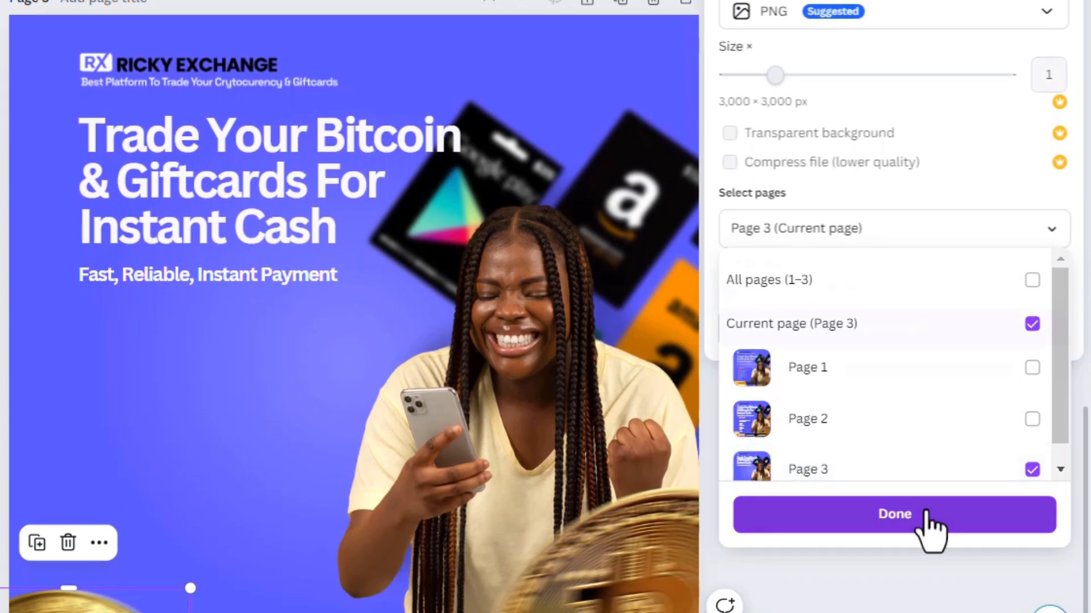
pyautogui.click(932, 517)
pyautogui.click(881, 361)
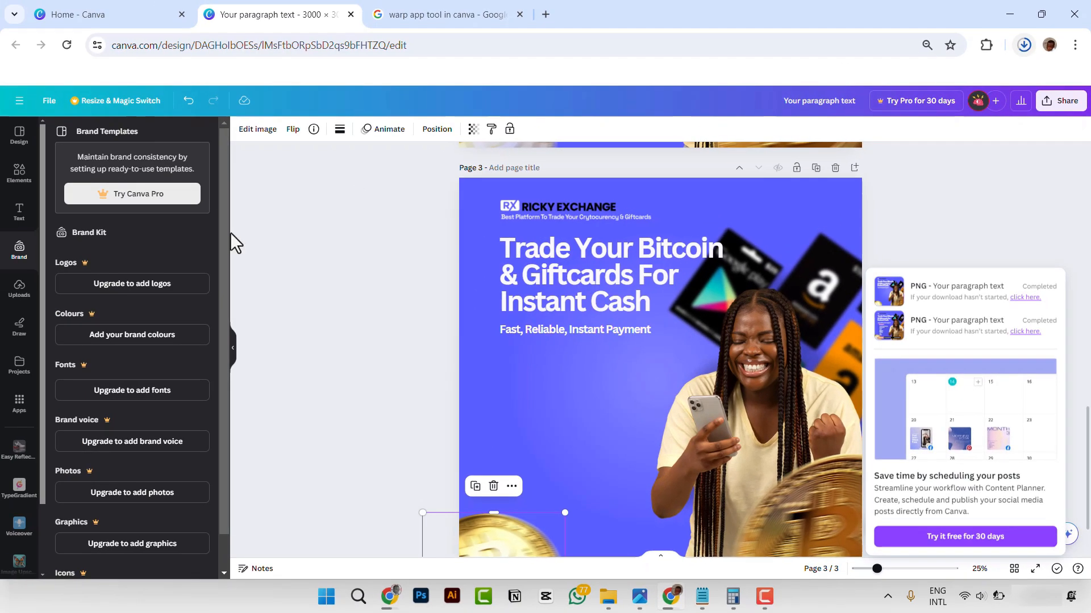
# - Add a rounded square frame from the elements library and position it at reduced size beneath the subheading, aligned with the text's left edge
pyautogui.click(19, 182)
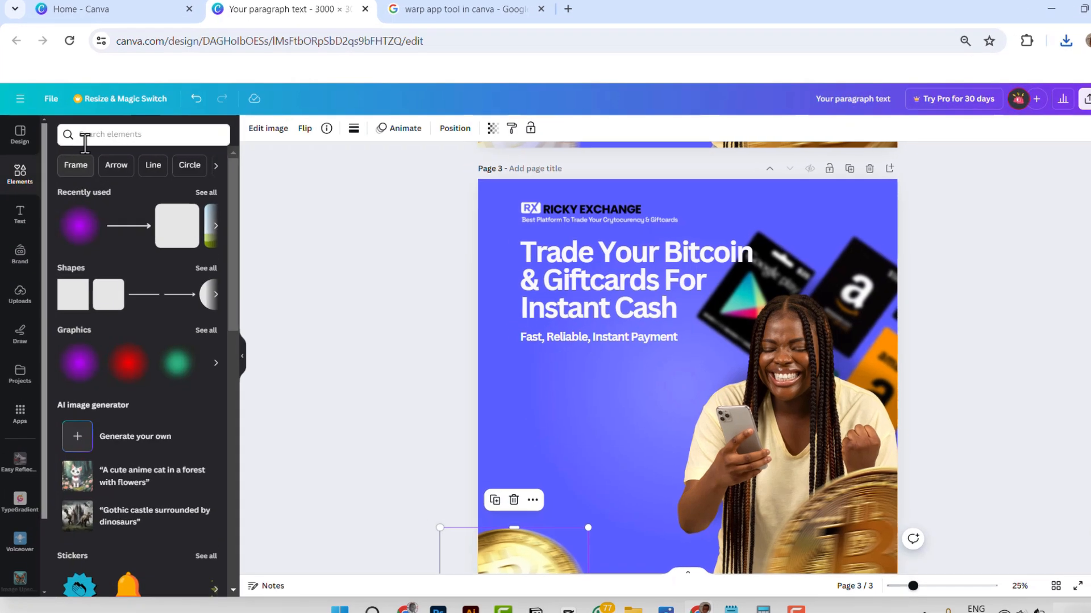
pyautogui.click(76, 165)
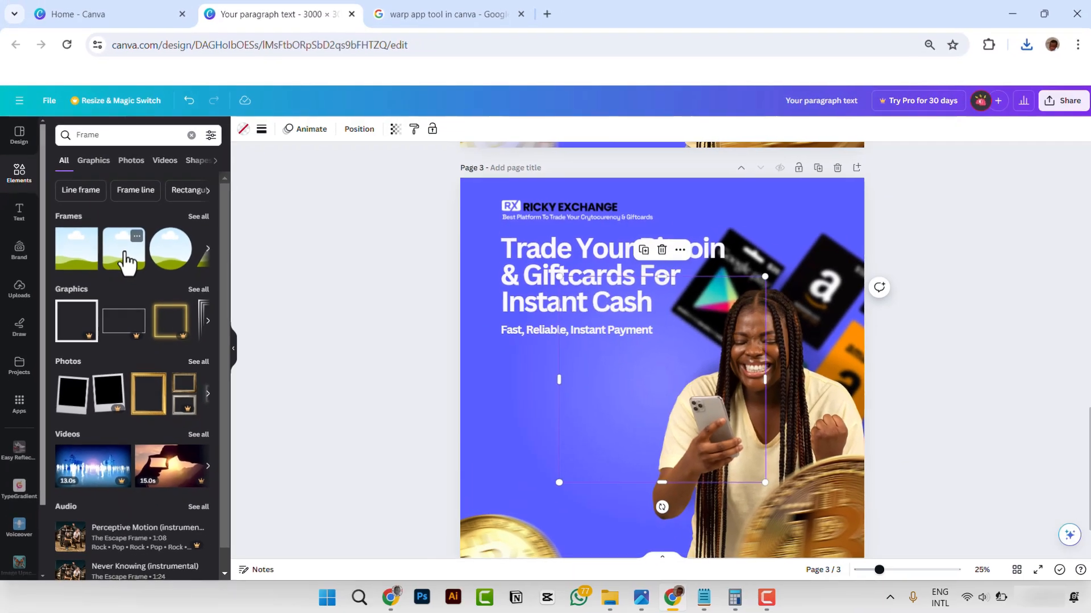
pyautogui.click(124, 250)
pyautogui.moveTo(726, 426); pyautogui.dragTo(675, 442)
pyautogui.scroll(-2, 722, 558)
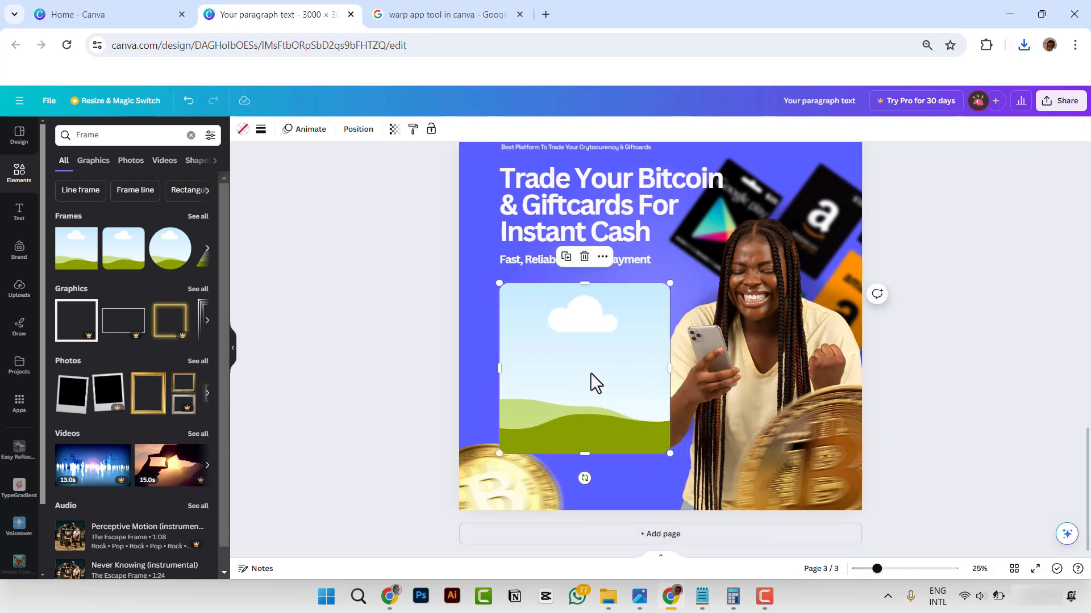
pyautogui.moveTo(596, 380); pyautogui.dragTo(596, 389)
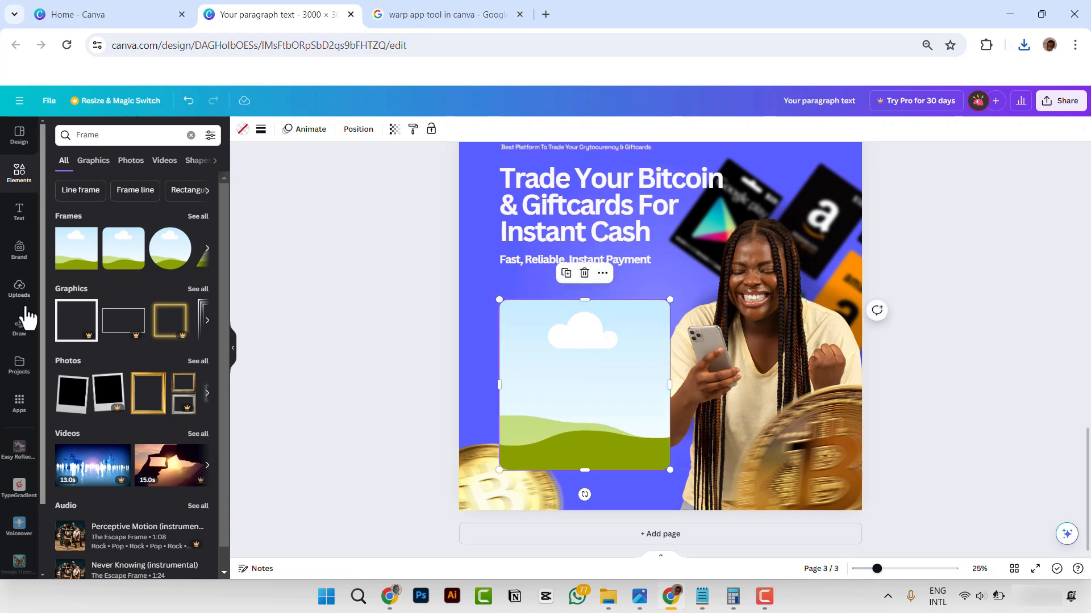
# - Locate the exported flyer in the Downloads folder and bring the image "Your paragraph text (4)" into the Canva uploads
pyautogui.click(1026, 47)
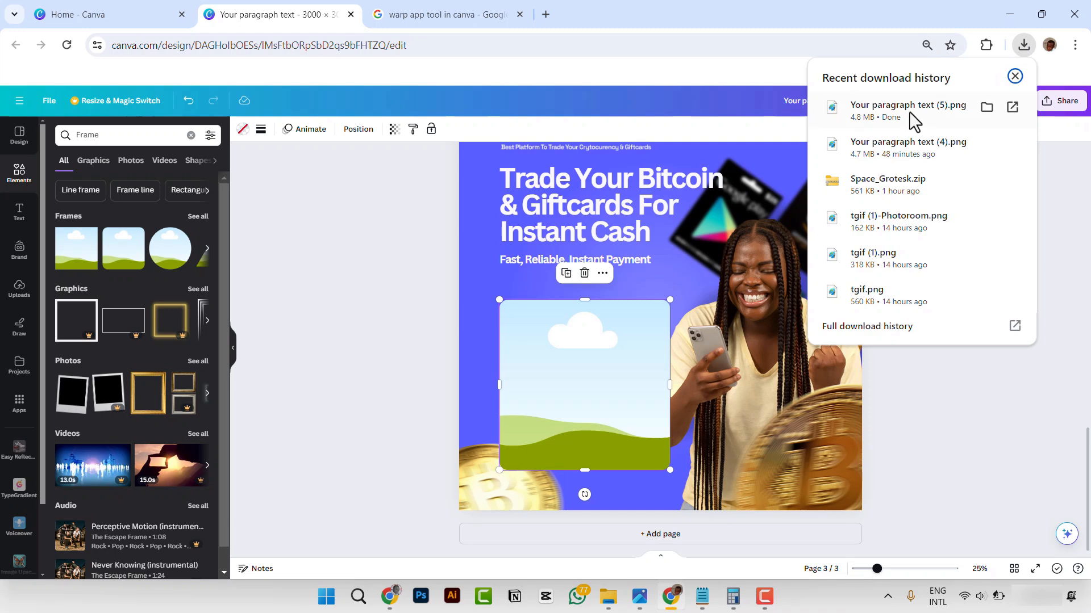
pyautogui.click(987, 108)
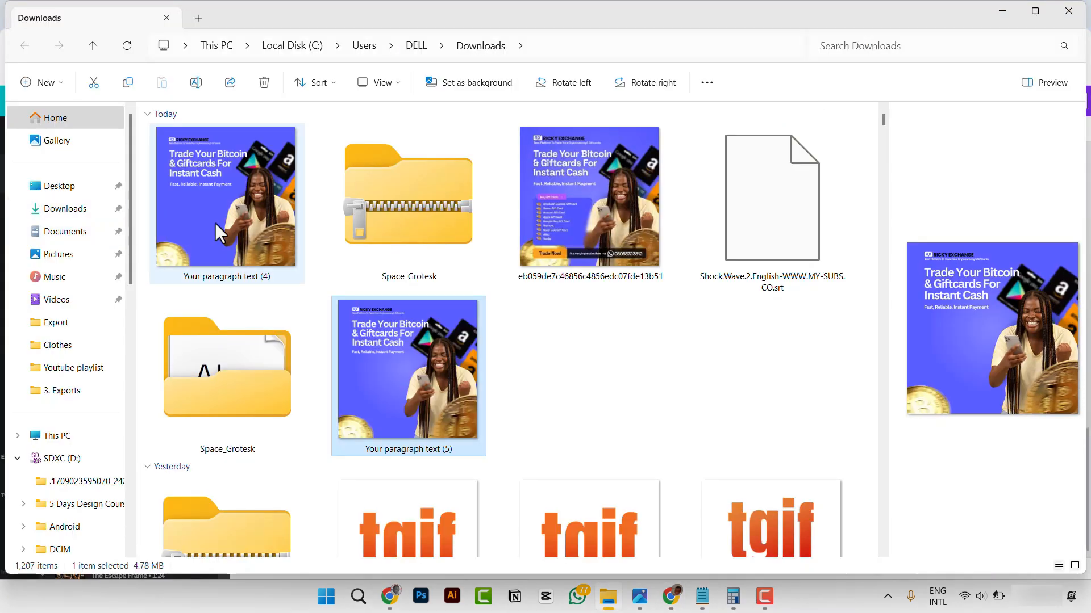
pyautogui.click(201, 208)
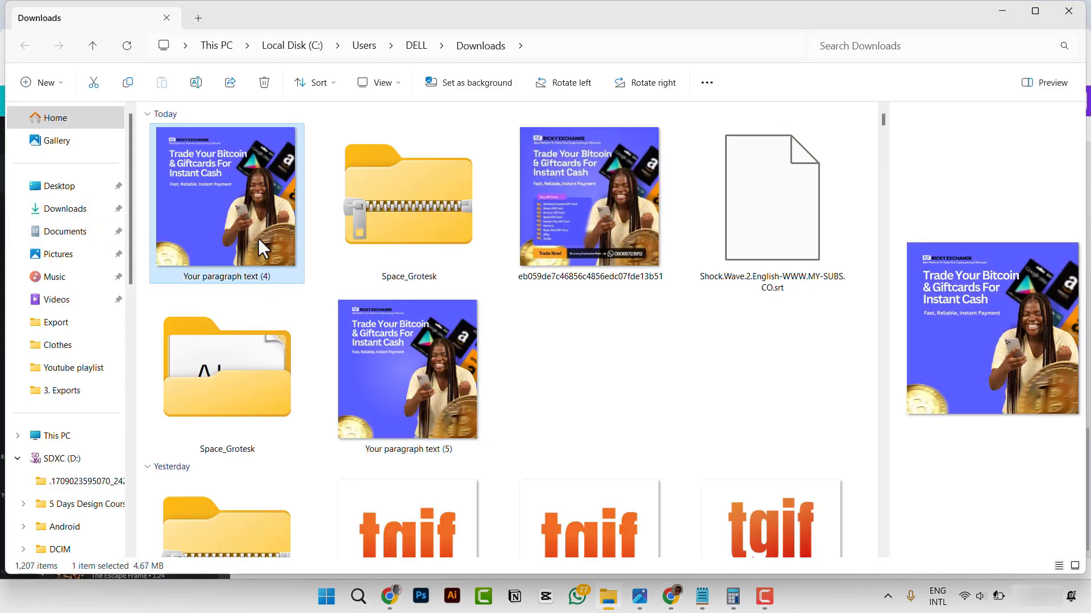
pyautogui.moveTo(258, 239); pyautogui.dragTo(131, 334)
pyautogui.hotkey('alt', 'Tab')
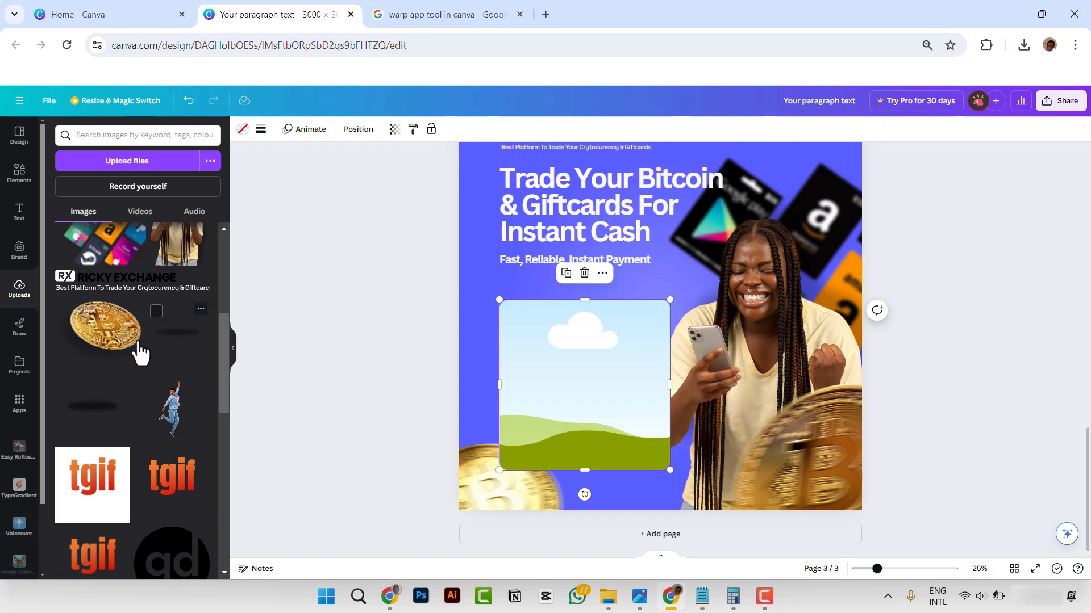
# - Fill the rounded square frame on page 3 with the newly uploaded flyer export
pyautogui.scroll(5, 197, 267)
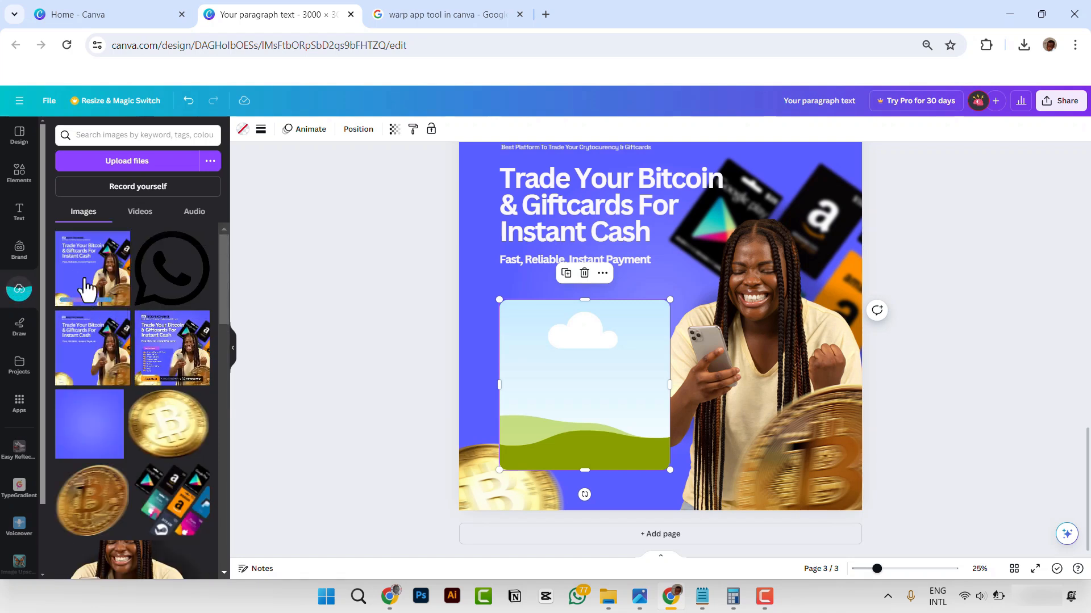
pyautogui.moveTo(86, 290); pyautogui.dragTo(579, 401)
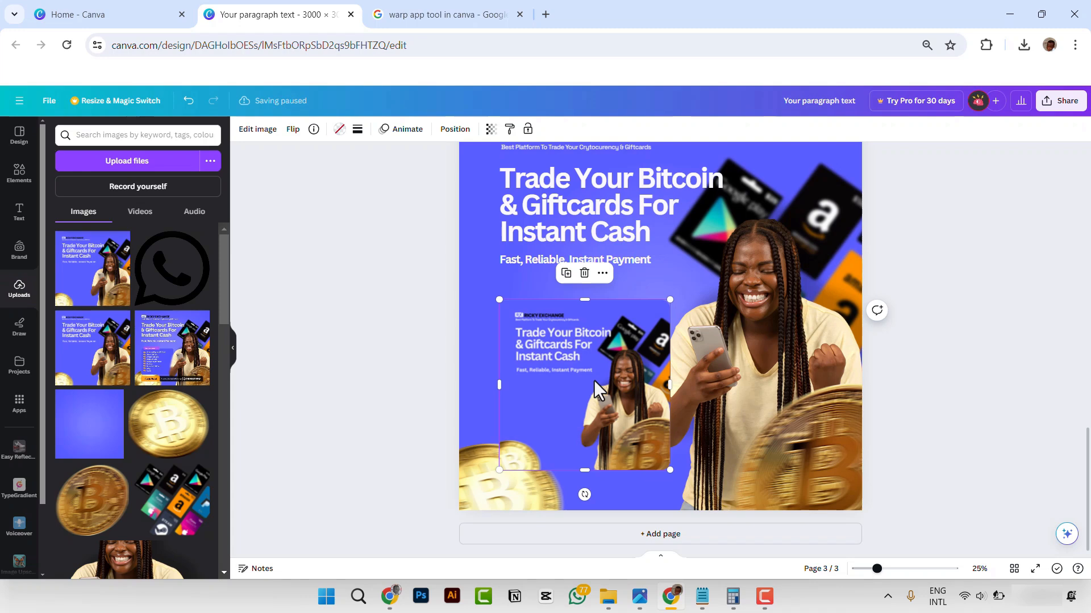
pyautogui.hotkey('ctrl', 'z')
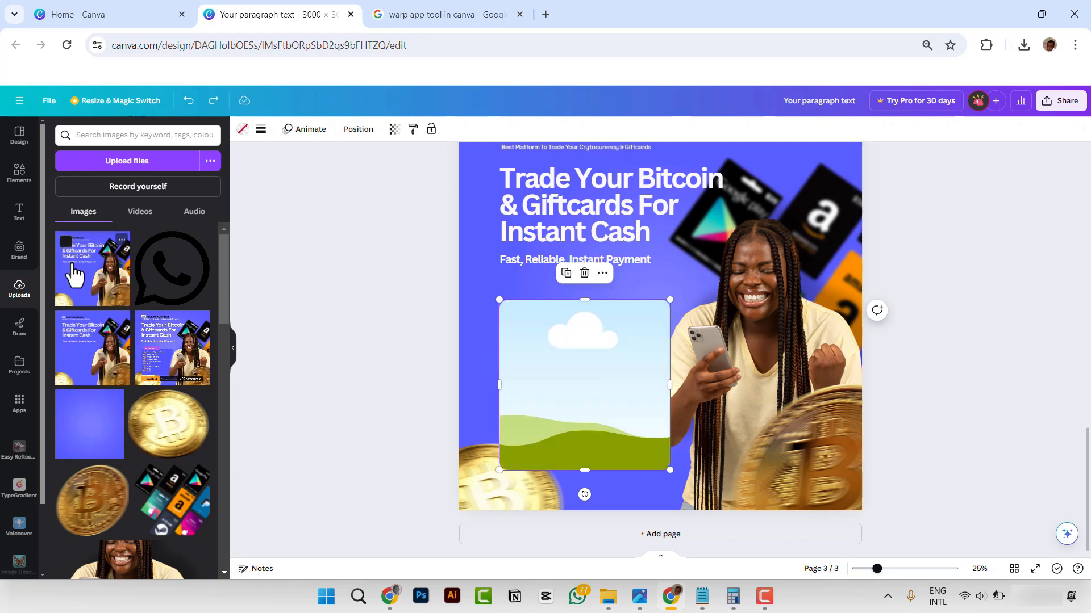
pyautogui.moveTo(77, 275); pyautogui.dragTo(572, 405)
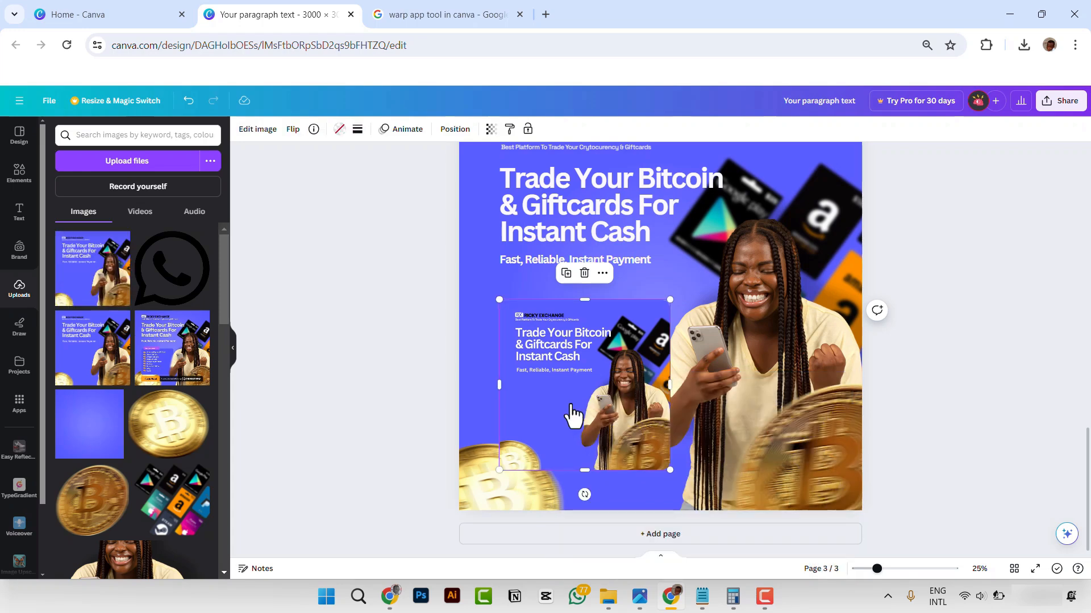
# - Crop the framed flyer image by enlarging it from its corners until it spans the whole page behind the frame
pyautogui.click(254, 130)
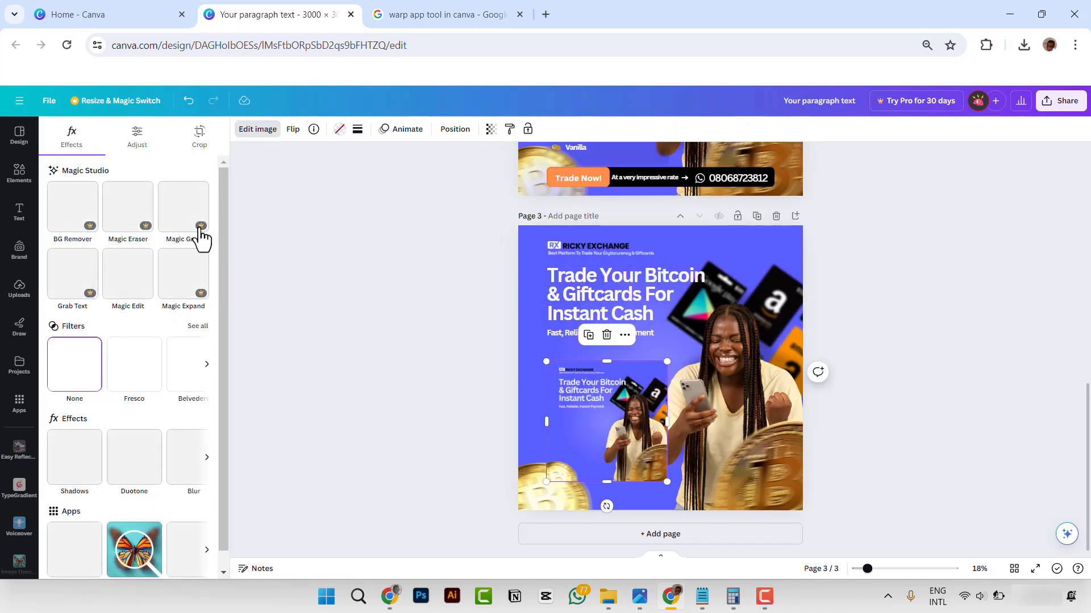
pyautogui.click(199, 142)
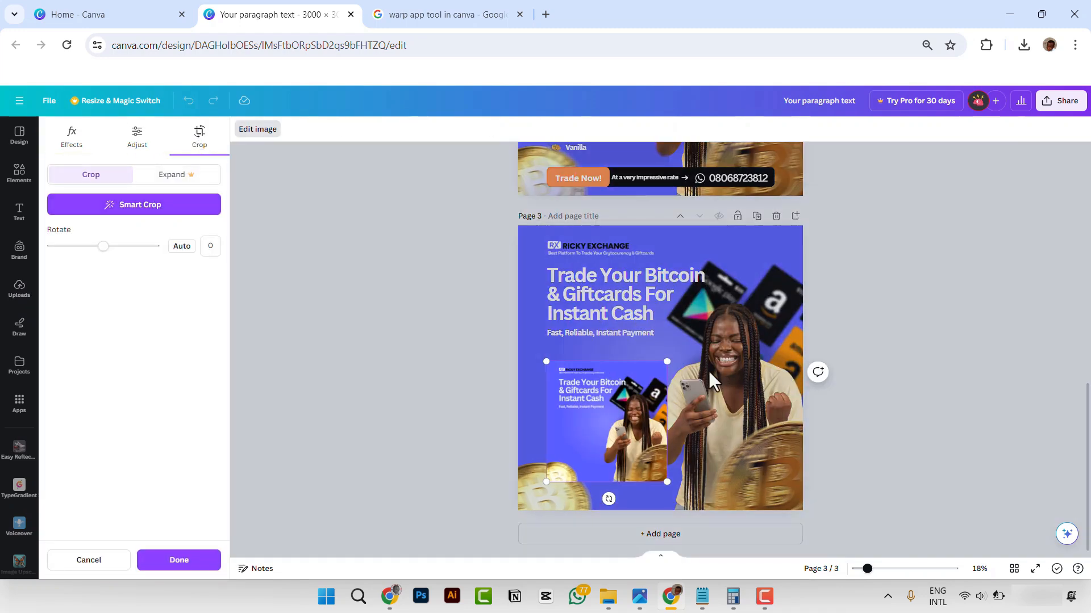
pyautogui.moveTo(666, 363); pyautogui.dragTo(803, 239)
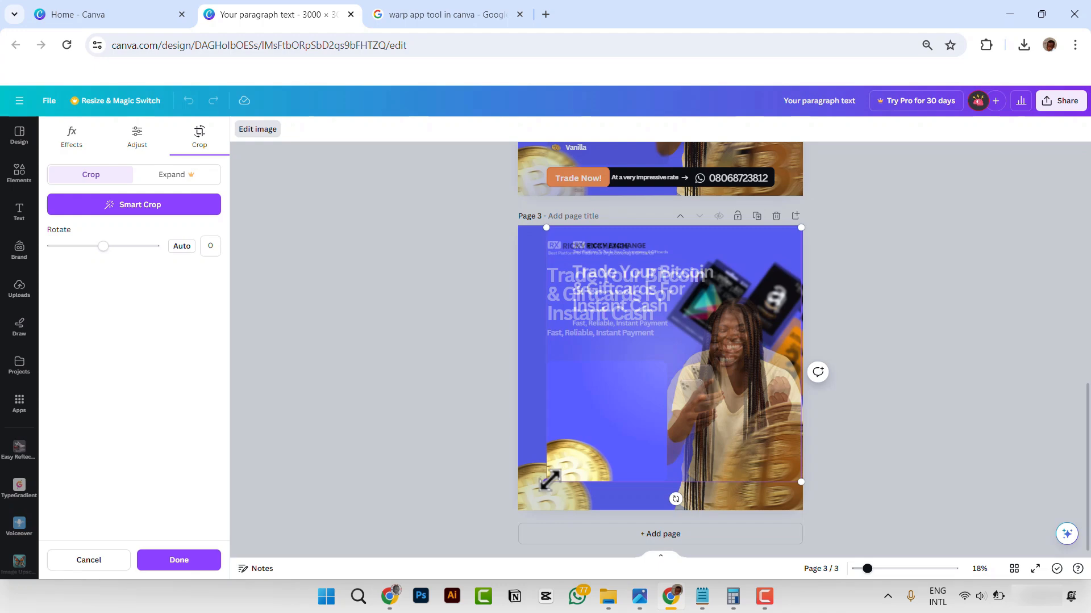
pyautogui.moveTo(547, 481); pyautogui.dragTo(519, 509)
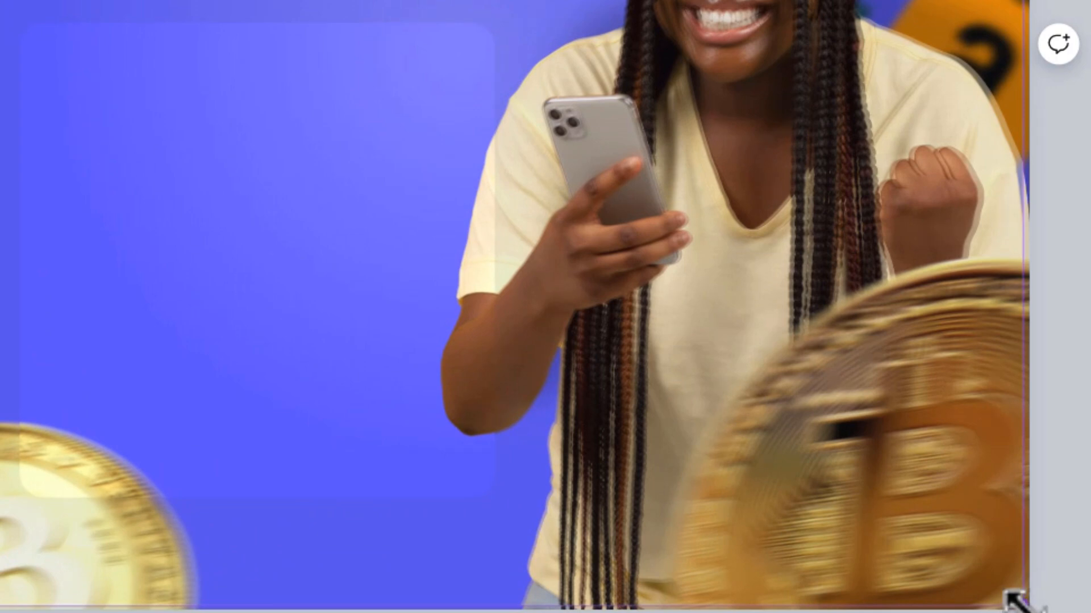
pyautogui.moveTo(1020, 607); pyautogui.dragTo(1023, 606)
# - Align the image's upper-left corner with the page corner so its heading text overlaps the original, and apply the crop
pyautogui.scroll(3, 389, 219)
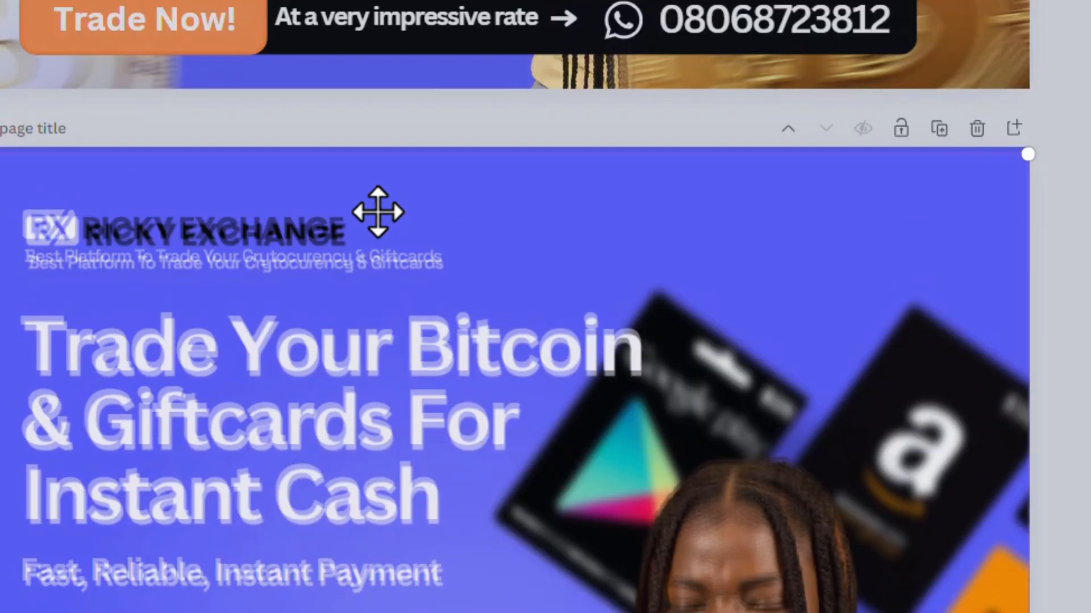
pyautogui.scroll(1, 377, 212)
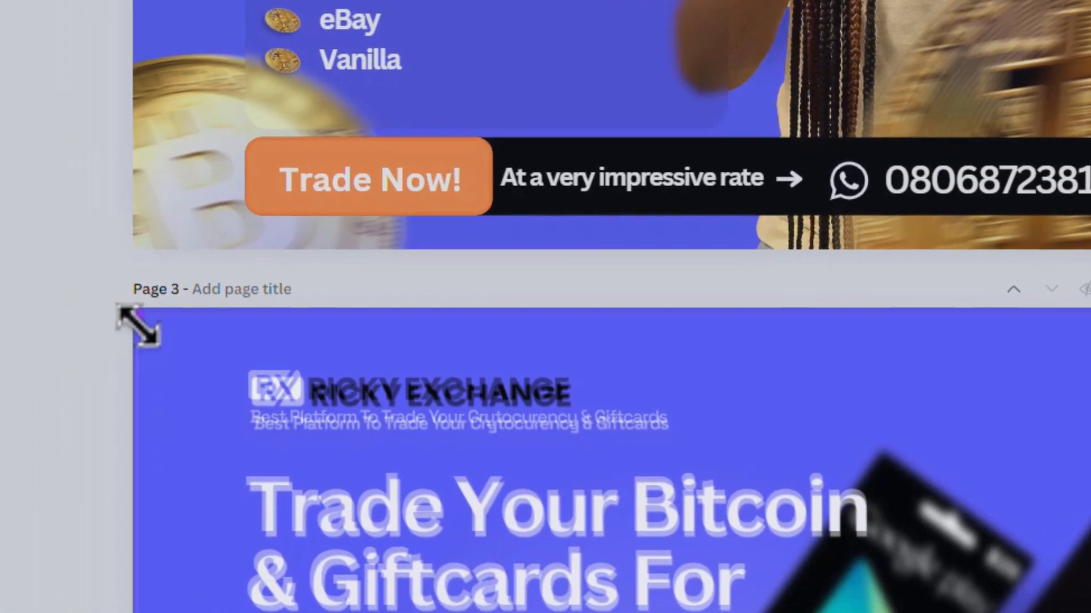
pyautogui.scroll(2, 220, 514)
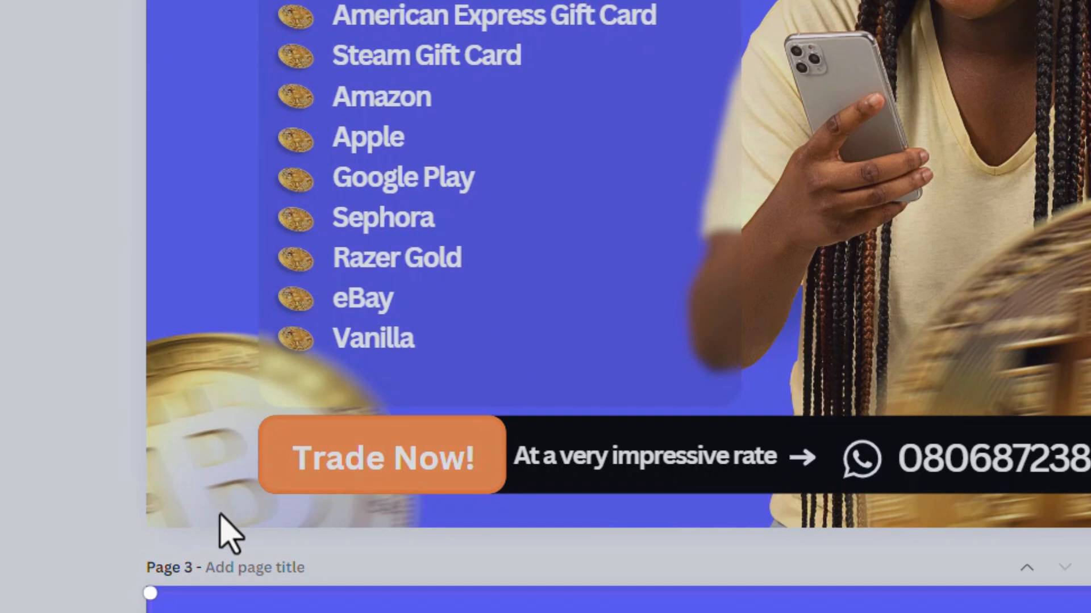
pyautogui.scroll(-5, 220, 514)
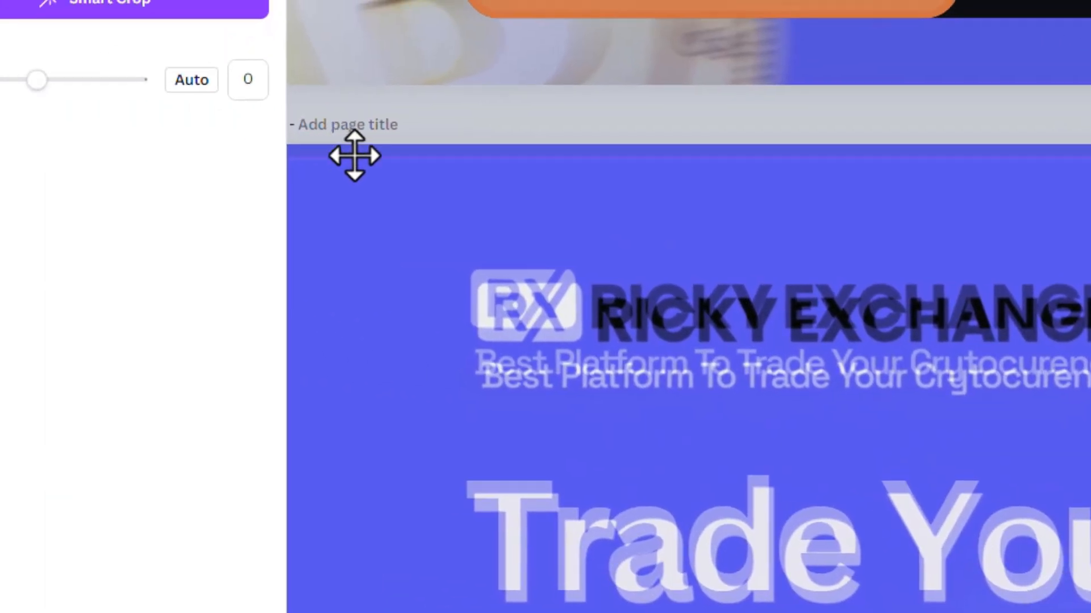
pyautogui.scroll(-3, 354, 157)
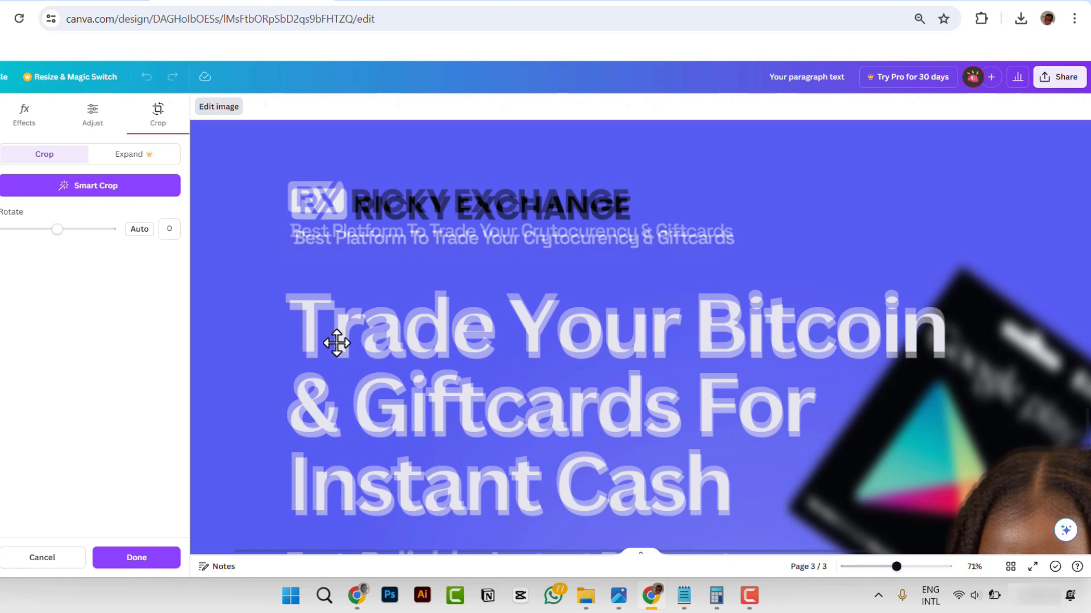
pyautogui.scroll(-2, 337, 343)
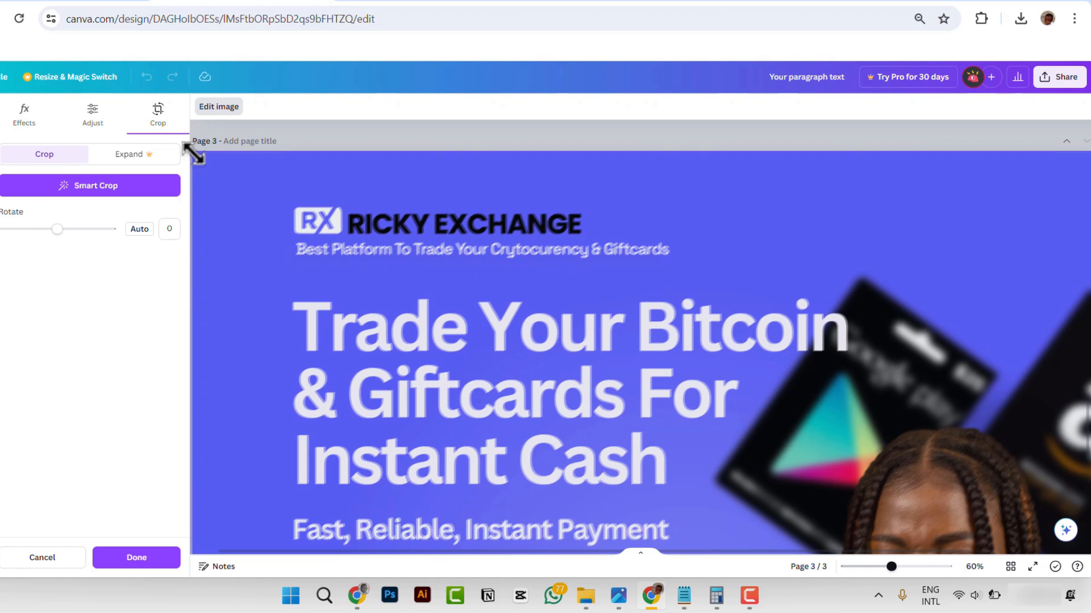
pyautogui.scroll(-4, 677, 346)
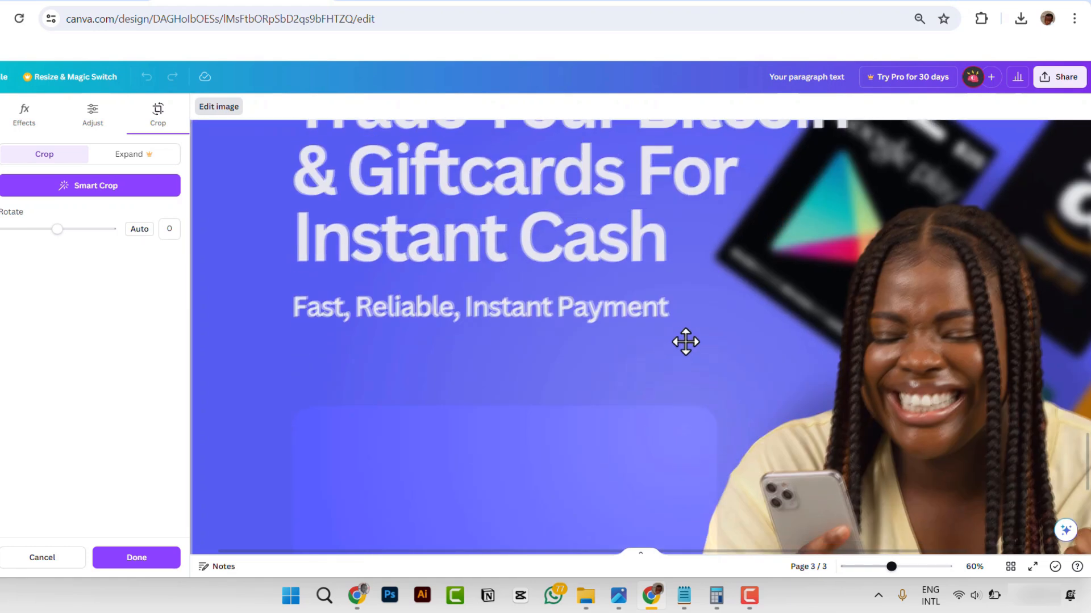
pyautogui.scroll(-3, 714, 321)
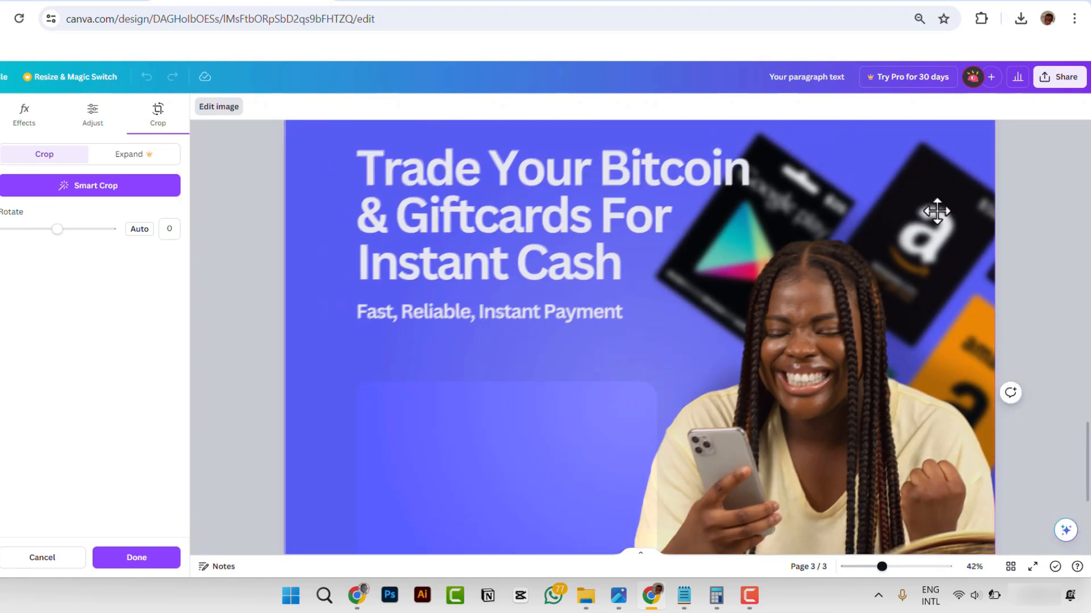
pyautogui.scroll(-1, 936, 211)
pyautogui.scroll(-4, 714, 312)
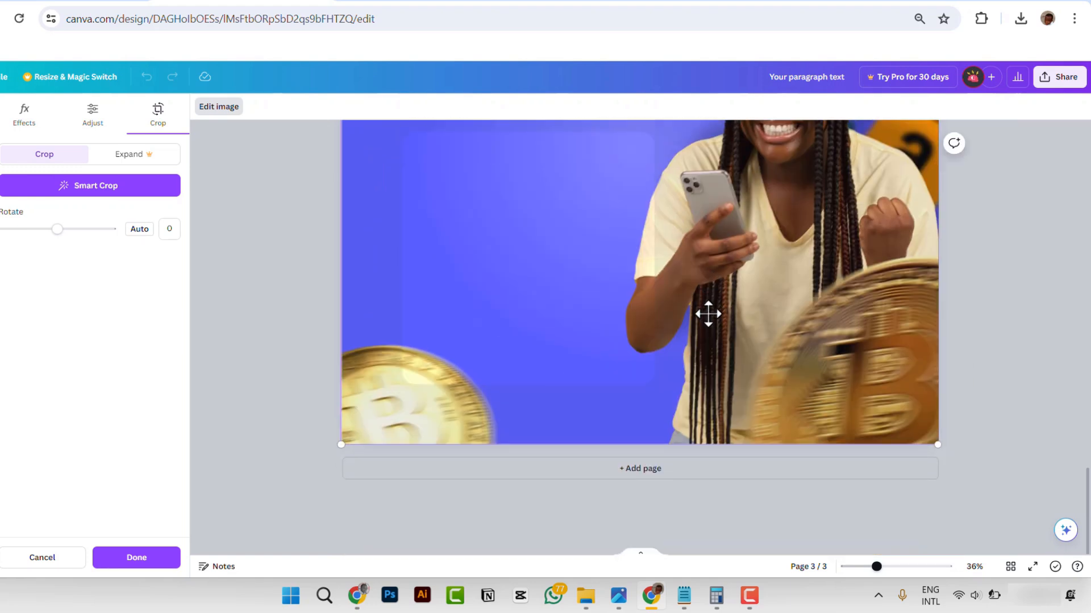
pyautogui.scroll(-3, 703, 315)
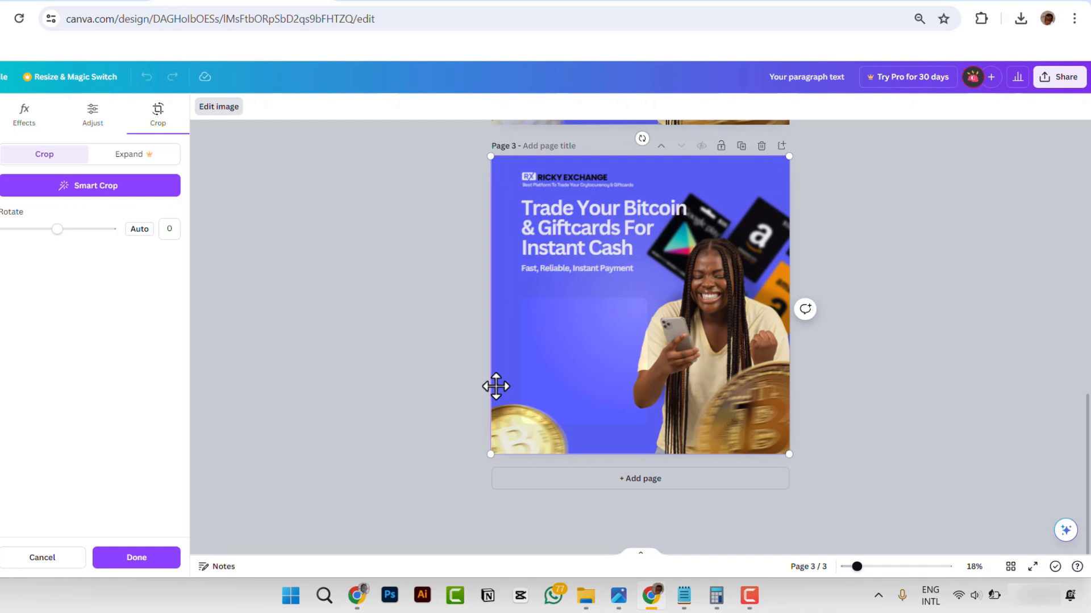
pyautogui.click(136, 557)
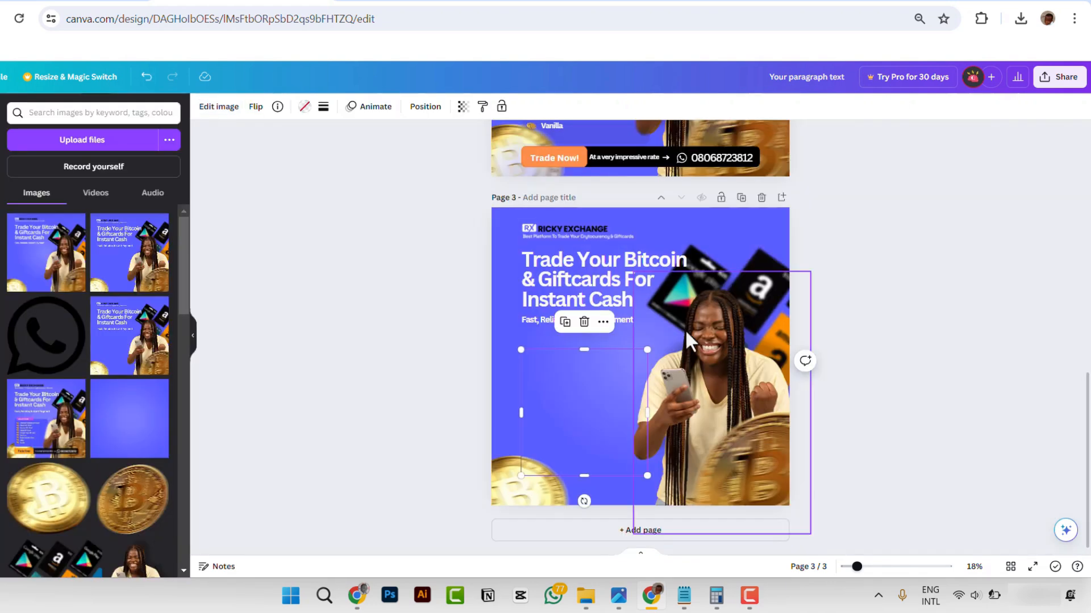
# - Apply a Blur effect to the whole framed image at intensity 27 and deselect the frame
pyautogui.click(234, 114)
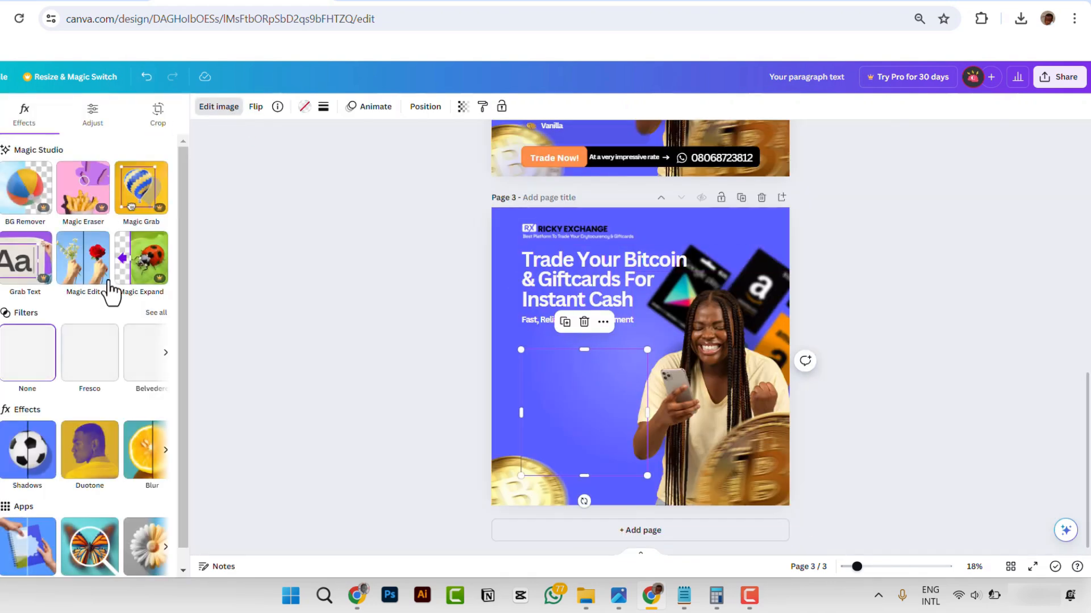
pyautogui.click(139, 461)
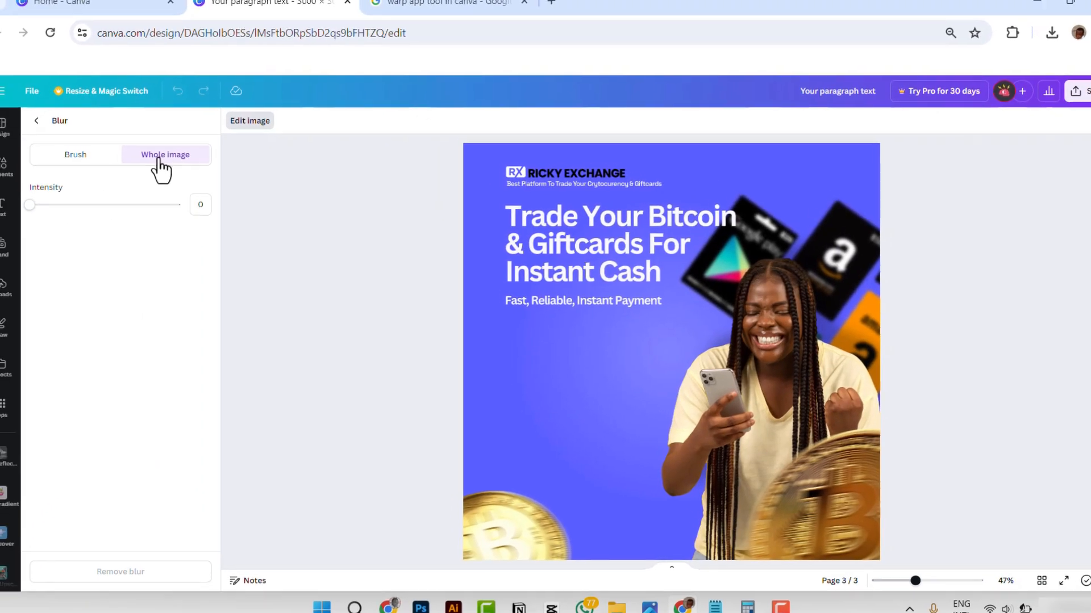
pyautogui.click(66, 206)
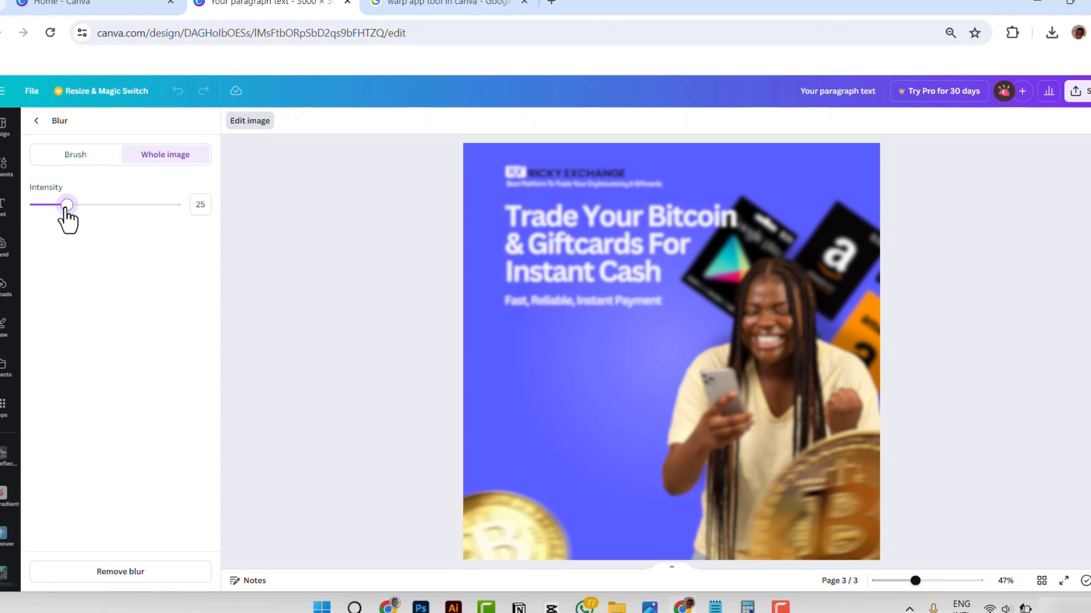
pyautogui.moveTo(64, 208)
pyautogui.mouseDown()
pyautogui.moveTo(76, 208)
pyautogui.moveTo(73, 222)
pyautogui.mouseUp()
pyautogui.click(36, 127)
pyautogui.click(923, 325)
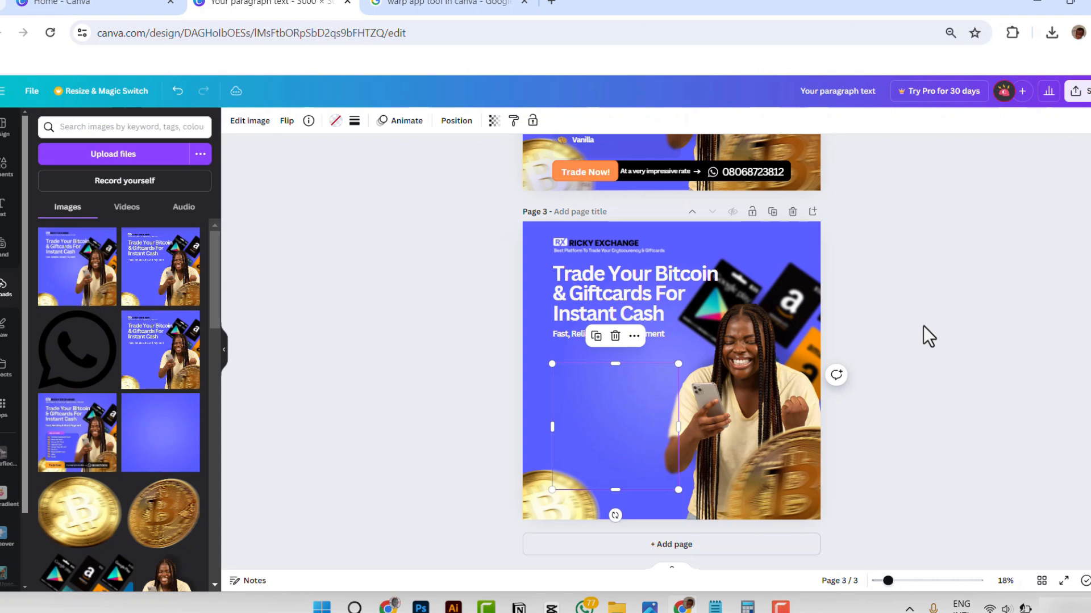
pyautogui.click(923, 326)
# - Inspect the panel's edge over the woman's arm and raise the framed image's blur intensity to 35
pyautogui.scroll(6, 652, 471)
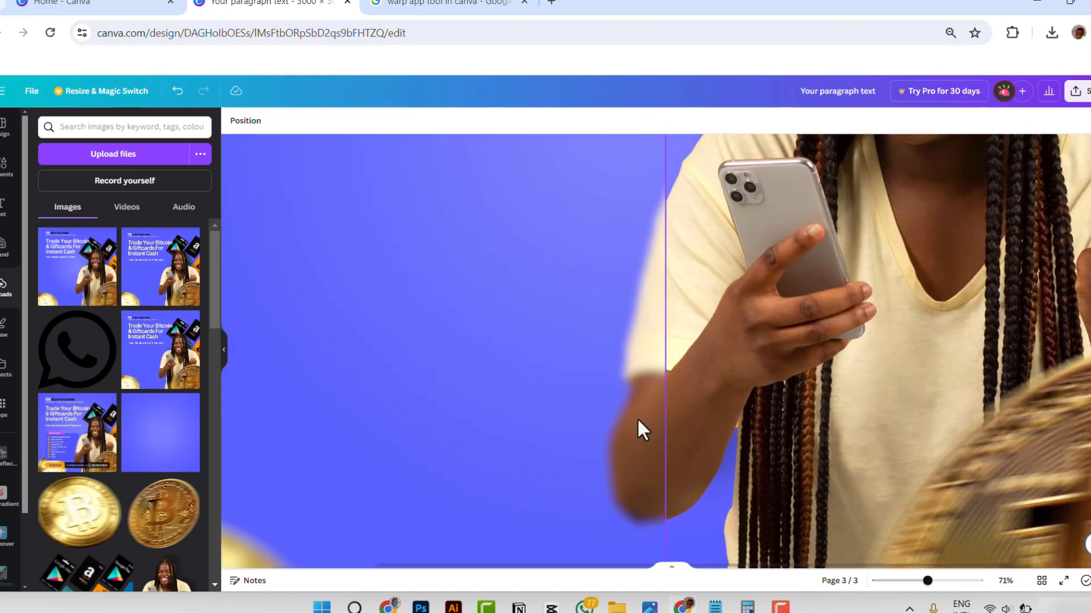
pyautogui.scroll(-2, 642, 430)
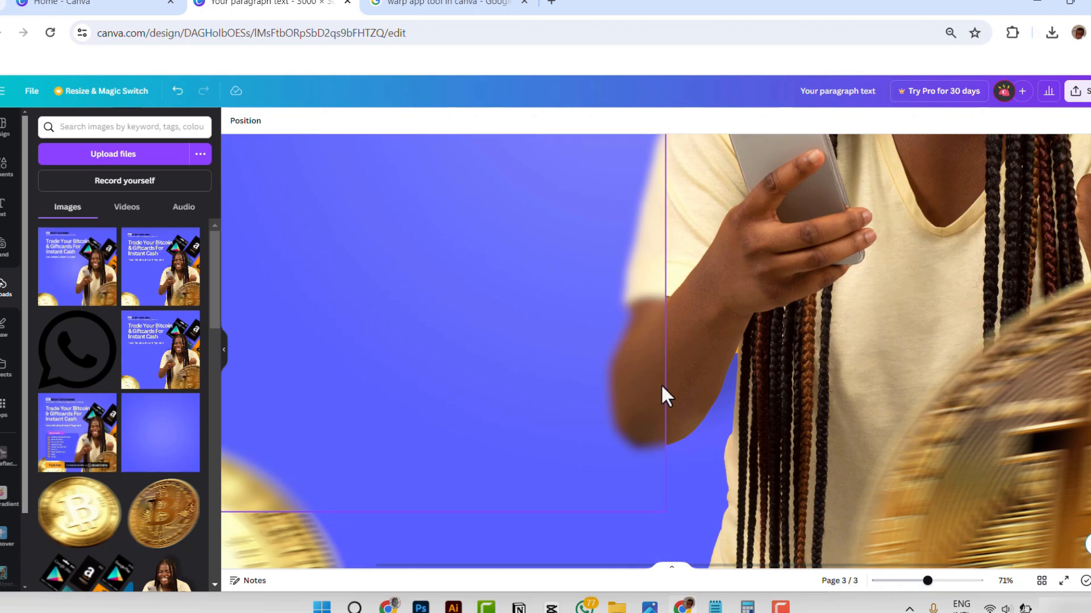
pyautogui.click(510, 316)
pyautogui.click(248, 122)
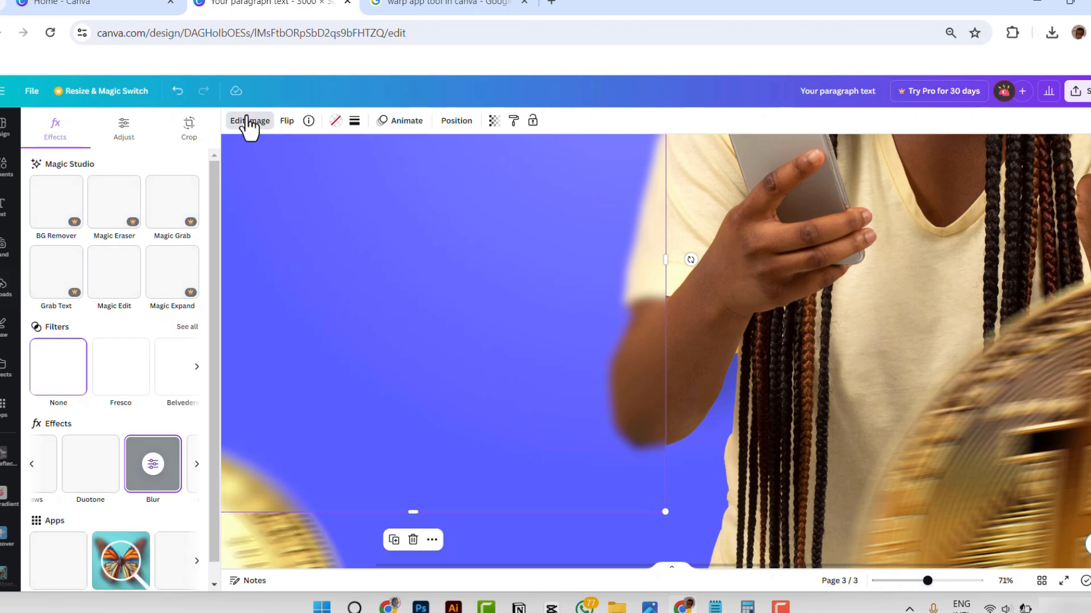
pyautogui.click(152, 465)
pyautogui.click(152, 465)
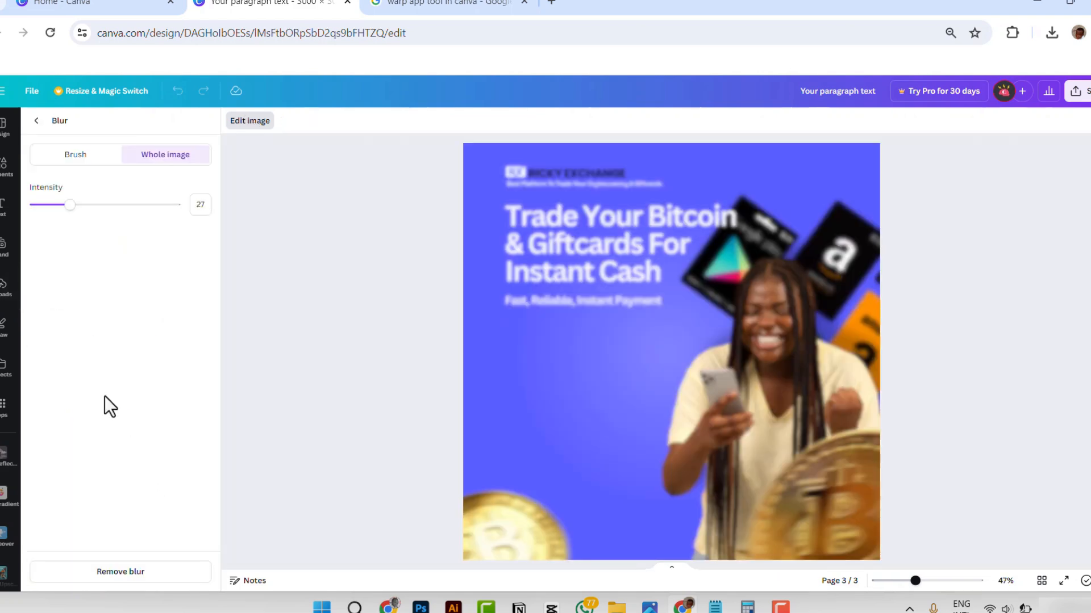
pyautogui.moveTo(81, 220); pyautogui.dragTo(85, 219)
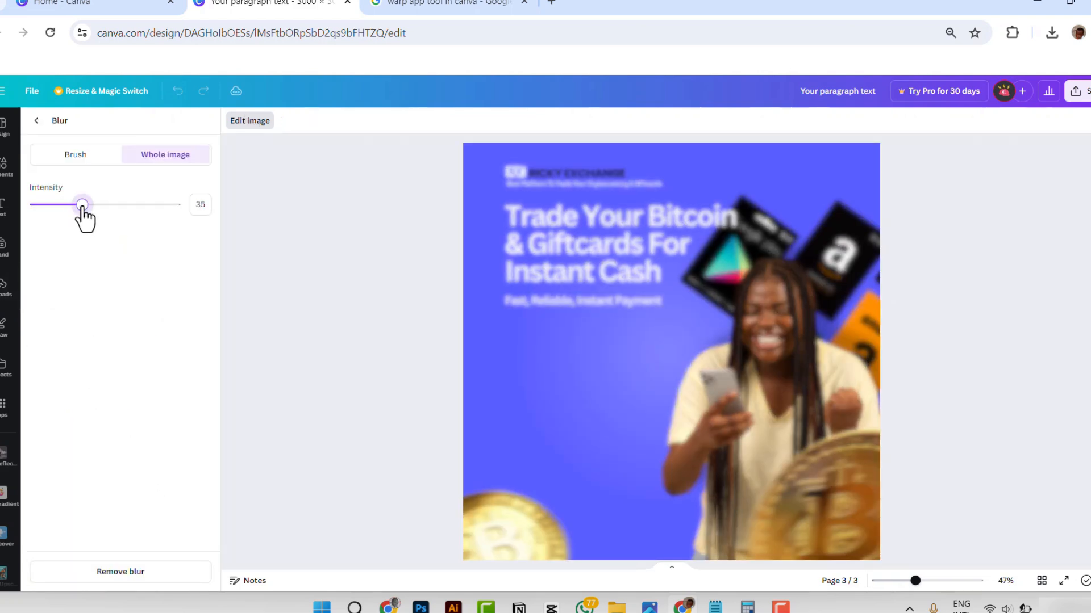
pyautogui.click(37, 121)
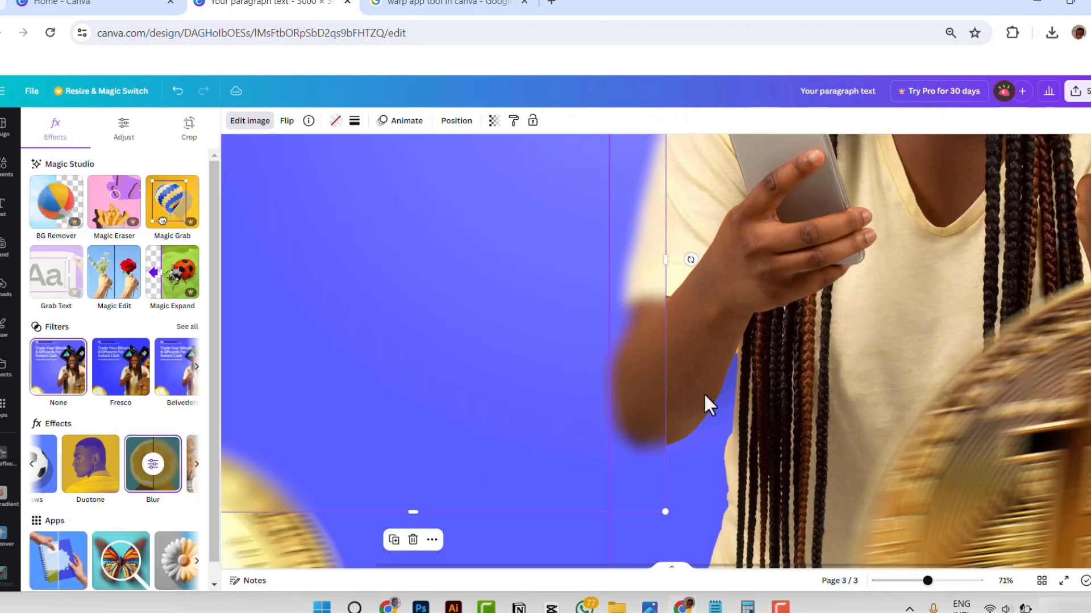
# - Reopen the framed image's crop and nudge the image vertically to line up the blurred arm with the woman's original arm
pyautogui.scroll(5, 704, 393)
pyautogui.click(721, 206)
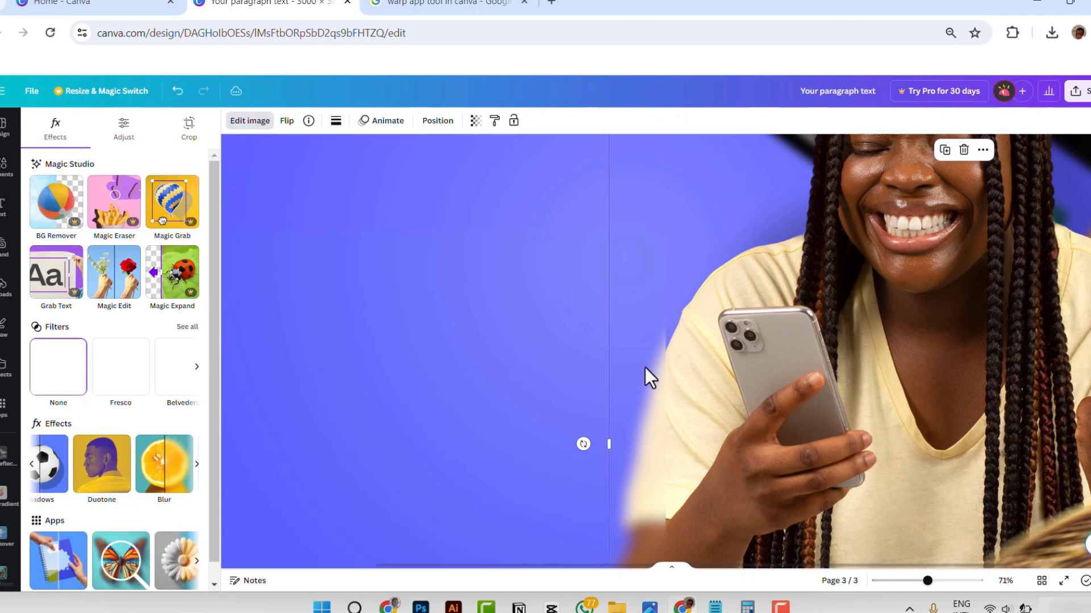
pyautogui.click(556, 344)
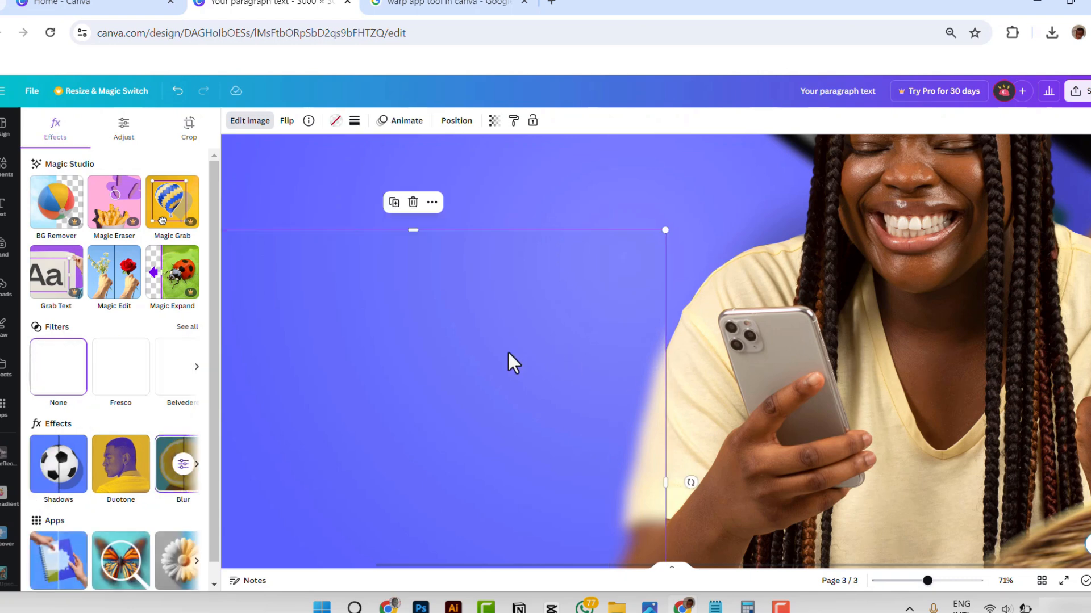
pyautogui.click(243, 121)
pyautogui.click(243, 123)
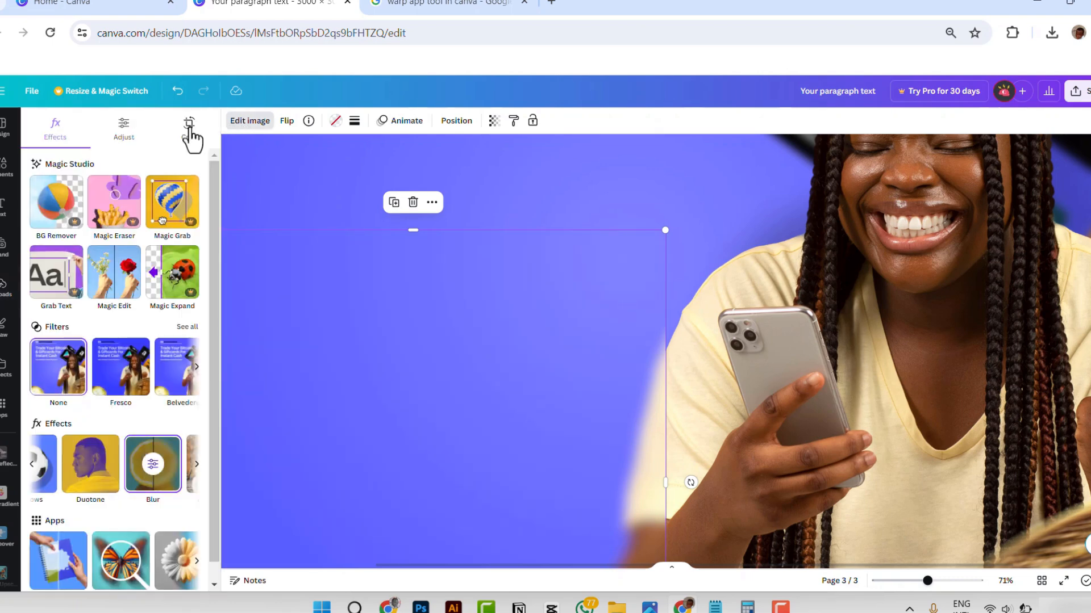
pyautogui.click(190, 127)
pyautogui.moveTo(504, 351); pyautogui.dragTo(506, 366)
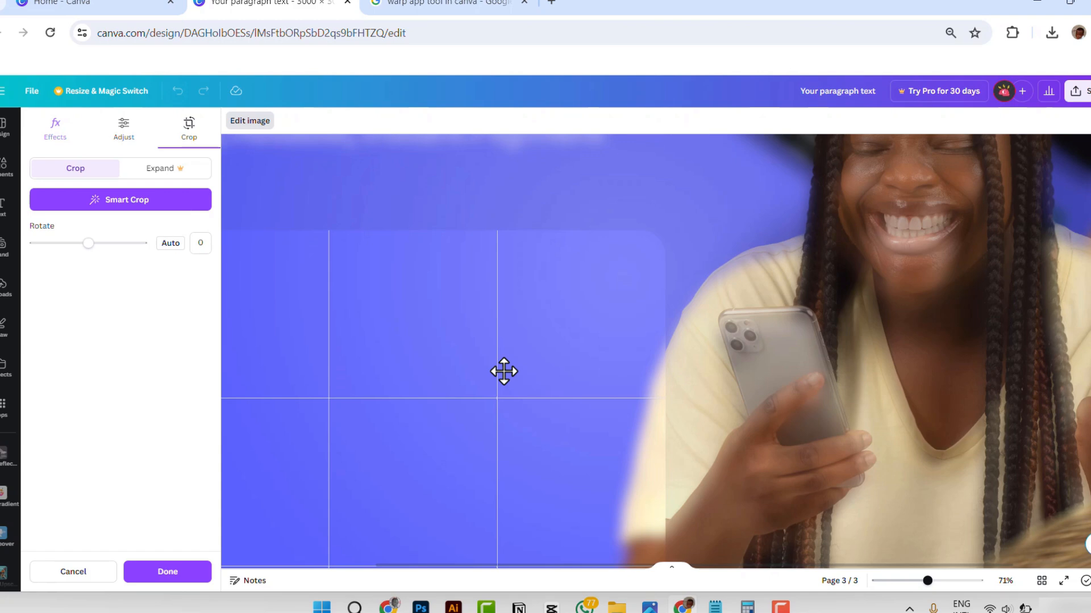
pyautogui.scroll(-4, 738, 489)
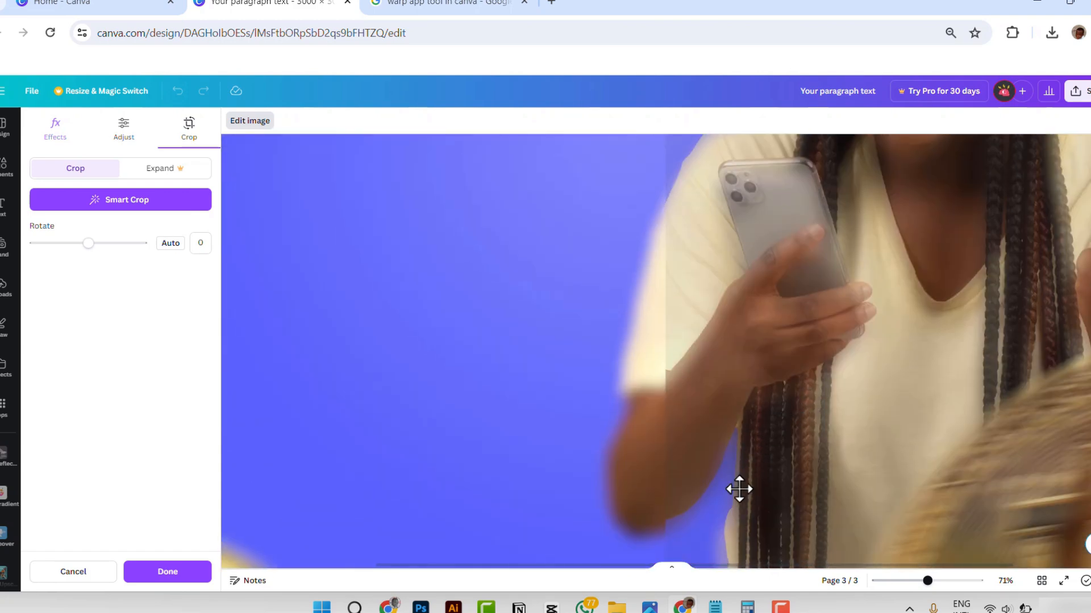
pyautogui.scroll(-1, 676, 456)
pyautogui.moveTo(514, 372); pyautogui.dragTo(511, 355)
pyautogui.scroll(4, 524, 343)
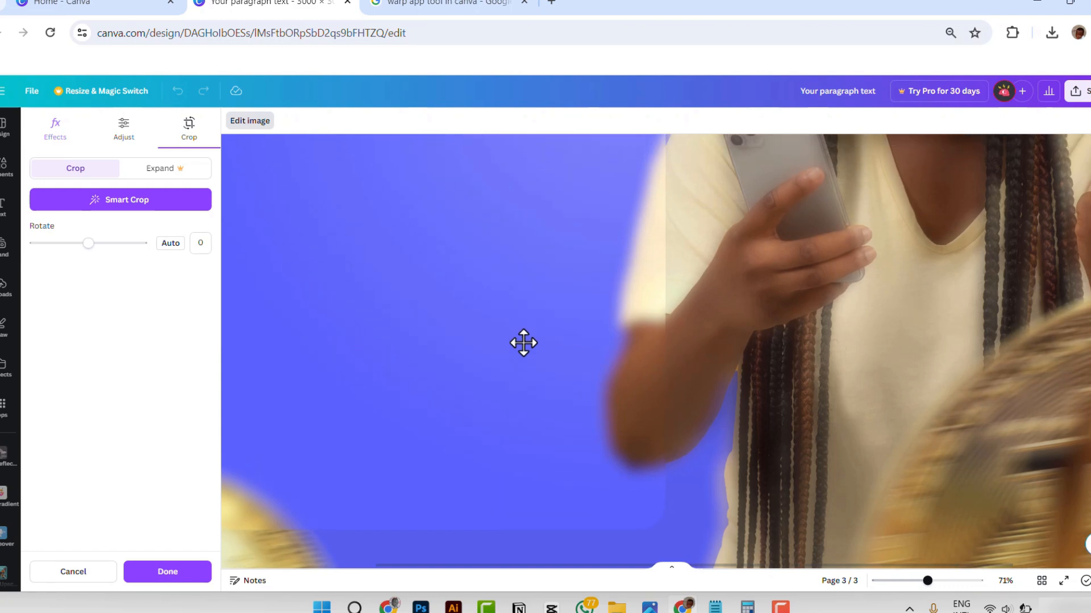
# - Enlarge the cropped image slightly from its upper-right corner, just past the page edge, and apply the crop
pyautogui.scroll(-3, 589, 365)
pyautogui.scroll(-3, 591, 365)
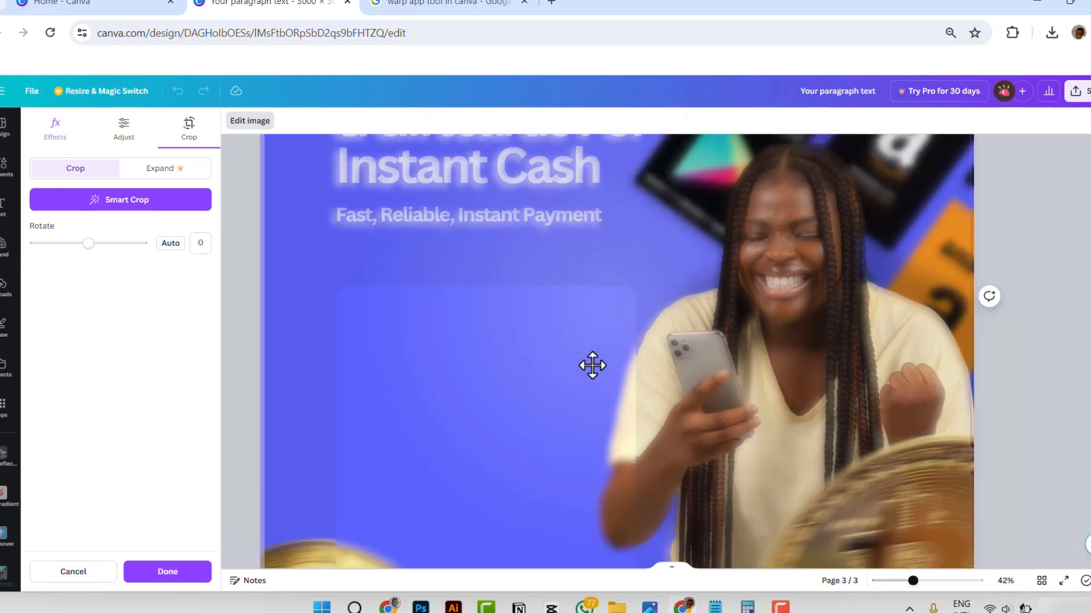
pyautogui.scroll(-1, 575, 300)
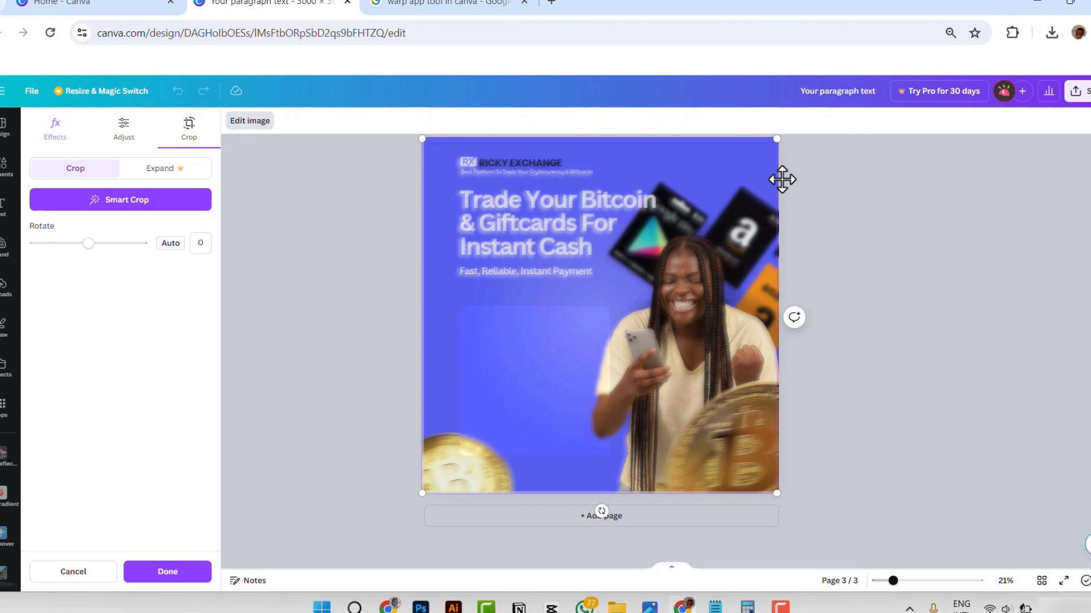
pyautogui.moveTo(777, 145)
pyautogui.mouseDown()
pyautogui.moveTo(770, 151)
pyautogui.moveTo(786, 140)
pyautogui.mouseUp()
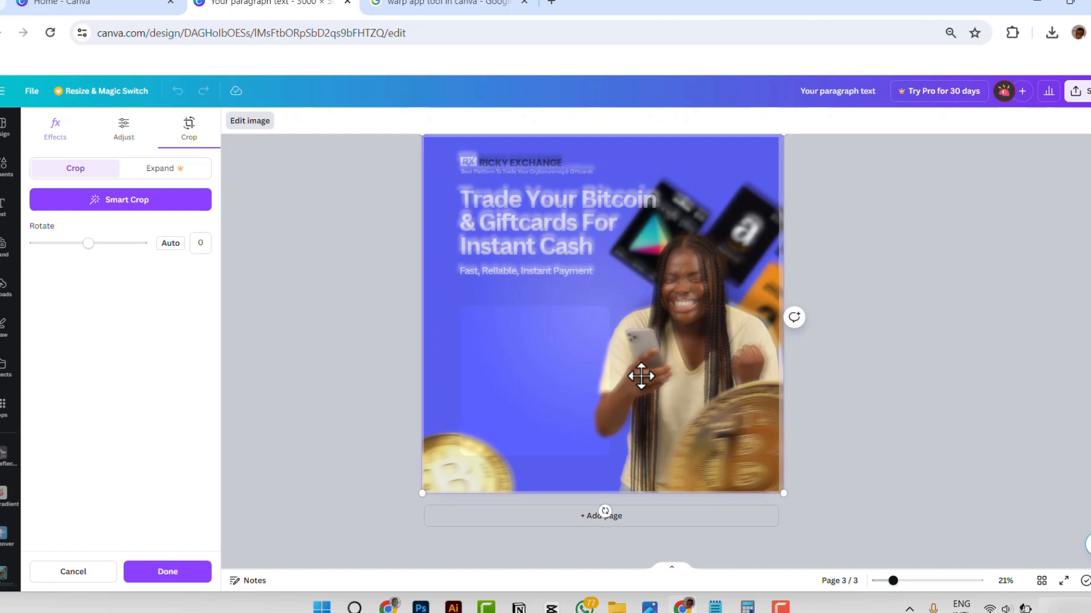
pyautogui.click(164, 579)
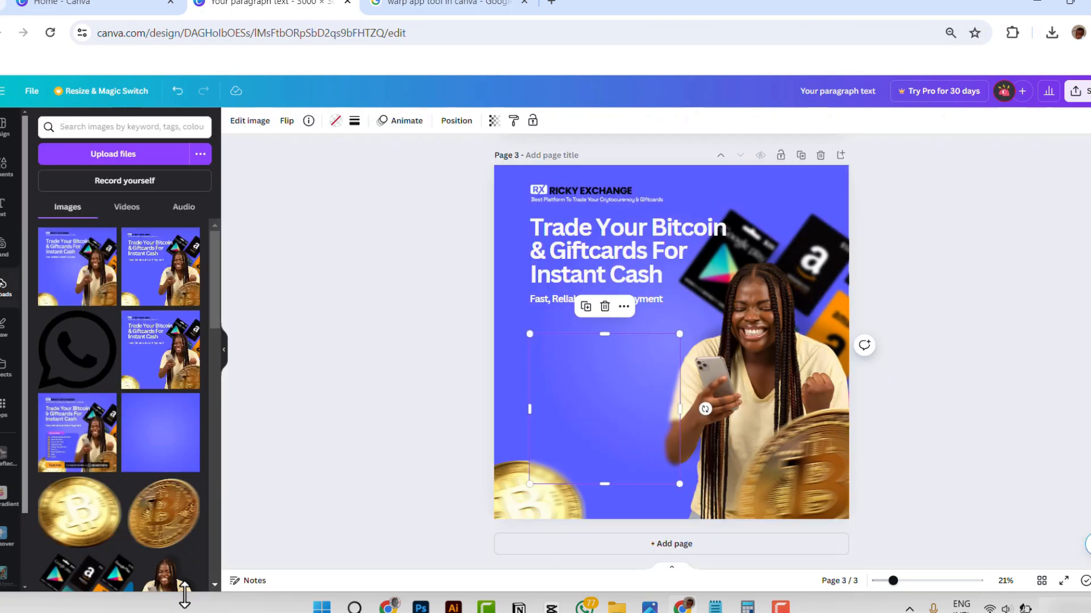
# - Check the panel's blurred edge over the woman's arm and shrink the panel slightly from its upper-left corner
pyautogui.click(355, 386)
pyautogui.scroll(5, 715, 442)
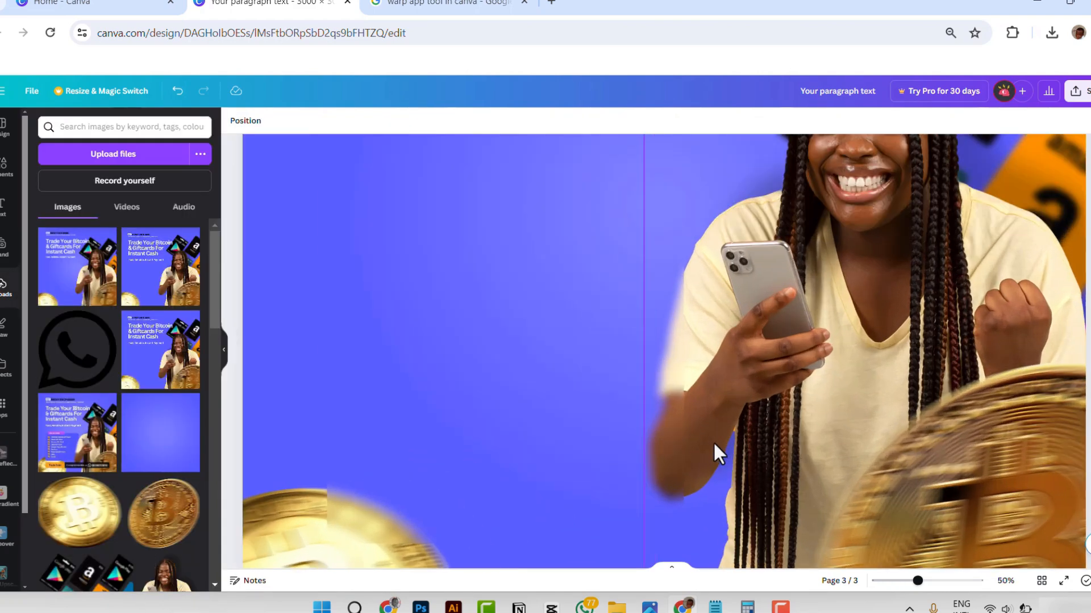
pyautogui.click(571, 423)
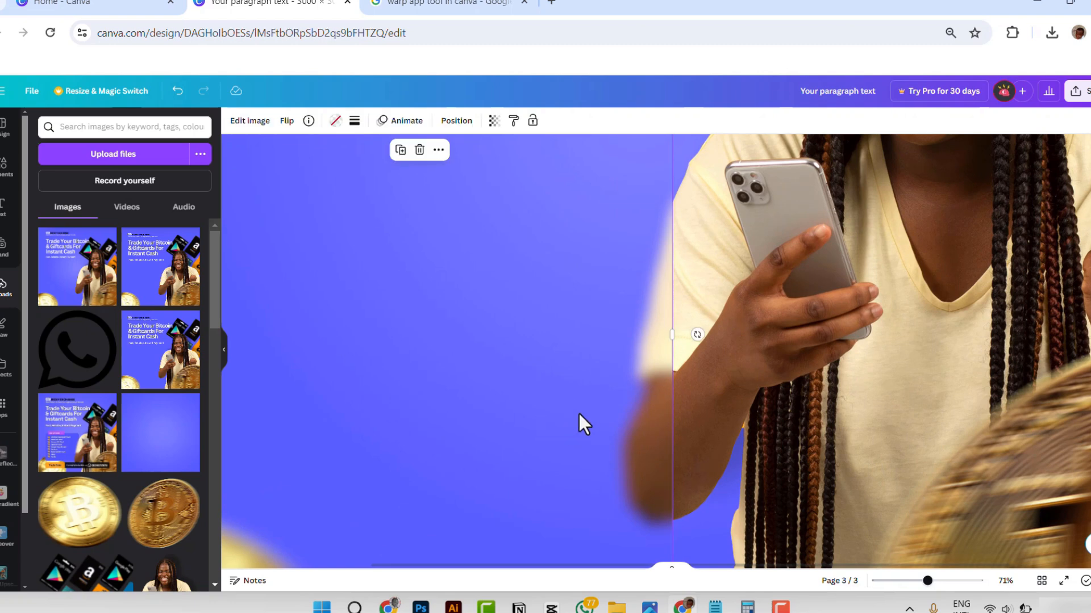
pyautogui.moveTo(579, 413); pyautogui.dragTo(657, 380)
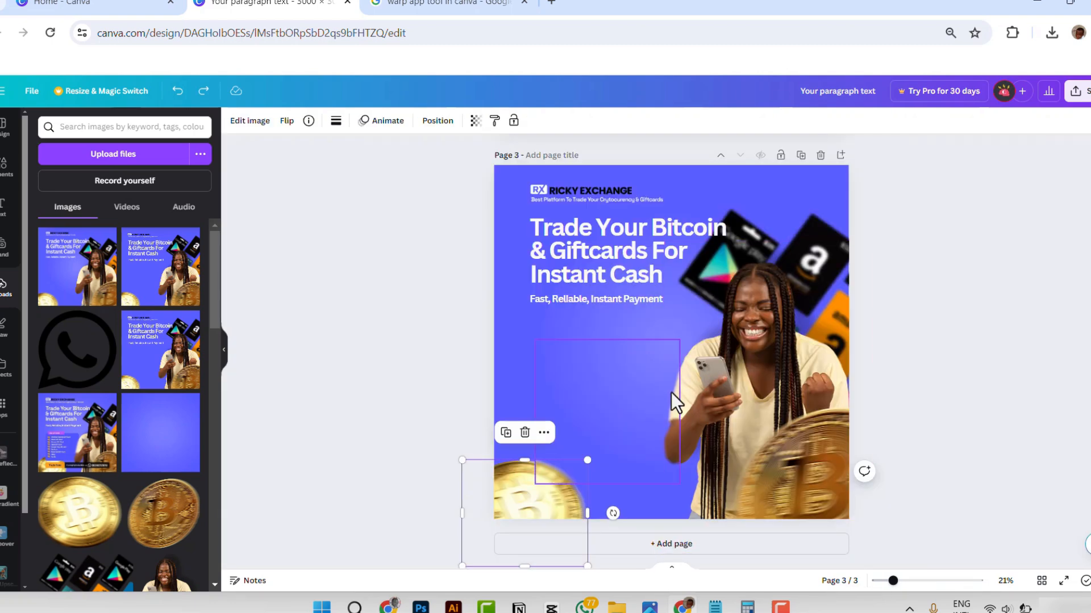
# - Move the panel over the woman's torso and reposition its image in the crop to match the page beneath
pyautogui.click(612, 409)
pyautogui.moveTo(612, 409)
pyautogui.mouseDown()
pyautogui.moveTo(720, 428)
pyautogui.moveTo(786, 363)
pyautogui.moveTo(725, 368)
pyautogui.moveTo(605, 402)
pyautogui.moveTo(611, 413)
pyautogui.mouseUp()
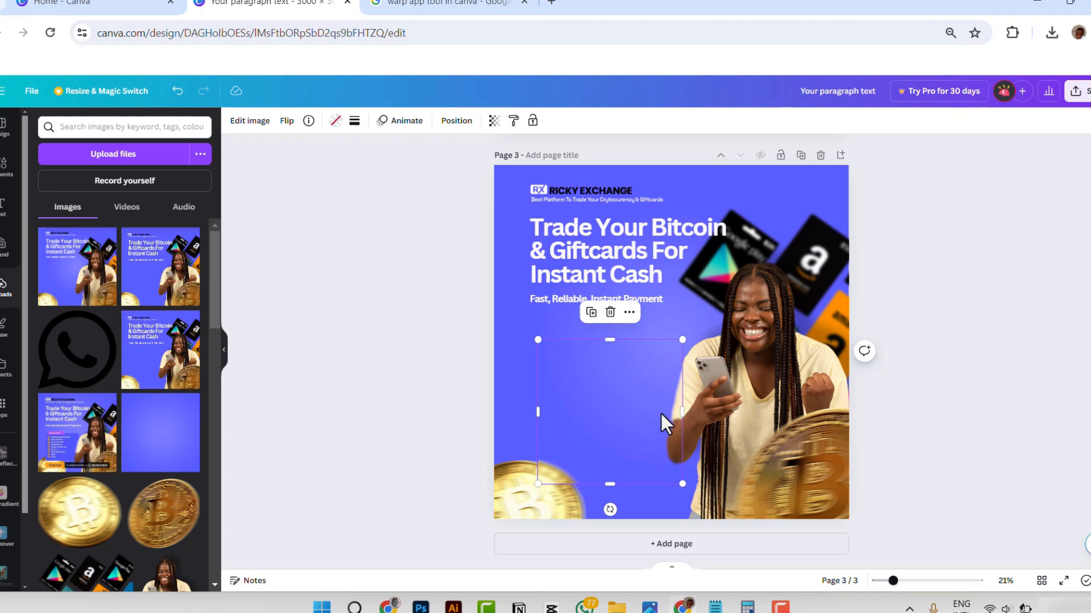
pyautogui.click(230, 121)
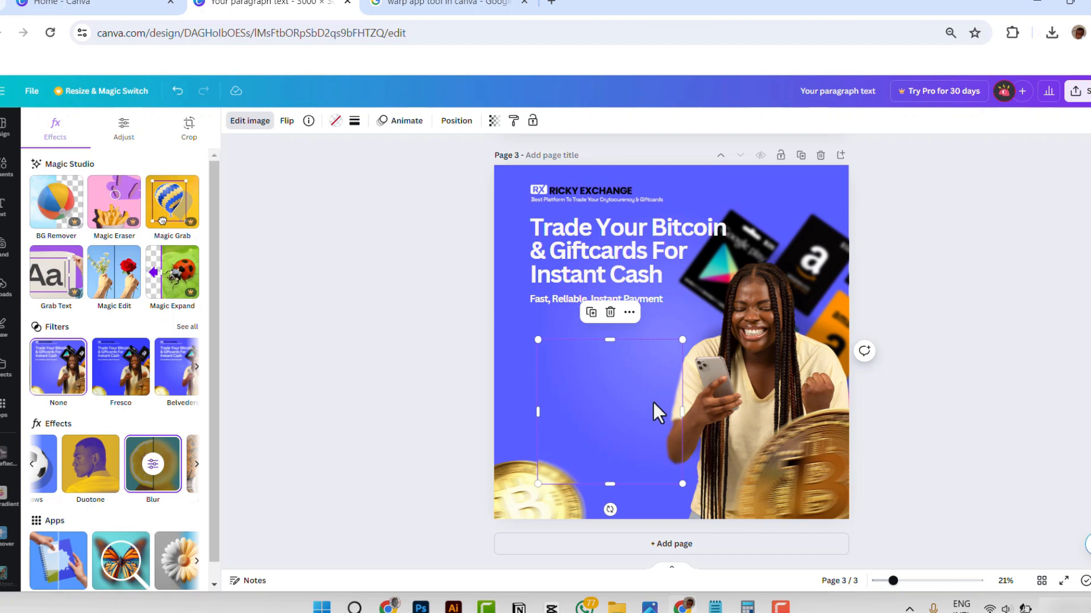
pyautogui.moveTo(616, 406); pyautogui.dragTo(749, 410)
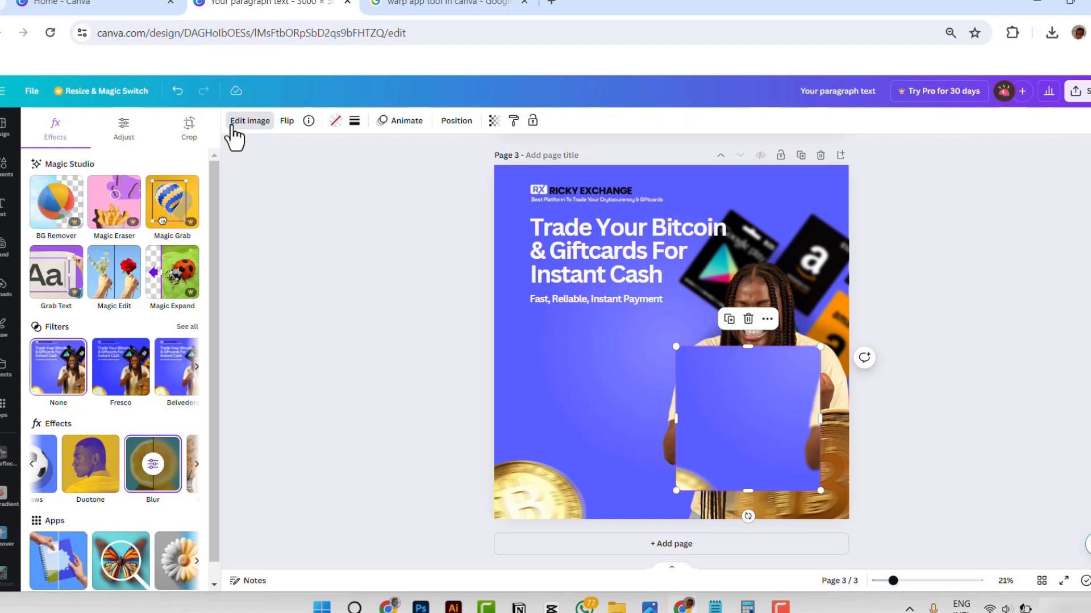
pyautogui.click(194, 130)
pyautogui.moveTo(758, 271); pyautogui.dragTo(604, 263)
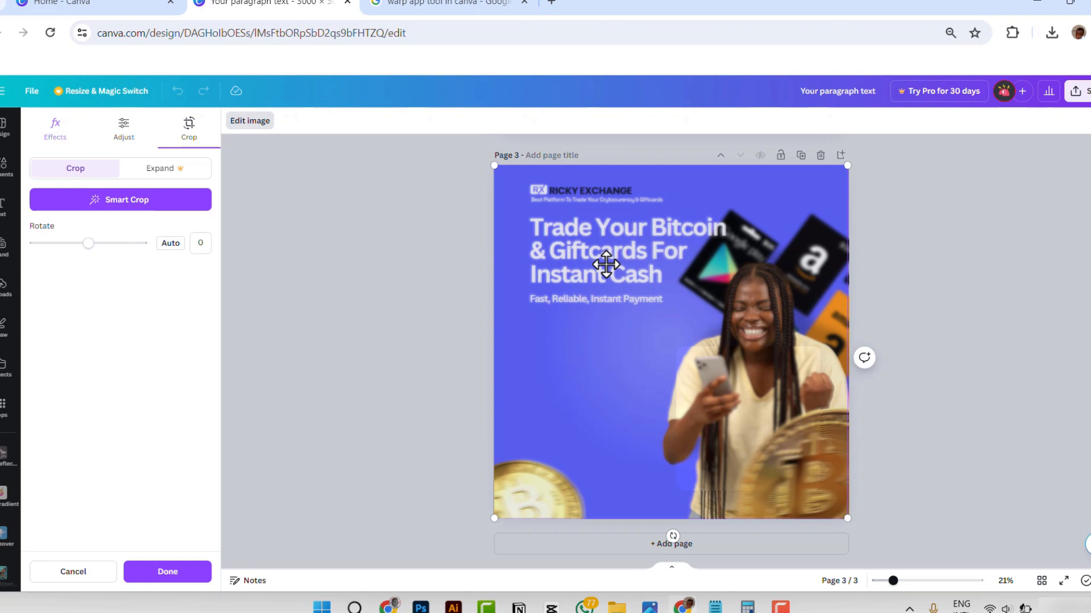
pyautogui.click(169, 575)
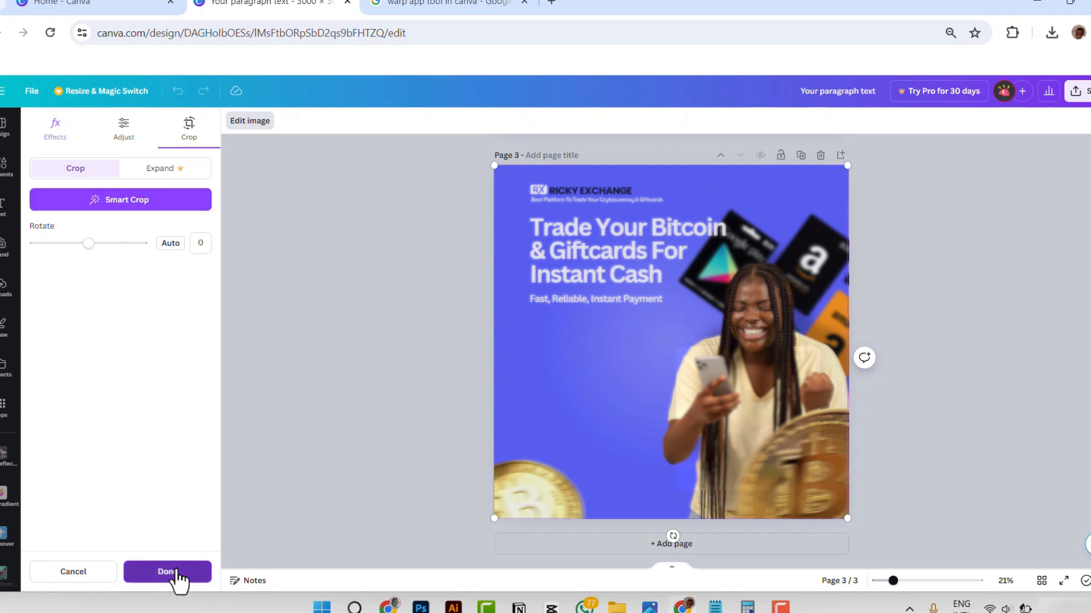
# - Set the whole-image blur intensity of the panel over the woman to 38 and deselect it
pyautogui.click(921, 337)
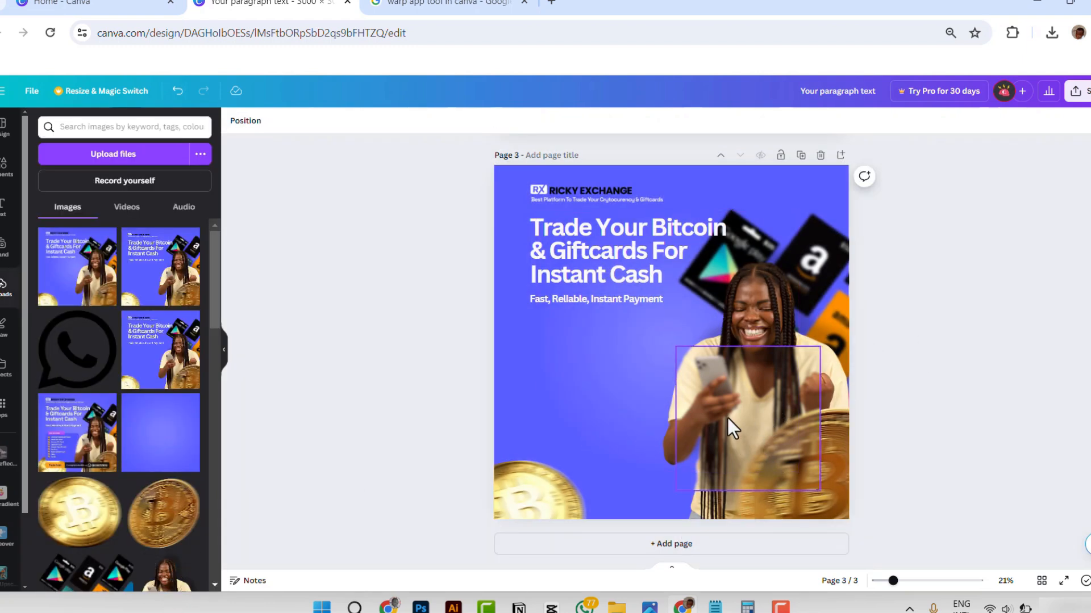
pyautogui.click(793, 396)
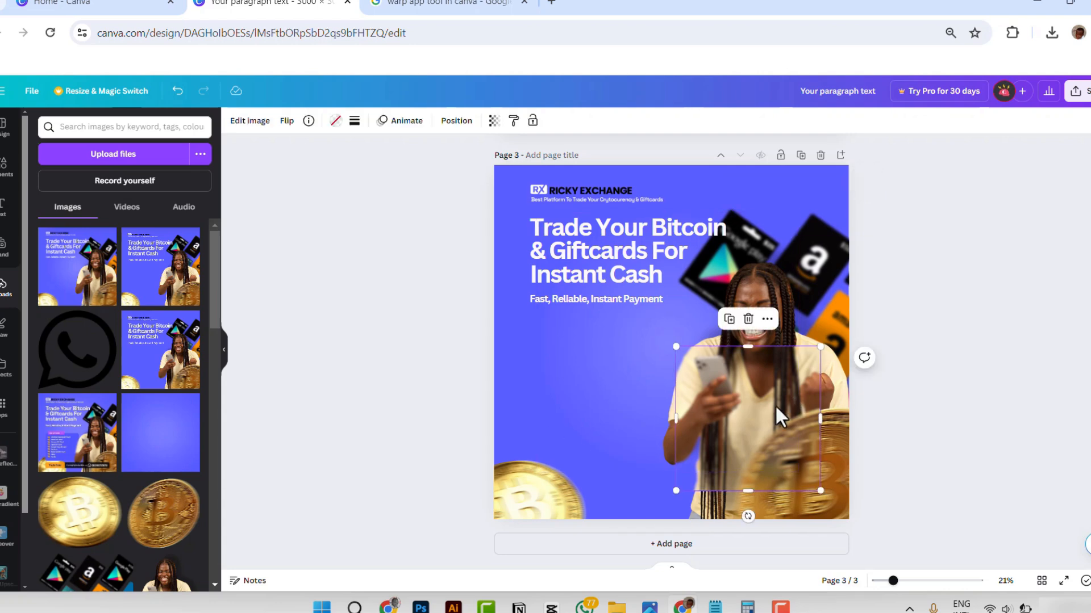
pyautogui.click(245, 121)
pyautogui.click(154, 468)
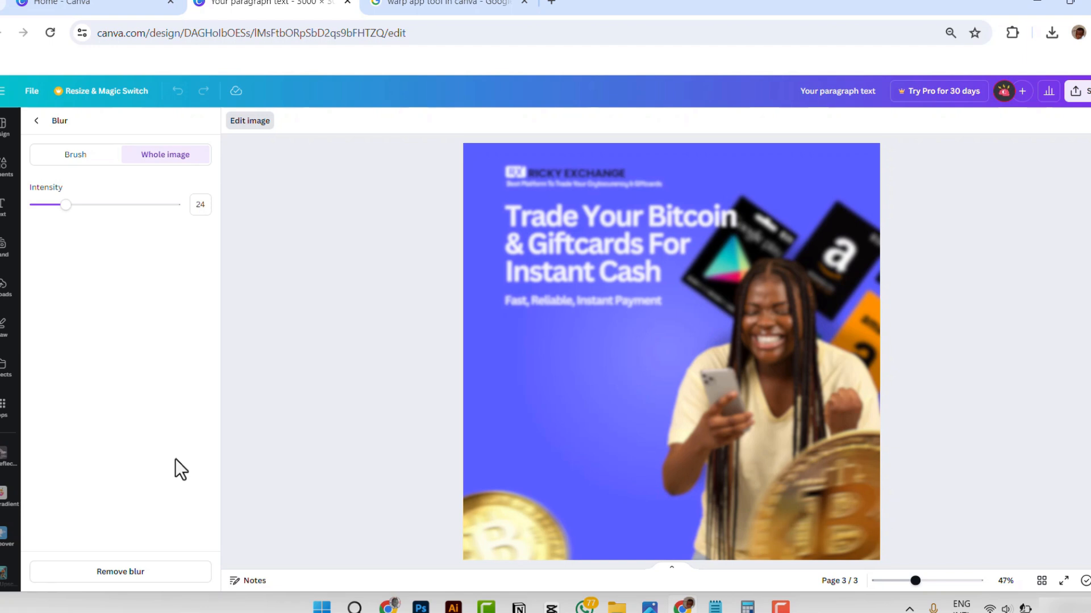
pyautogui.moveTo(65, 204); pyautogui.dragTo(86, 205)
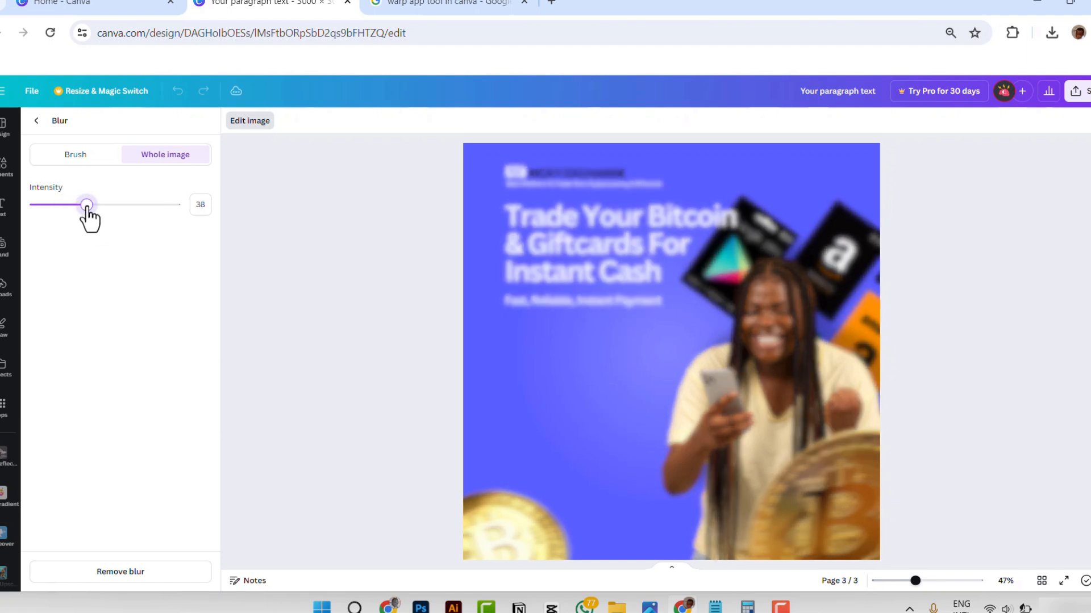
pyautogui.click(37, 121)
pyautogui.click(969, 332)
pyautogui.click(967, 330)
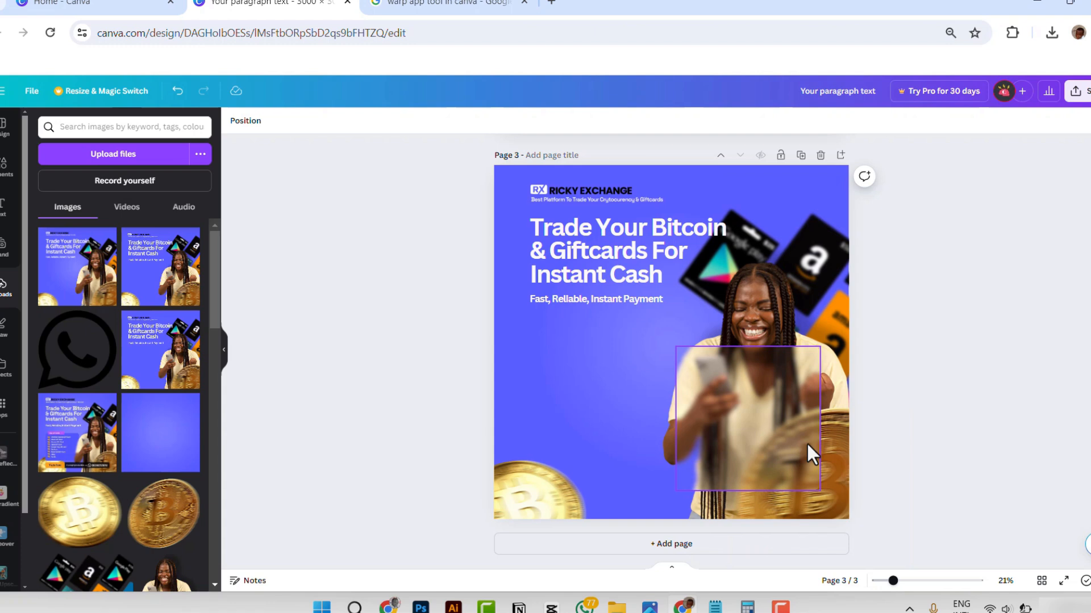
# - Undo the stronger blur, the recrop and the panel's move over the woman
pyautogui.hotkey('ctrl', 'z')
pyautogui.hotkey('ctrl', 'z')
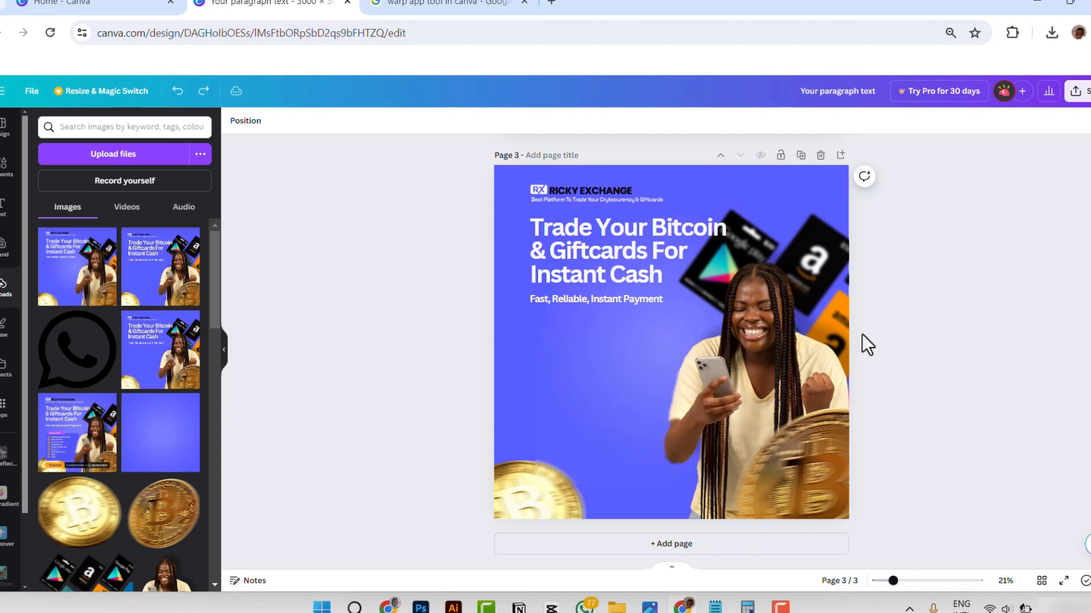
# - Enlarge the panel slightly from its lower-left corner over the gold coin, then deselect it to check the whole page
pyautogui.click(590, 413)
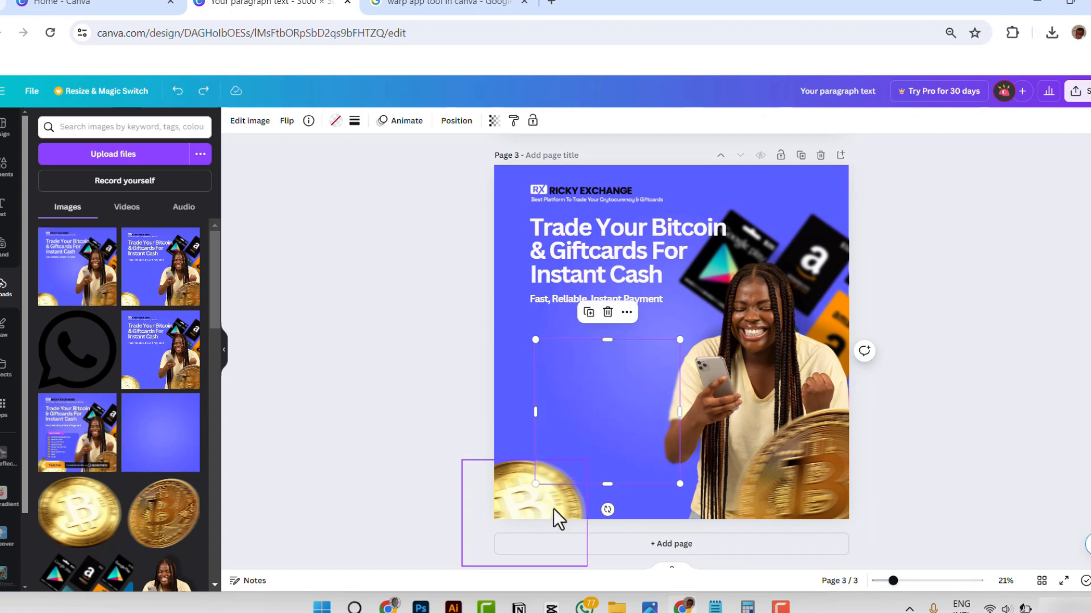
pyautogui.scroll(5, 547, 500)
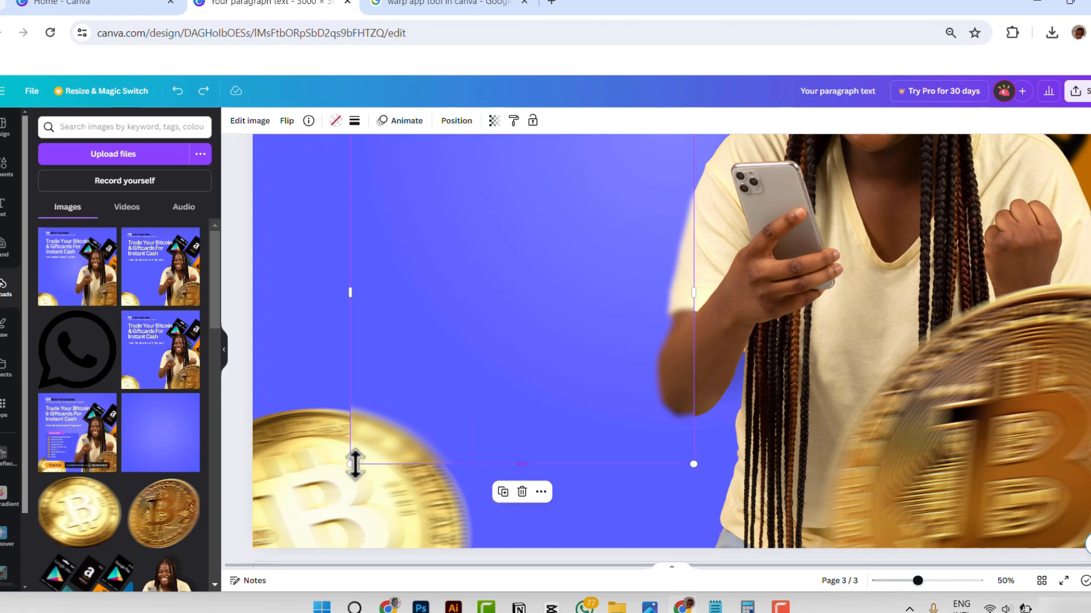
pyautogui.moveTo(350, 463); pyautogui.dragTo(344, 466)
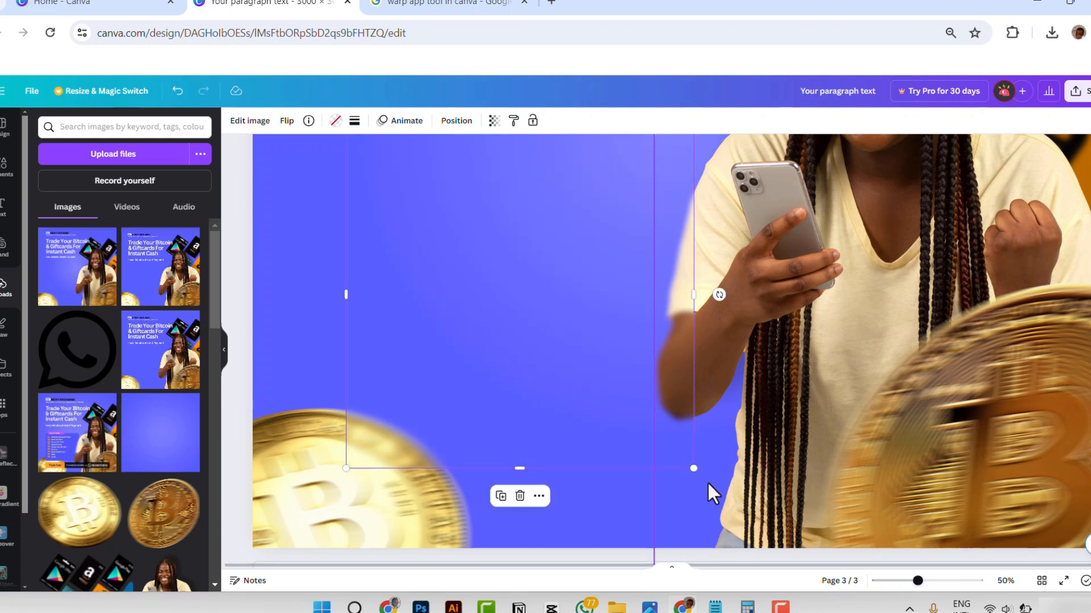
pyautogui.click(282, 337)
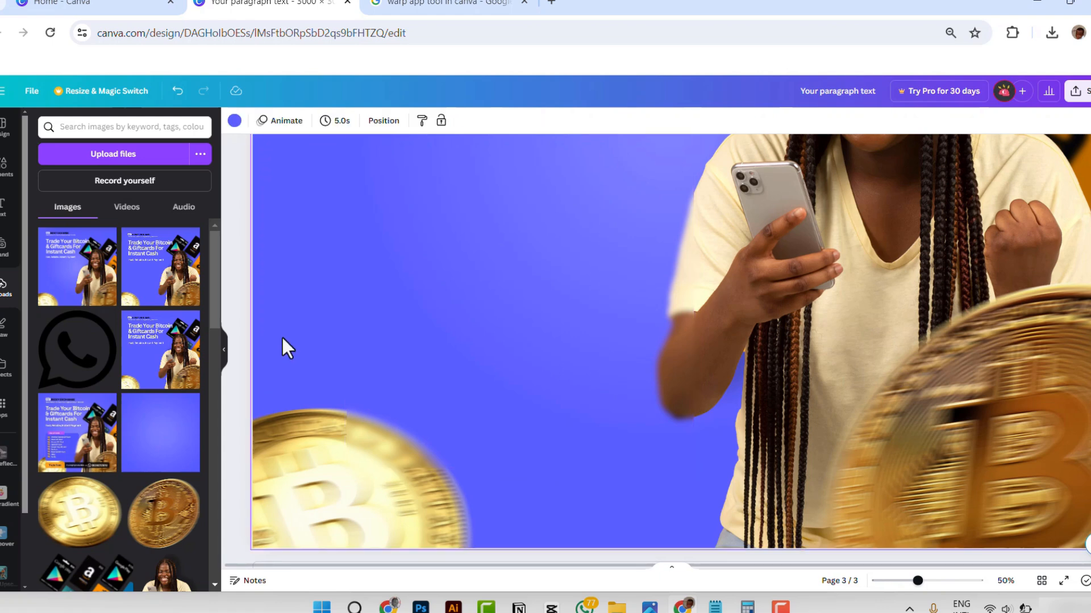
pyautogui.hotkey('ctrl', '-')
pyautogui.hotkey('ctrl', '-')
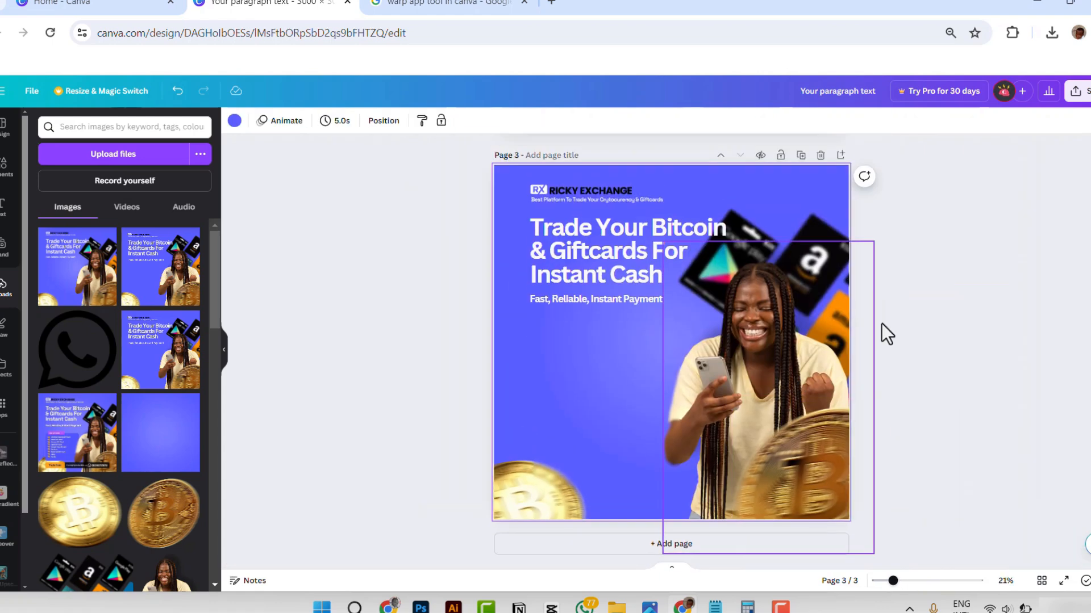
pyautogui.click(973, 236)
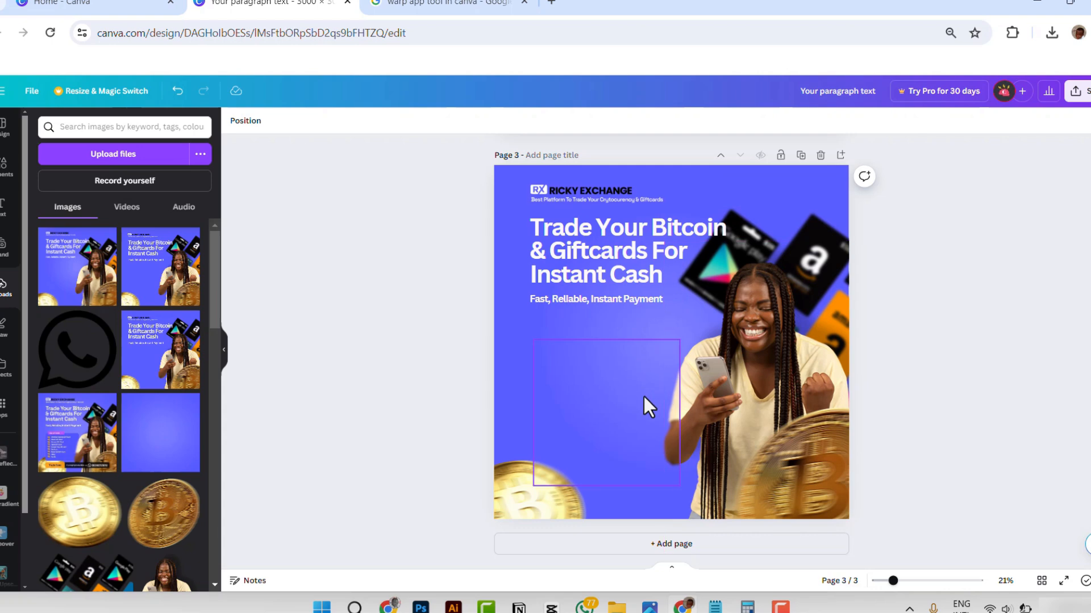
# - Compare the panel with the reference flyer on page 1 and lower the framed image's brightness to -18
pyautogui.click(608, 418)
pyautogui.scroll(10, 674, 261)
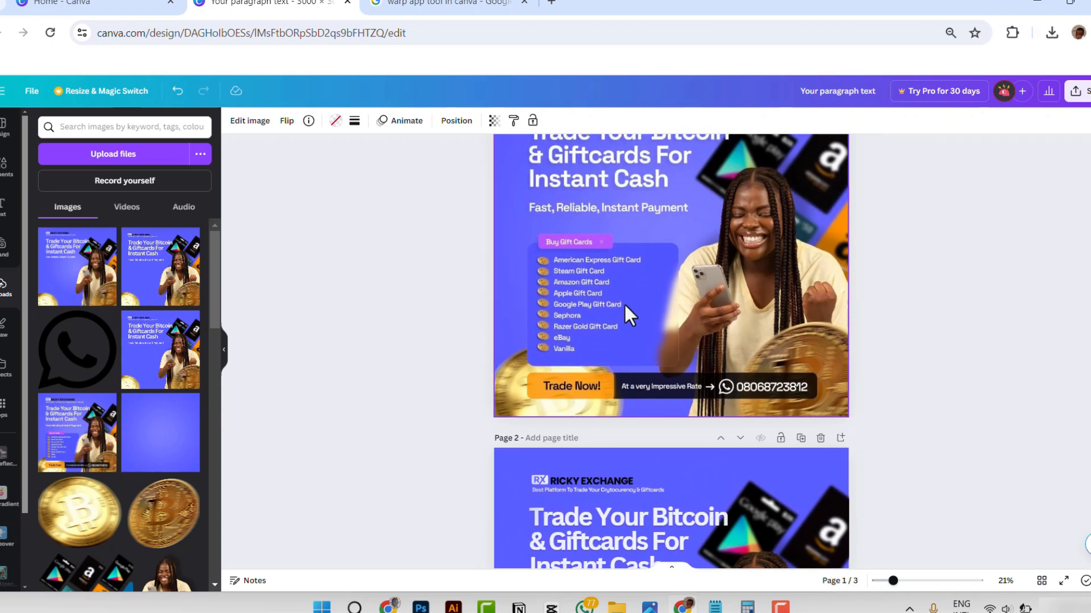
pyautogui.scroll(-10, 624, 302)
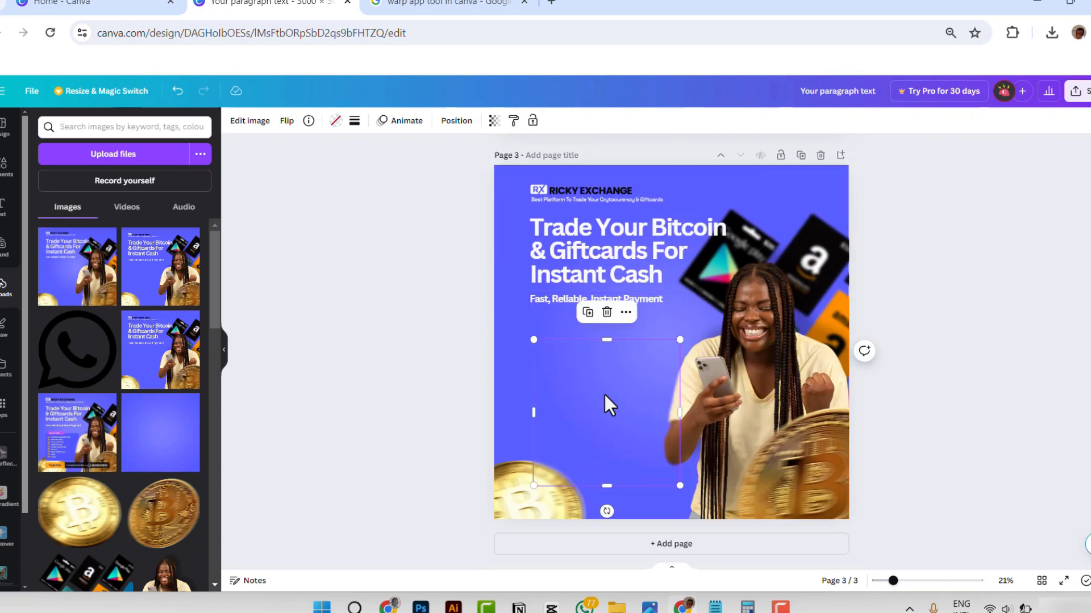
pyautogui.click(250, 120)
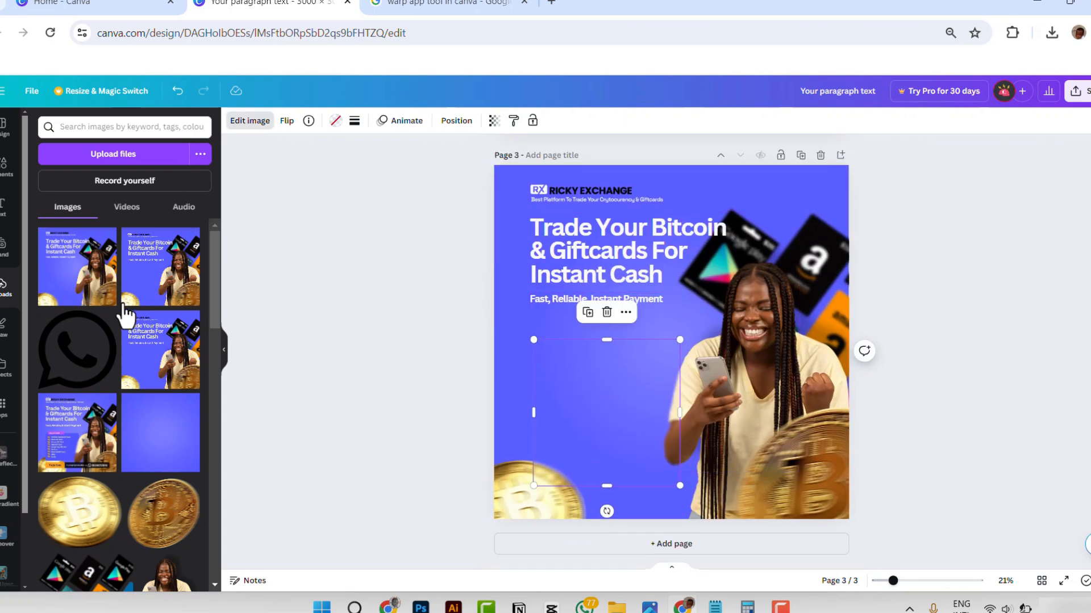
pyautogui.click(121, 131)
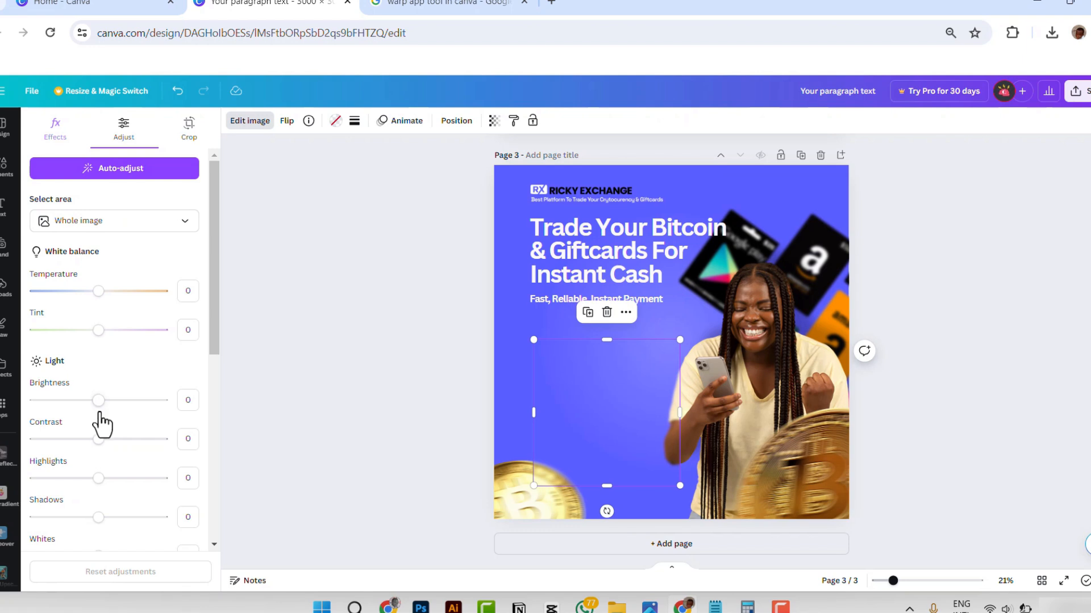
pyautogui.moveTo(100, 408); pyautogui.dragTo(86, 406)
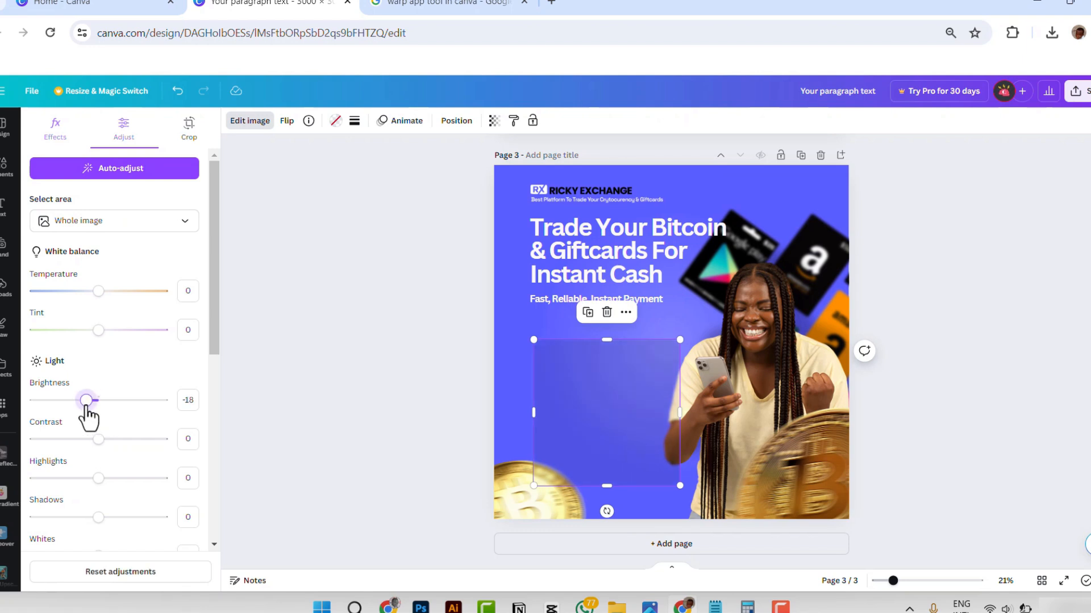
# - Leave the image adjustments and nudge the darkened glass panel slightly up and to the left
pyautogui.click(663, 331)
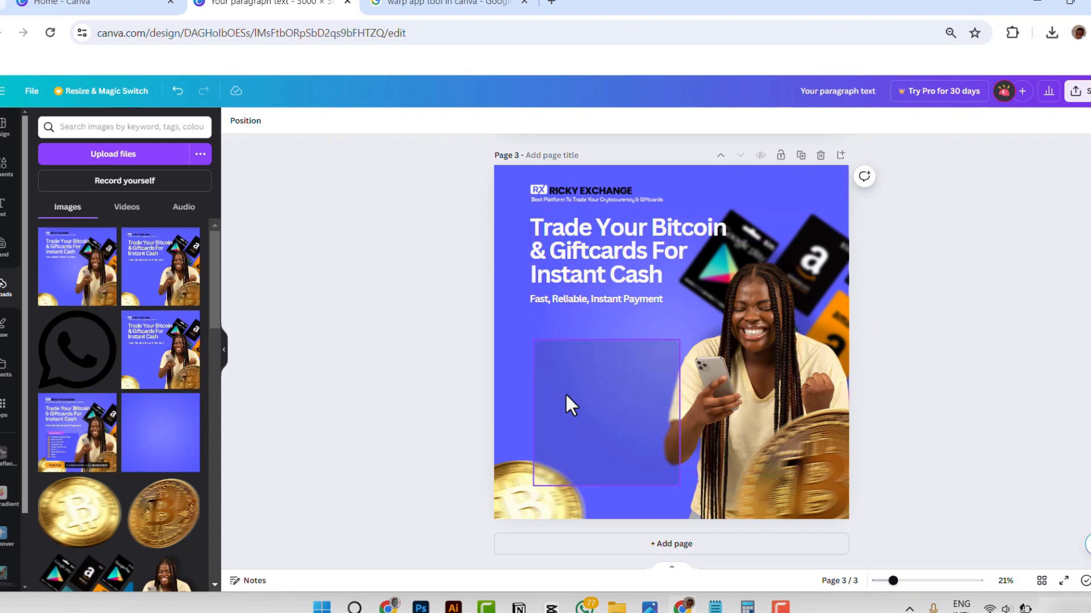
pyautogui.moveTo(565, 393); pyautogui.dragTo(561, 393)
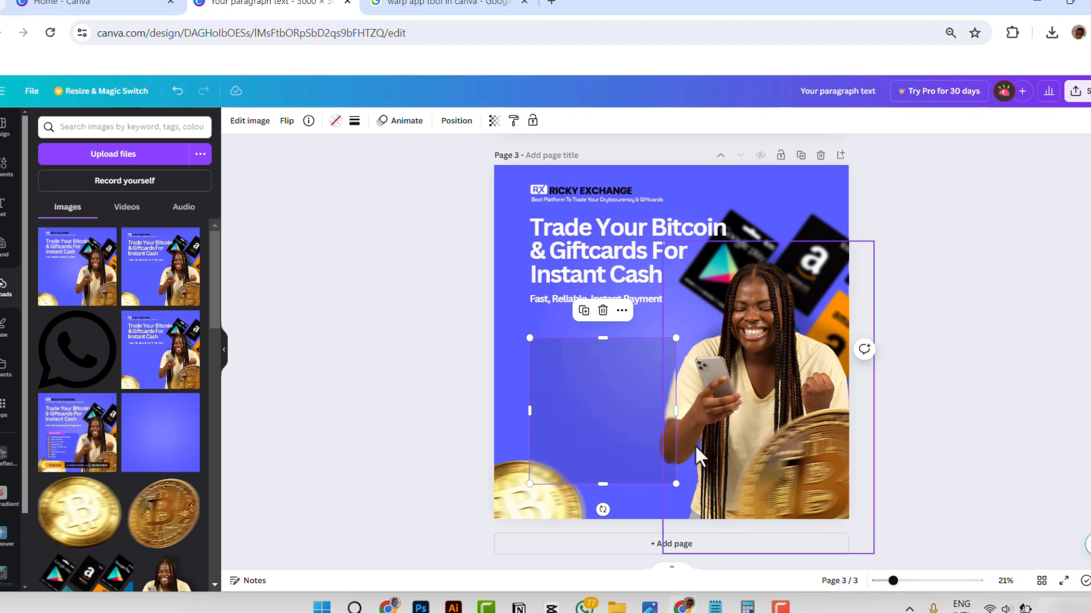
# - Add the tilted gold Bitcoin coin image from the uploads to page 3
pyautogui.scroll(-3, 165, 465)
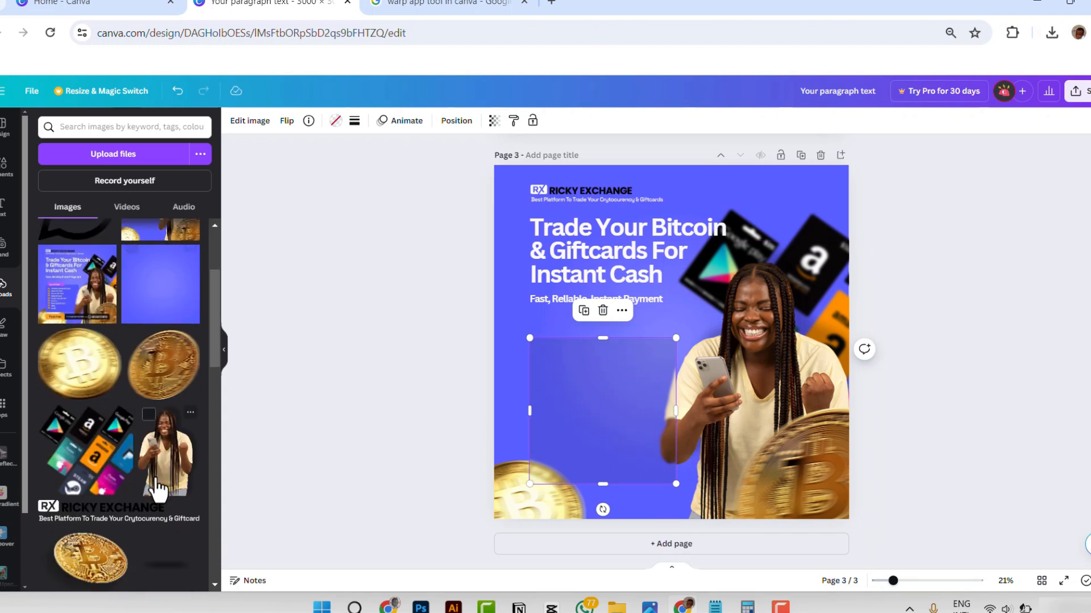
pyautogui.scroll(-3, 159, 488)
pyautogui.click(97, 436)
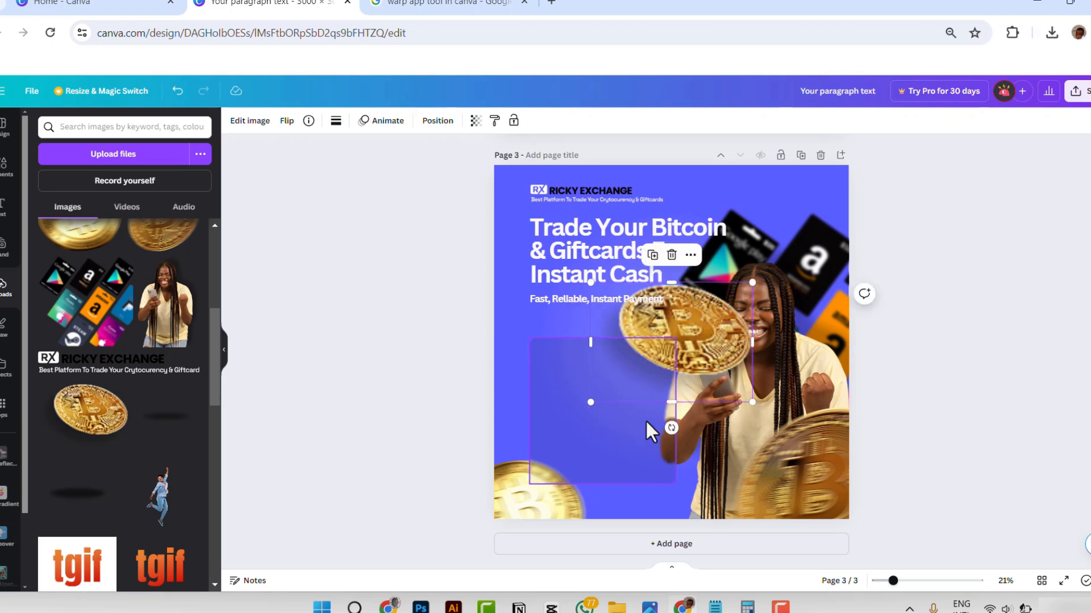
# - Try to place the tilted coin over the glass panel, then undo its placement inside the panel's frame
pyautogui.moveTo(687, 319); pyautogui.dragTo(591, 387)
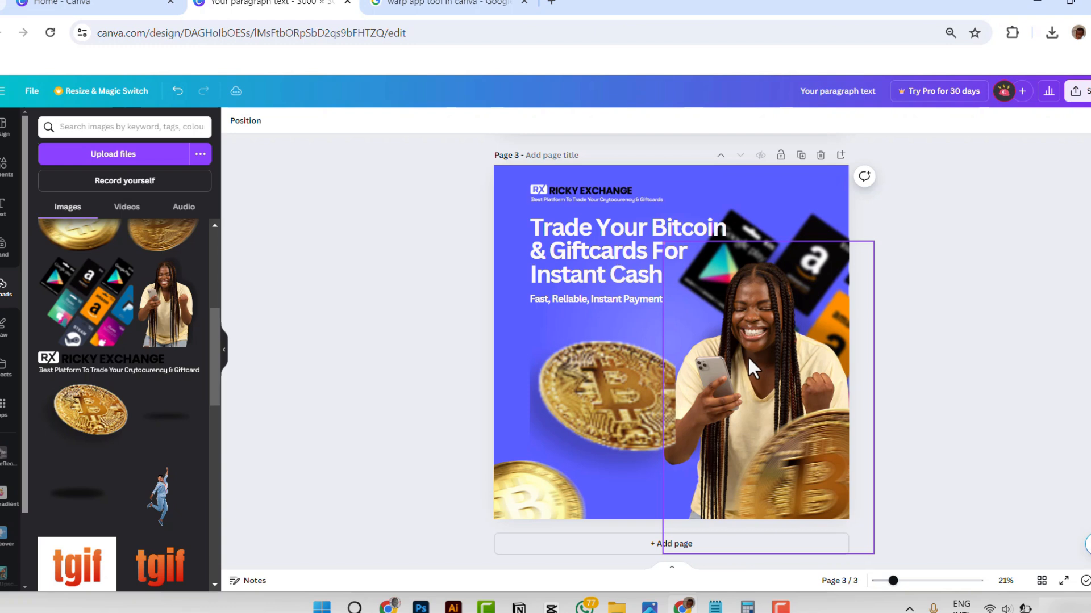
pyautogui.hotkey('ctrl', 'z')
pyautogui.hotkey('ctrl', 'z')
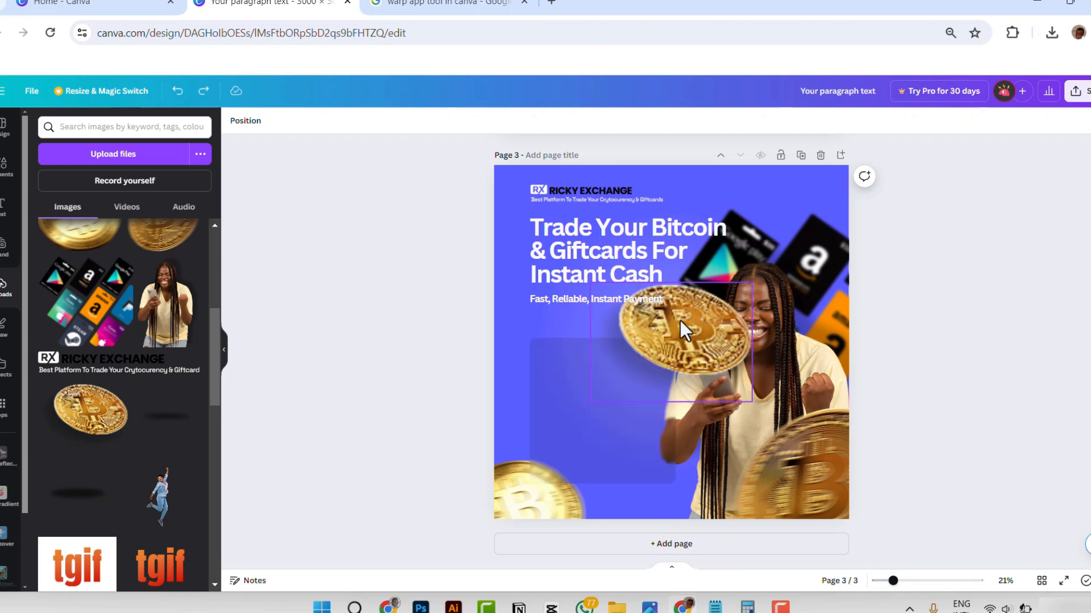
# - Move the tilted coin off the frame and shrink it to a tiny bullet icon near the panel's upper-left corner
pyautogui.click(695, 322)
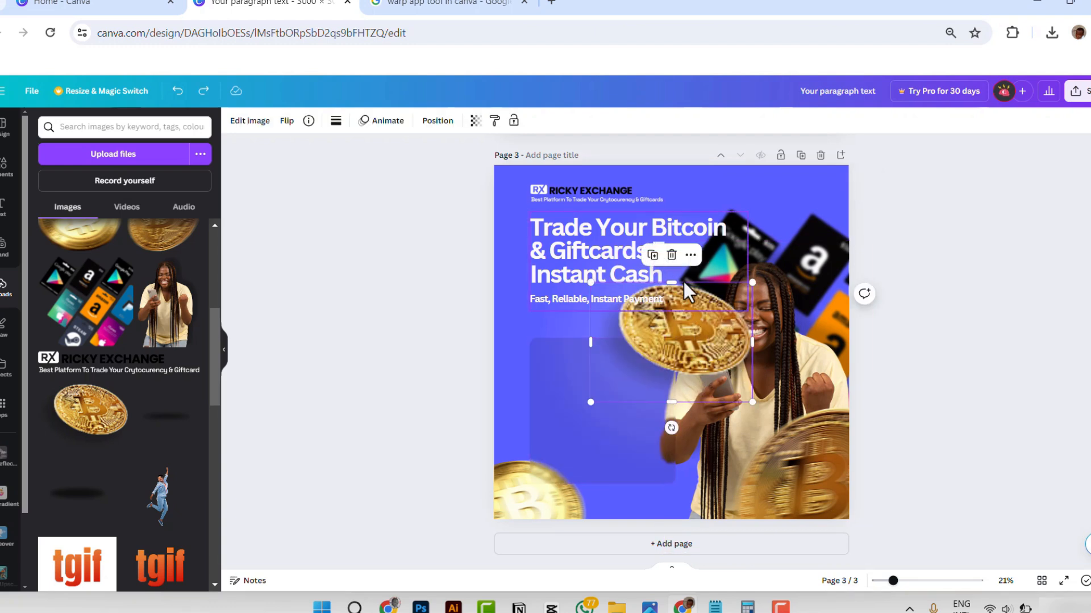
pyautogui.moveTo(708, 336); pyautogui.dragTo(714, 296)
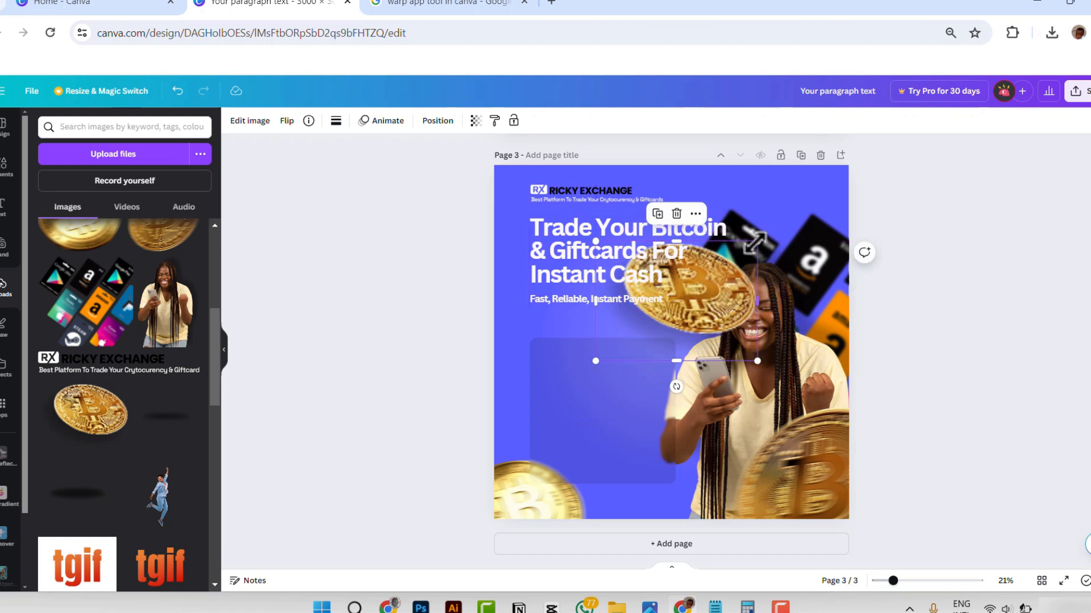
pyautogui.moveTo(755, 242); pyautogui.dragTo(551, 394)
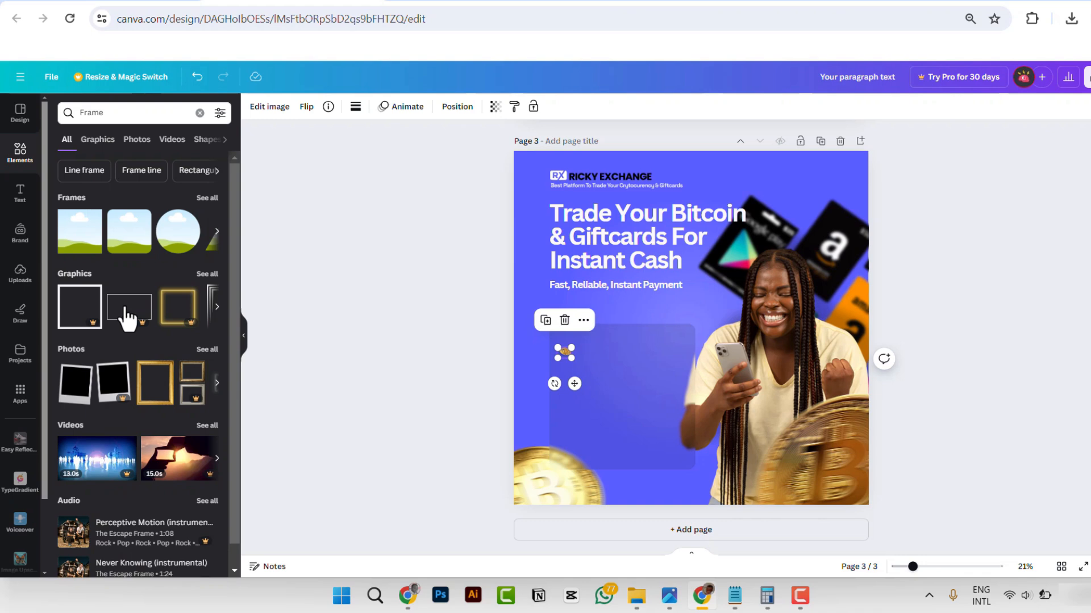
# - Add a rounded rectangle shape and resize it into an orange button over the panel's upper edge
pyautogui.click(199, 113)
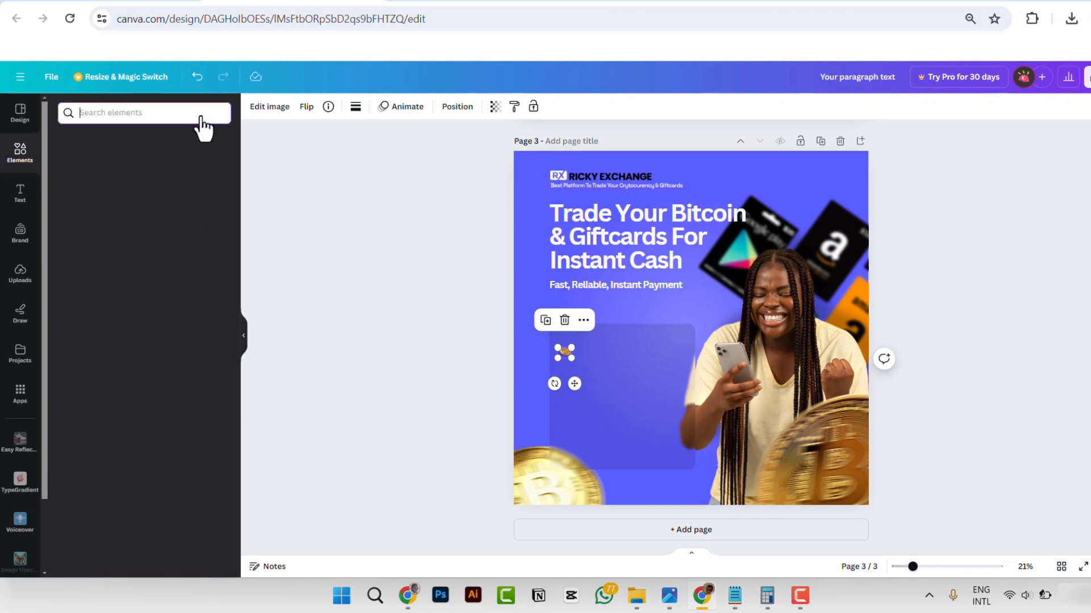
pyautogui.click(108, 275)
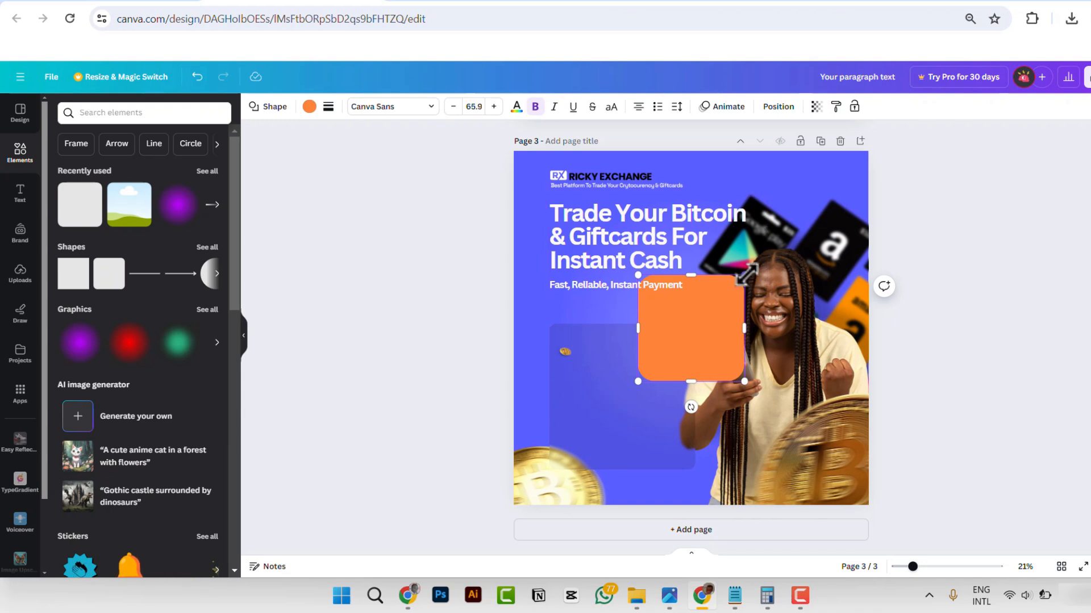
pyautogui.moveTo(745, 275); pyautogui.dragTo(615, 364)
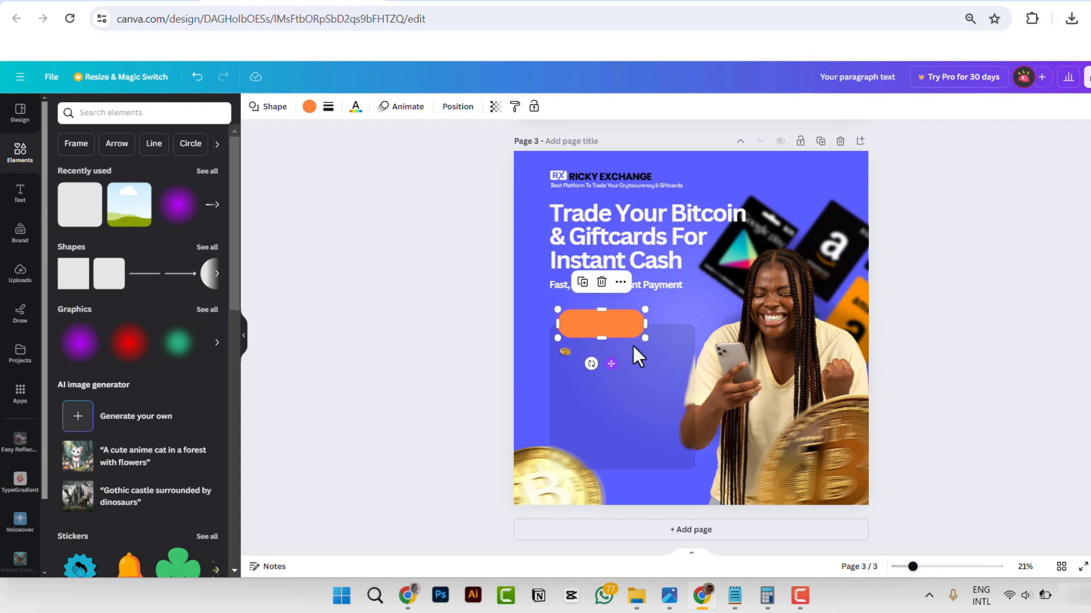
pyautogui.moveTo(651, 323); pyautogui.dragTo(658, 324)
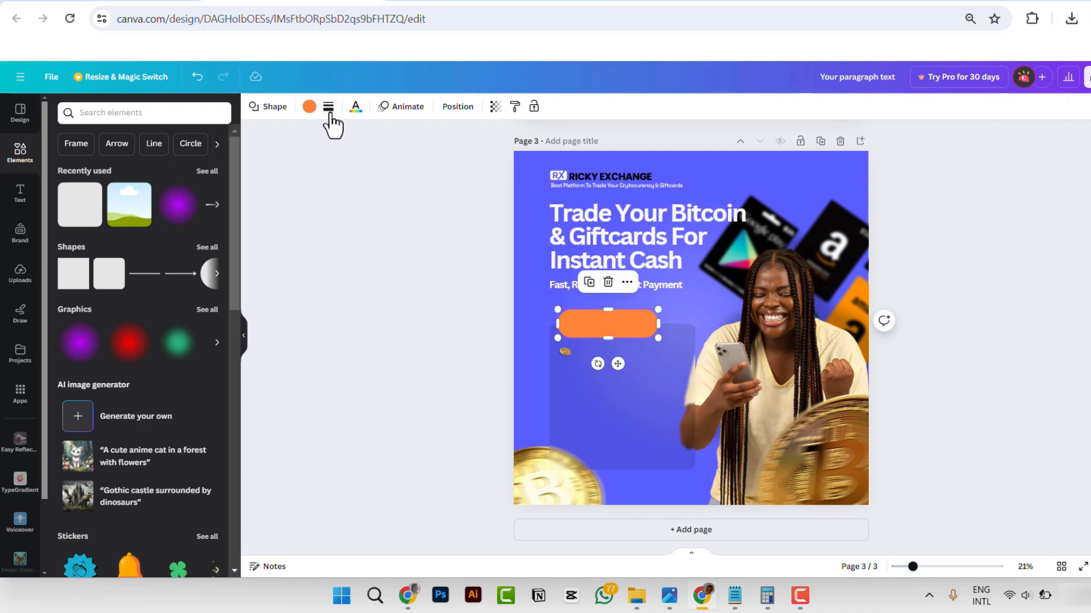
# - Set the orange button's corner rounding to 47 and shrink it slightly in height and width
pyautogui.click(328, 108)
pyautogui.moveTo(358, 218); pyautogui.dragTo(396, 227)
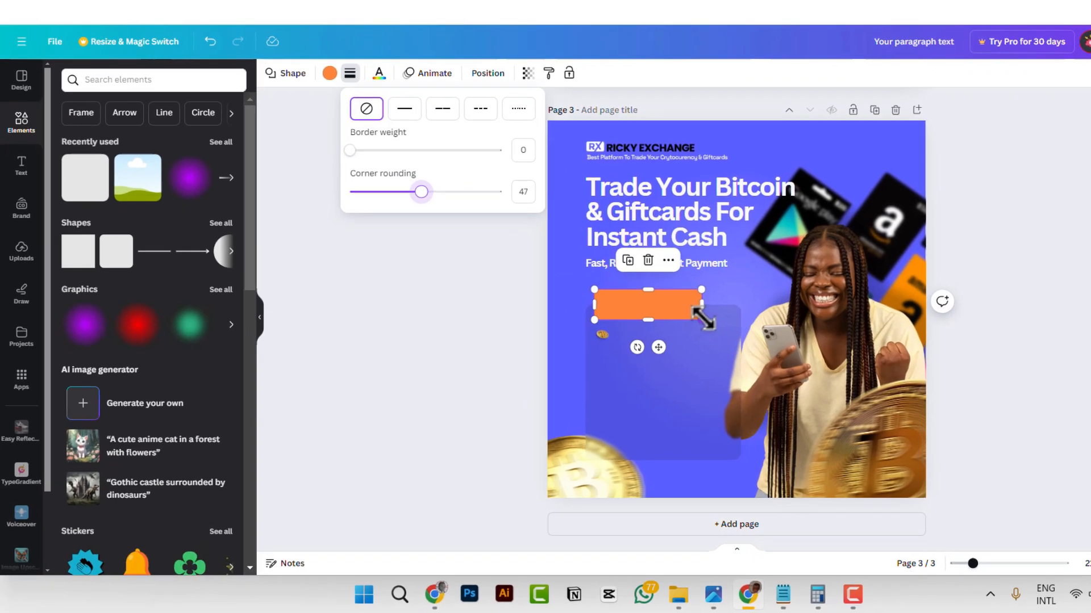
pyautogui.moveTo(658, 338); pyautogui.dragTo(647, 330)
pyautogui.moveTo(732, 293); pyautogui.dragTo(726, 293)
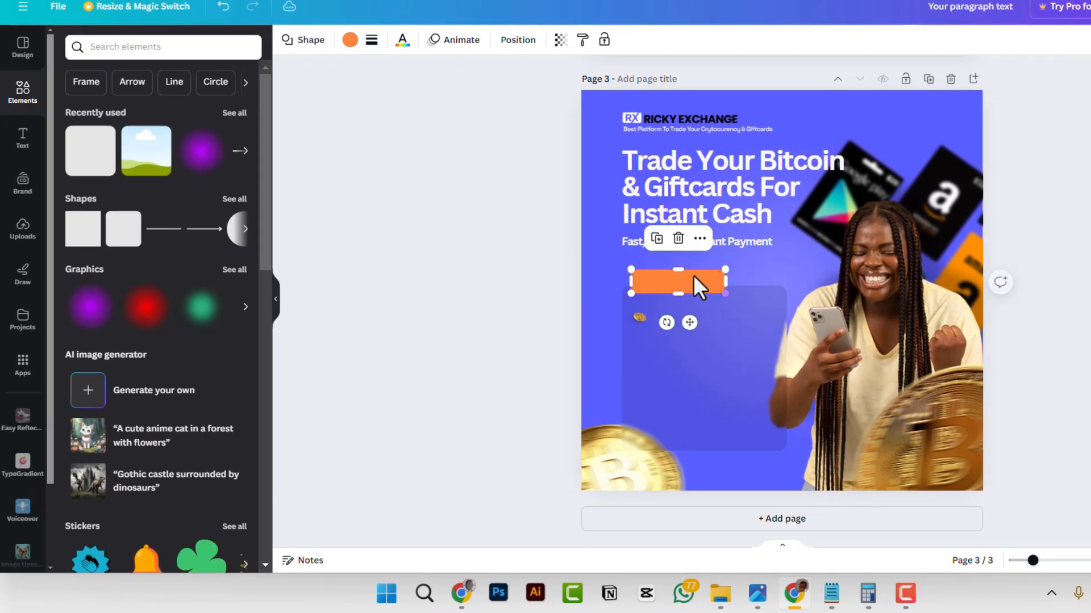
# - Duplicate the orange button into a wide bar along the page's lower edge, with a shorter copy over its left end
pyautogui.moveTo(694, 326); pyautogui.dragTo(687, 497)
pyautogui.click(664, 242)
pyautogui.moveTo(717, 461); pyautogui.dragTo(938, 475)
pyautogui.moveTo(782, 474); pyautogui.dragTo(867, 469)
pyautogui.moveTo(934, 467); pyautogui.dragTo(695, 468)
# - Fill the wide bar at the foot of the page with black from the document colours
pyautogui.click(771, 472)
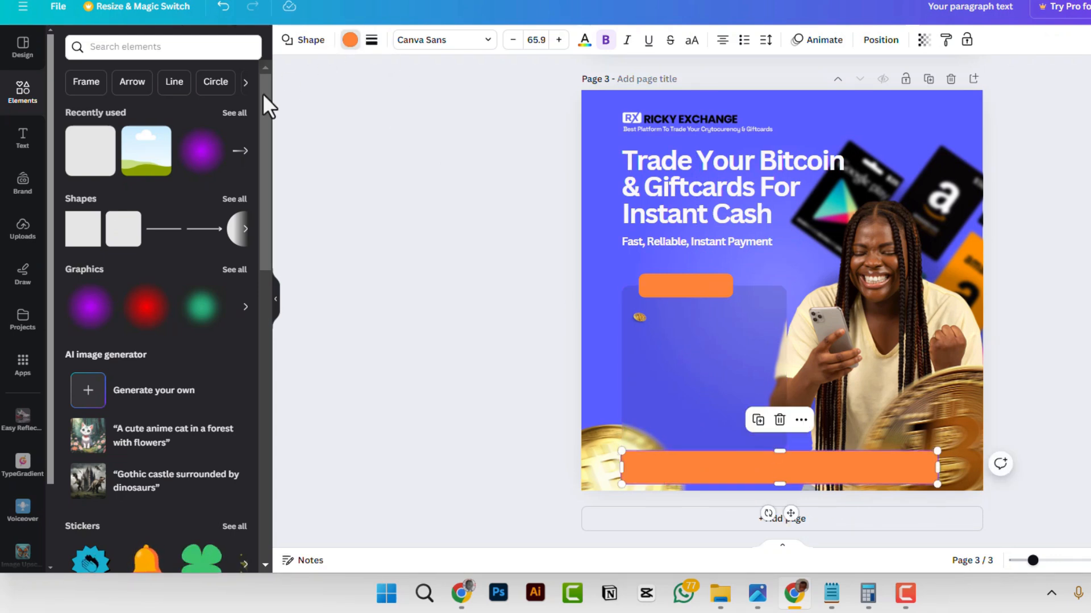
pyautogui.click(137, 116)
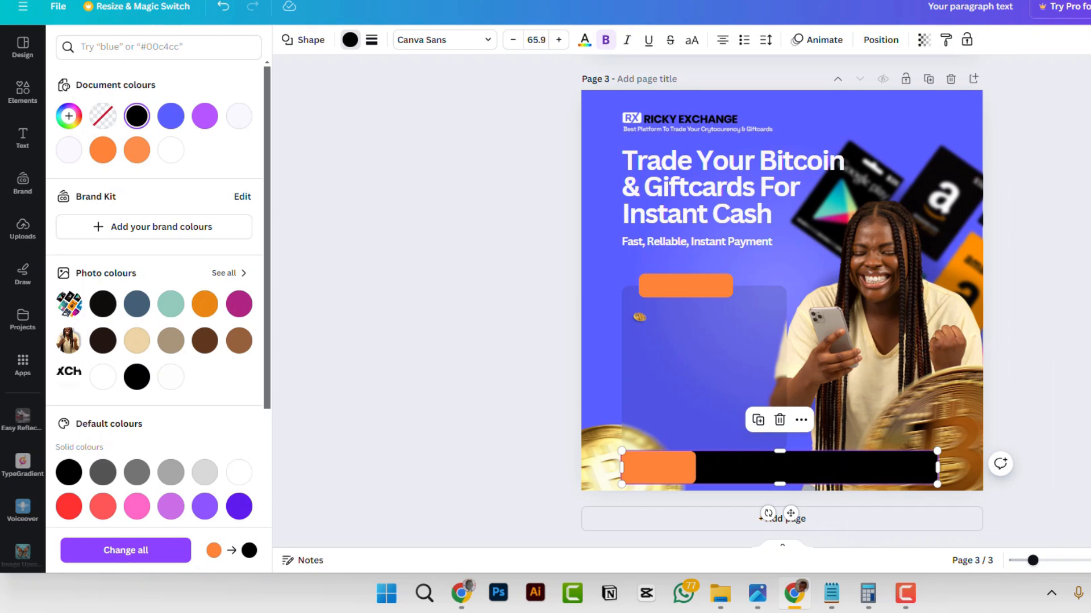
pyautogui.click(841, 468)
# - Duplicate the "Fast, Reliable, Instant Payment" text and place the copy beside the small coin on the panel
pyautogui.click(638, 317)
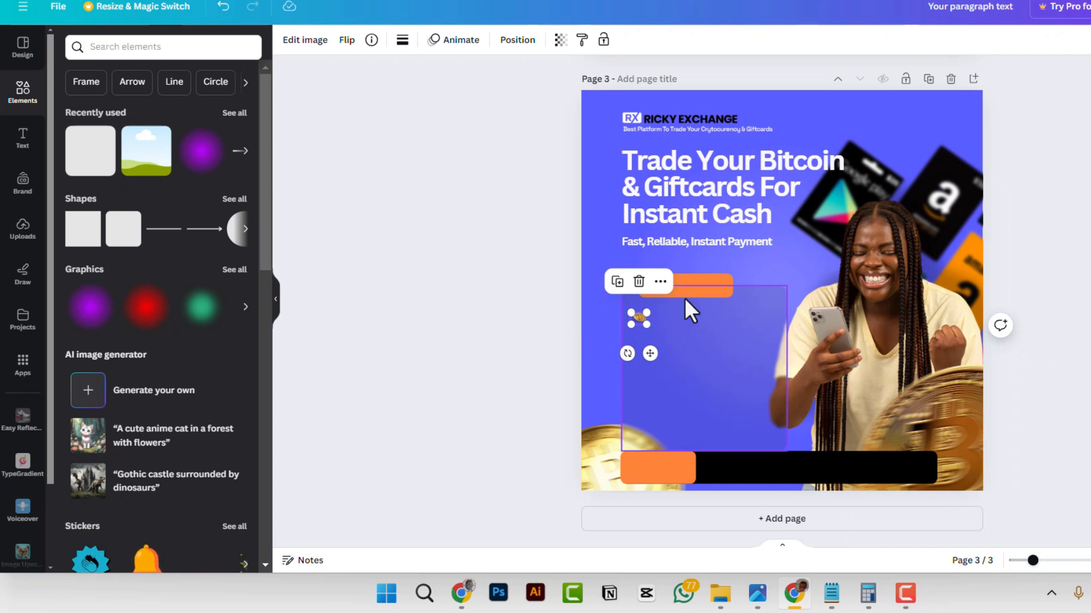
pyautogui.click(721, 244)
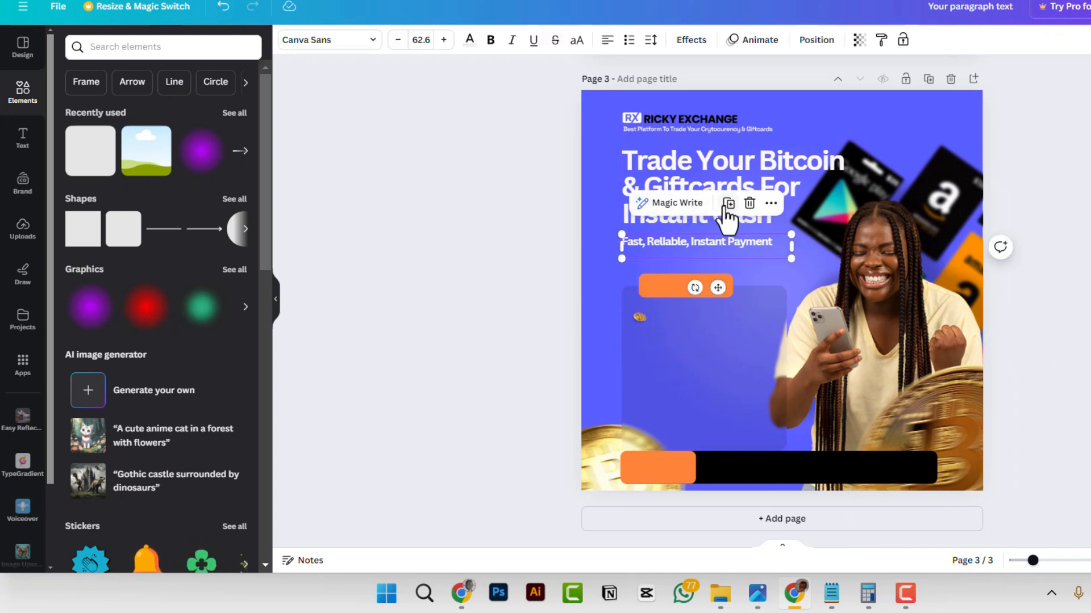
pyautogui.moveTo(730, 259); pyautogui.dragTo(751, 325)
# - Switch to the Notepad document, copy the list from American Express Gift Card to Vanilla, and return to the Canva design
pyautogui.hotkey('alt', 'Tab')
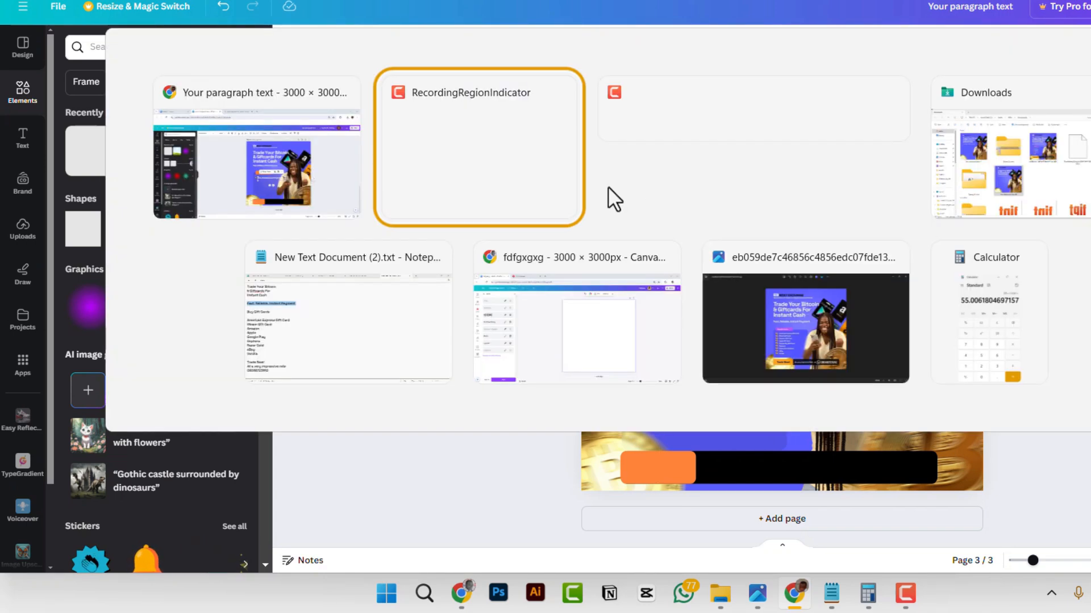
pyautogui.click(342, 336)
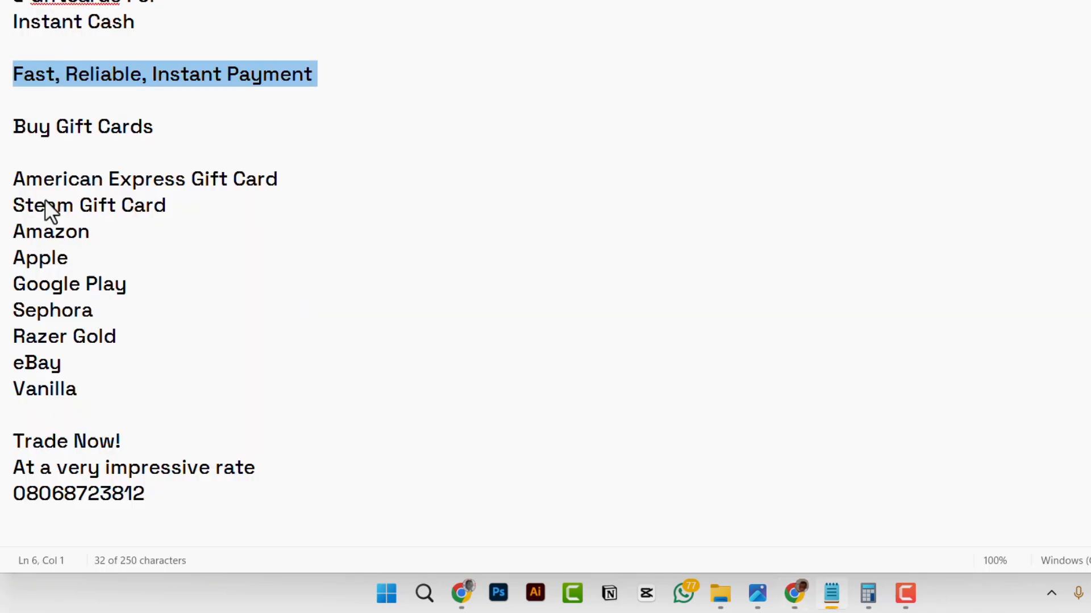
pyautogui.moveTo(12, 180); pyautogui.dragTo(151, 400)
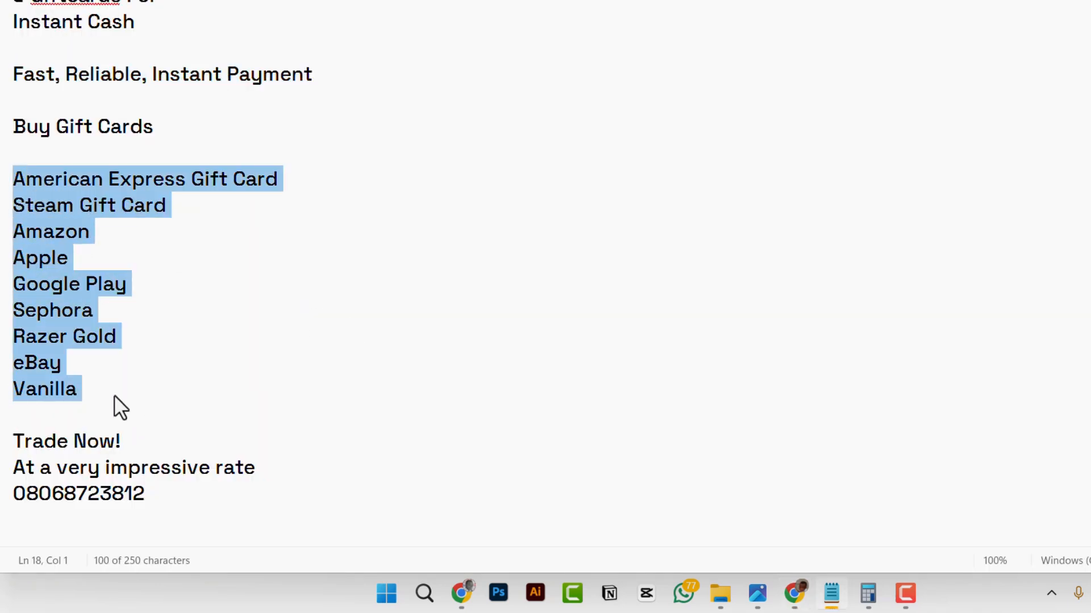
pyautogui.hotkey('alt', 'Tab')
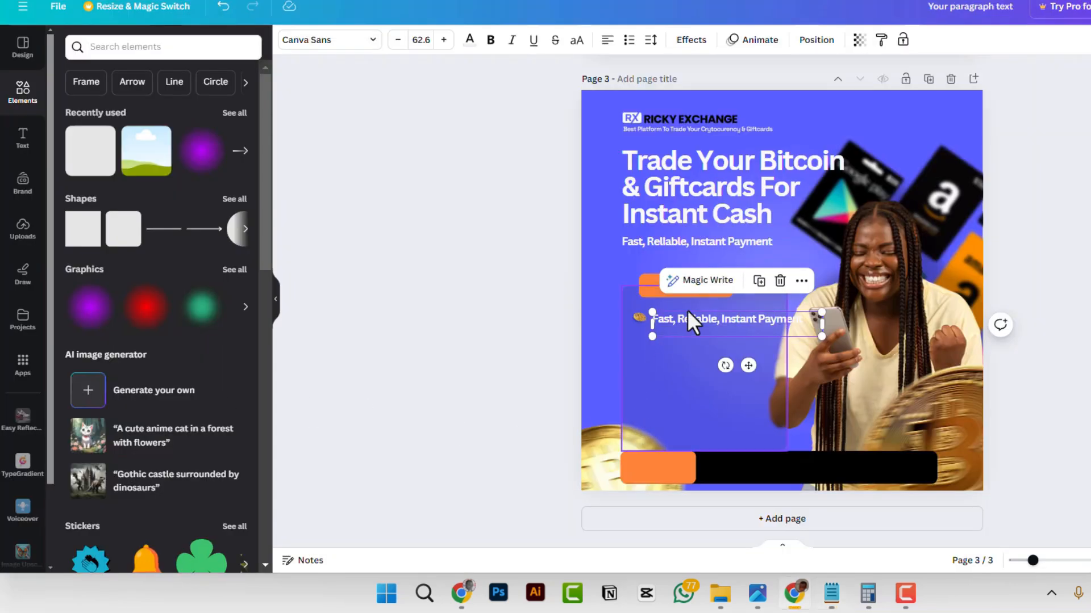
pyautogui.click(687, 311)
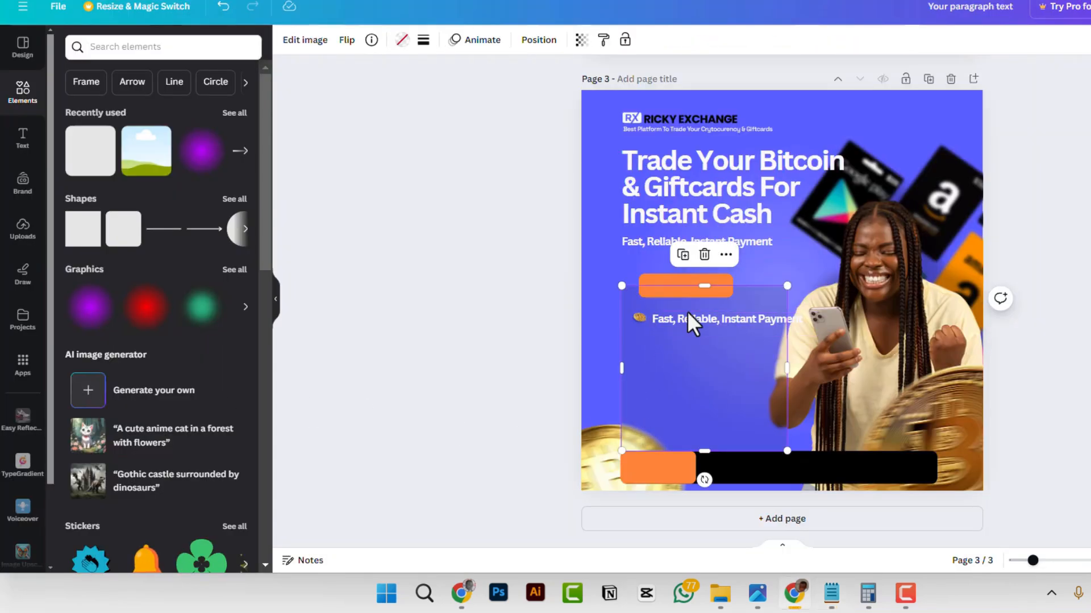
pyautogui.doubleClick(649, 331)
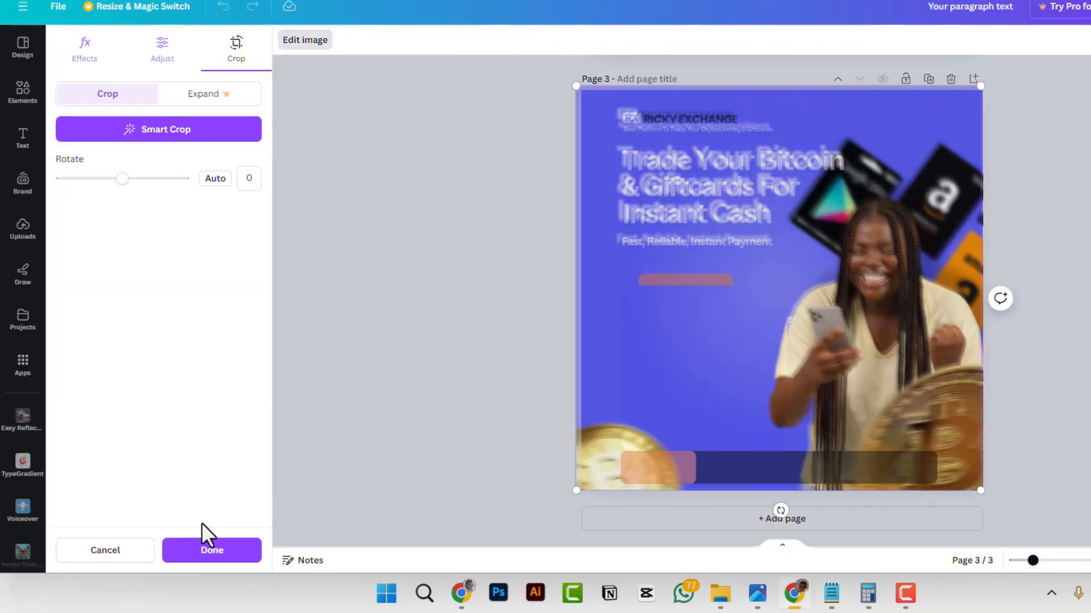
pyautogui.click(693, 307)
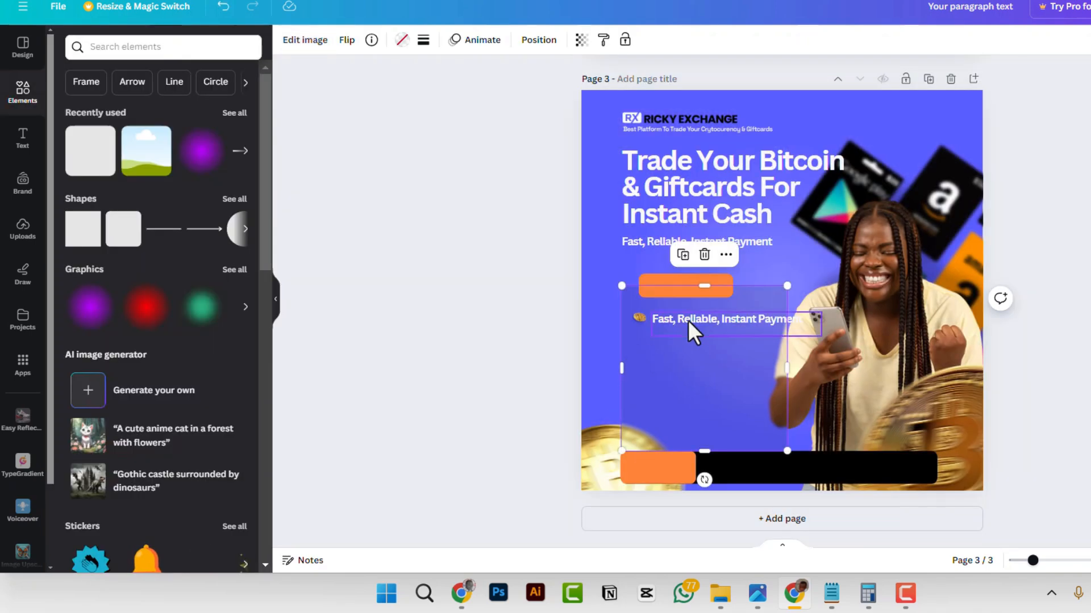
# - Replace the duplicated text on the panel with the copied gift card list and set its line spacing to 1.14
pyautogui.doubleClick(687, 321)
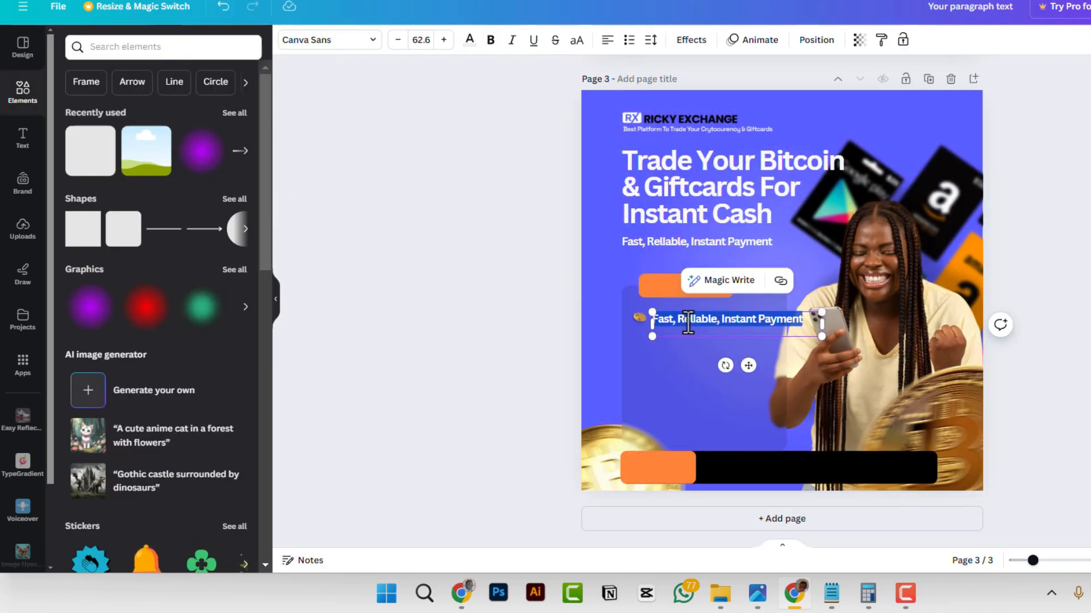
pyautogui.hotkey('ctrl', 'v')
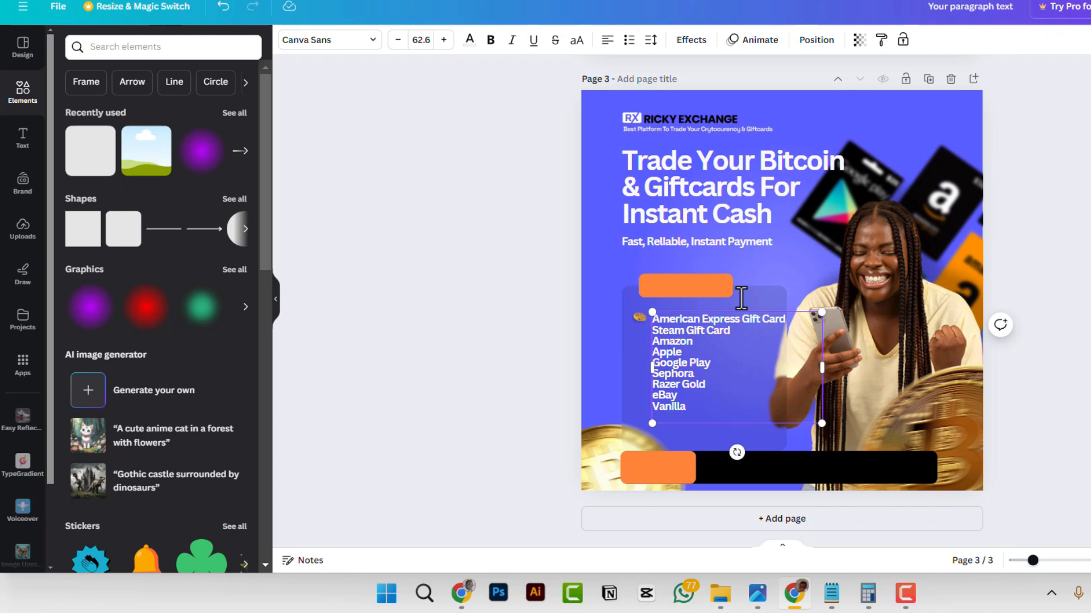
pyautogui.hotkey('ctrl', 'a')
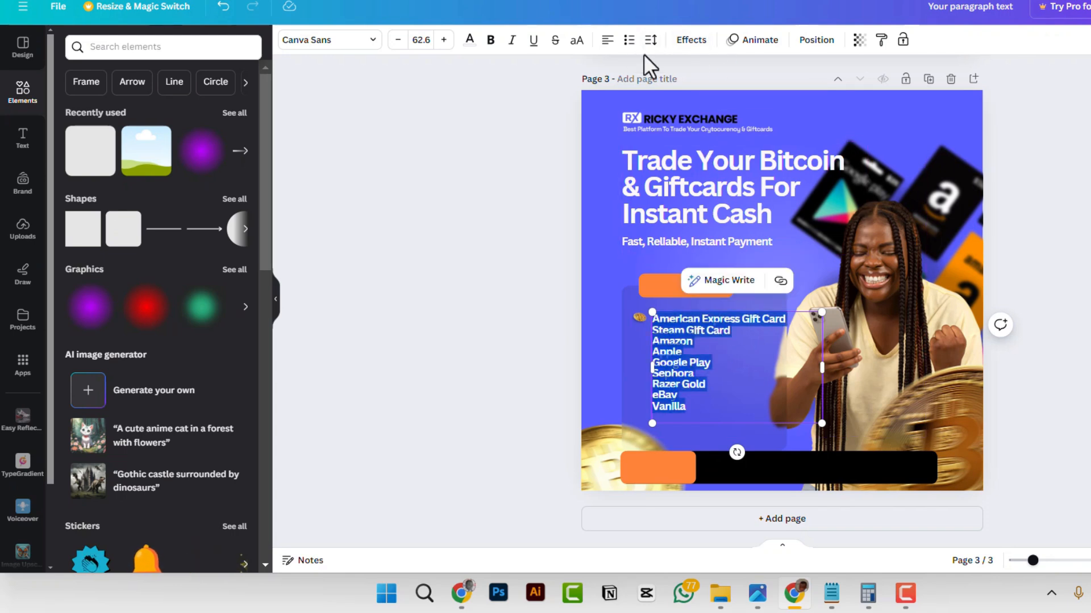
pyautogui.click(651, 40)
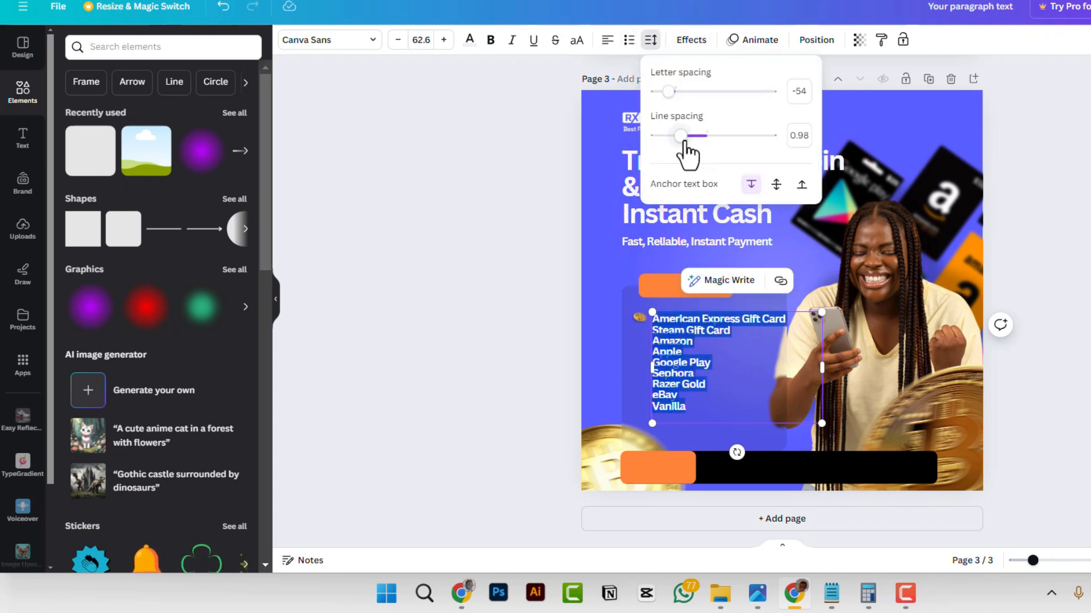
pyautogui.moveTo(685, 142)
pyautogui.mouseDown()
pyautogui.moveTo(695, 145)
pyautogui.moveTo(689, 160)
pyautogui.mouseUp()
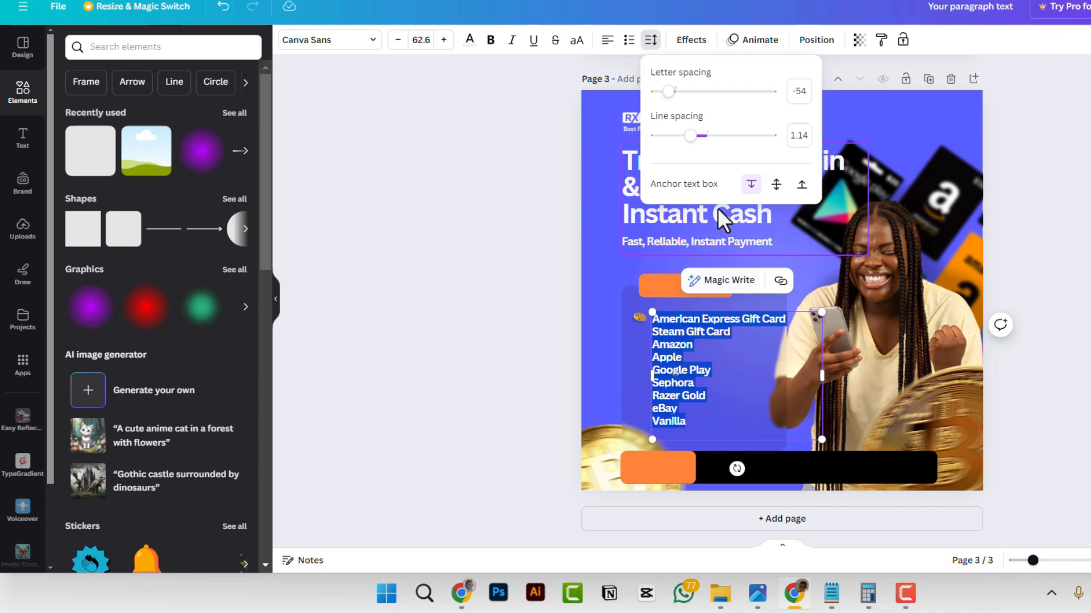
pyautogui.click(517, 187)
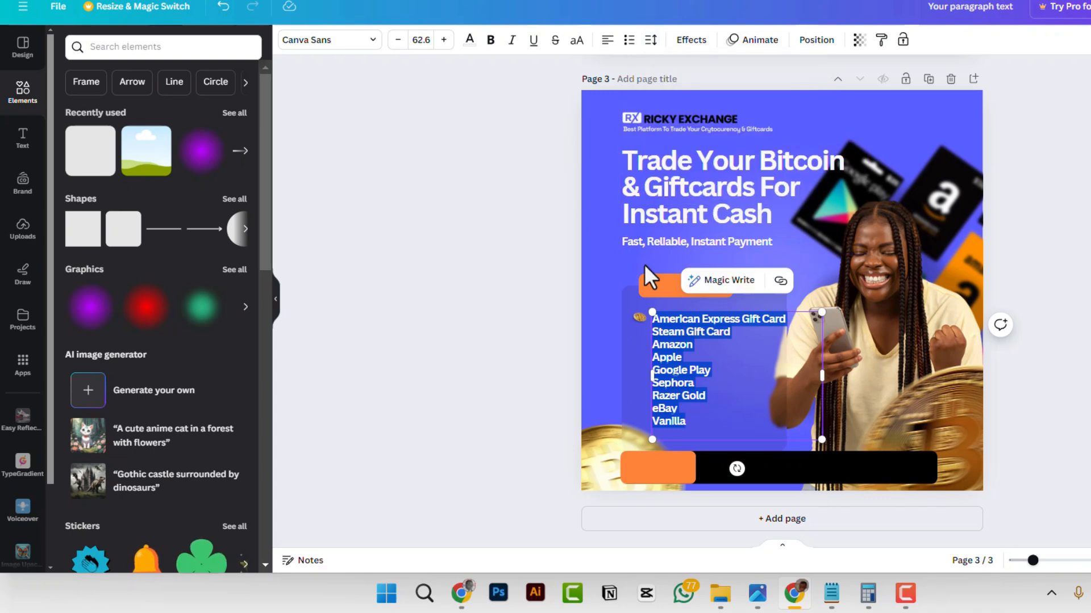
# - Set the line spacing of the gift card list on the panel to 1.33
pyautogui.scroll(3, 685, 356)
pyautogui.scroll(2, 684, 356)
pyautogui.press('Escape')
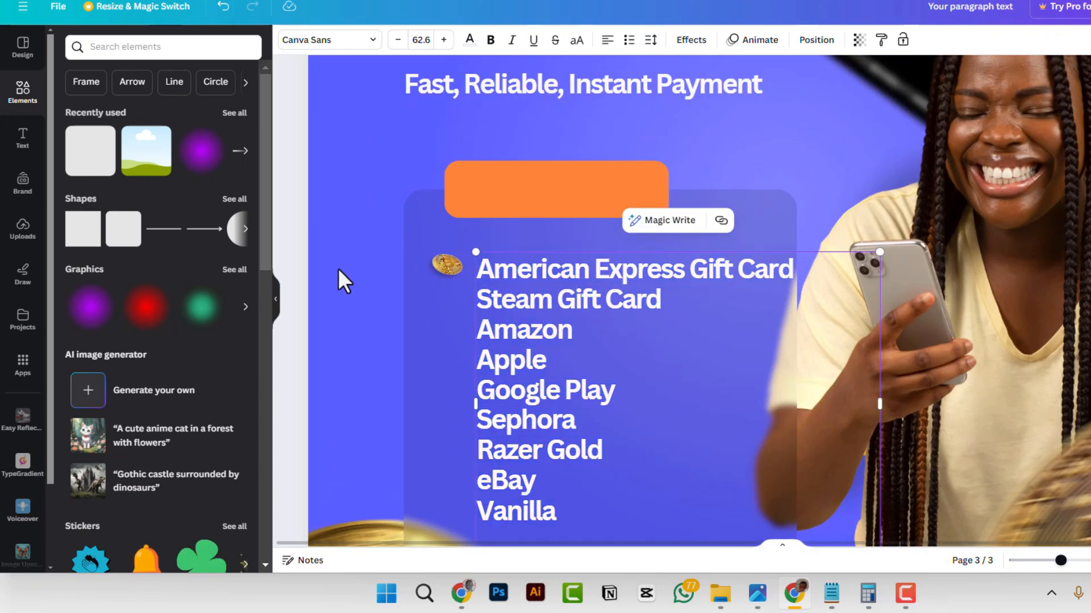
pyautogui.click(445, 264)
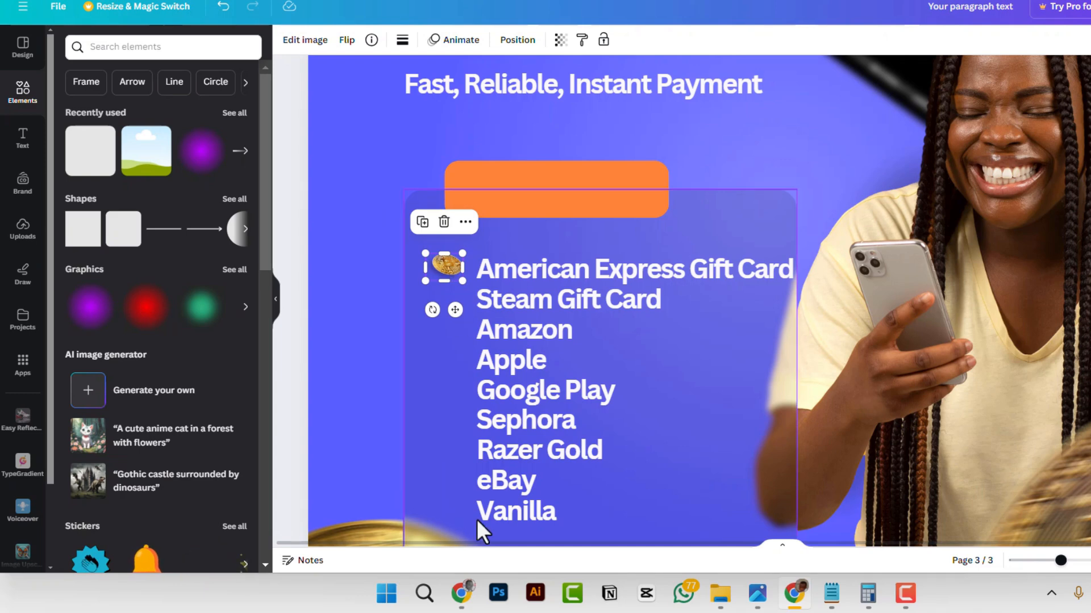
pyautogui.scroll(-3, 563, 349)
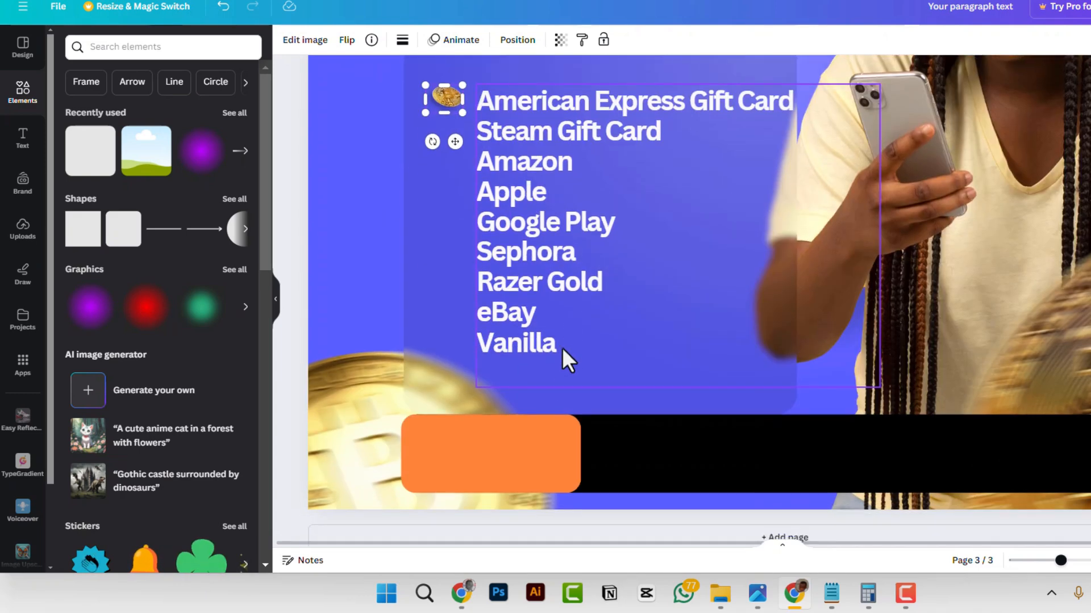
pyautogui.click(548, 250)
pyautogui.click(651, 39)
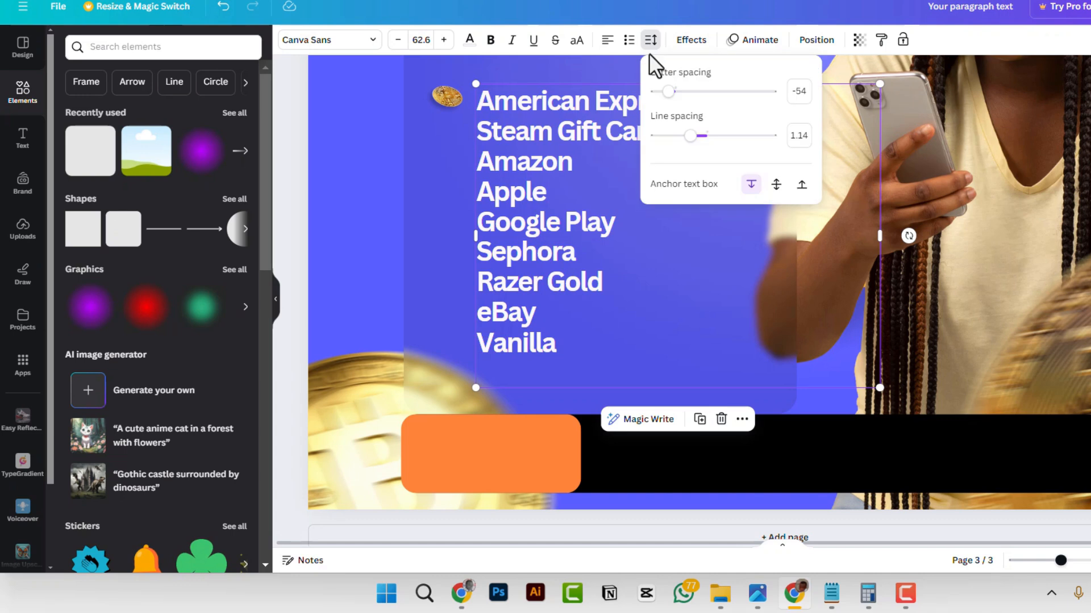
pyautogui.moveTo(691, 147); pyautogui.dragTo(703, 149)
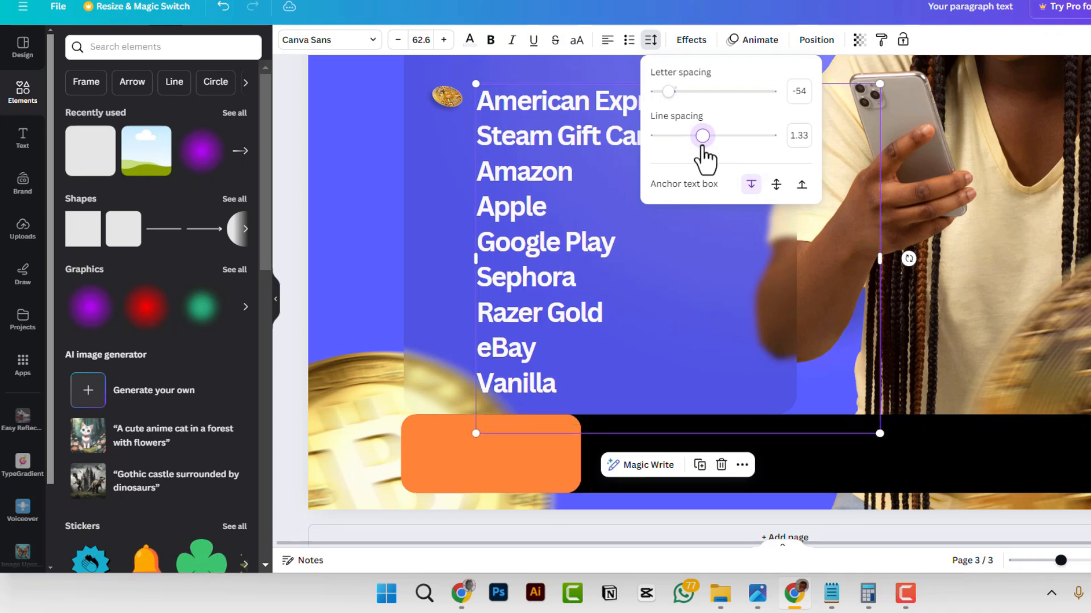
# - Duplicate the small coin down the list at even intervals so the rows from Steam Gift Card to Sephora each have one
pyautogui.click(445, 97)
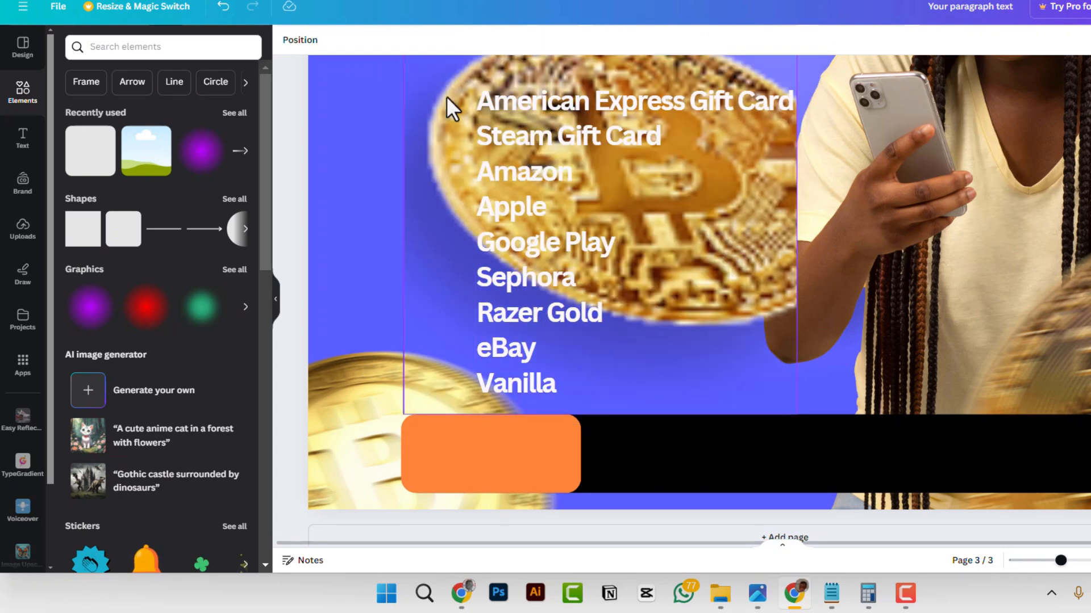
pyautogui.hotkey('ctrl', 'z')
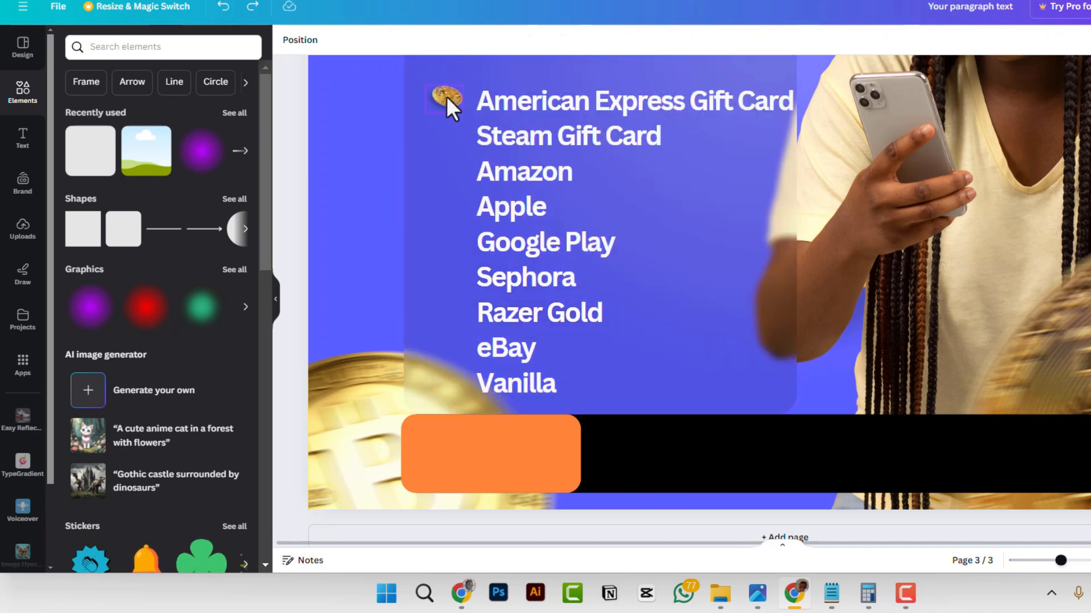
pyautogui.click(445, 96)
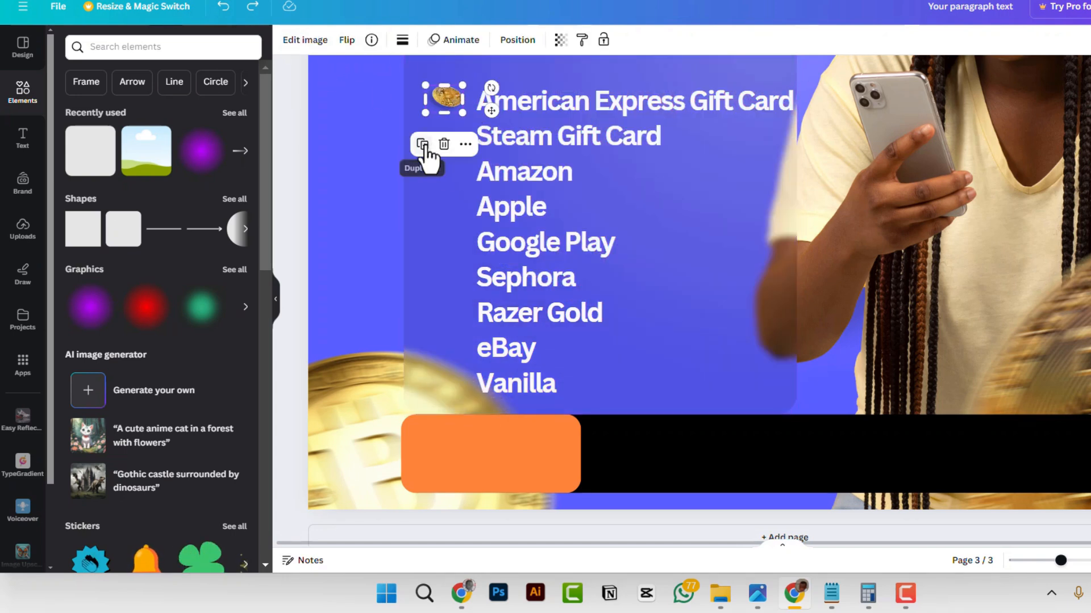
pyautogui.moveTo(445, 98); pyautogui.dragTo(491, 149)
pyautogui.click(422, 92)
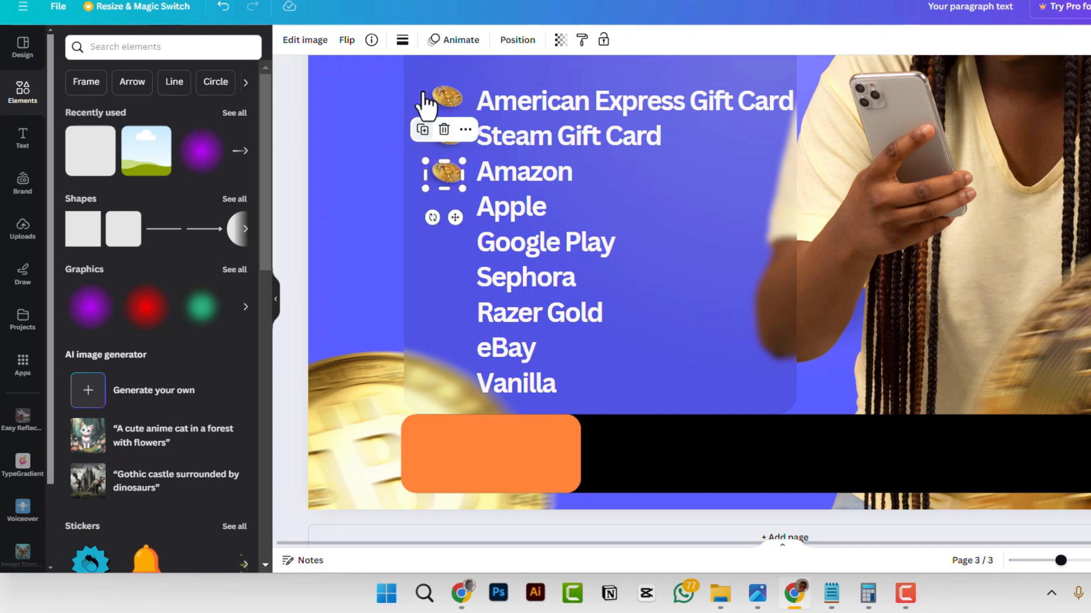
pyautogui.click(422, 129)
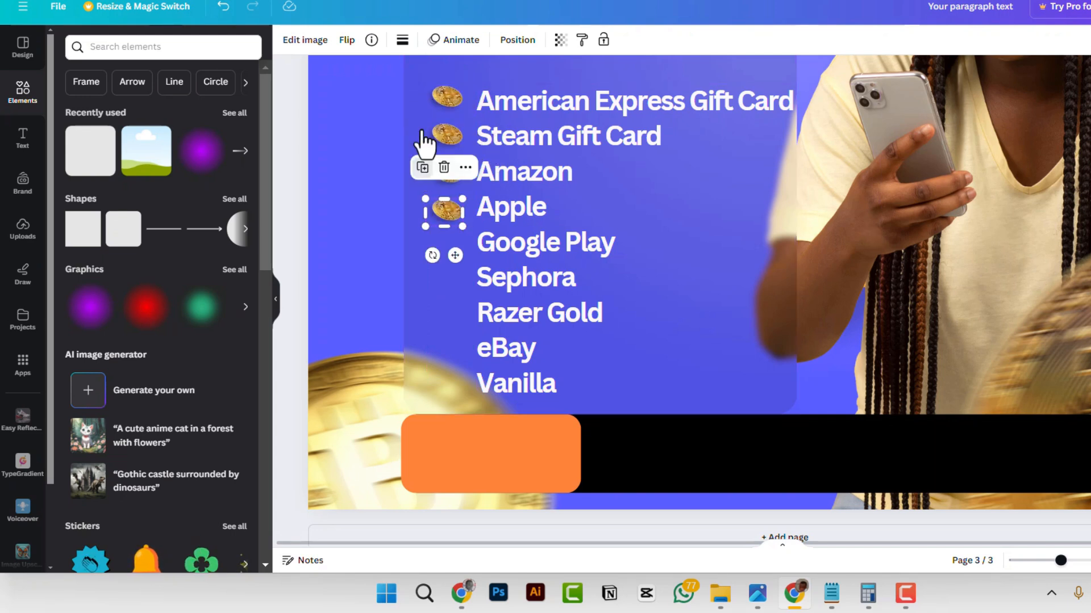
pyautogui.click(423, 168)
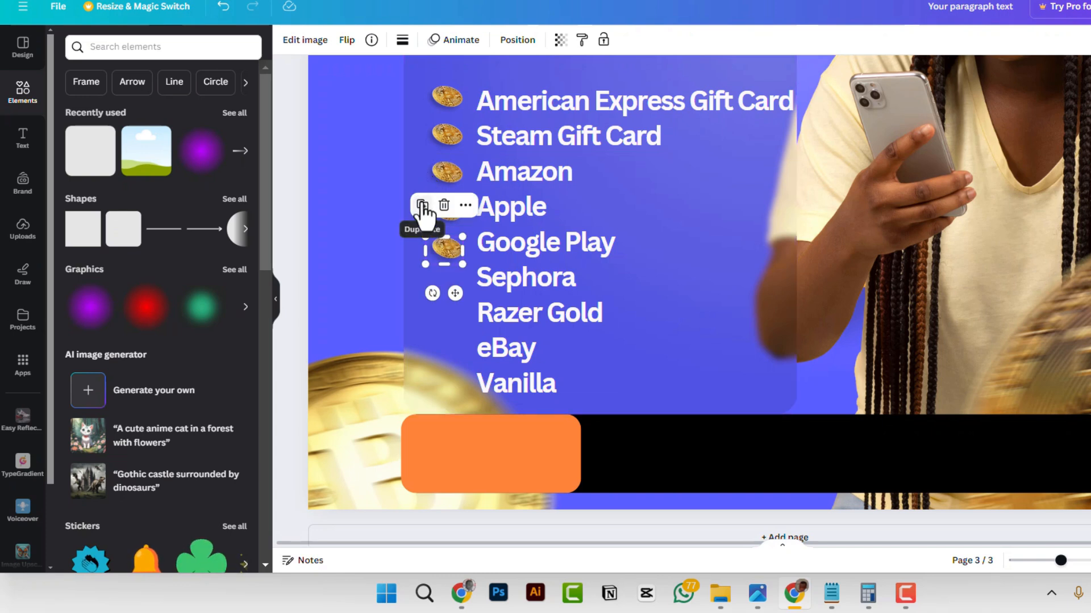
pyautogui.click(422, 205)
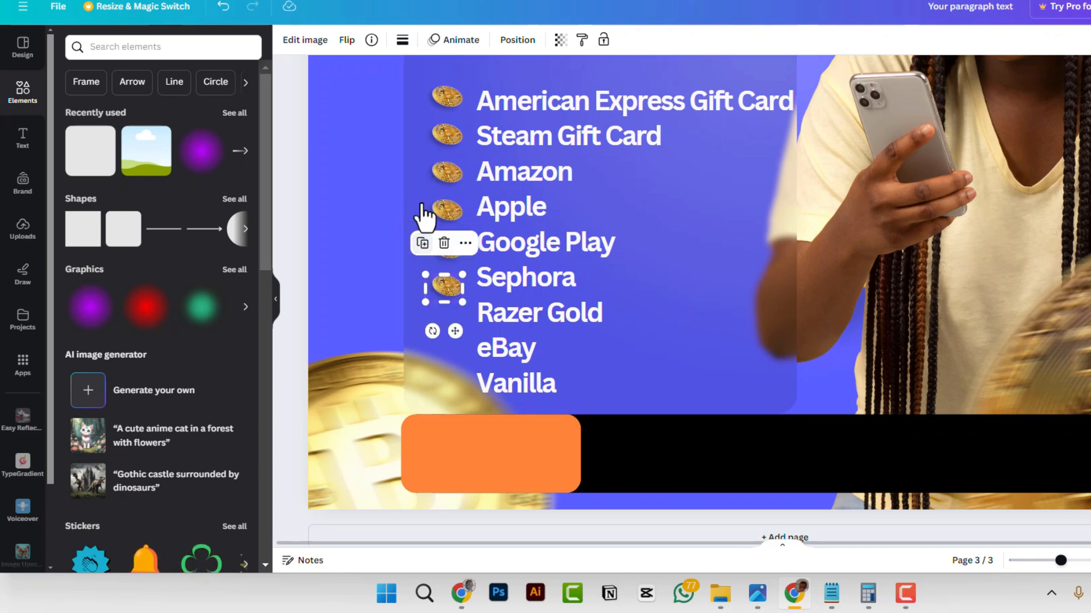
# - Continue the coin column with three more evenly spaced duplicates for the Razer Gold, eBay and Vanilla rows
pyautogui.click(635, 213)
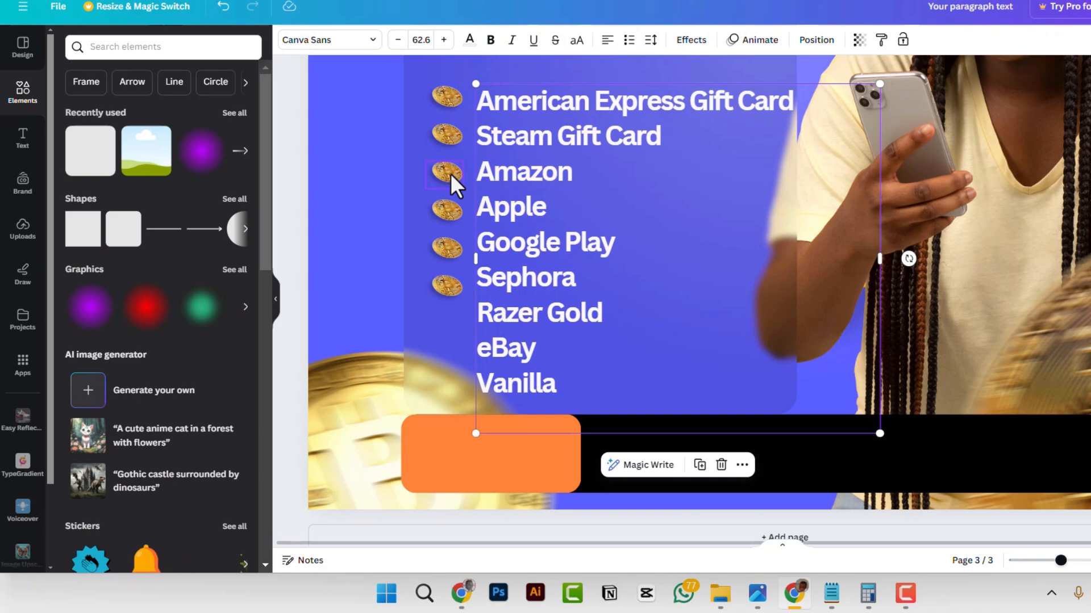
pyautogui.click(451, 284)
pyautogui.click(422, 243)
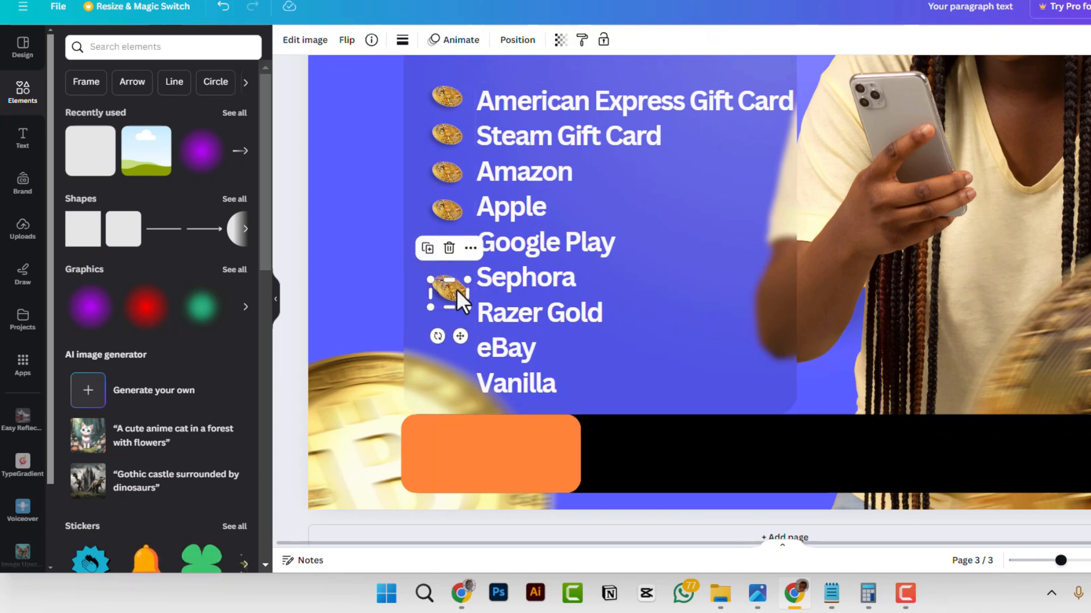
pyautogui.moveTo(454, 289); pyautogui.dragTo(352, 289)
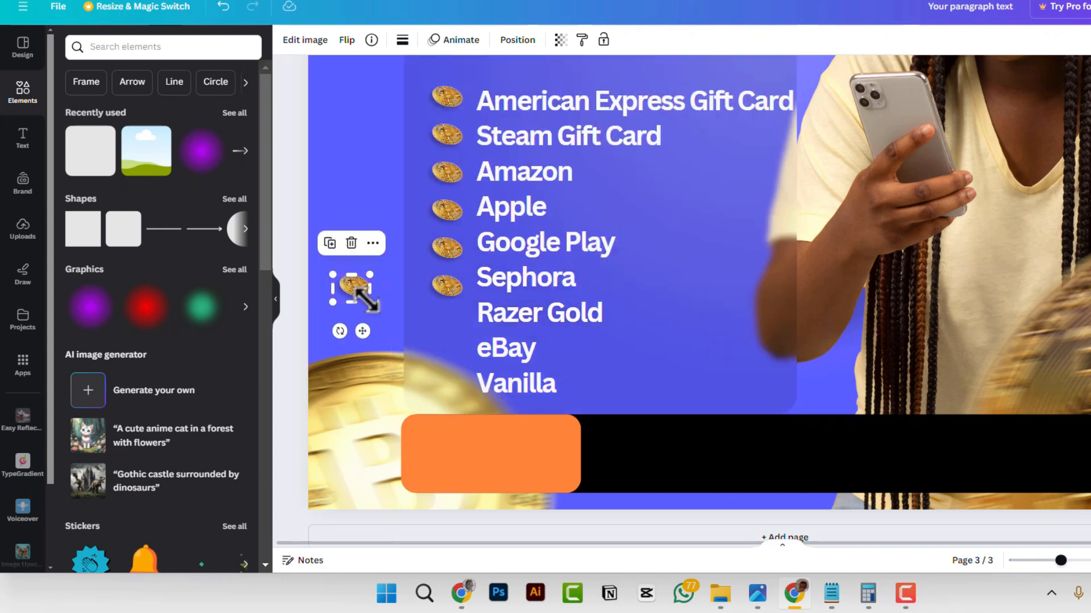
pyautogui.moveTo(363, 330); pyautogui.dragTo(454, 369)
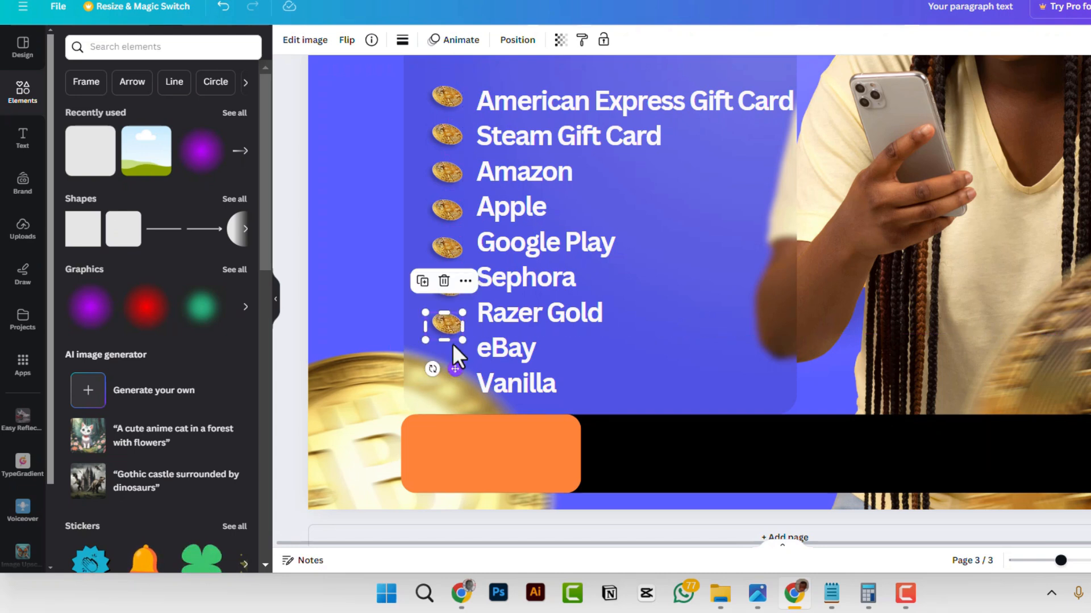
pyautogui.click(421, 283)
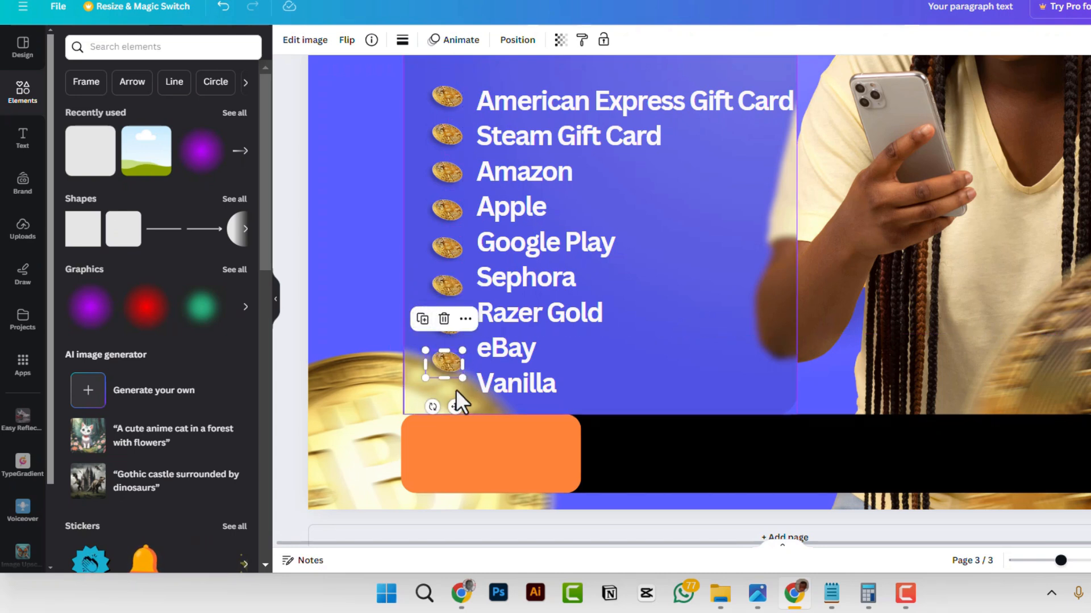
pyautogui.click(422, 319)
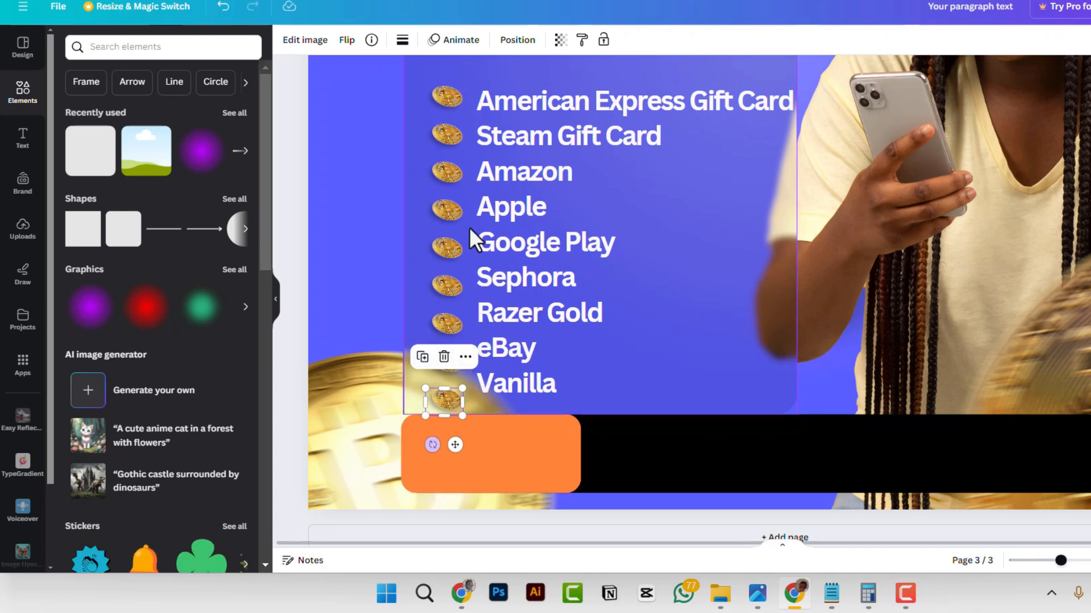
# - Select all nine coins and scale the column down slightly so each coin lines up with its row of the list
pyautogui.click(445, 100)
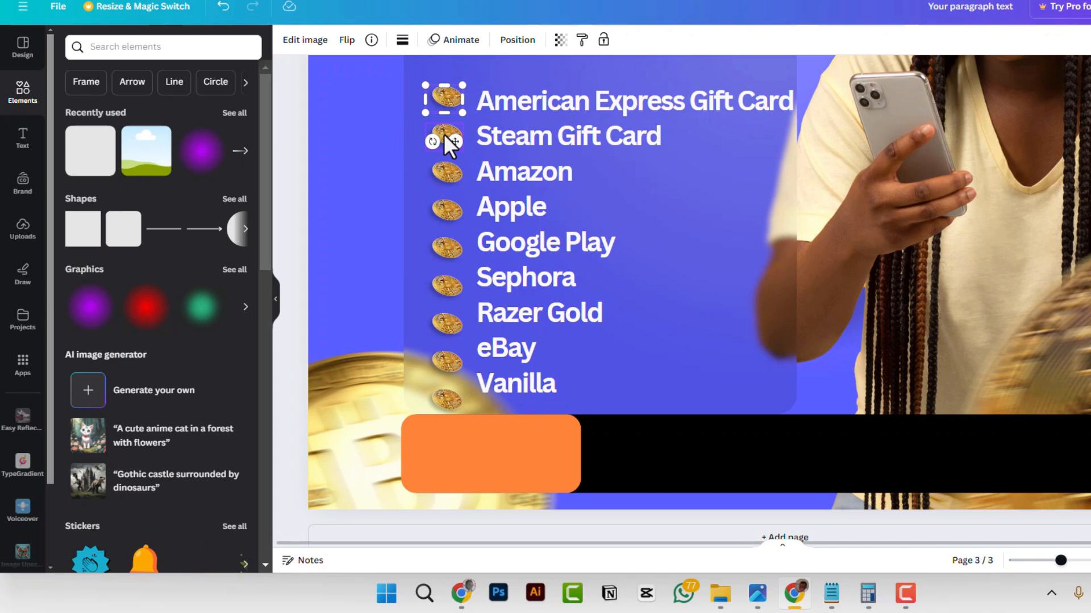
pyautogui.keyDown('shift'); pyautogui.click(443, 136); pyautogui.keyUp('shift')
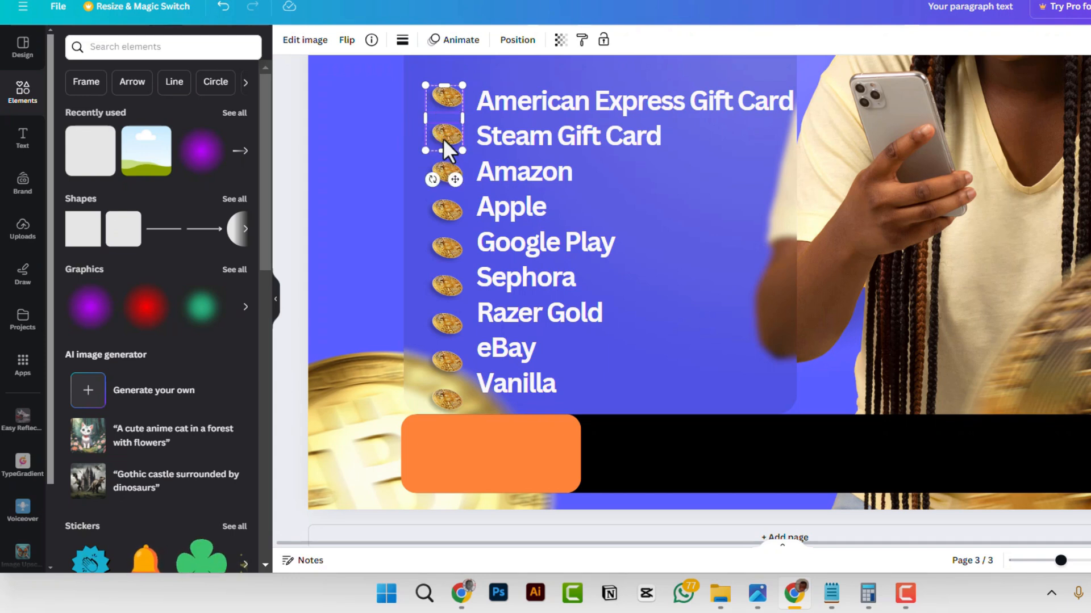
pyautogui.keyDown('shift'); pyautogui.click(445, 170); pyautogui.keyUp('shift')
pyautogui.keyDown('shift'); pyautogui.click(445, 211); pyautogui.keyUp('shift')
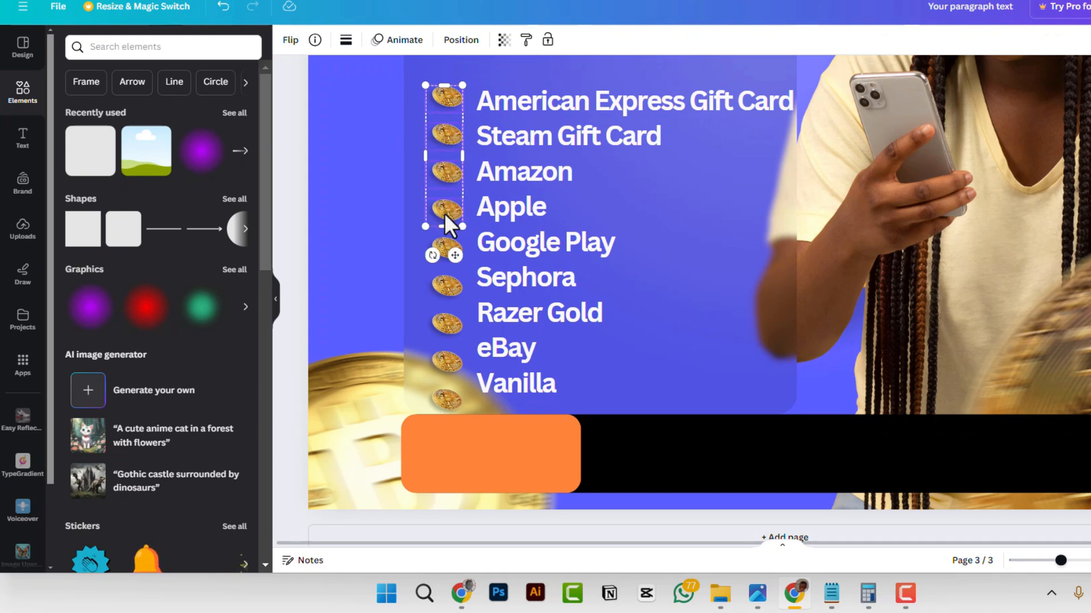
pyautogui.keyDown('shift'); pyautogui.click(442, 252); pyautogui.keyUp('shift')
pyautogui.keyDown('shift'); pyautogui.click(444, 284); pyautogui.keyUp('shift')
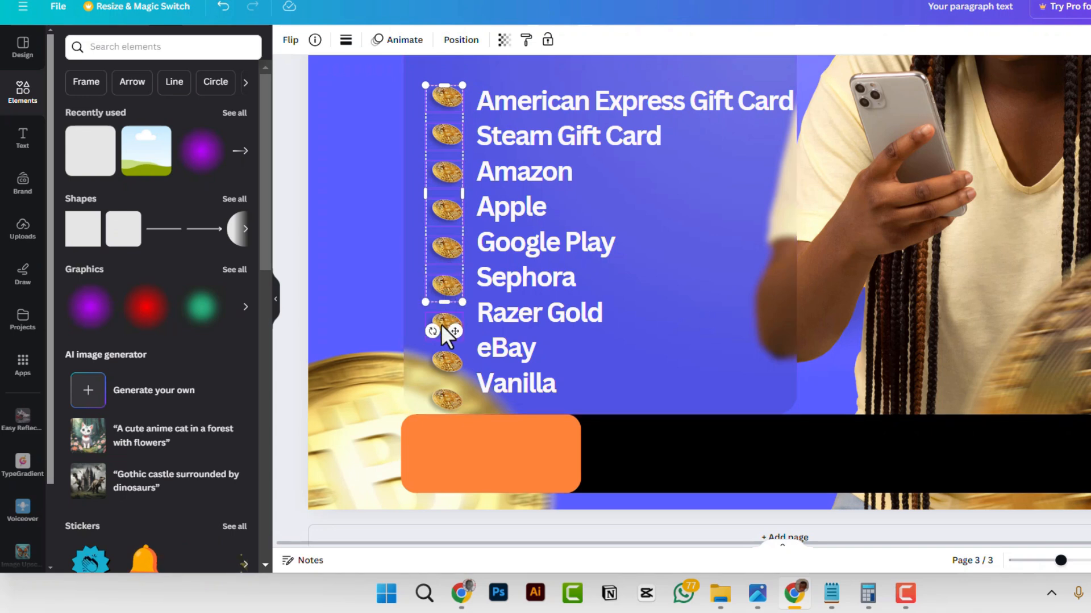
pyautogui.keyDown('shift'); pyautogui.click(441, 325); pyautogui.keyUp('shift')
pyautogui.keyDown('shift'); pyautogui.click(444, 359); pyautogui.keyUp('shift')
pyautogui.keyDown('shift'); pyautogui.click(443, 398); pyautogui.keyUp('shift')
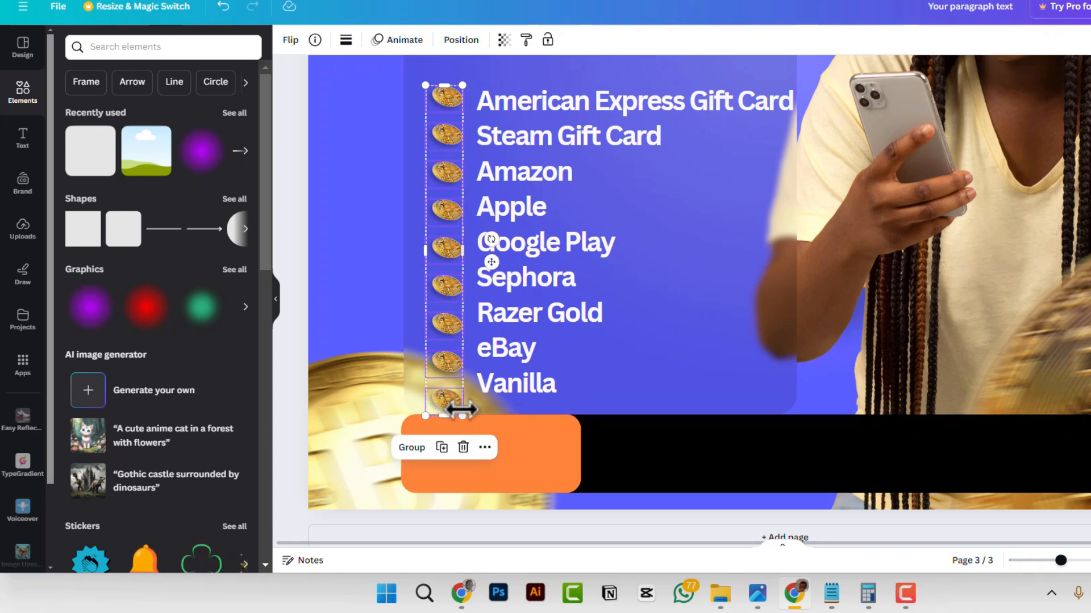
pyautogui.moveTo(461, 413)
pyautogui.mouseDown()
pyautogui.moveTo(454, 398)
pyautogui.moveTo(466, 399)
pyautogui.mouseUp()
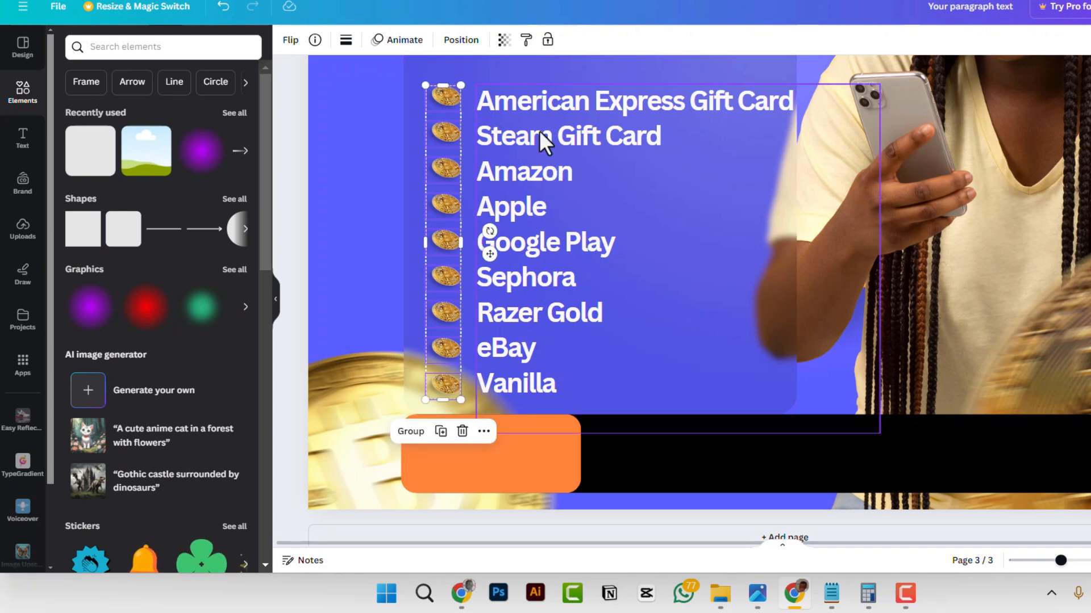
# - Nudge the gift card list up slightly to align its rows with the coins
pyautogui.click(538, 115)
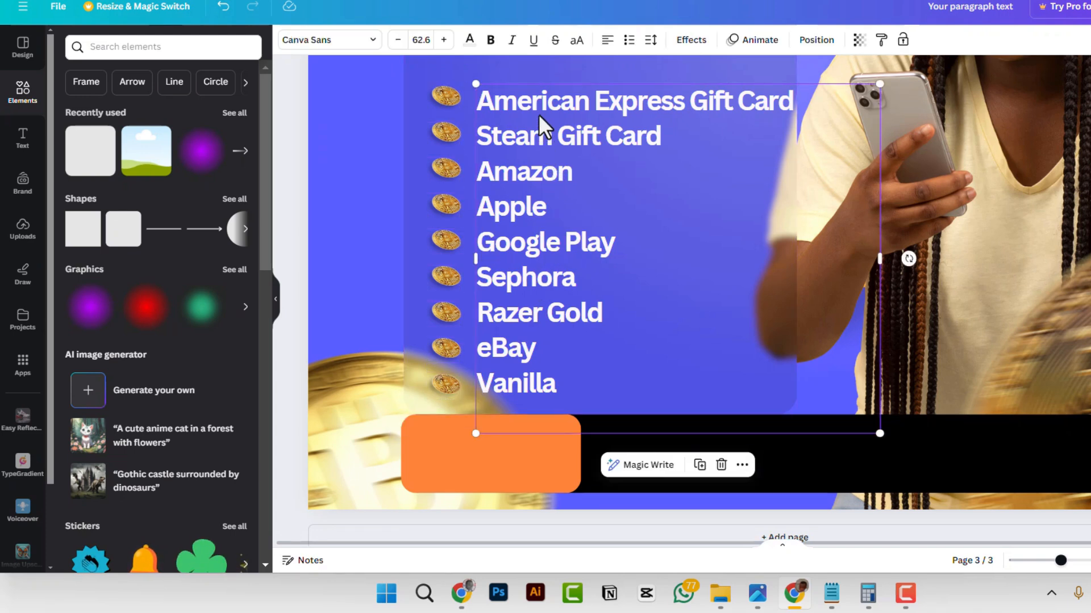
pyautogui.moveTo(539, 114); pyautogui.dragTo(539, 114)
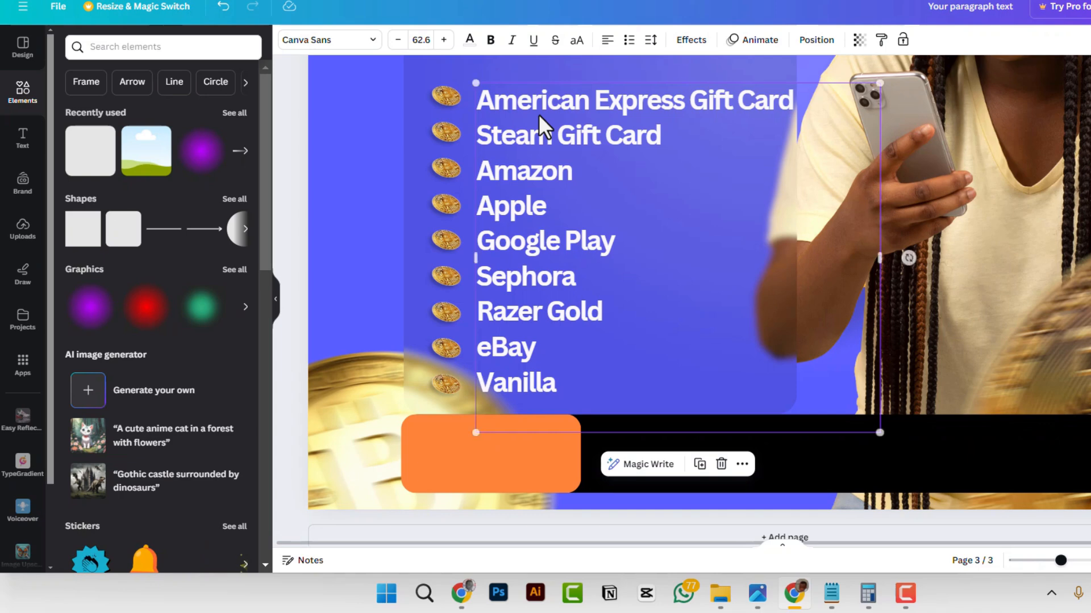
pyautogui.press('Up')
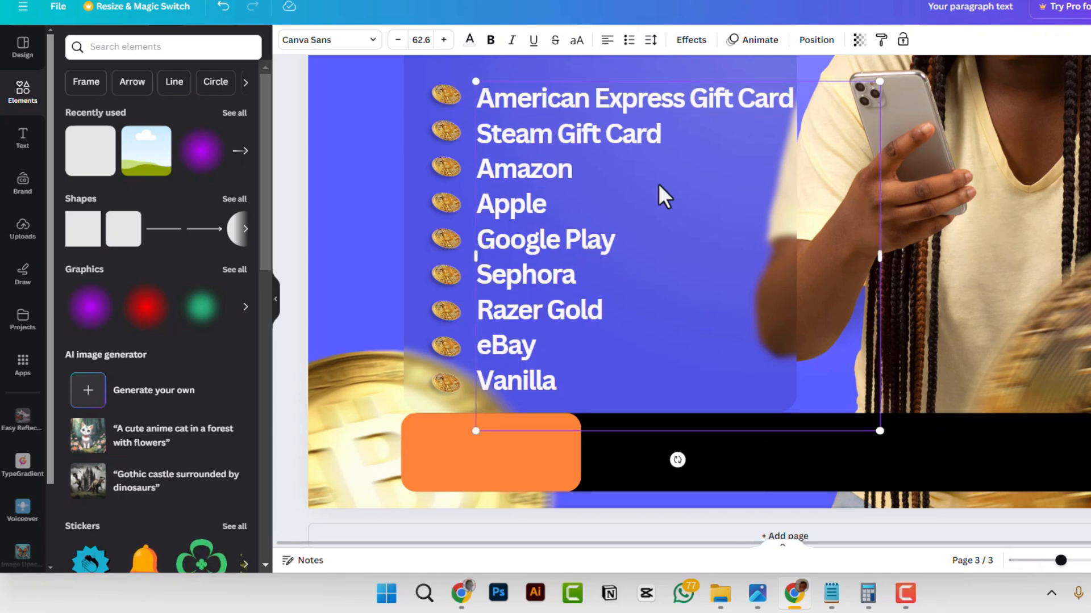
# - Examine the heading label above the gift card list in the finished flyer on page 2
pyautogui.hotkey('ctrl', '-')
pyautogui.hotkey('ctrl', '-')
pyautogui.hotkey('ctrl', '-')
pyautogui.hotkey('ctrl', '-')
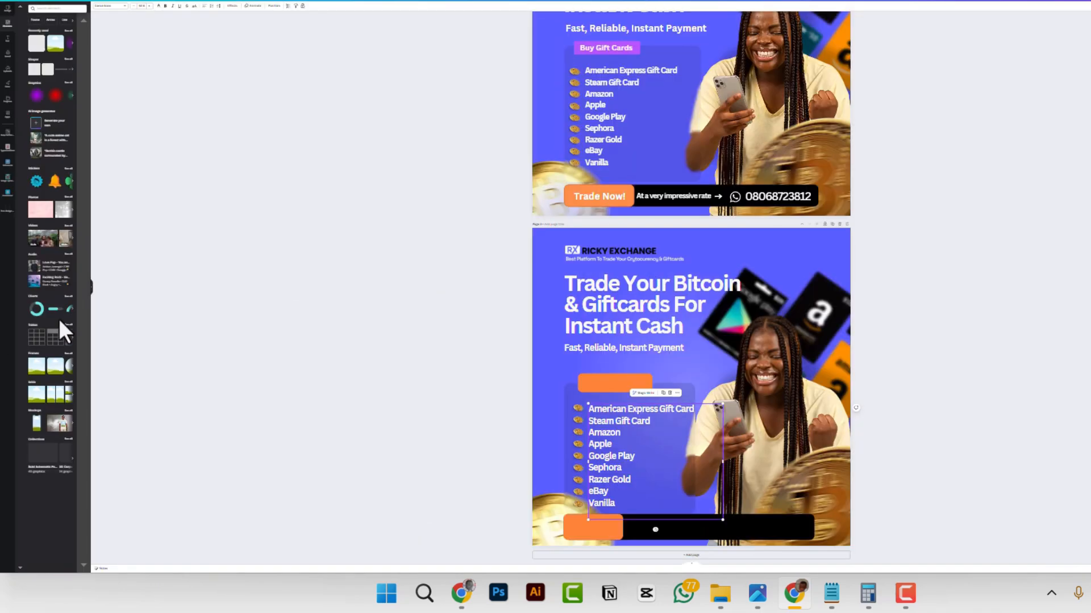
pyautogui.hotkey('ctrl', '+')
pyautogui.hotkey('ctrl', '+')
pyautogui.hotkey('ctrl', '+')
pyautogui.hotkey('ctrl', '+')
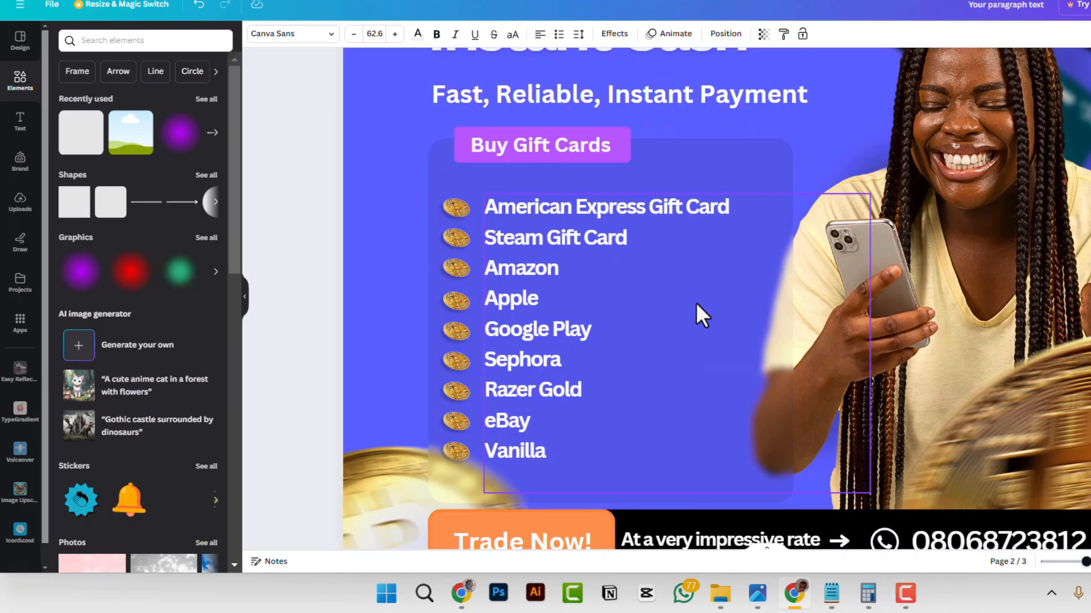
# - Duplicate the "Fast, Reliable, Instant Payment" text on page 3 and place the copy over the orange bar above the list
pyautogui.scroll(-10, 683, 298)
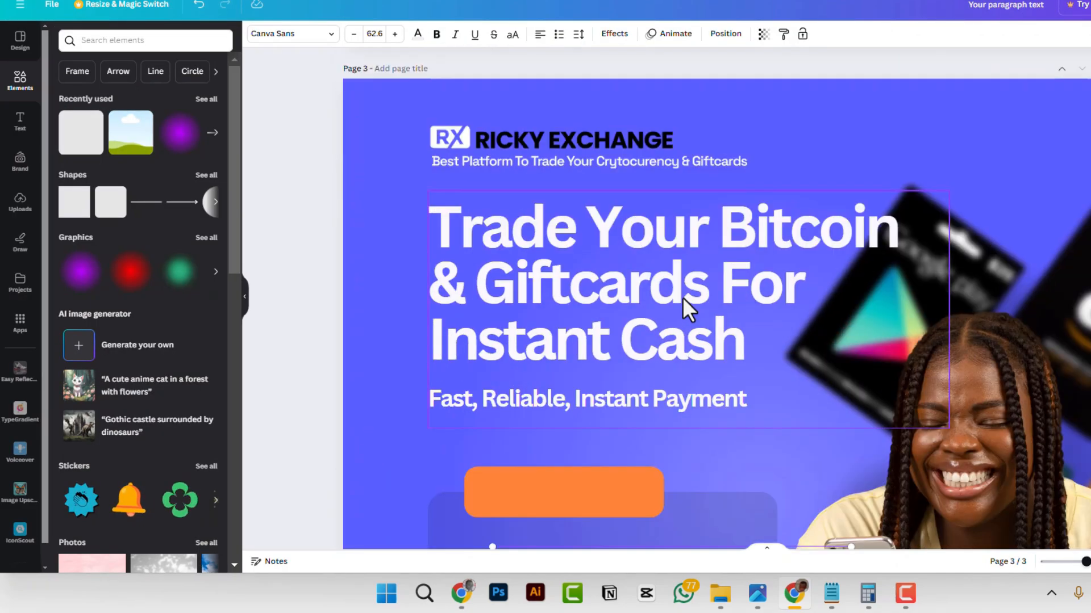
pyautogui.scroll(5, 583, 193)
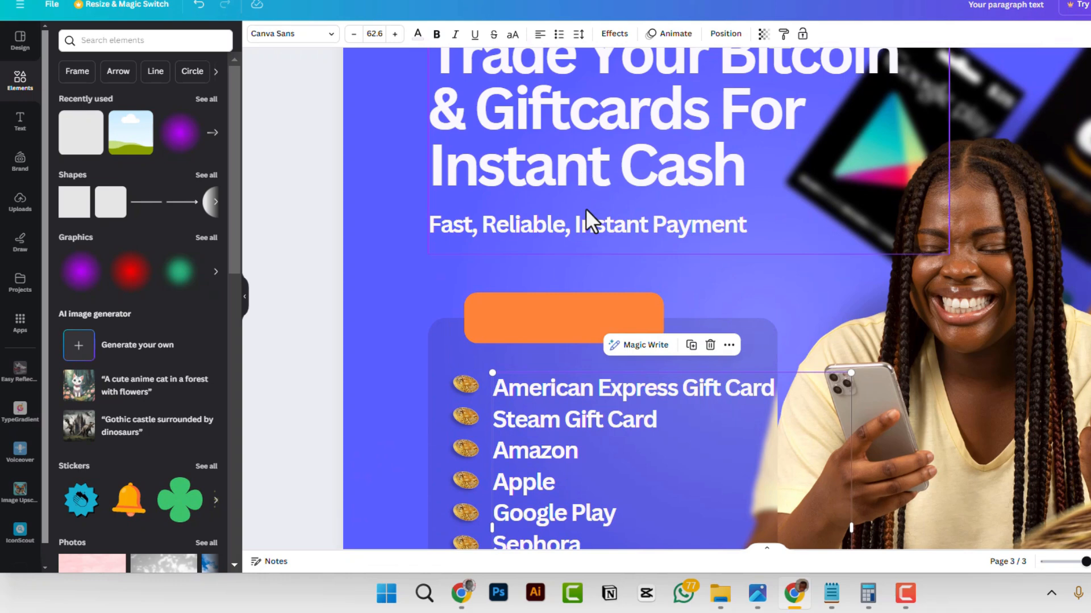
pyautogui.click(578, 224)
pyautogui.moveTo(623, 224); pyautogui.dragTo(653, 320)
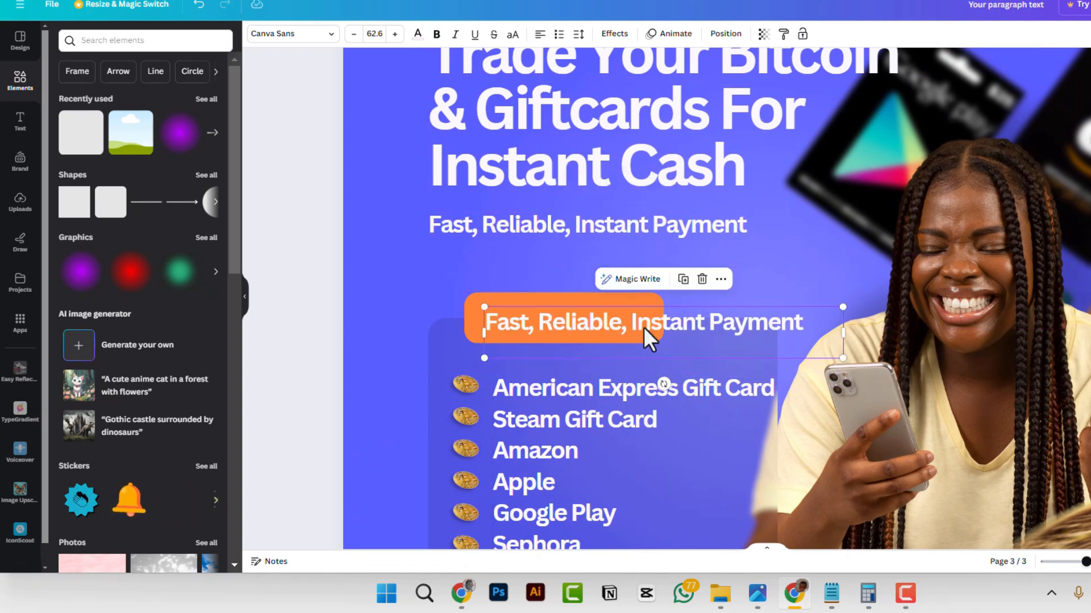
# - Switch to the Notepad document, copy the "Buy Gift Cards" line, and return to the Canva design
pyautogui.hotkey('alt', 'Tab')
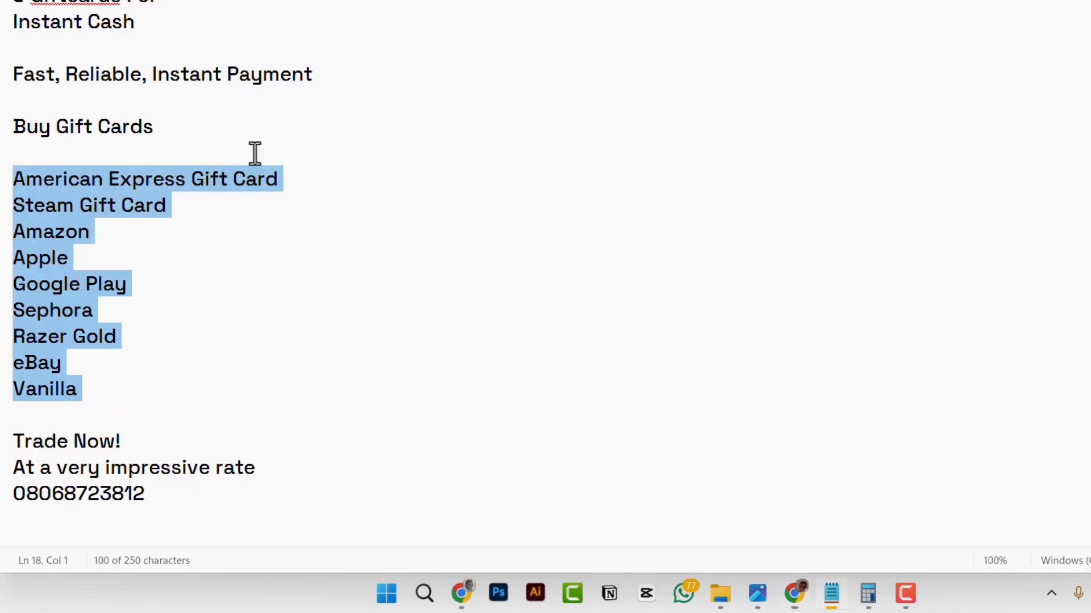
pyautogui.tripleClick(15, 129)
pyautogui.hotkey('ctrl', 'c')
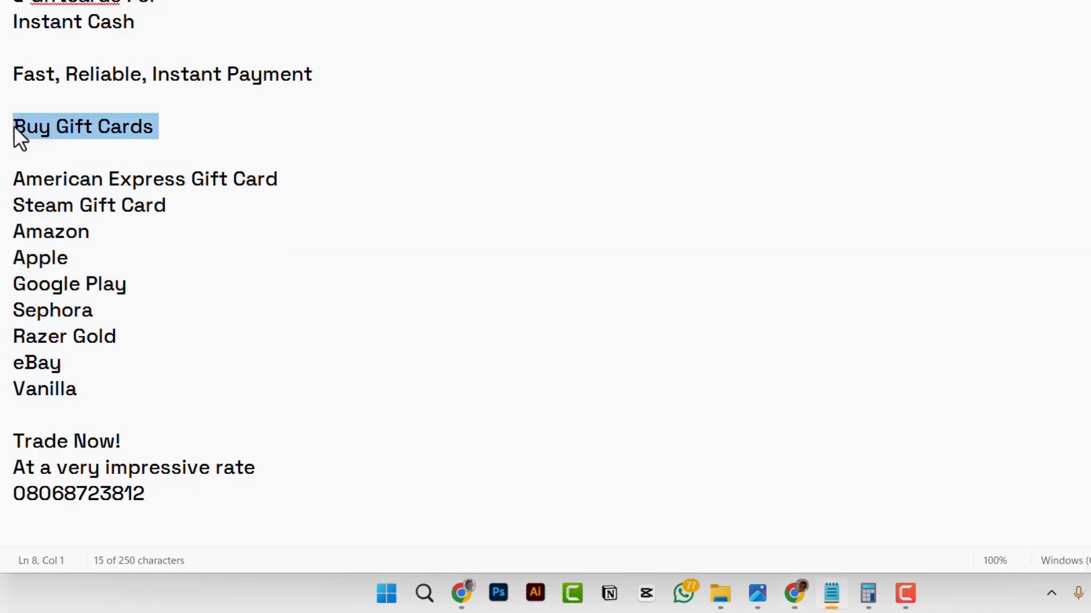
pyautogui.hotkey('alt', 'Tab')
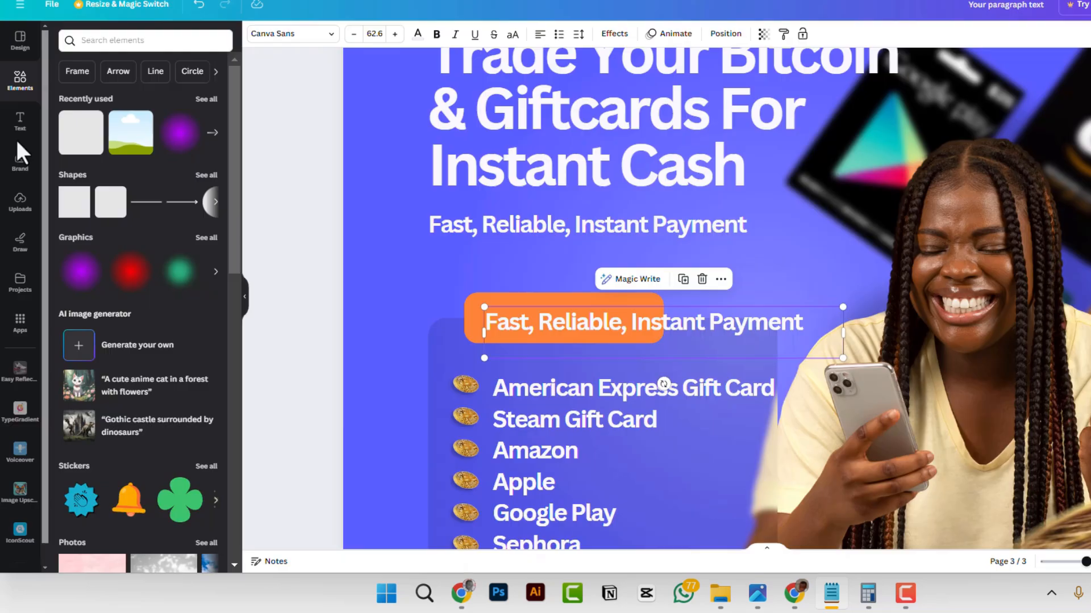
# - Replace the duplicated "Fast, Reliable, Instant Payment" text on the orange bar above the list with the copied "Buy Gift Cards"
pyautogui.doubleClick(589, 328)
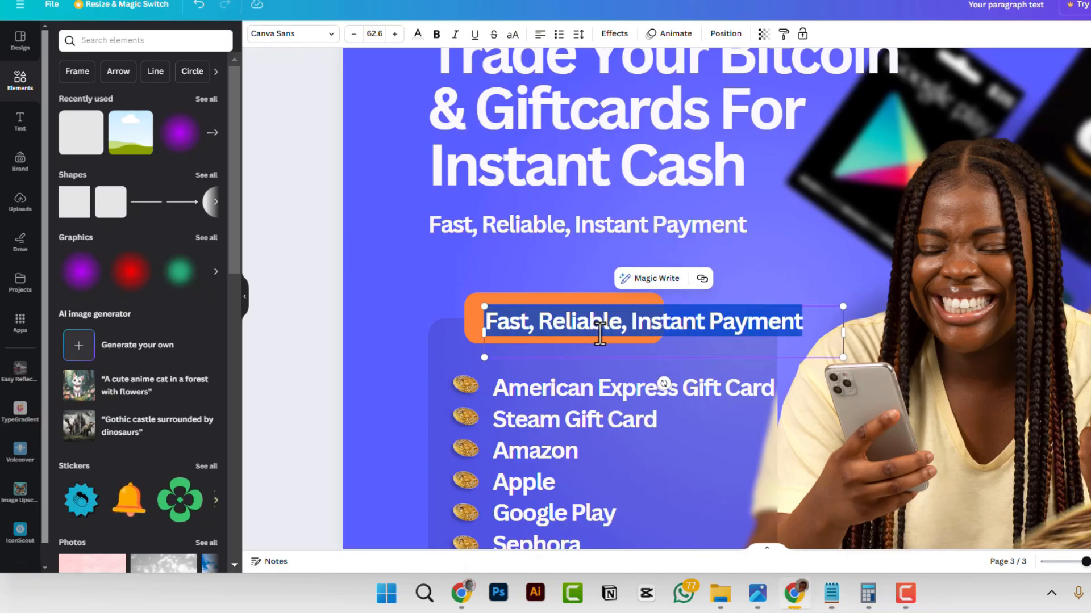
pyautogui.hotkey('ctrl', 'v')
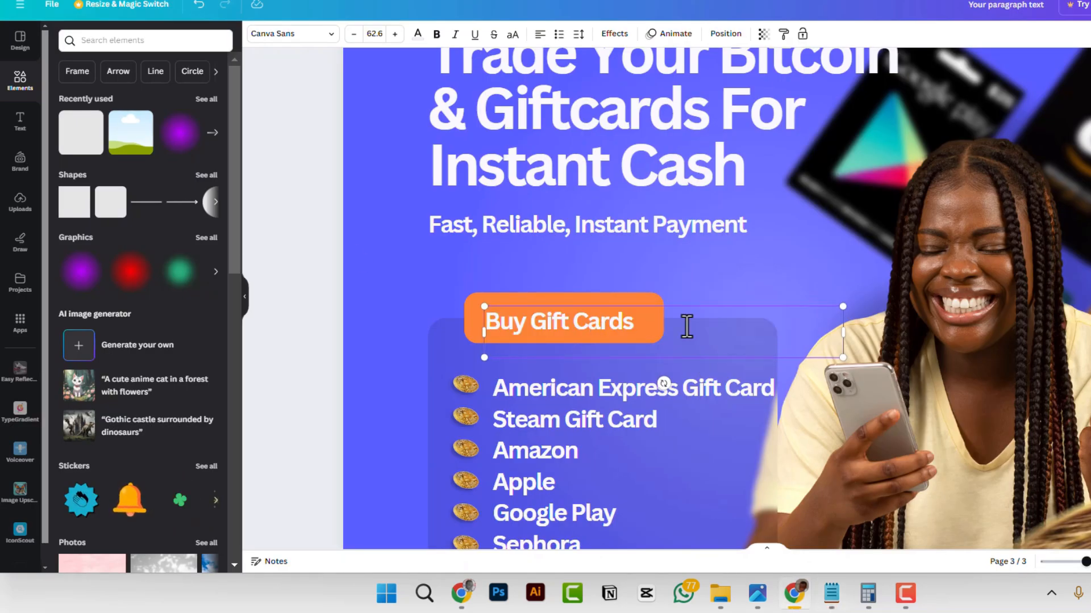
pyautogui.click(750, 276)
# - Duplicate the "Buy Gift Cards" label onto the orange block of the bottom bar and retype the copy as "Buy NoW"
pyautogui.click(605, 323)
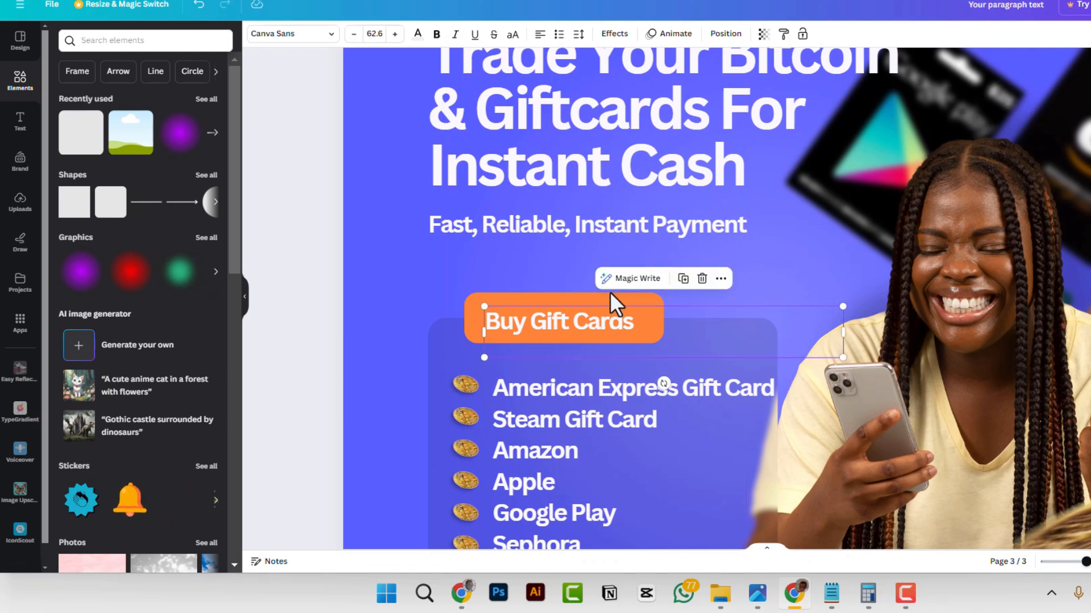
pyautogui.click(682, 278)
pyautogui.scroll(-5, 665, 278)
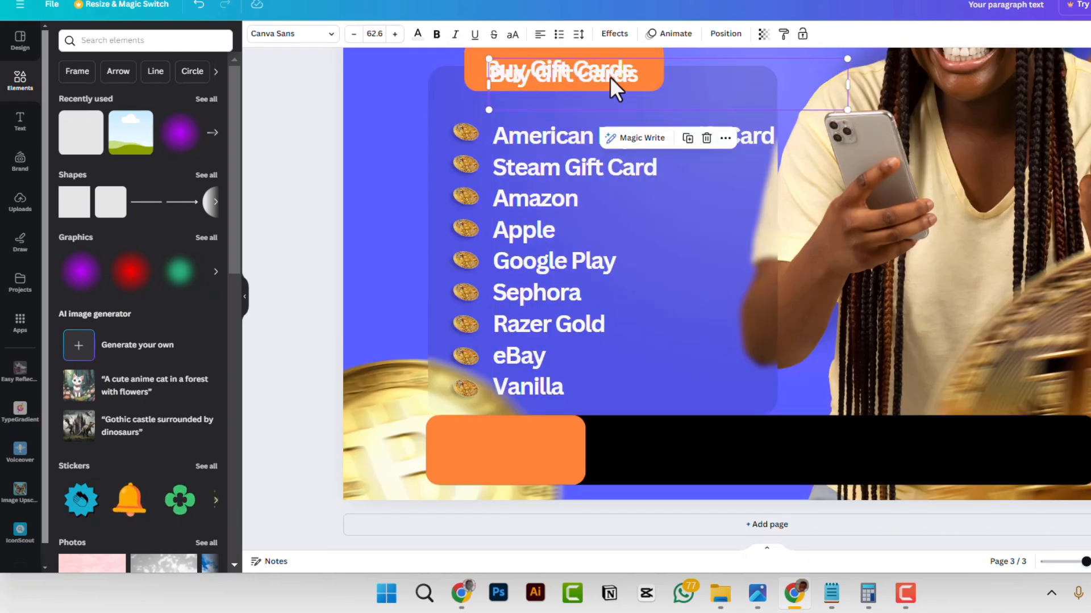
pyautogui.moveTo(609, 76); pyautogui.dragTo(571, 455)
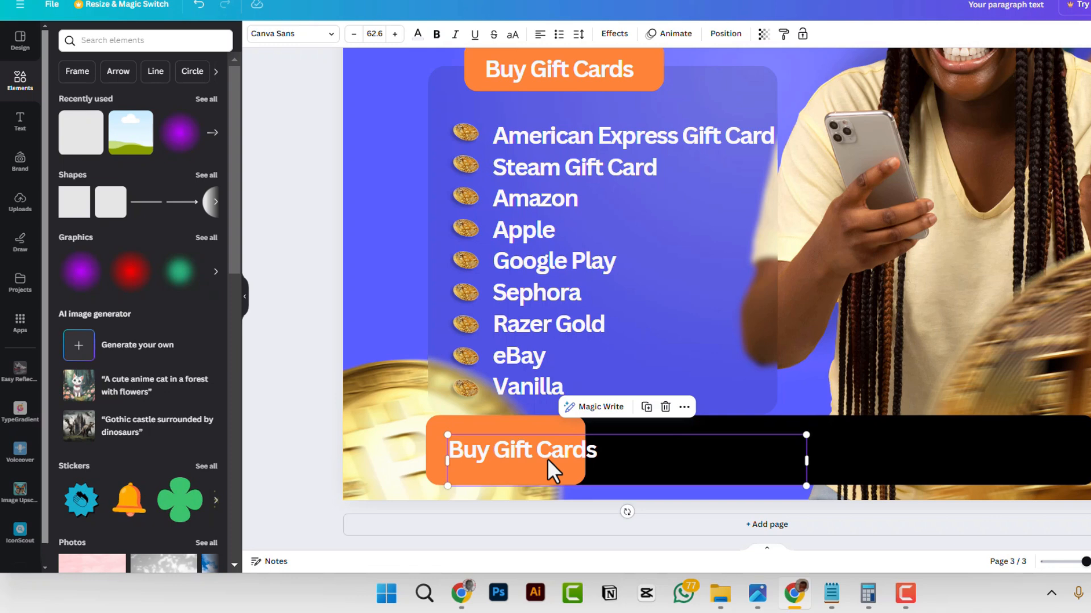
pyautogui.doubleClick(545, 456)
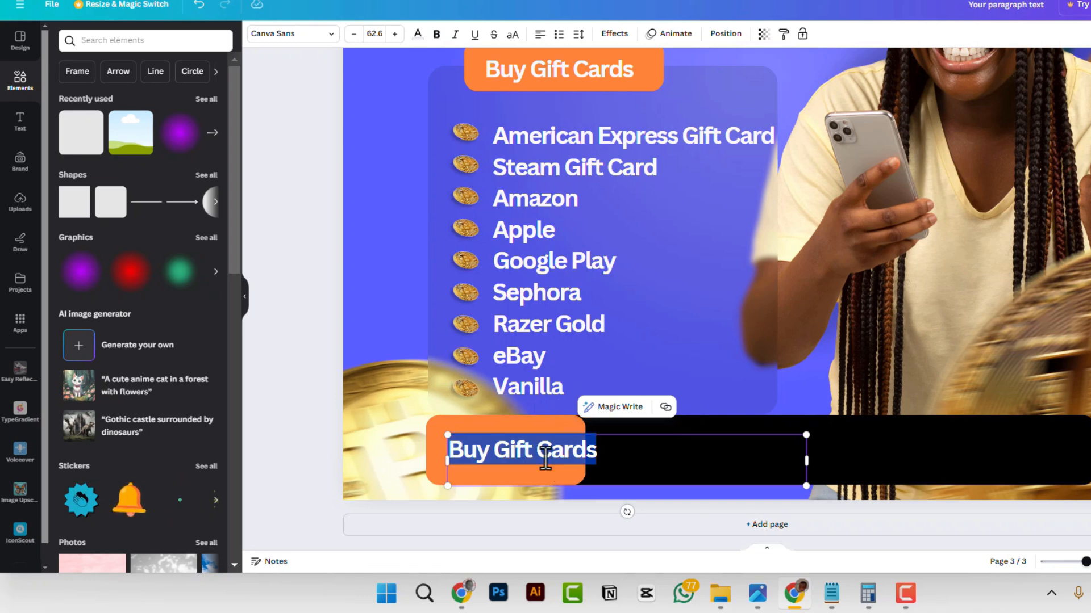
pyautogui.write('Buy Now')
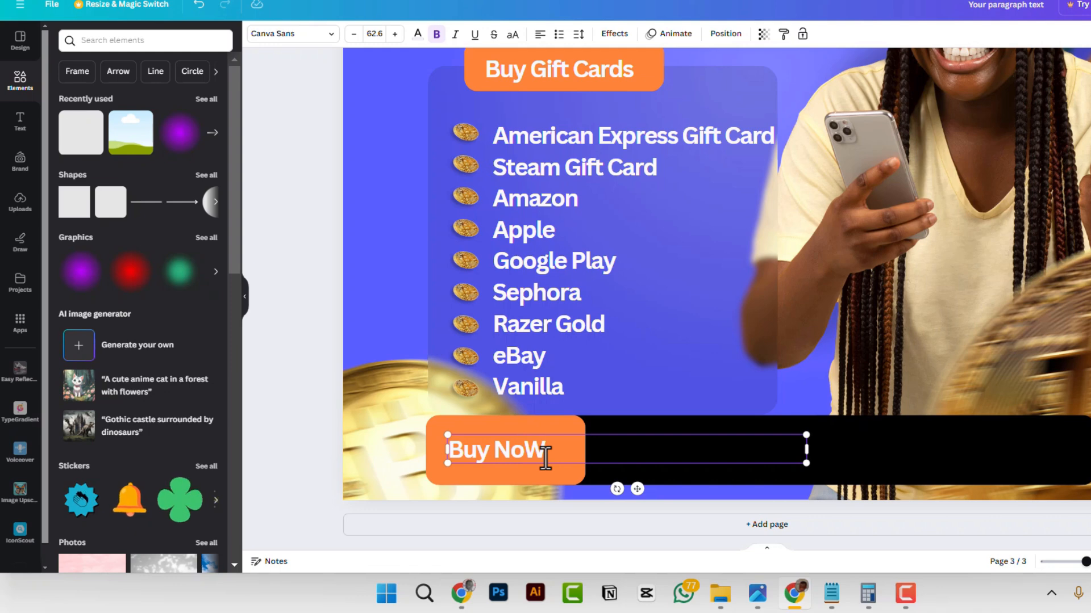
# - Copy the "Trade Now!" line from the Notepad document and replace the "Buy NoW" text on the bottom orange block with it
pyautogui.hotkey('alt', 'Tab')
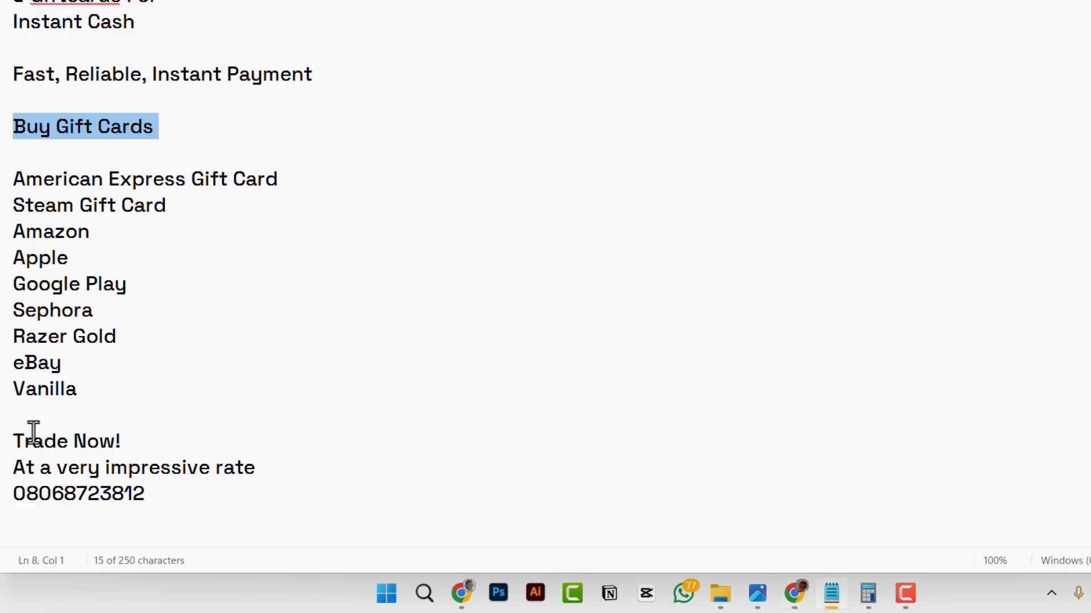
pyautogui.moveTo(17, 434); pyautogui.dragTo(152, 441)
pyautogui.hotkey('ctrl', 'c')
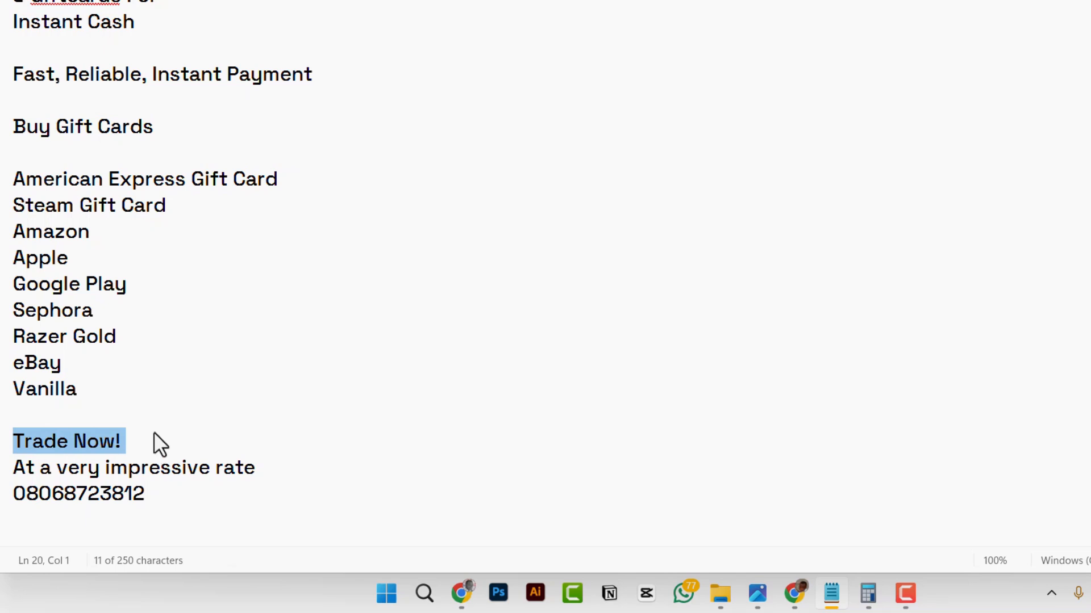
pyautogui.hotkey('alt', 'Tab')
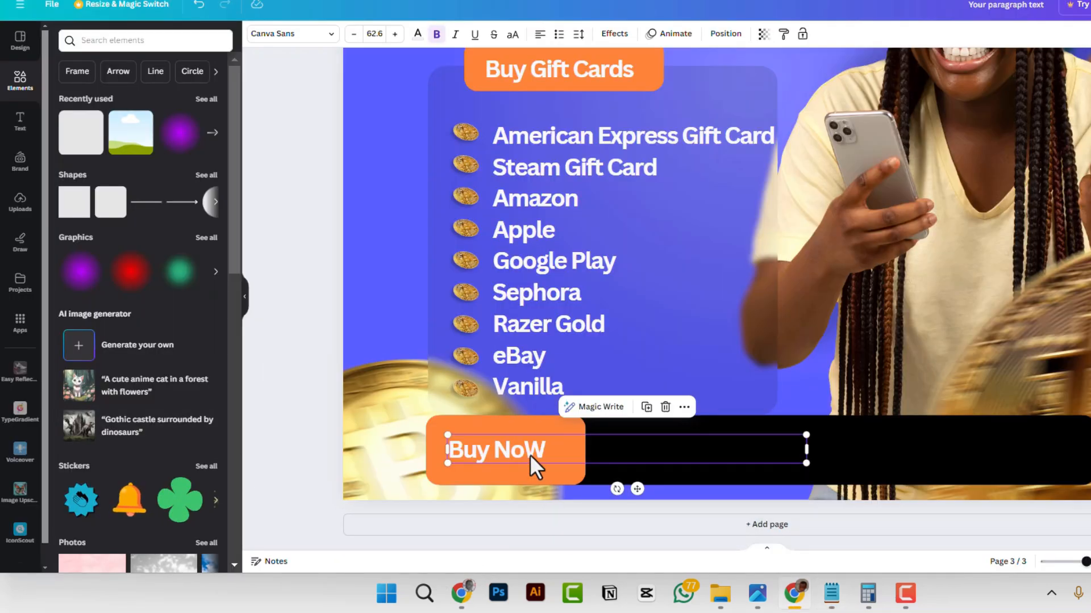
pyautogui.doubleClick(531, 455)
pyautogui.tripleClick(531, 454)
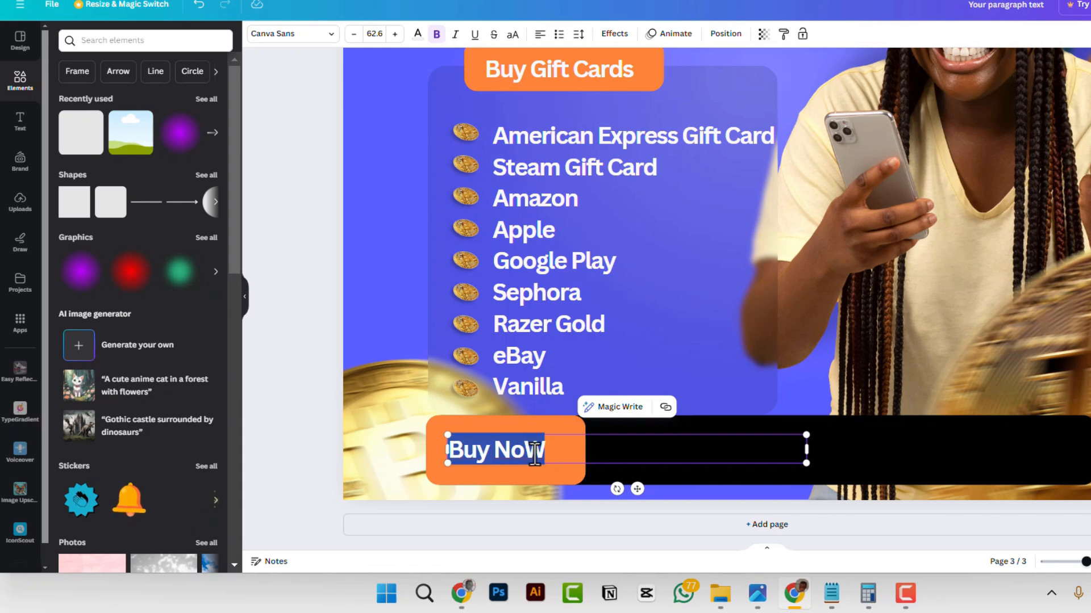
pyautogui.hotkey('ctrl', 'v')
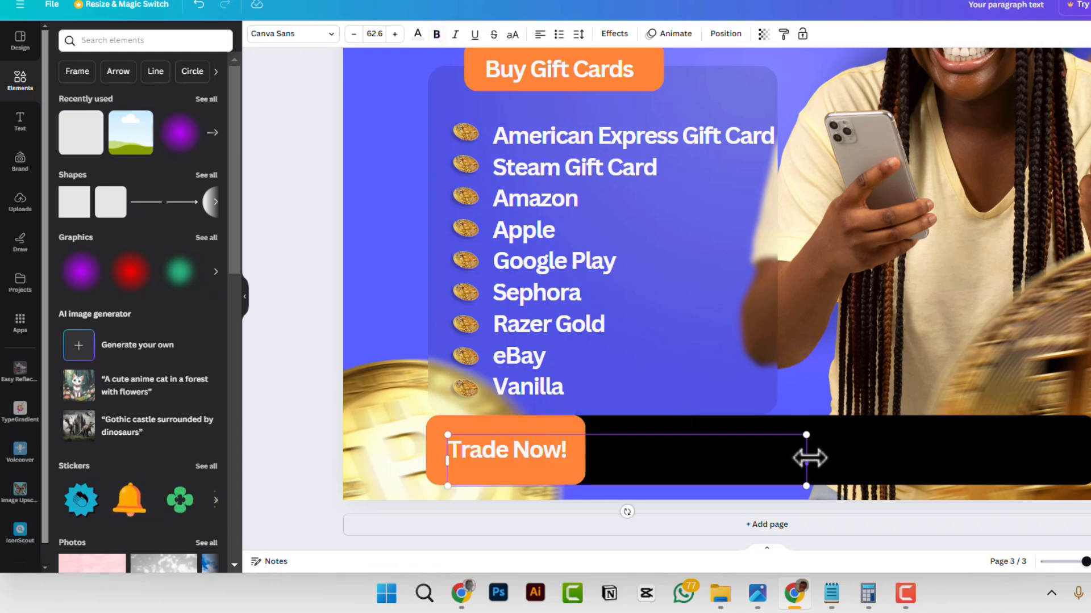
# - Narrow the "Trade Now!" text box to fit its text and centre it vertically on the orange block
pyautogui.moveTo(807, 460); pyautogui.dragTo(577, 452)
pyautogui.moveTo(518, 489); pyautogui.dragTo(518, 496)
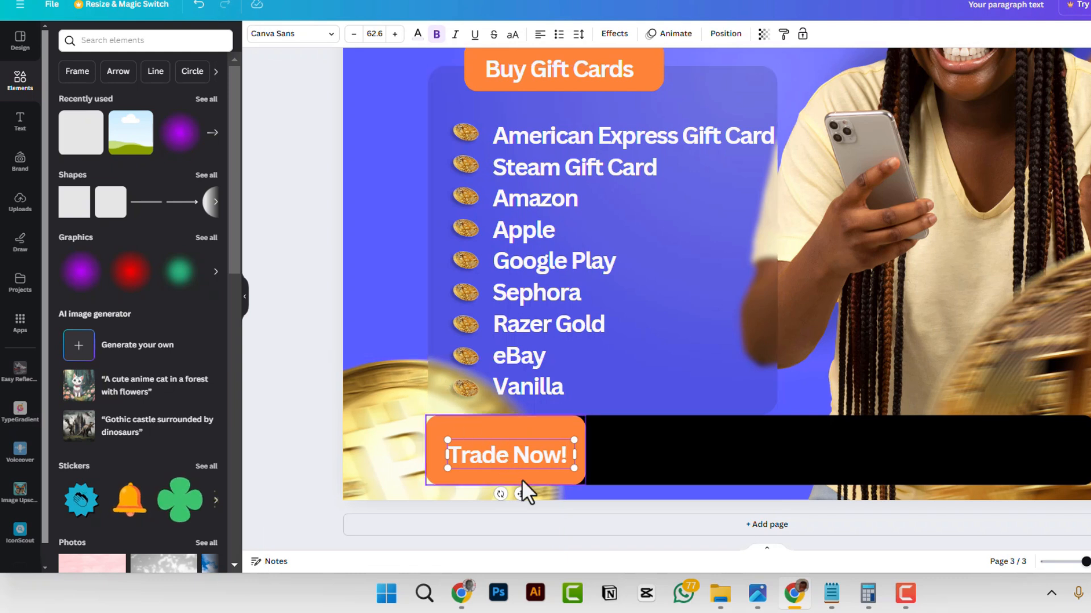
pyautogui.click(701, 385)
# - Duplicate the "Trade Now!" text and place the copy on the black bar beside the orange block
pyautogui.click(521, 455)
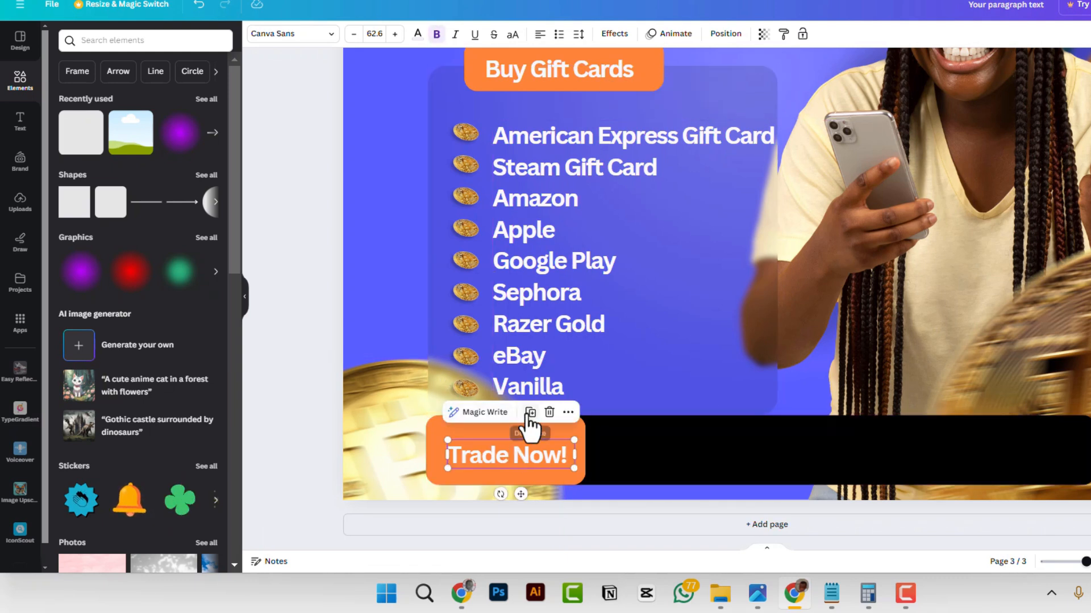
pyautogui.hotkey('ctrl', 'd')
pyautogui.moveTo(507, 459); pyautogui.dragTo(650, 453)
# - Copy "At a very impressive rate" from the Notepad document and replace the duplicated text on the black bar with it
pyautogui.hotkey('alt', 'Tab')
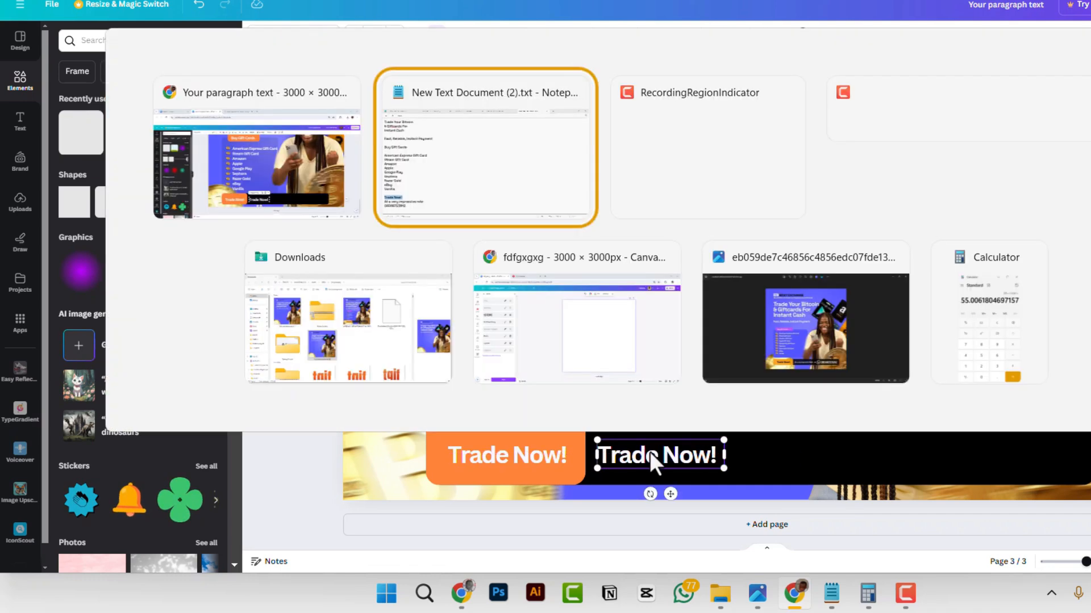
pyautogui.moveTo(14, 471); pyautogui.dragTo(255, 474)
pyautogui.hotkey('ctrl', 'c')
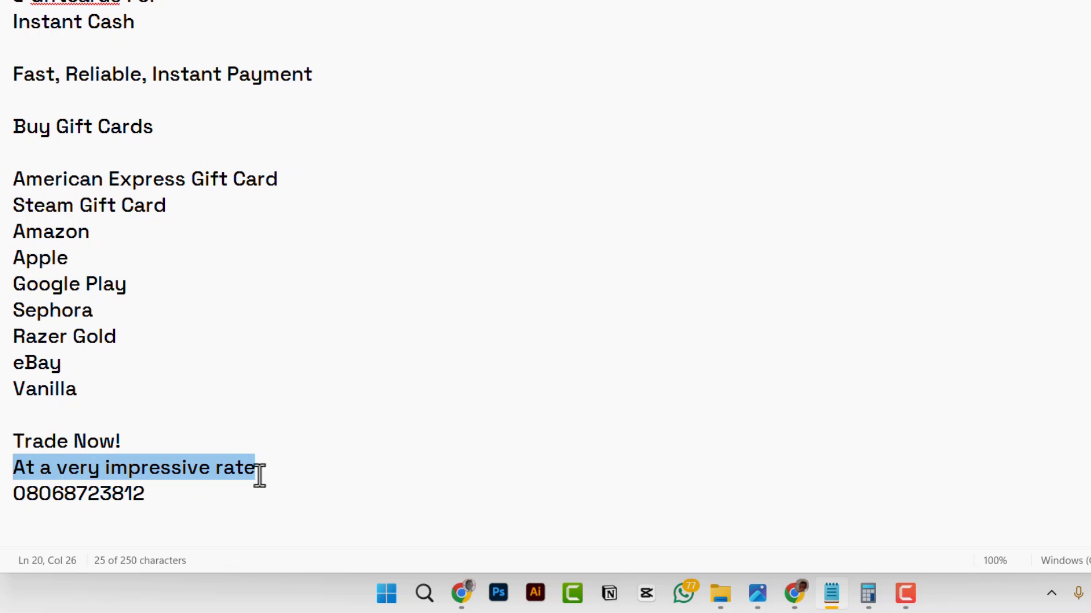
pyautogui.hotkey('alt', 'Tab')
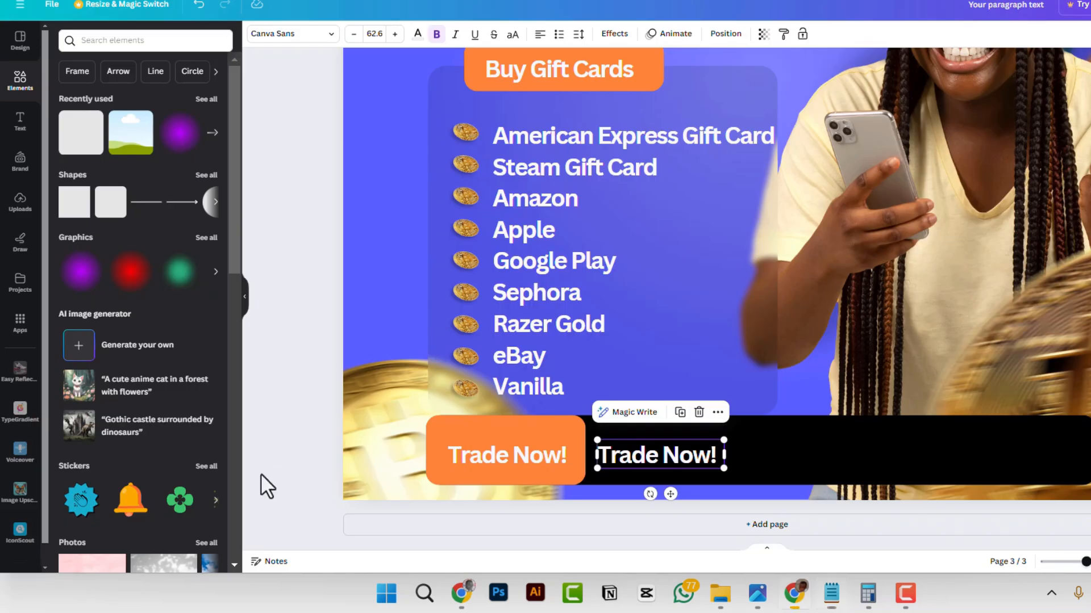
pyautogui.tripleClick(653, 459)
pyautogui.hotkey('ctrl', 'v')
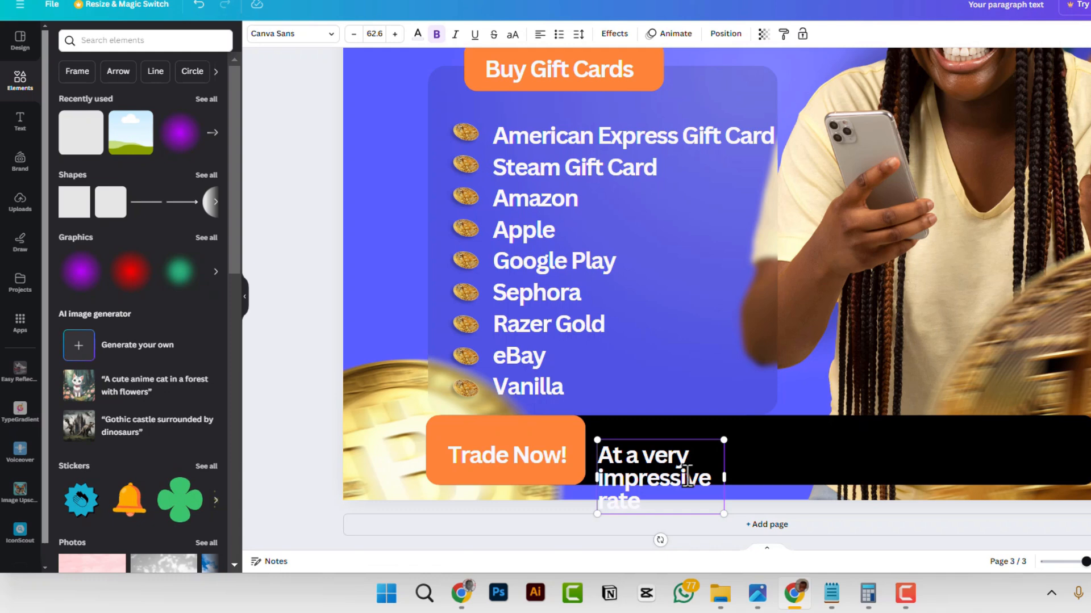
# - Widen the "At a very impressive rate" text to one line, scale it to font size 51.6, and centre it vertically on the bar
pyautogui.moveTo(727, 477); pyautogui.dragTo(870, 476)
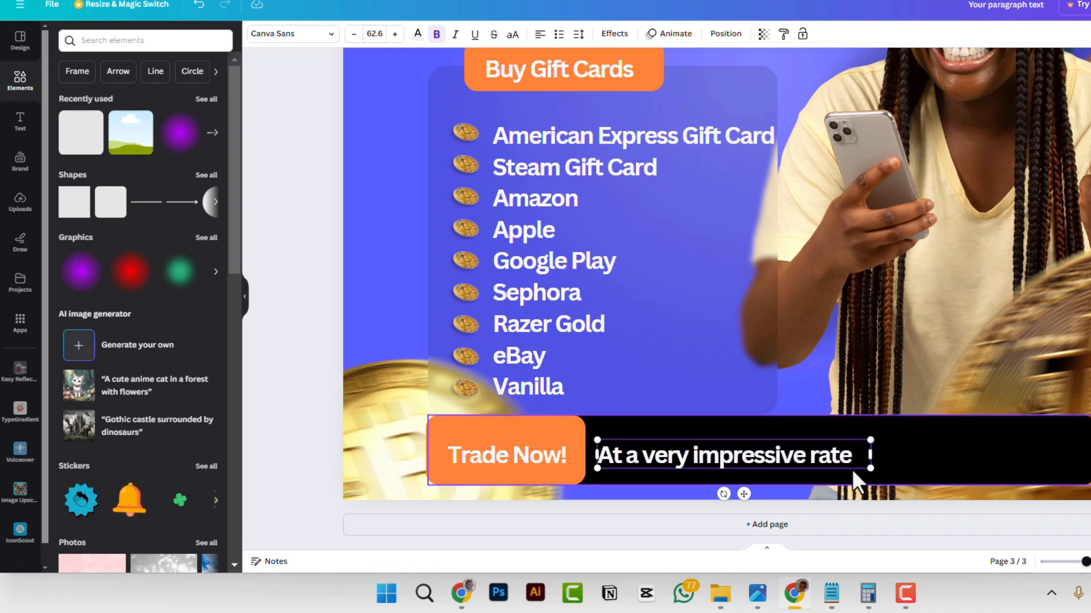
pyautogui.moveTo(864, 465); pyautogui.dragTo(822, 462)
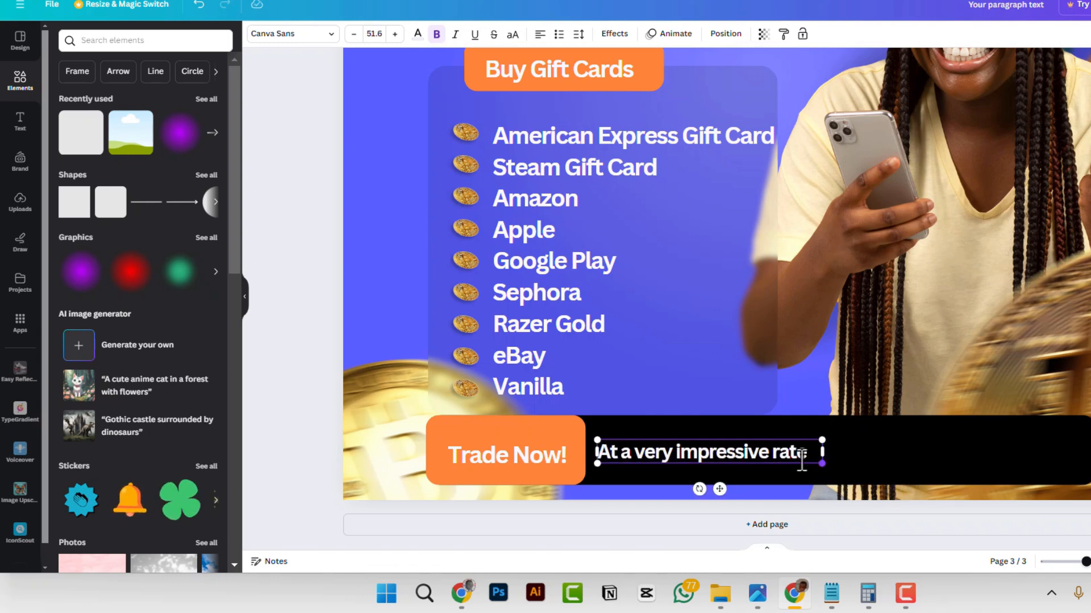
pyautogui.moveTo(722, 486); pyautogui.dragTo(724, 489)
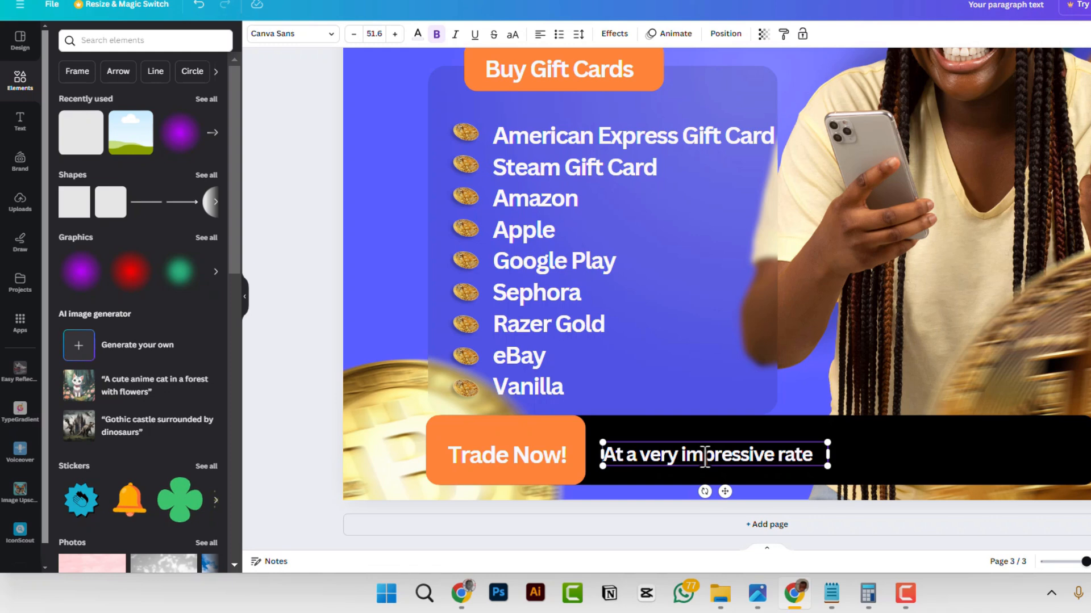
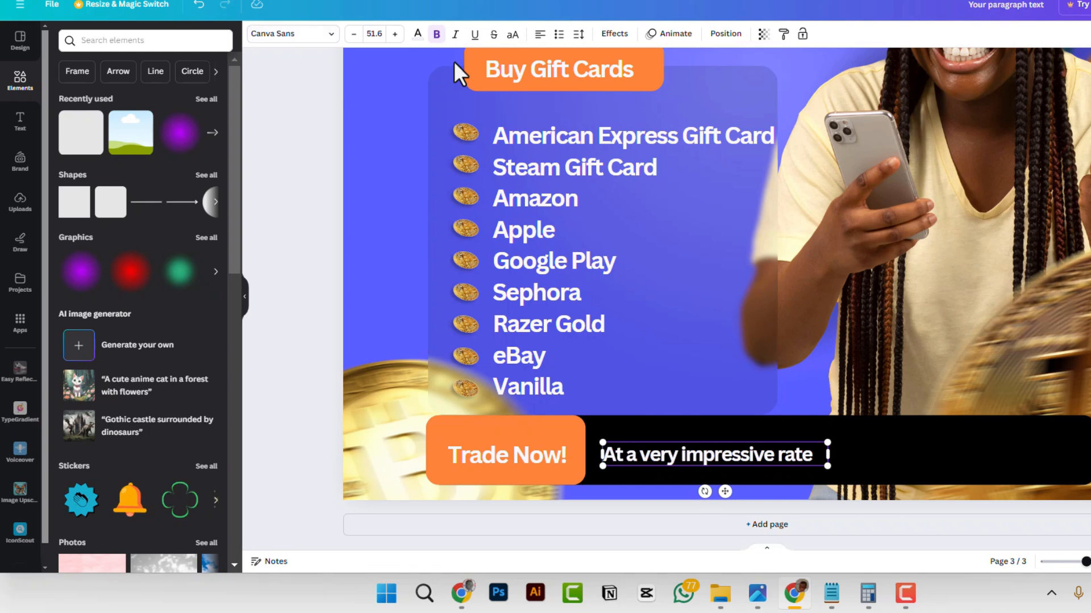
# - Add an arrow line shape, place it on the black bar, and colour it off-white from the document colours
pyautogui.click(183, 203)
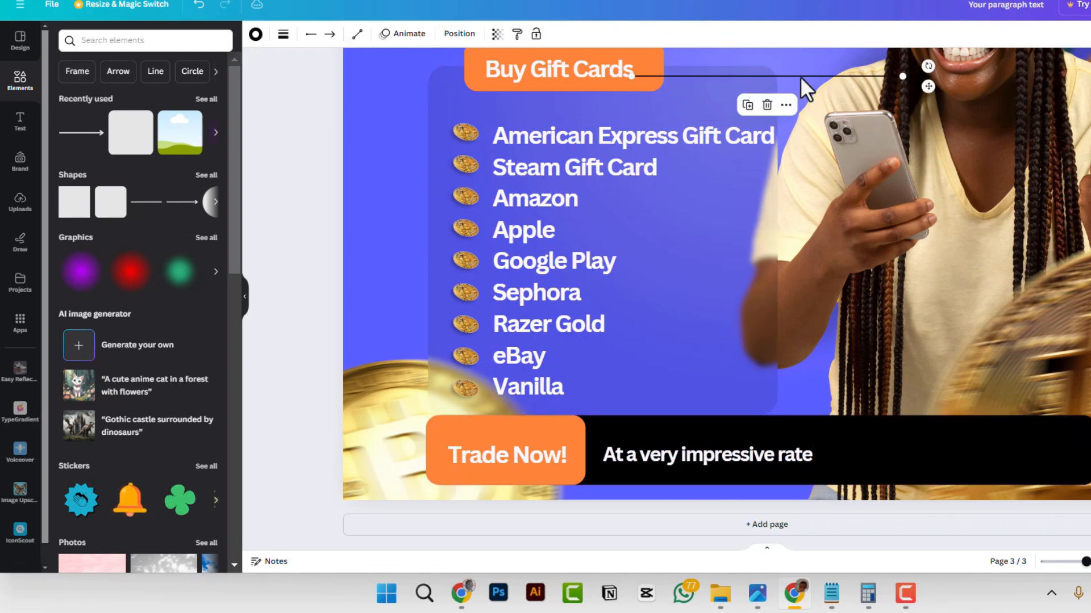
pyautogui.moveTo(934, 87); pyautogui.dragTo(1011, 461)
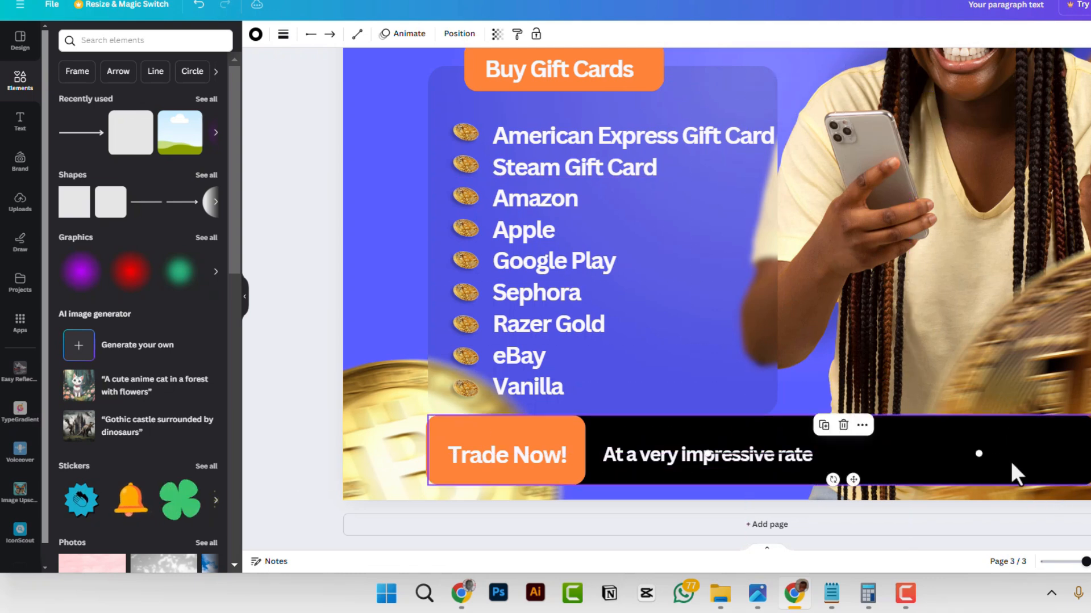
pyautogui.click(283, 35)
pyautogui.click(255, 34)
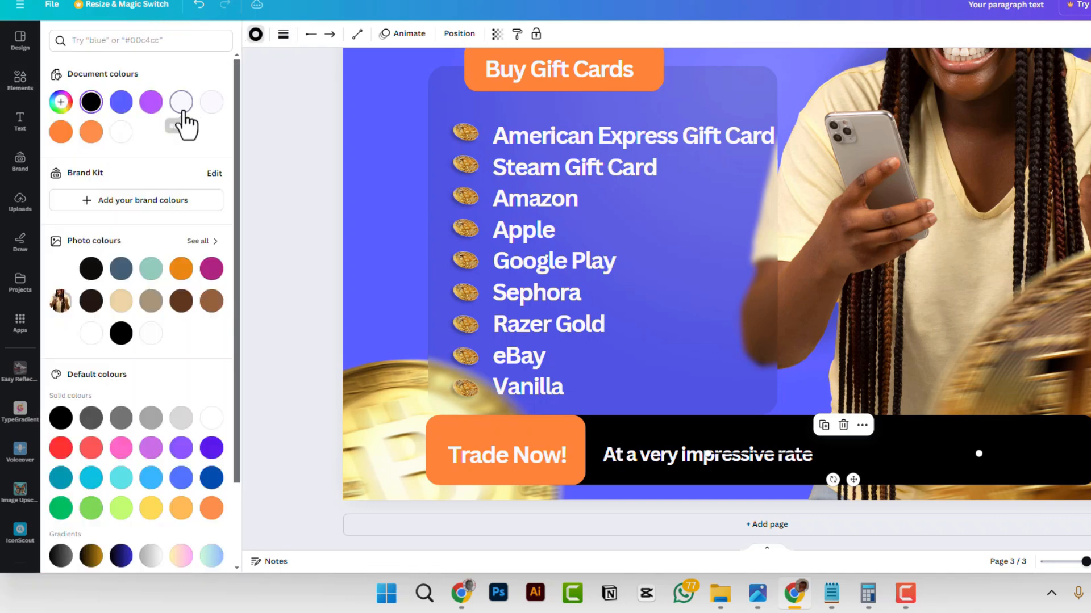
pyautogui.click(181, 105)
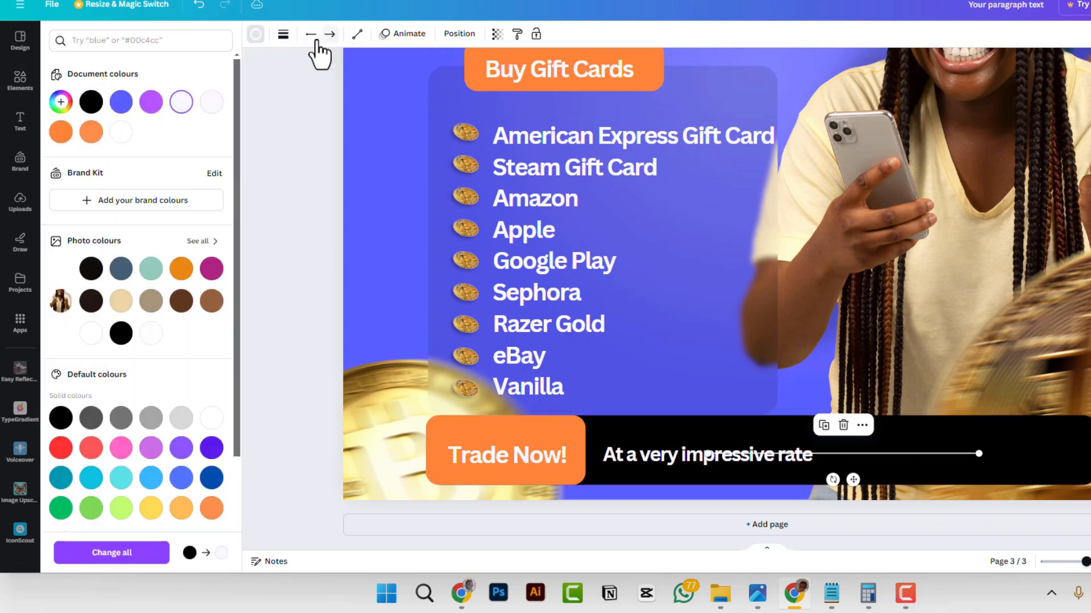
# - Set the arrow's line weight to 10 and shorten it into a small arrow just after "At a very impressive rate"
pyautogui.click(283, 35)
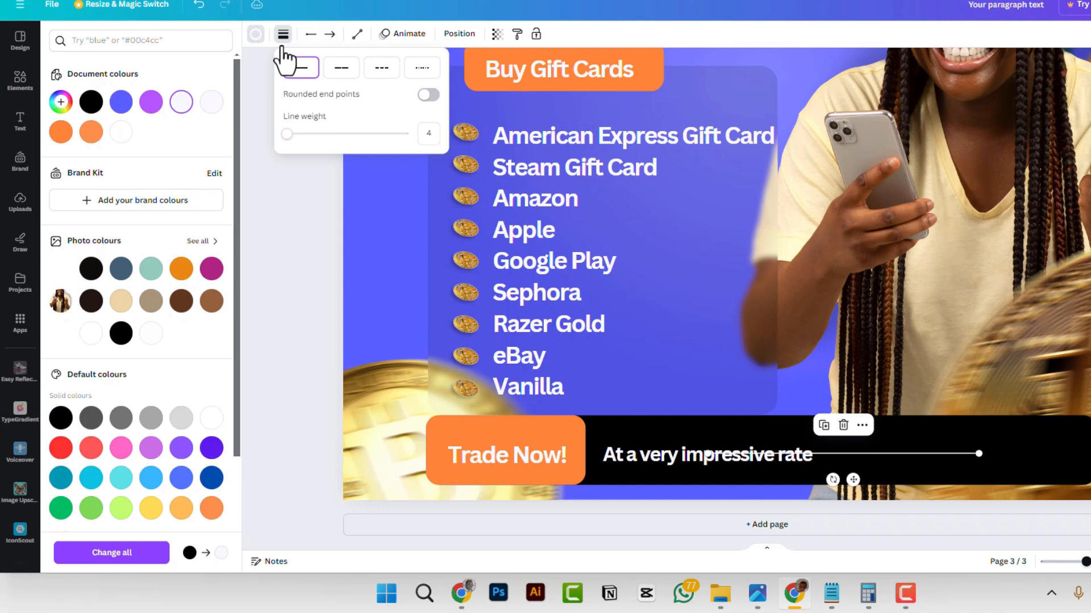
pyautogui.click(303, 135)
pyautogui.moveTo(302, 135); pyautogui.dragTo(294, 136)
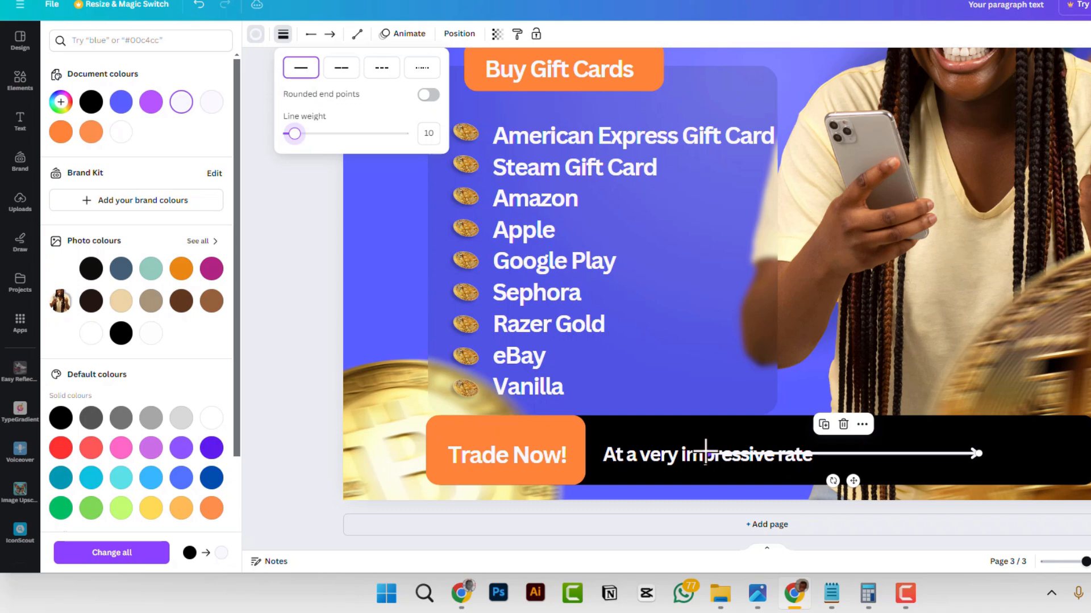
pyautogui.moveTo(863, 458); pyautogui.dragTo(827, 455)
pyautogui.moveTo(980, 454); pyautogui.dragTo(856, 454)
# - Duplicate the "Trade Now!" text and place the copy on the black bar beyond the arrow
pyautogui.click(487, 448)
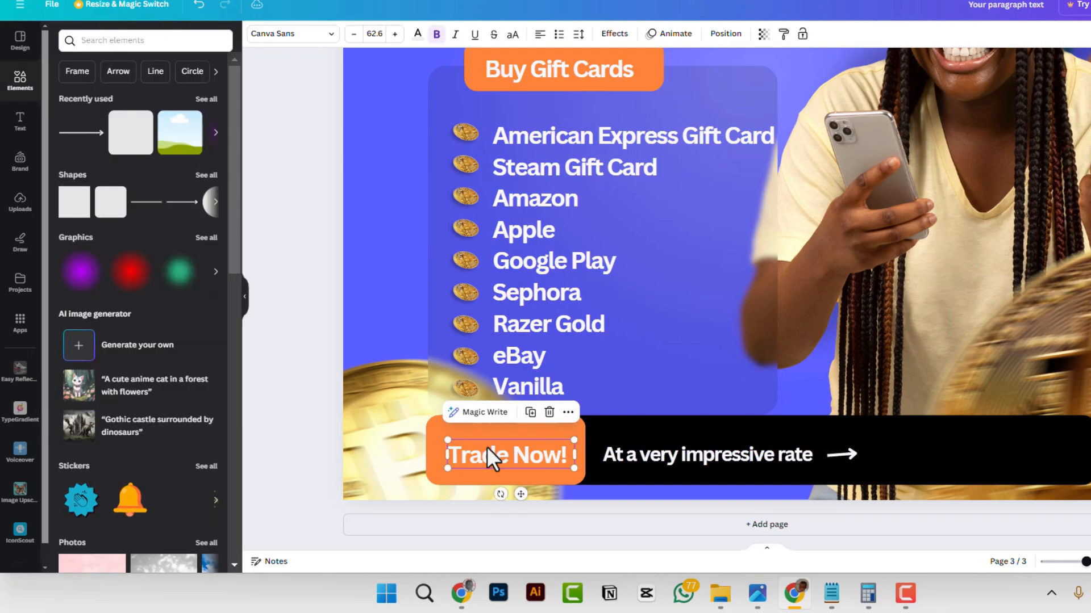
pyautogui.click(530, 412)
pyautogui.moveTo(520, 462); pyautogui.dragTo(1014, 456)
# - Copy the phone number from the Notepad document, replace the "Trade Now!" copy beyond the arrow with it, and widen its box to one line
pyautogui.hotkey('alt', 'Tab')
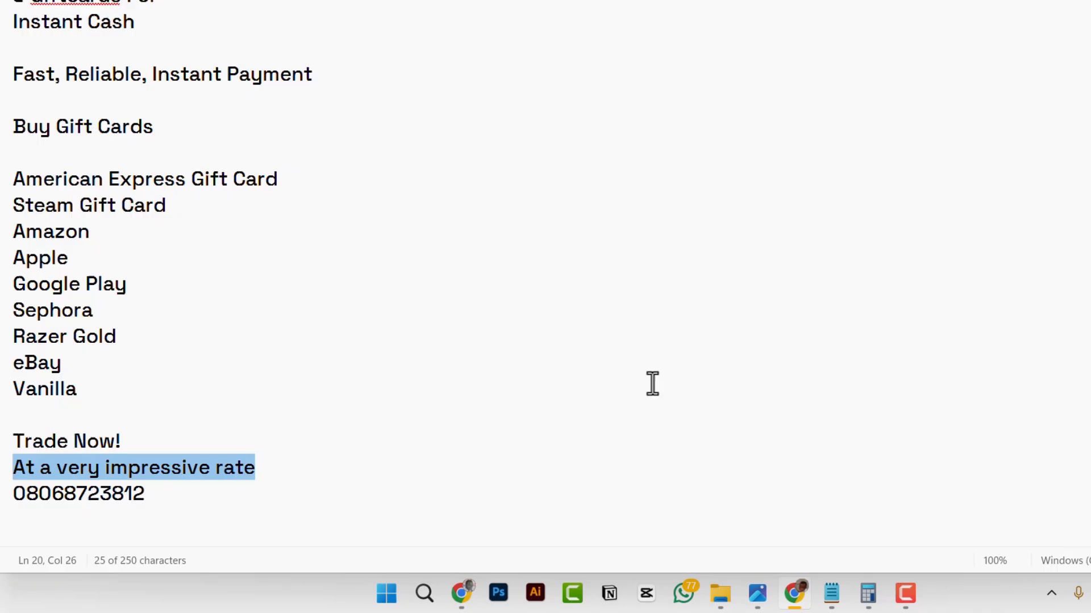
pyautogui.click(141, 480)
pyautogui.doubleClick(145, 493)
pyautogui.hotkey('ctrl', 'c')
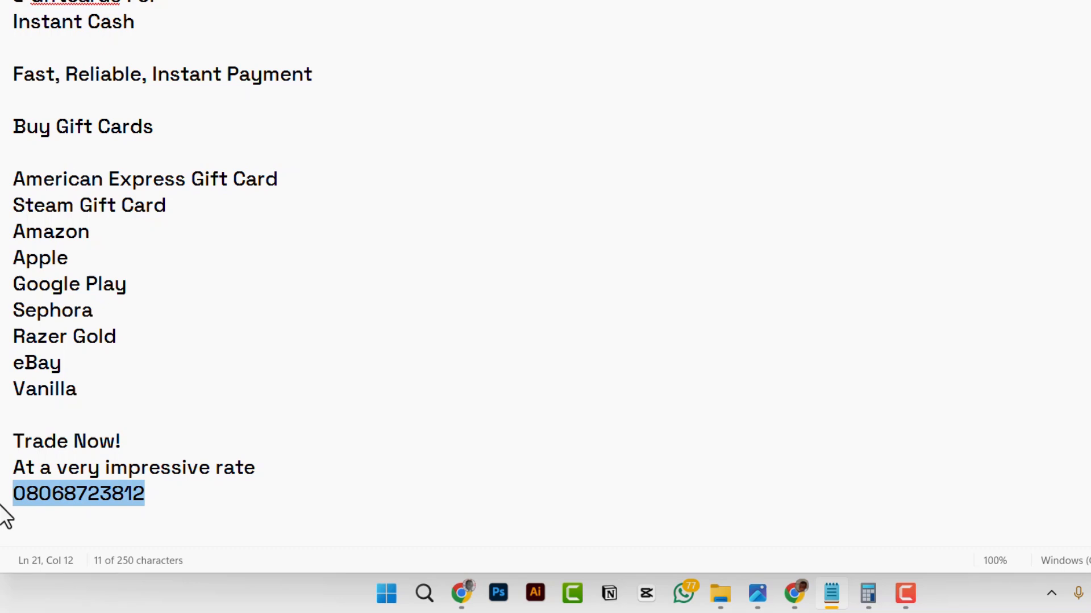
pyautogui.hotkey('alt', 'Tab')
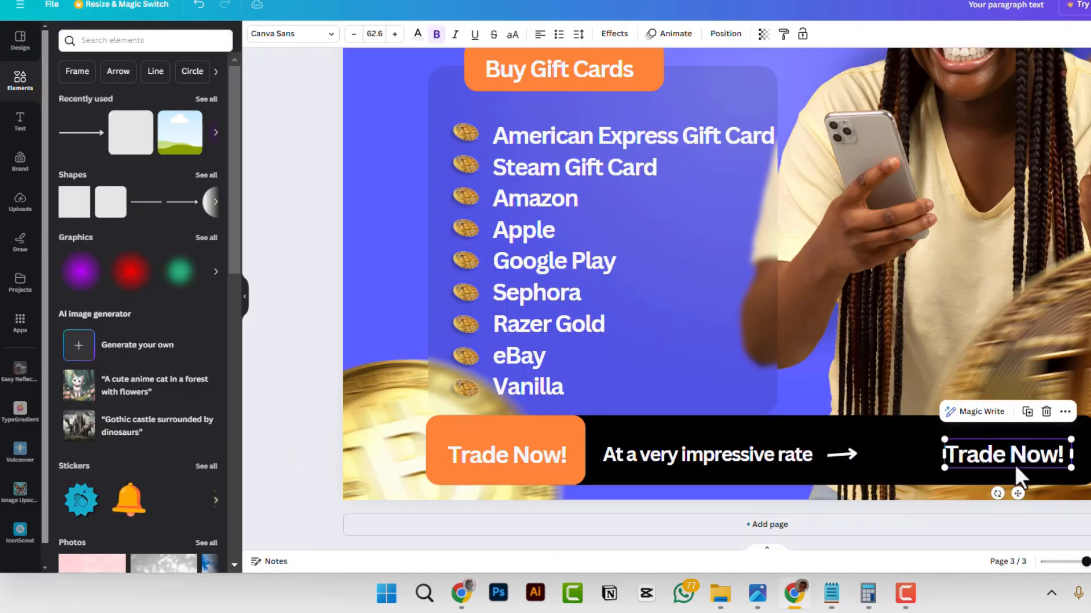
pyautogui.doubleClick(1014, 465)
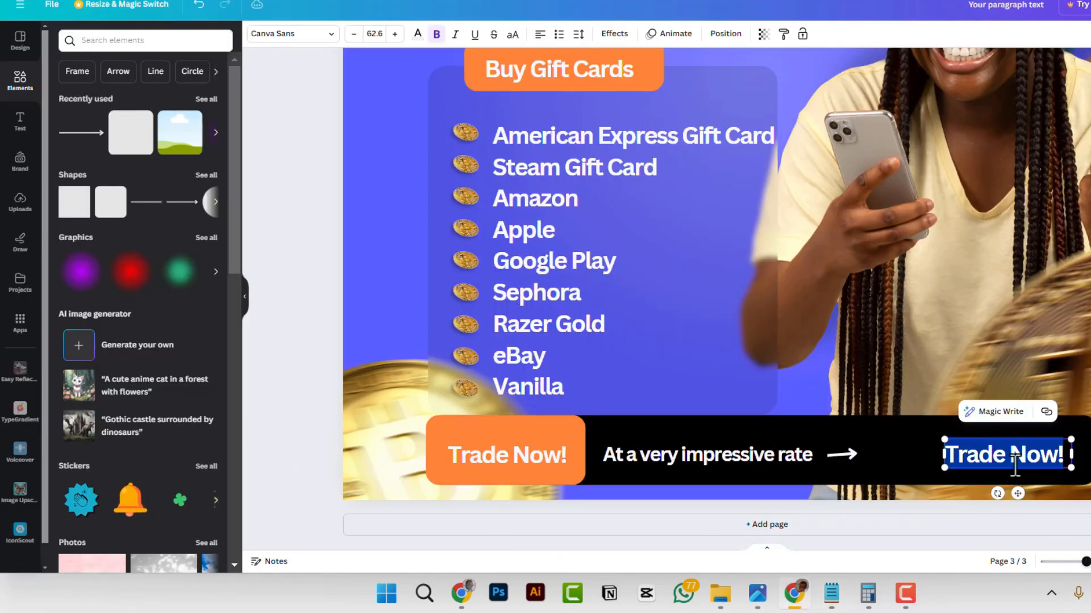
pyautogui.hotkey('ctrl', 'v')
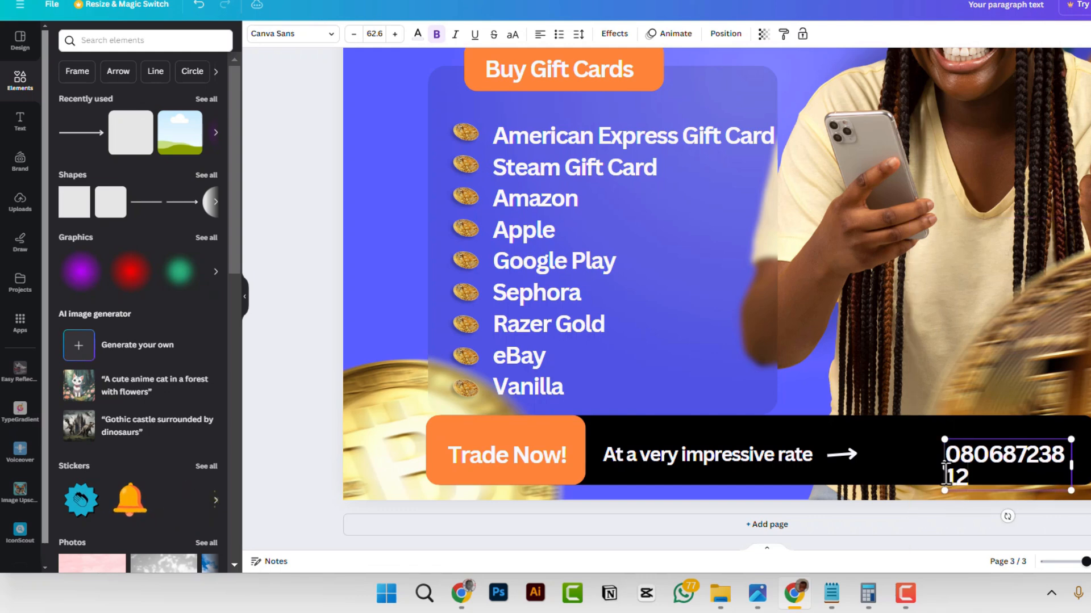
pyautogui.moveTo(942, 466); pyautogui.dragTo(920, 455)
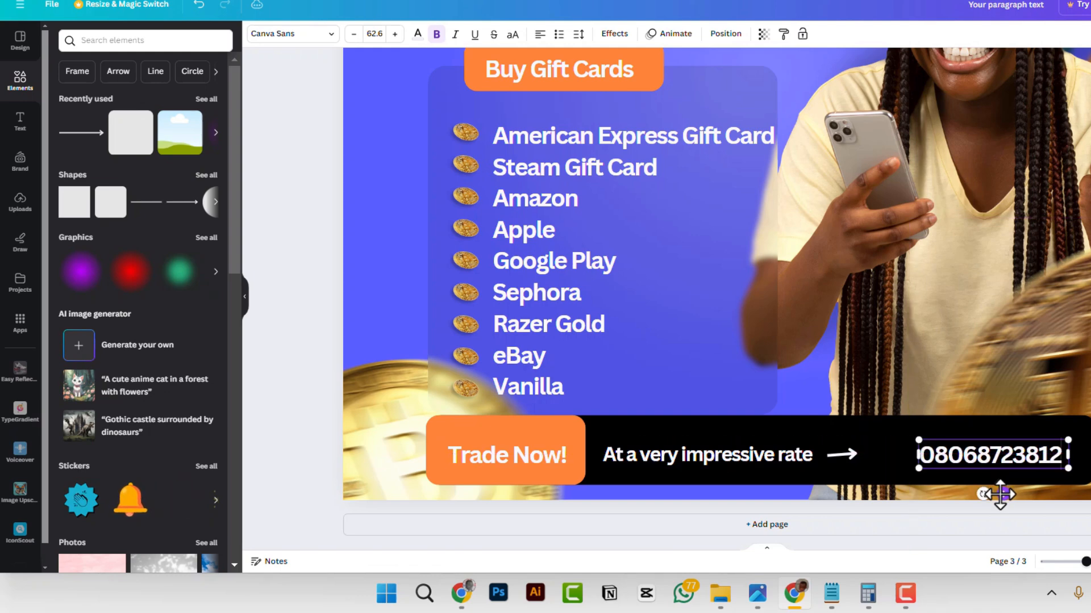
# - Fine-tune the position of the small arrow's tip so the arrow runs level toward the phone number
pyautogui.click(849, 452)
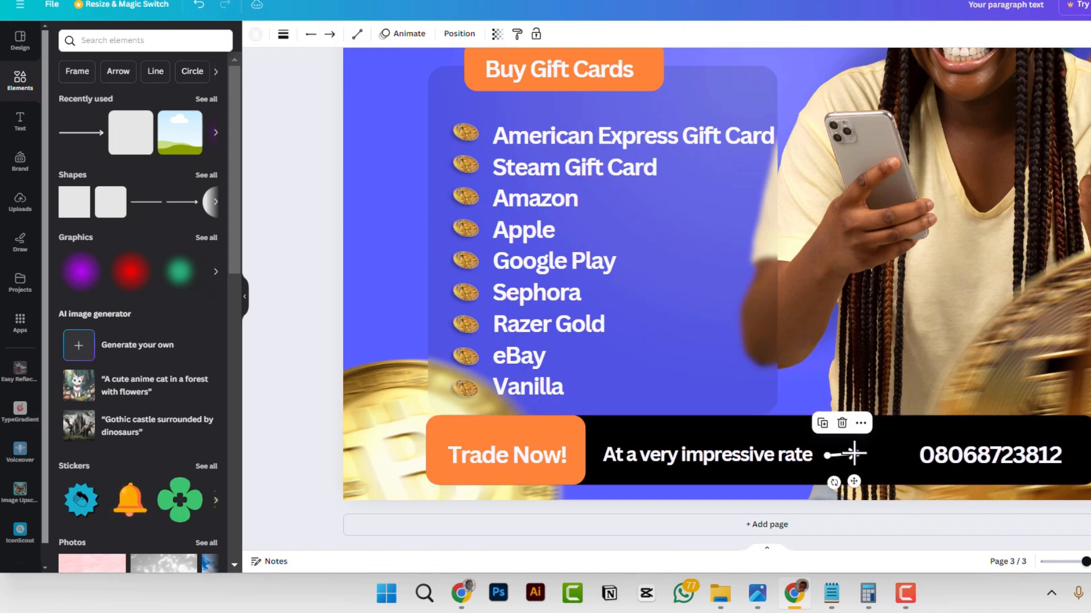
pyautogui.moveTo(857, 456); pyautogui.dragTo(858, 458)
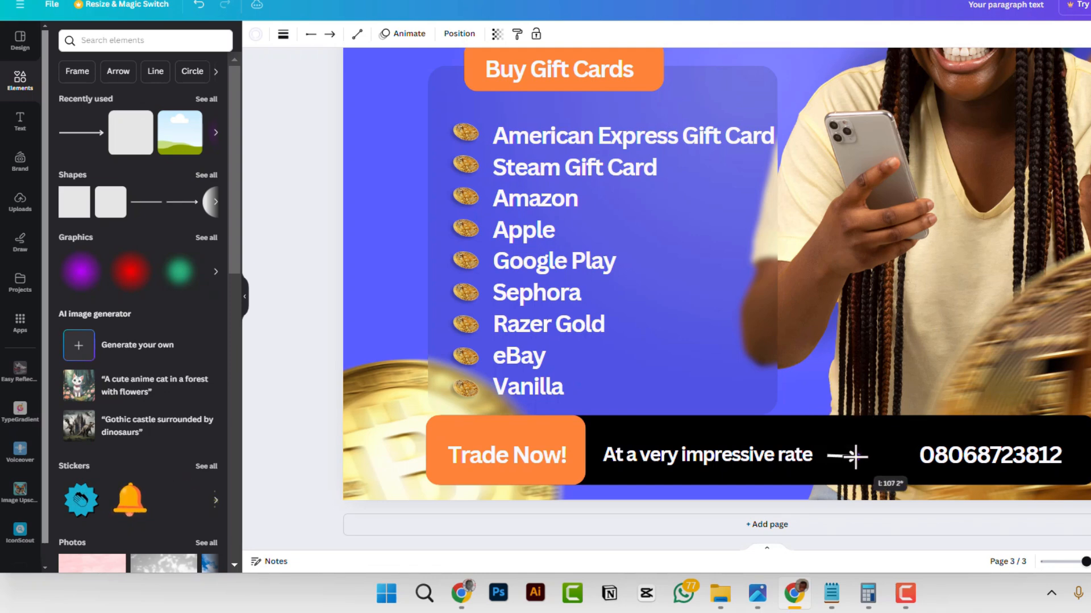
pyautogui.moveTo(855, 455); pyautogui.dragTo(857, 456)
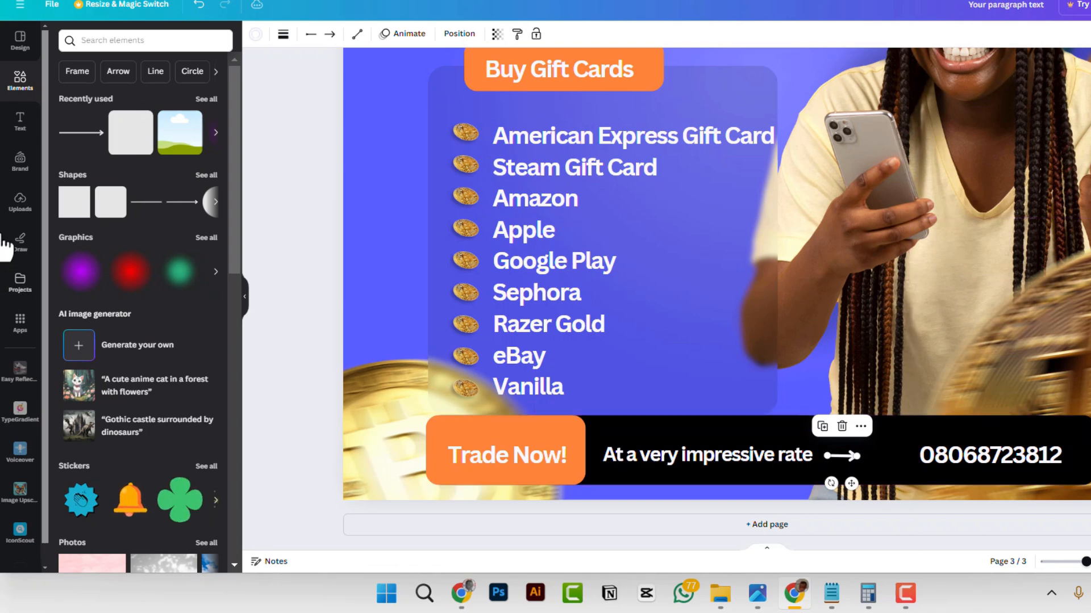
# - Search the elements library for "whatsapp icon" and look through the graphics for a suitable free WhatsApp icon
pyautogui.click(137, 47)
pyautogui.write('wha')
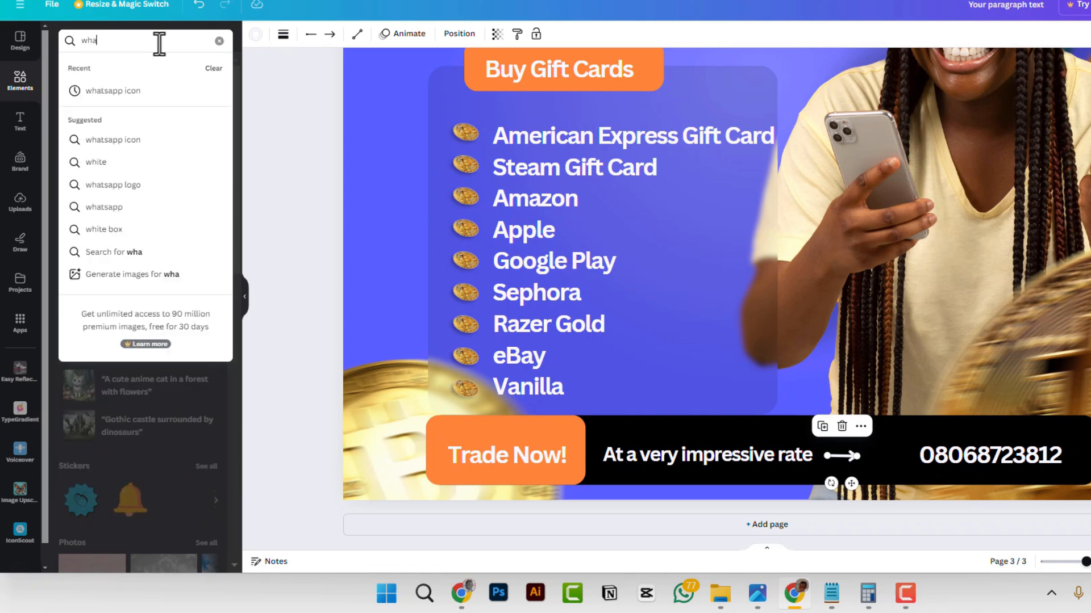
pyautogui.write('tsapp')
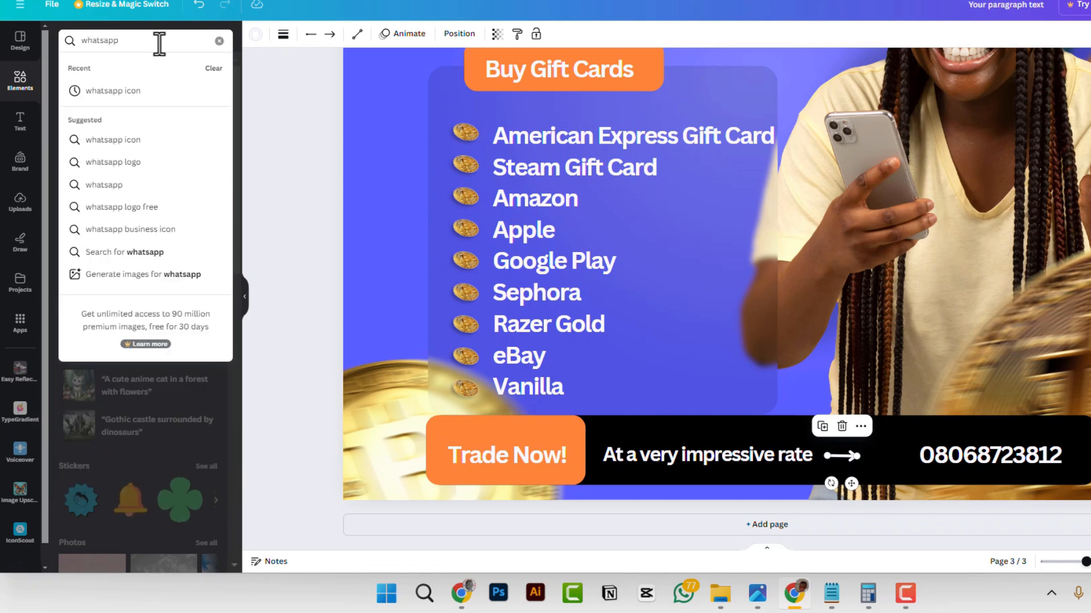
pyautogui.click(140, 92)
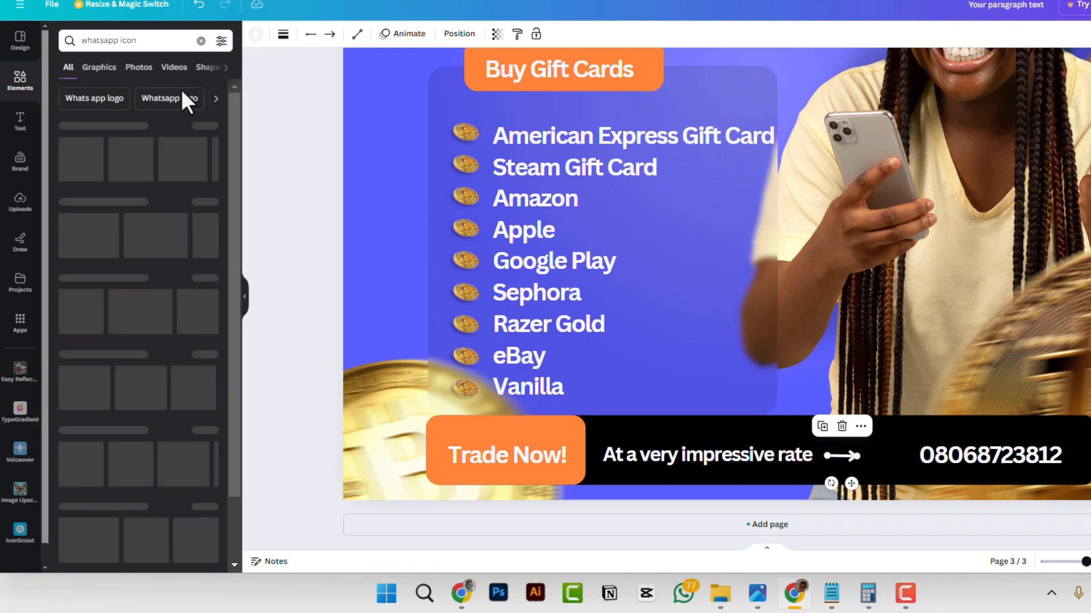
pyautogui.click(210, 127)
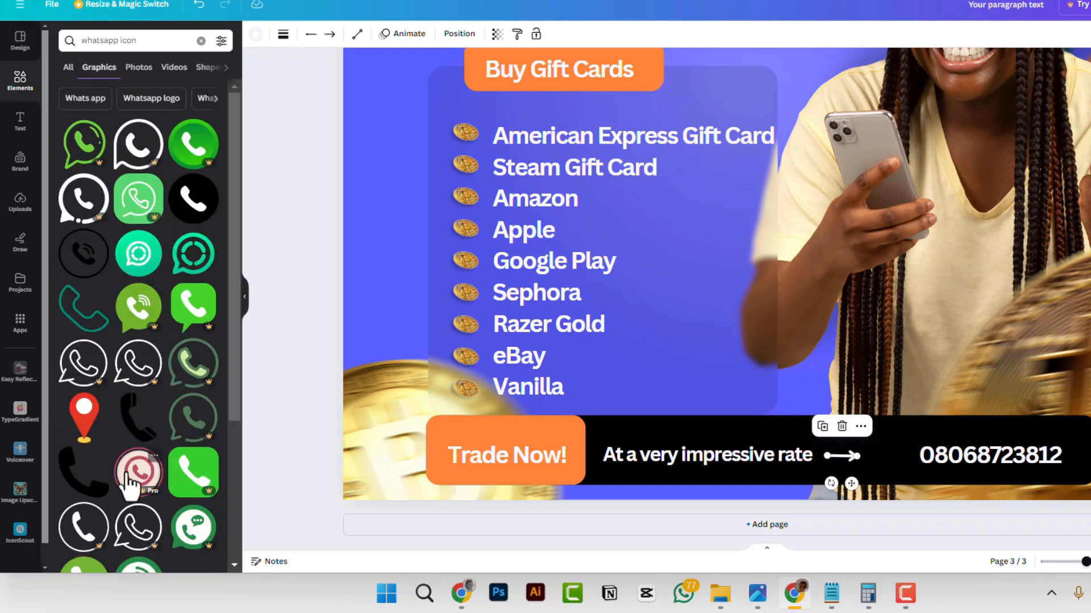
pyautogui.scroll(-4, 128, 451)
pyautogui.scroll(-5, 108, 432)
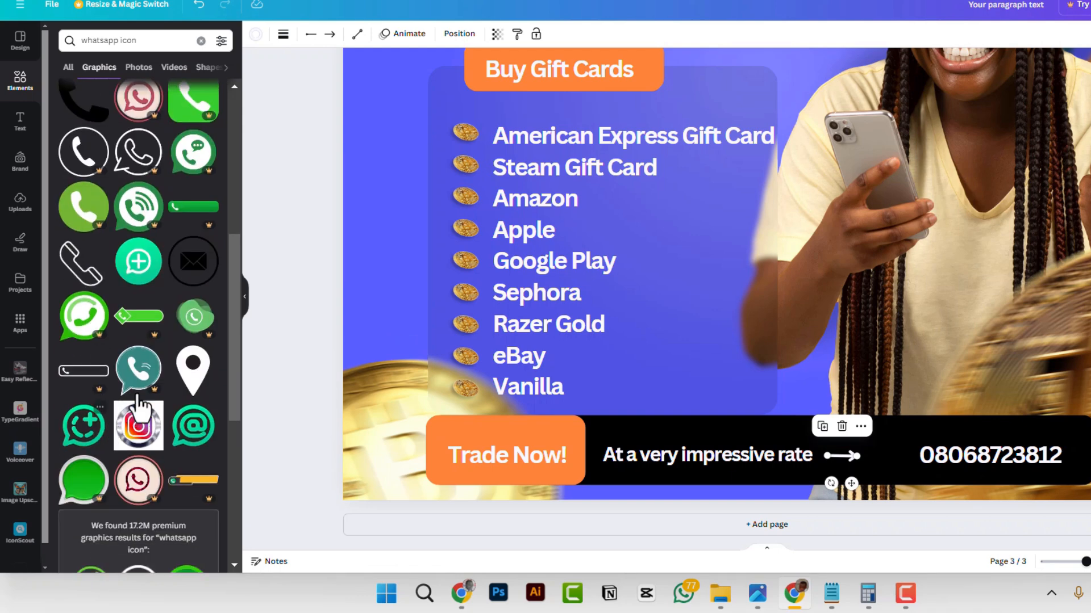
pyautogui.scroll(-3, 142, 413)
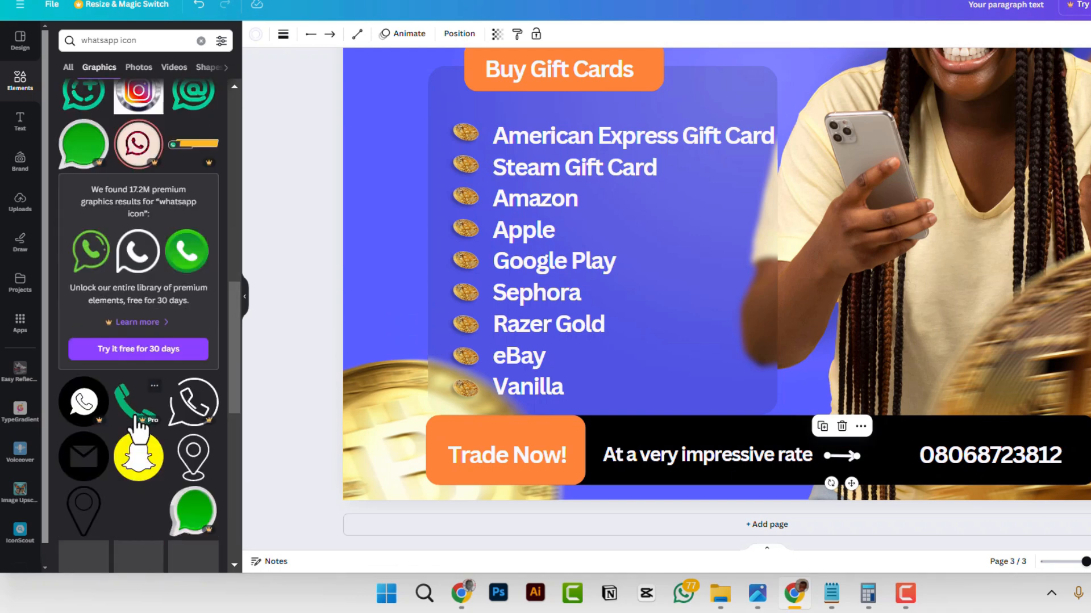
pyautogui.scroll(3, 165, 400)
pyautogui.scroll(-6, 163, 392)
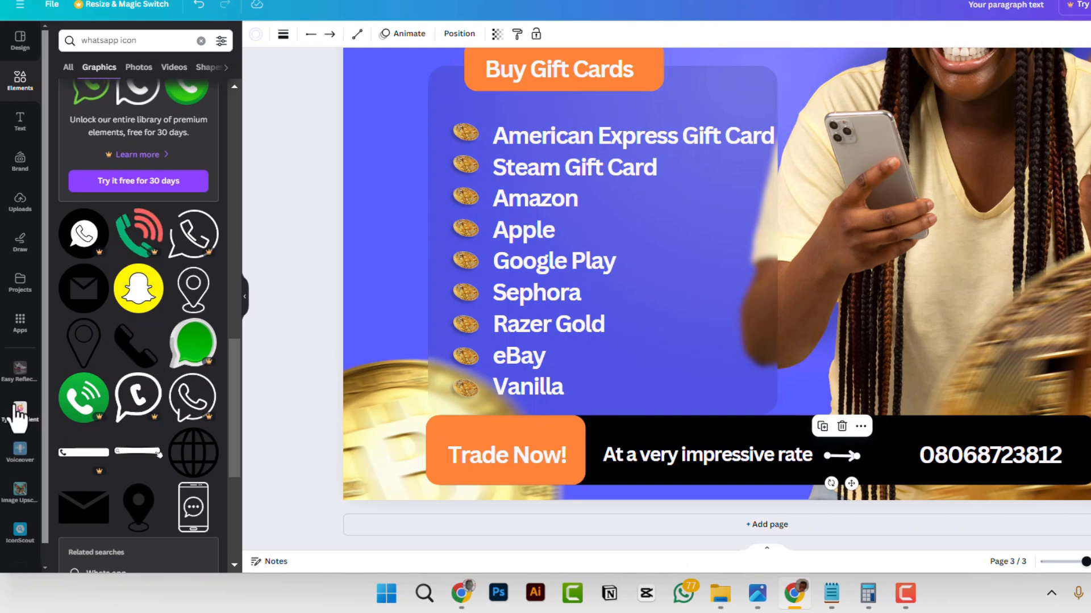
# - Open the IconScout app, search it for "whatsapp", and add a black outlined WhatsApp icon to the page
pyautogui.click(13, 330)
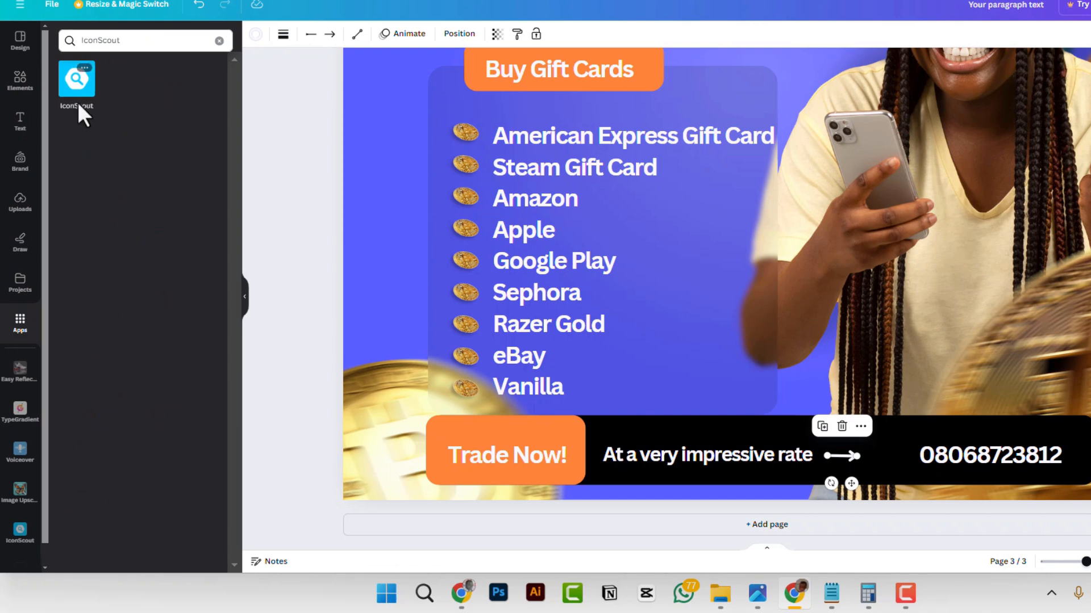
pyautogui.click(138, 41)
pyautogui.click(121, 198)
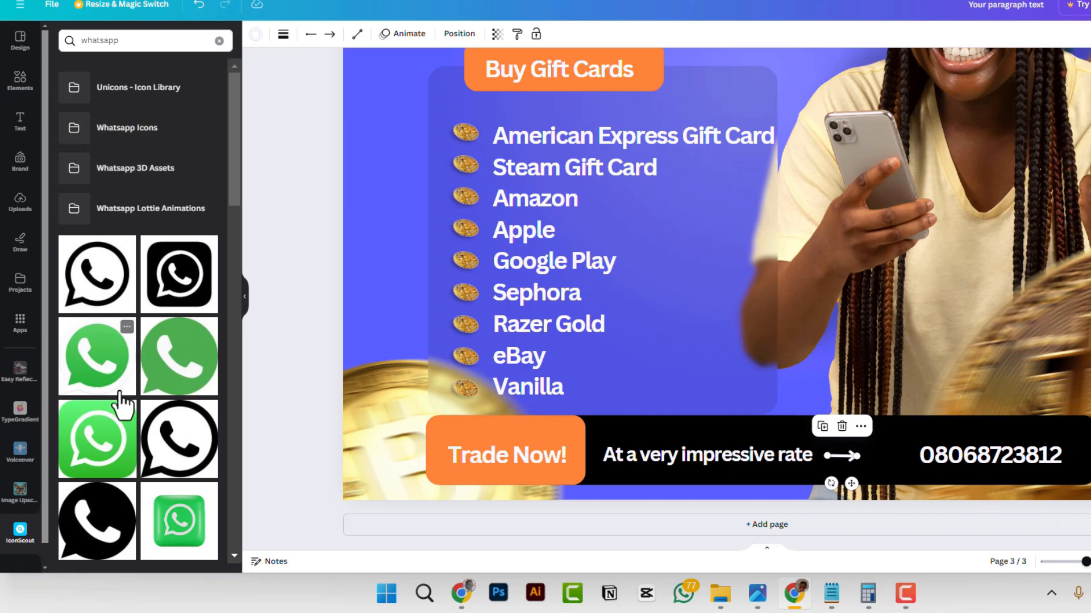
pyautogui.click(106, 35)
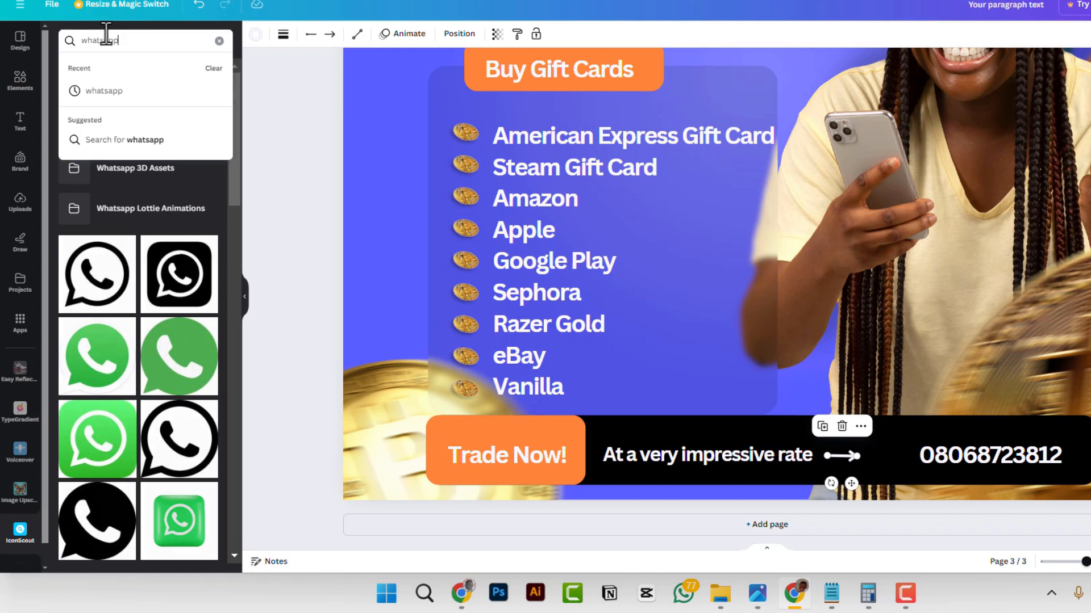
pyautogui.doubleClick(106, 35)
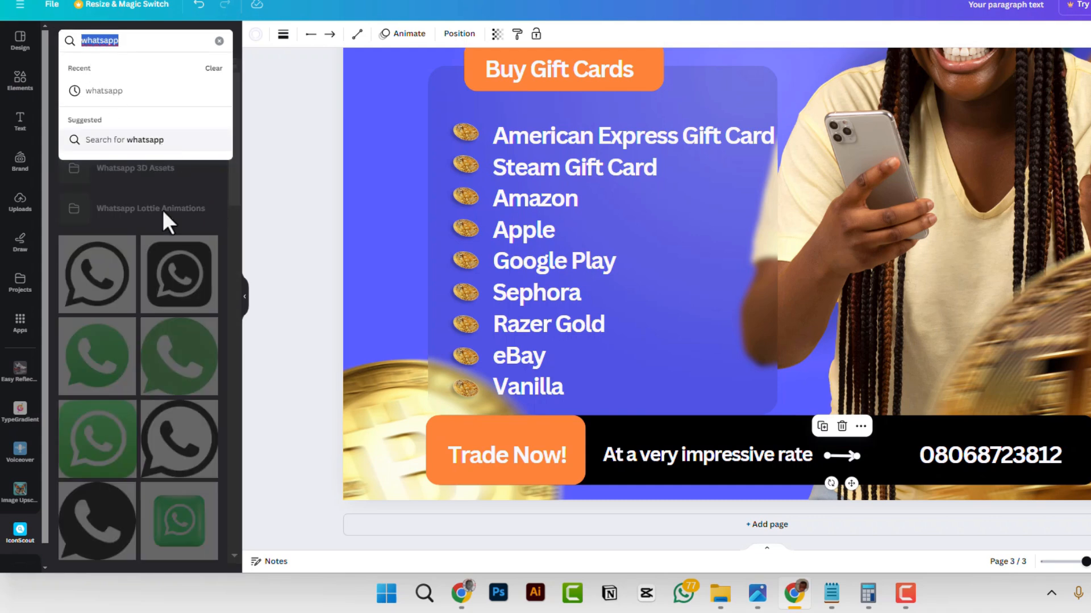
pyautogui.click(181, 215)
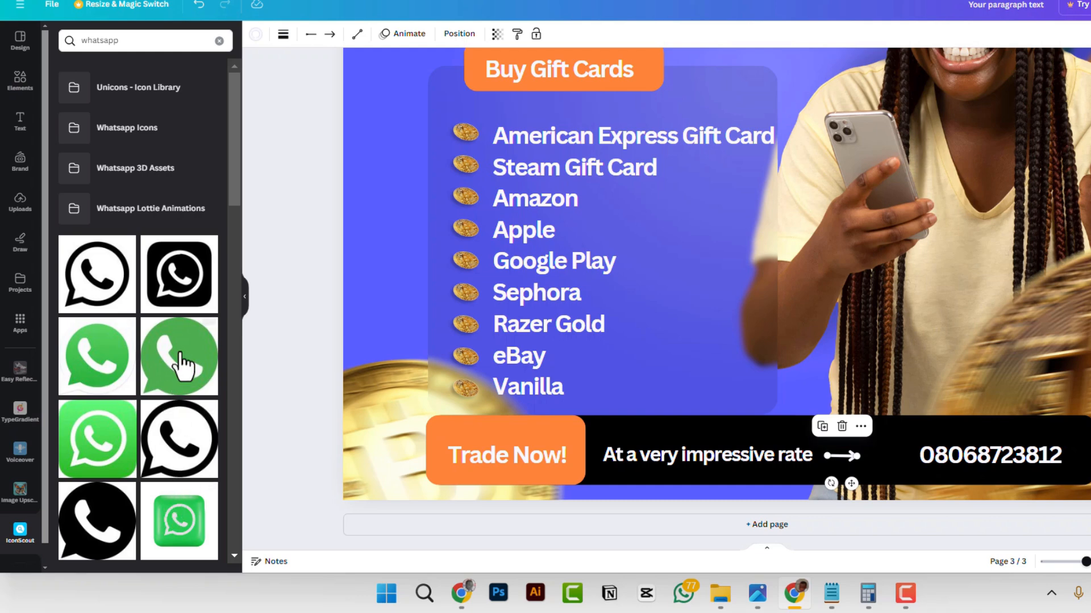
pyautogui.scroll(-3, 183, 355)
pyautogui.click(144, 309)
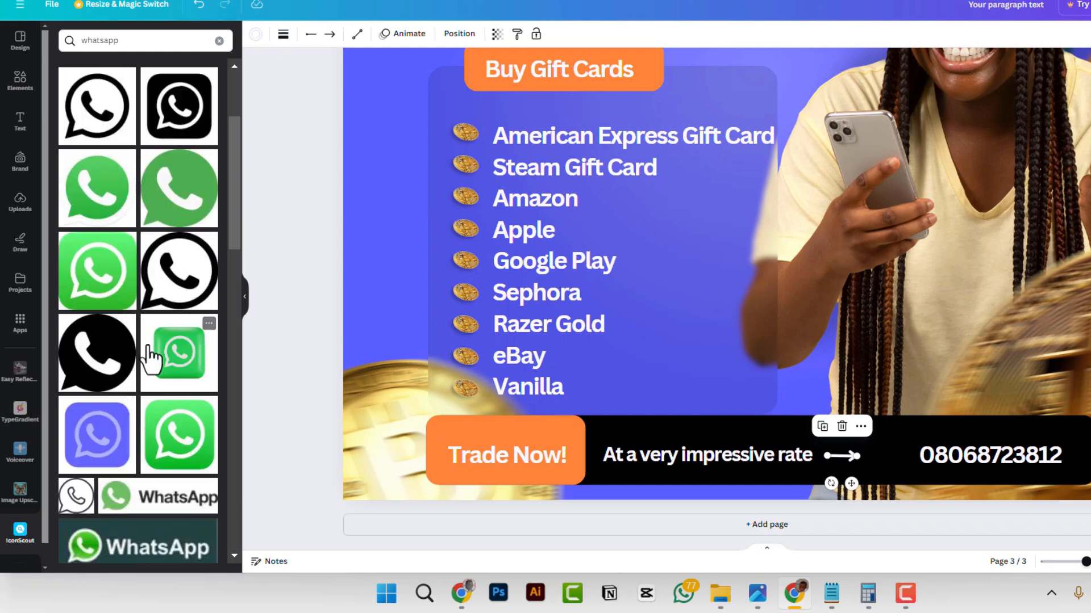
# - Shrink the WhatsApp icon into the gap between the arrow and the phone number and colour it off-white from the document colours
pyautogui.moveTo(890, 215); pyautogui.dragTo(843, 364)
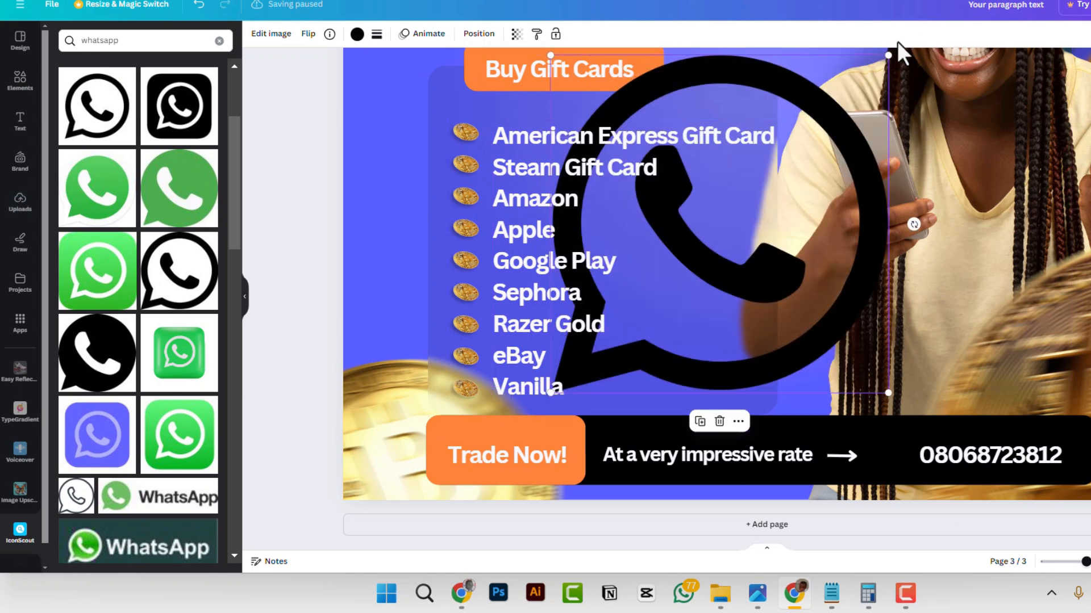
pyautogui.moveTo(887, 55); pyautogui.dragTo(896, 494)
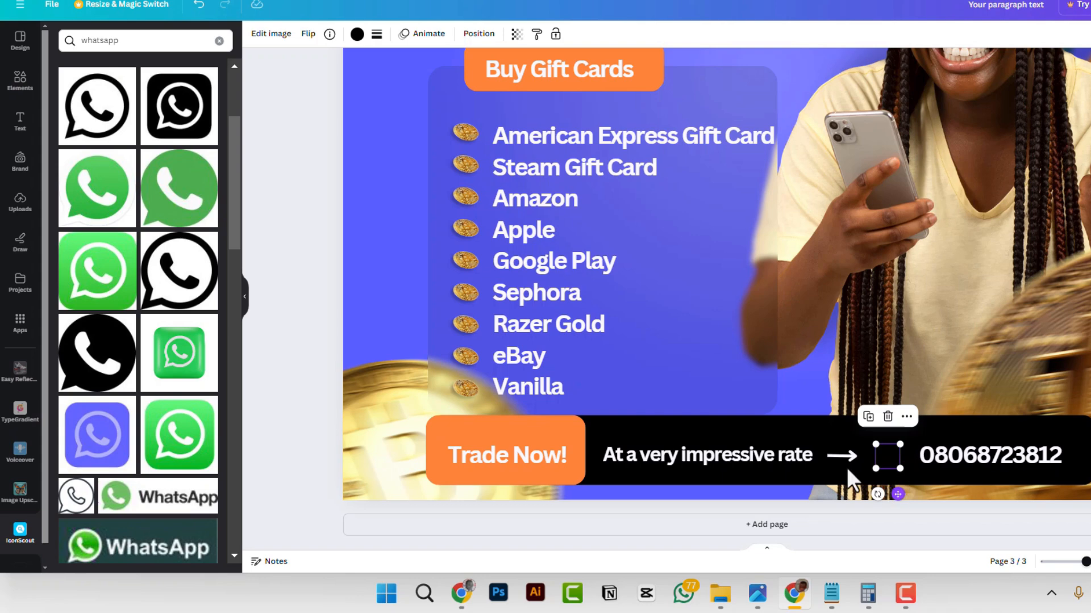
pyautogui.click(357, 34)
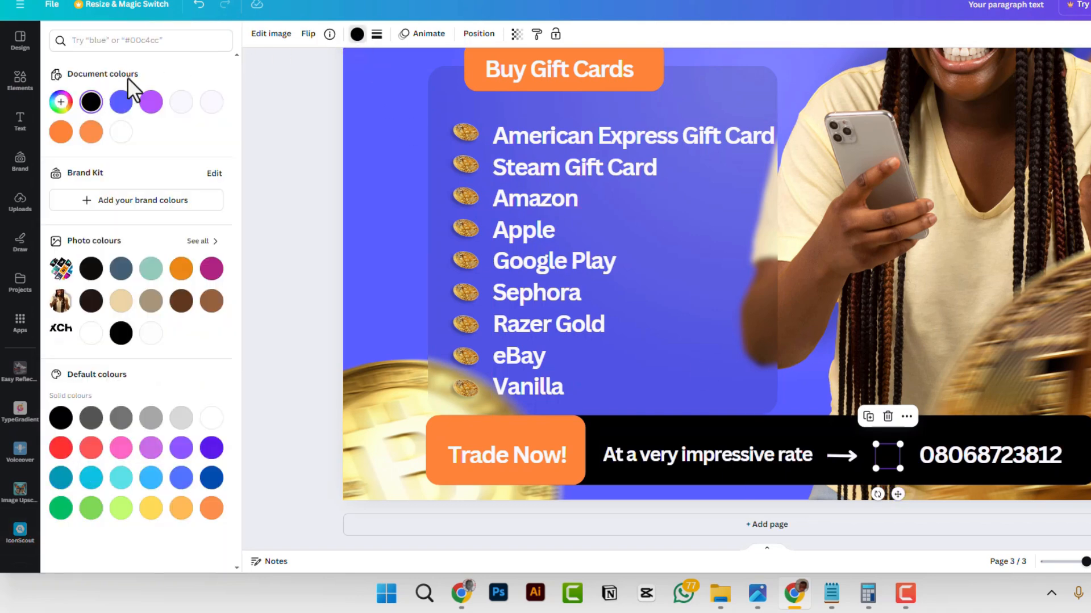
pyautogui.click(176, 105)
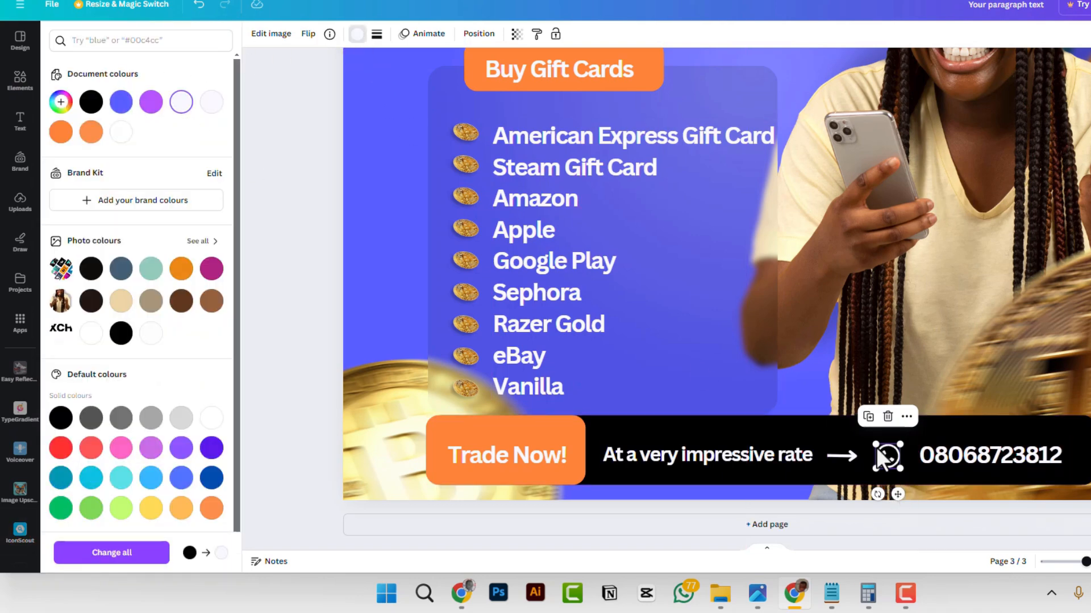
# - Enlarge the WhatsApp icon slightly and the phone number to font size 66.4, spacing them side by side on the black bar
pyautogui.moveTo(875, 443); pyautogui.dragTo(867, 436)
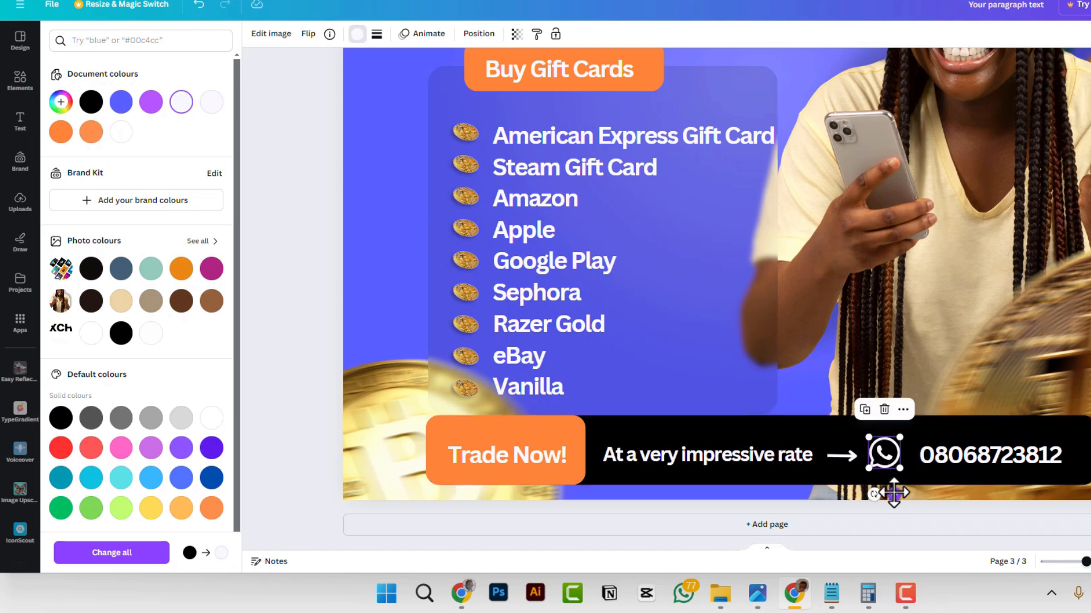
pyautogui.moveTo(894, 493); pyautogui.dragTo(902, 495)
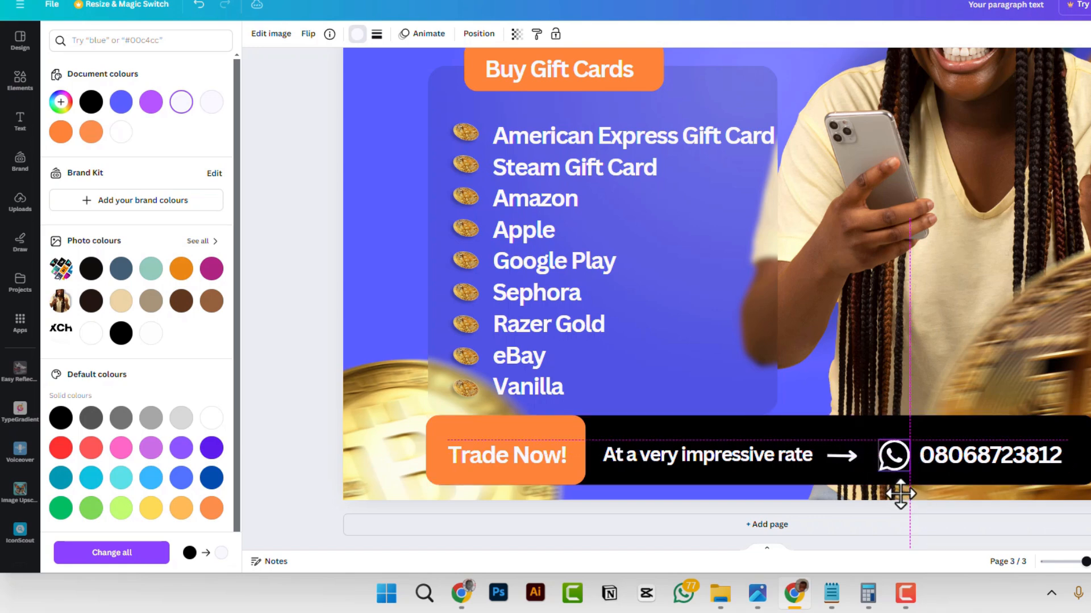
pyautogui.click(996, 458)
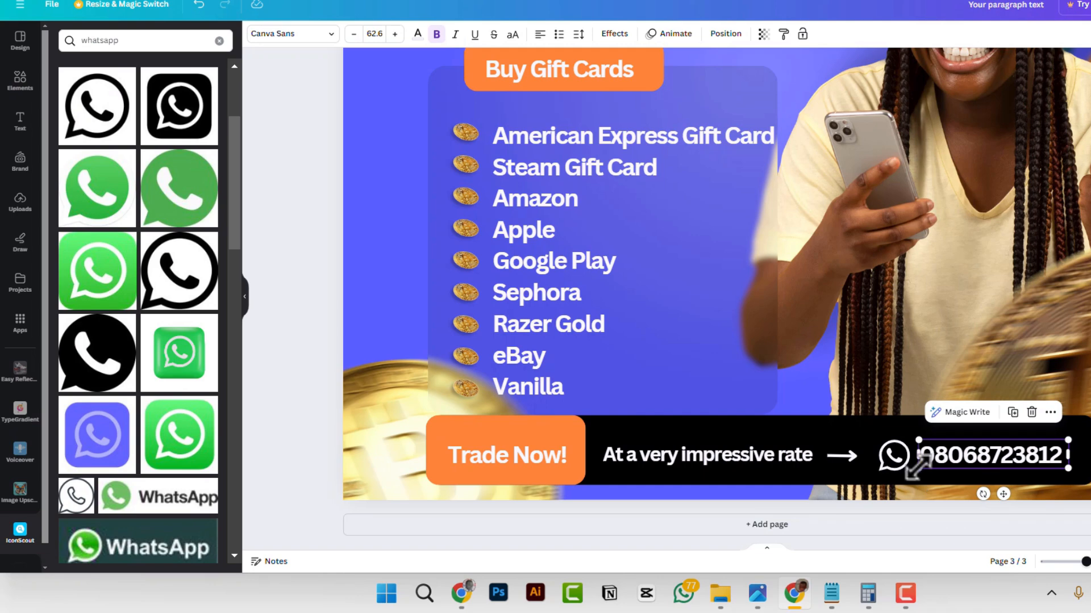
pyautogui.moveTo(919, 469); pyautogui.dragTo(910, 471)
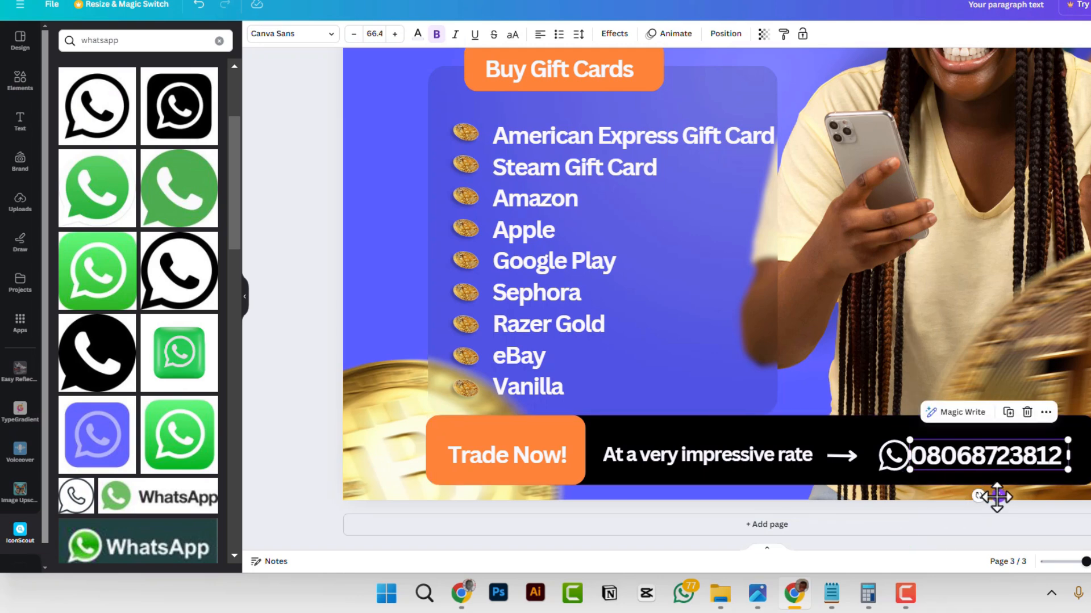
pyautogui.moveTo(999, 495); pyautogui.dragTo(1003, 498)
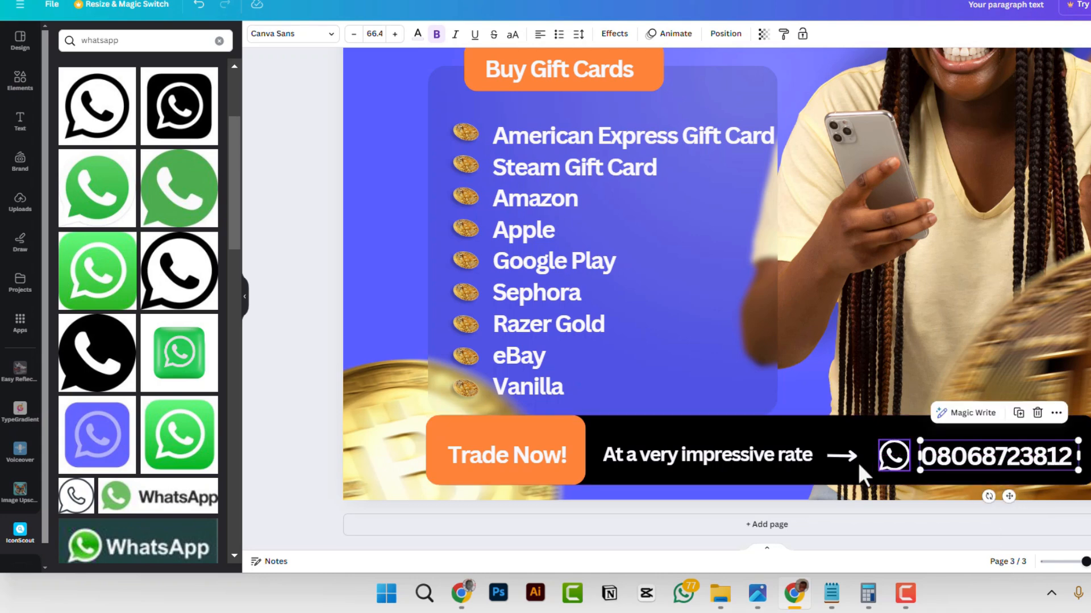
# - Nudge the Ricky Exchange logo on page 3 slightly down toward the headline
pyautogui.scroll(-3, 803, 361)
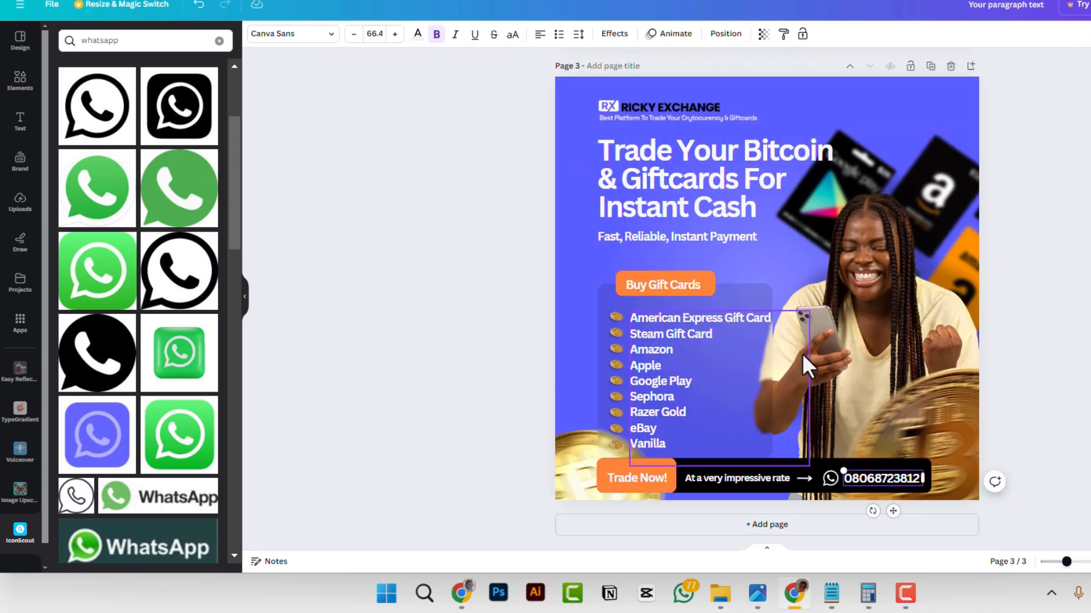
pyautogui.press('Escape')
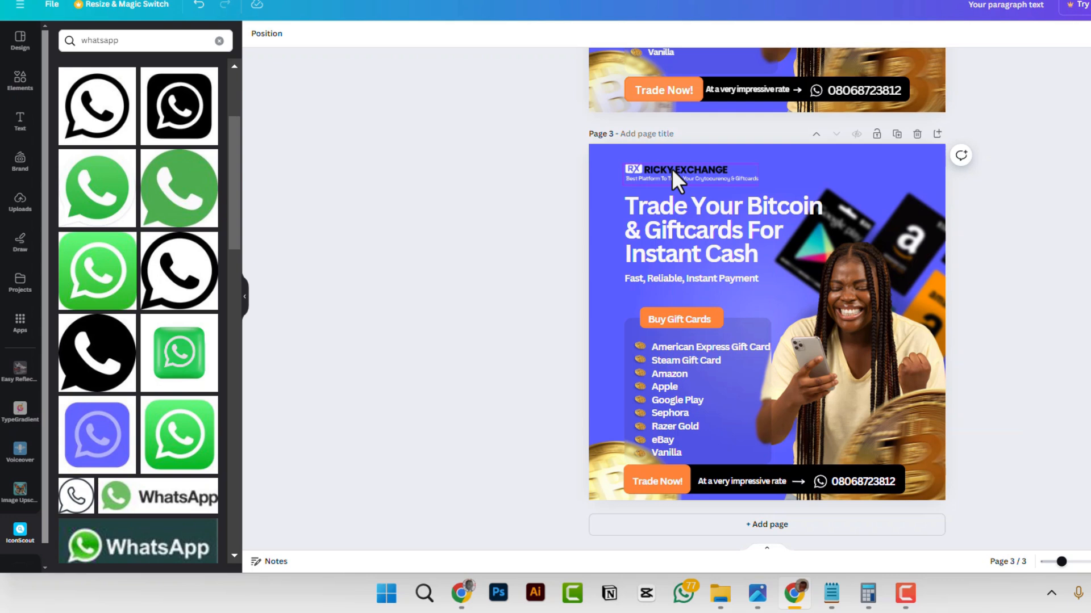
pyautogui.moveTo(671, 169); pyautogui.dragTo(672, 175)
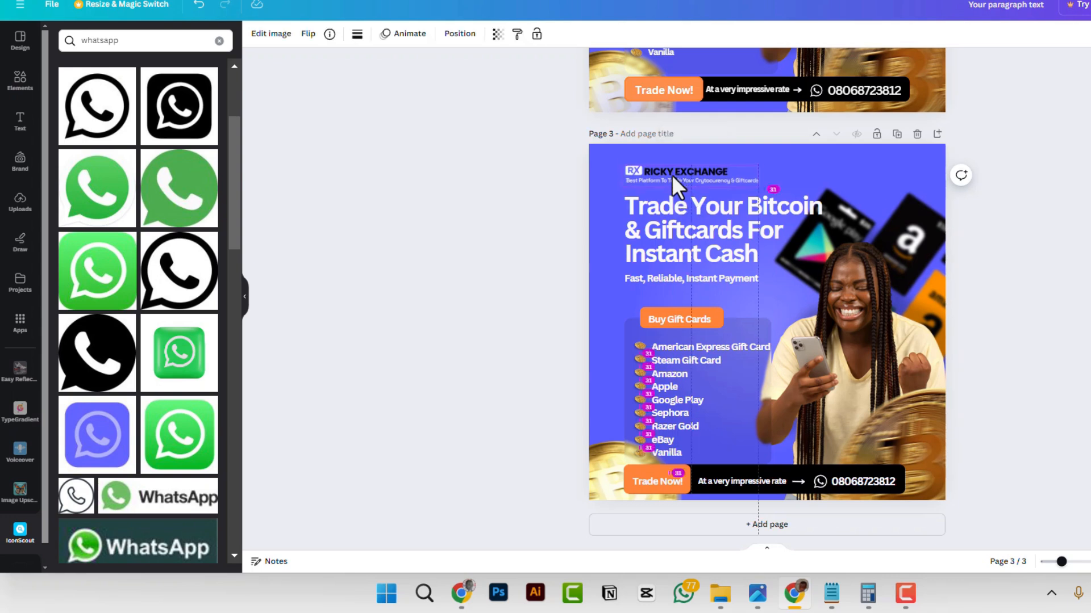
# - Adjust the photo of the woman with the phone, setting its vibrance to 67 and sharpness to 35
pyautogui.click(695, 227)
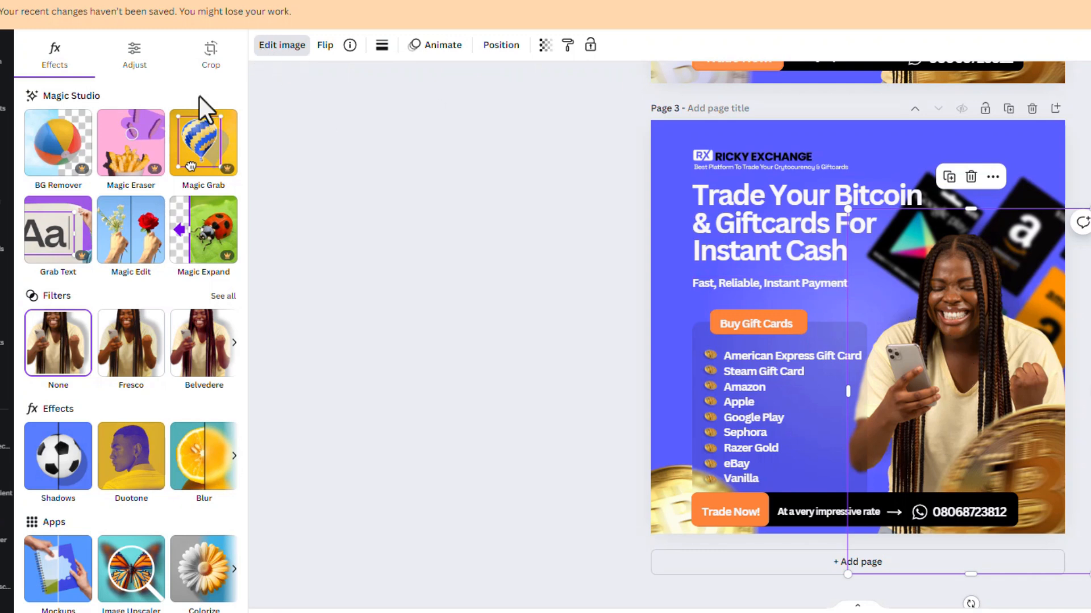
pyautogui.click(134, 68)
pyautogui.scroll(-5, 146, 379)
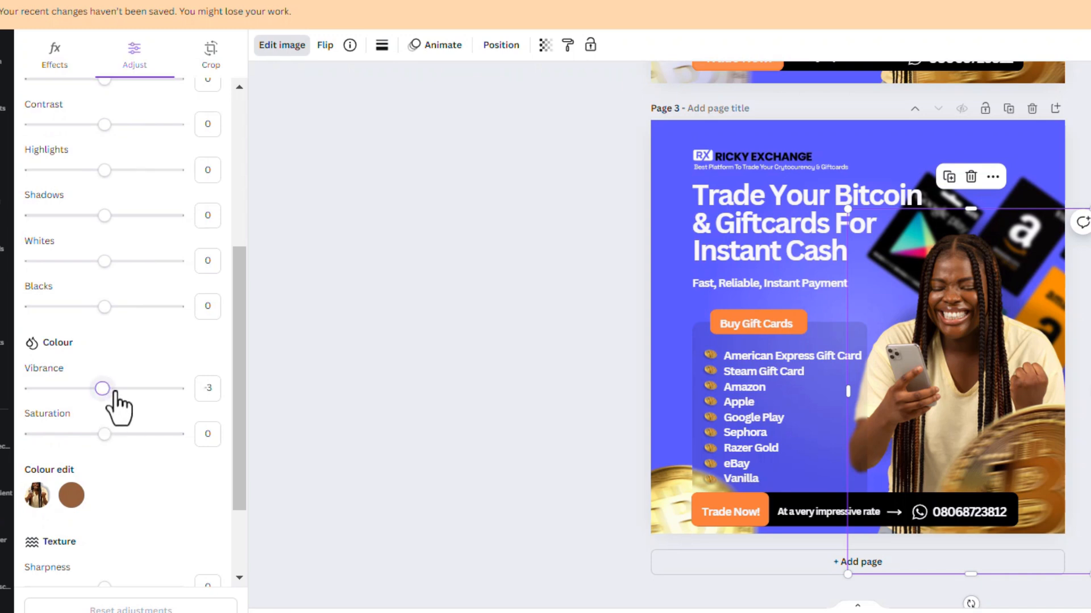
pyautogui.moveTo(104, 389); pyautogui.dragTo(158, 390)
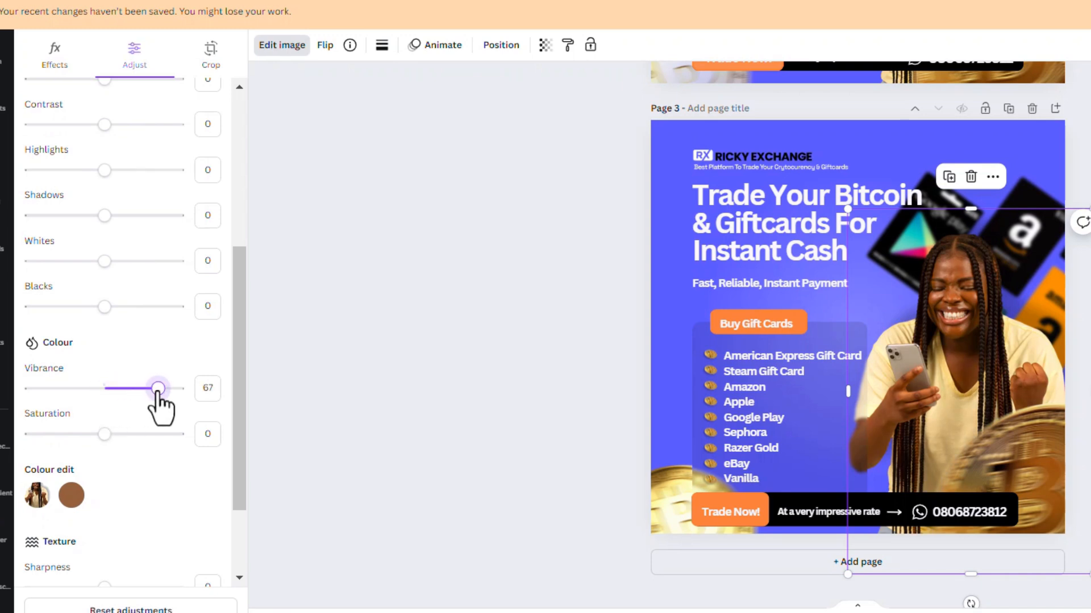
pyautogui.scroll(-2, 97, 489)
pyautogui.moveTo(104, 490); pyautogui.dragTo(133, 490)
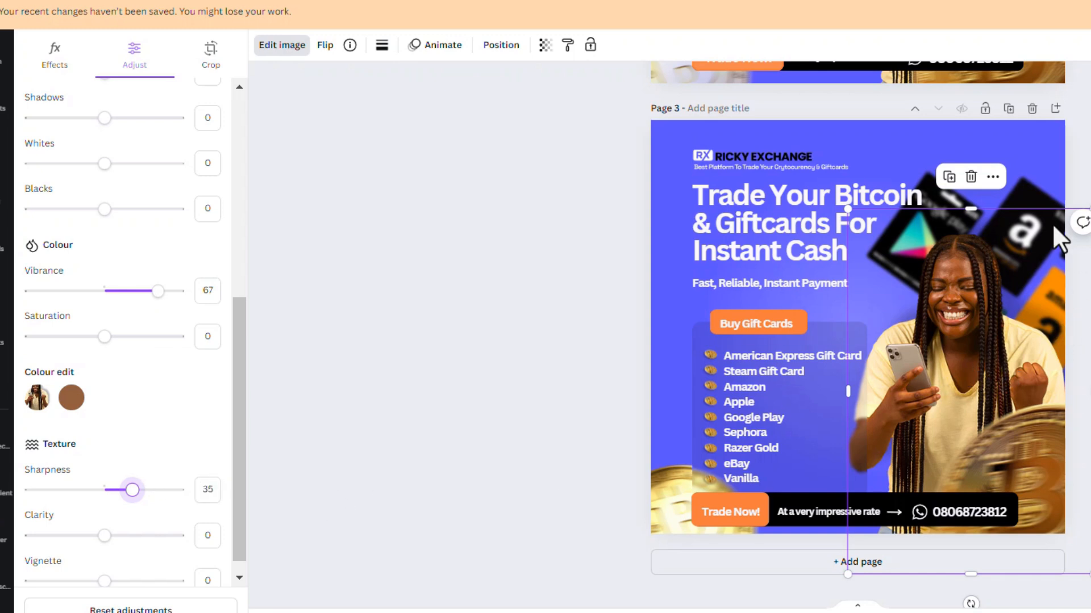
# - Adjust the gift cards image behind the woman, setting its vibrance to 33 and sharpness to 39
pyautogui.click(1027, 189)
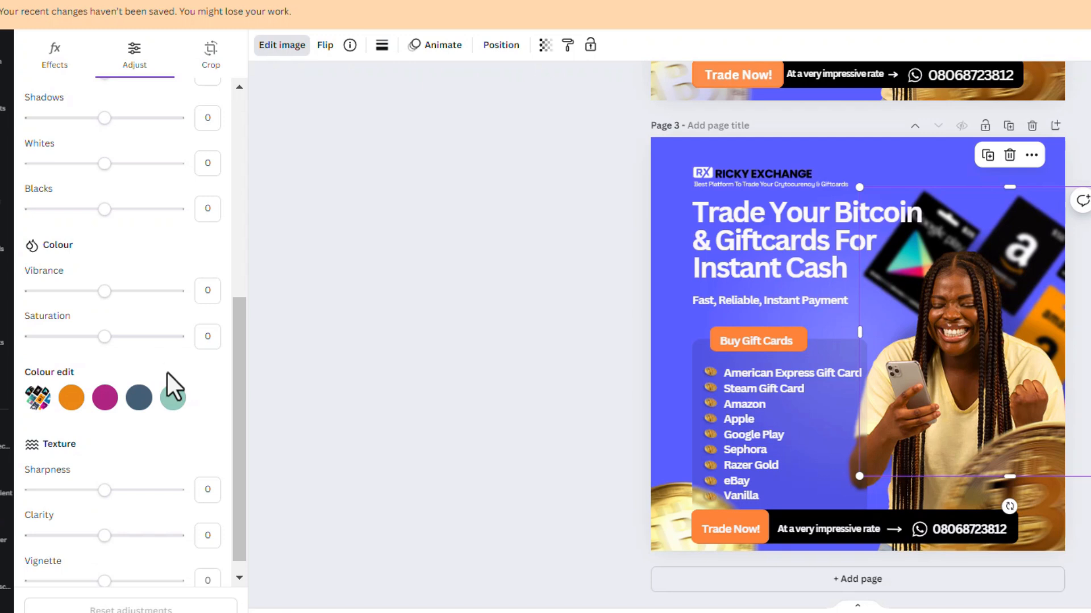
pyautogui.moveTo(116, 294); pyautogui.dragTo(131, 292)
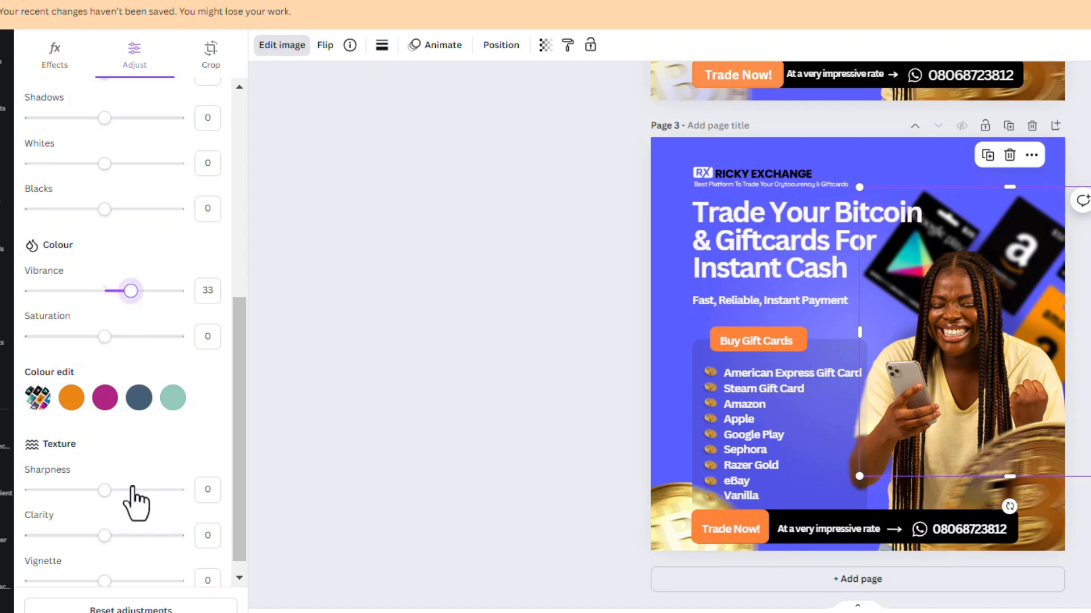
pyautogui.moveTo(102, 495); pyautogui.dragTo(137, 494)
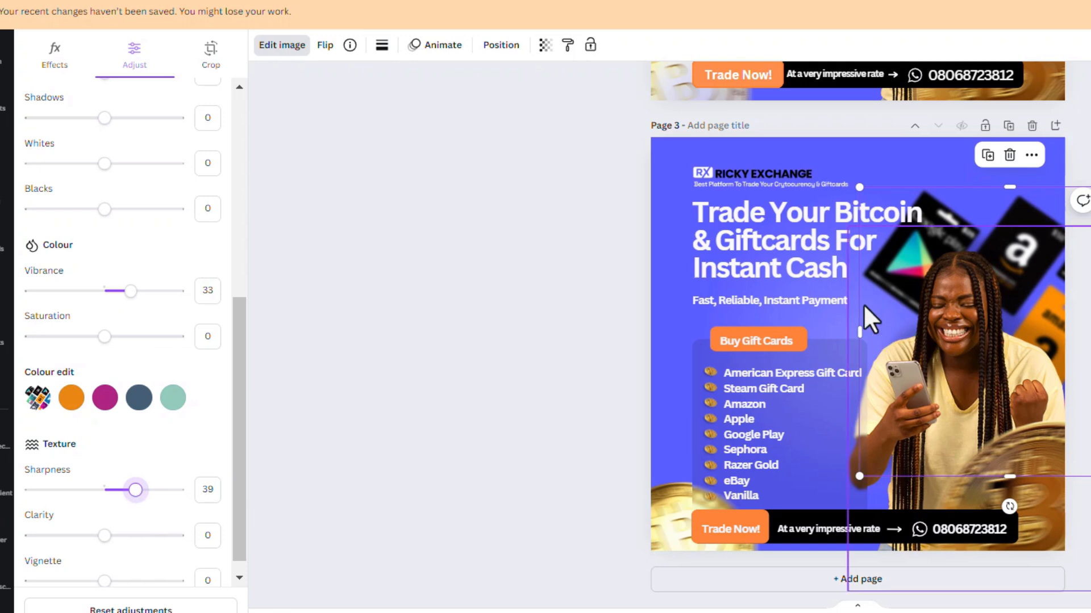